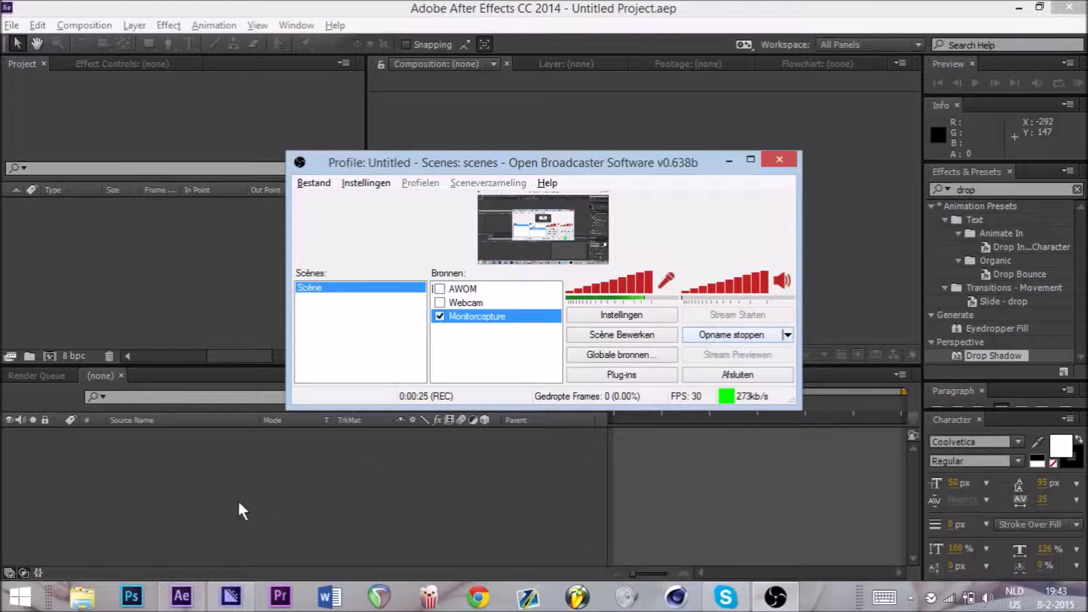
- Open the example video "Adair & EH!DE - Police Problems (Dubstep).mp4" from AWOM Layout_AME in the "A weekend of music info files" folder
right_click(80, 598)
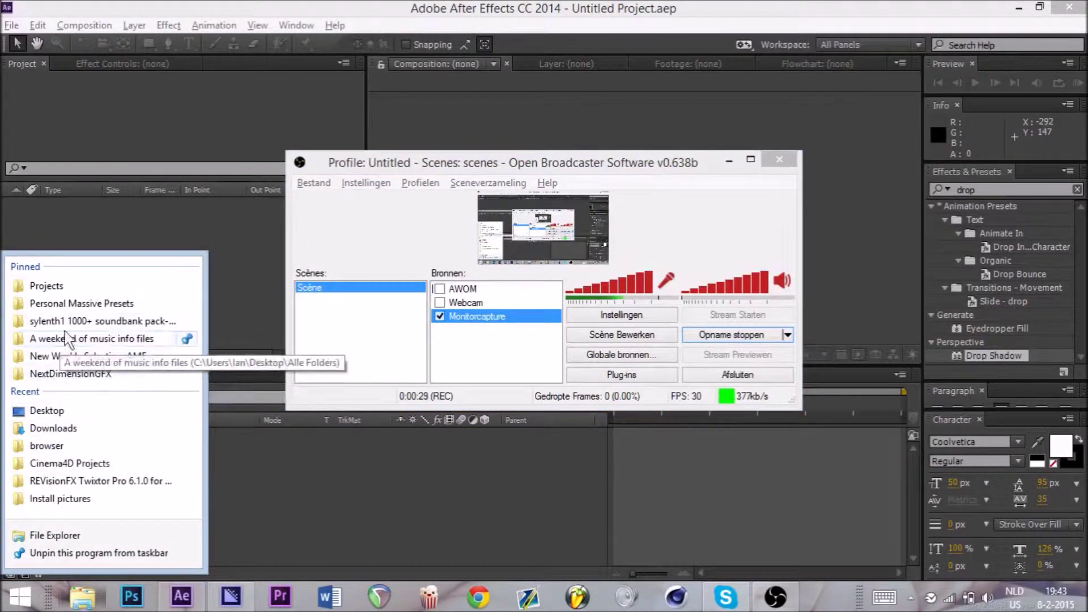
left_click(84, 339)
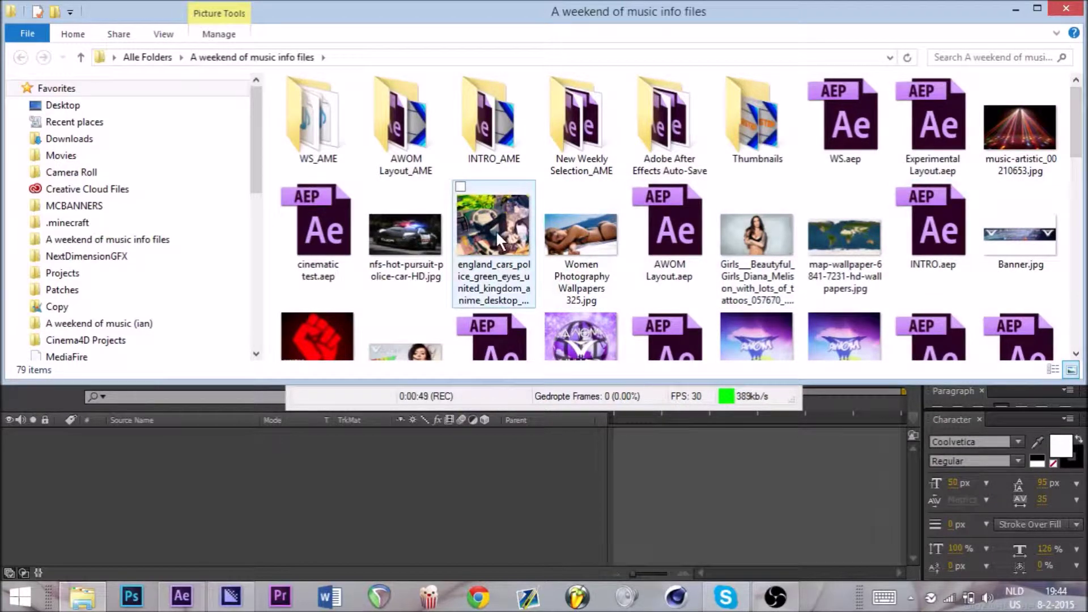
double_click(420, 121)
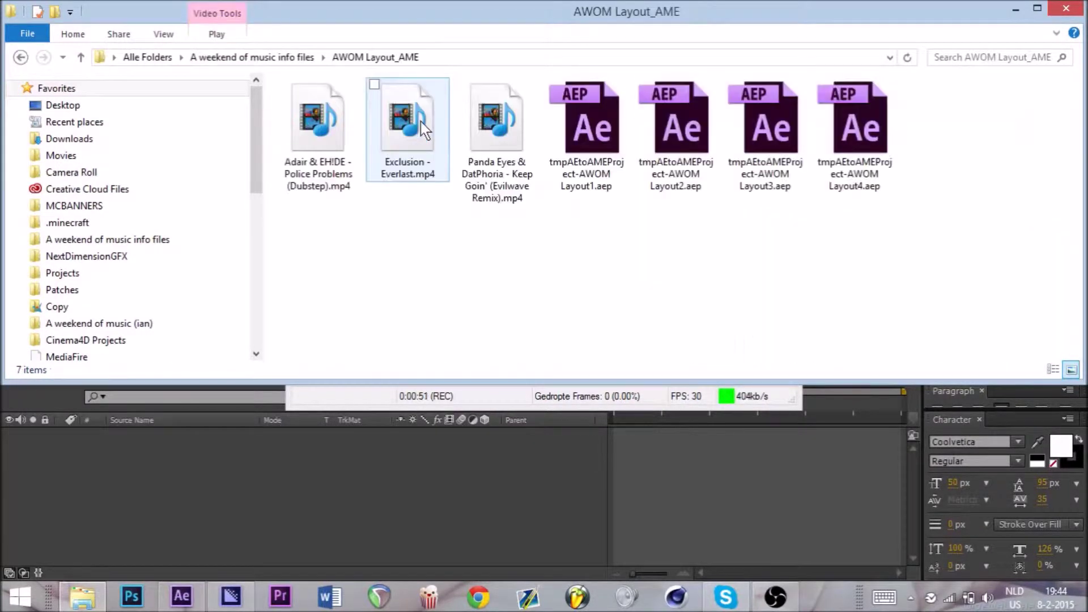
left_click(313, 173)
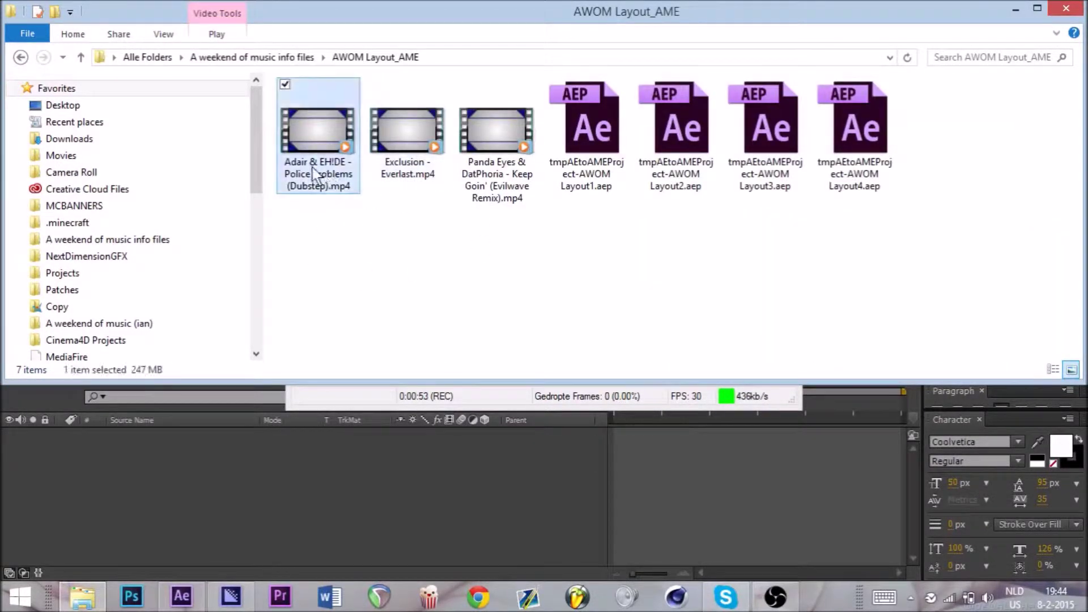
double_click(309, 169)
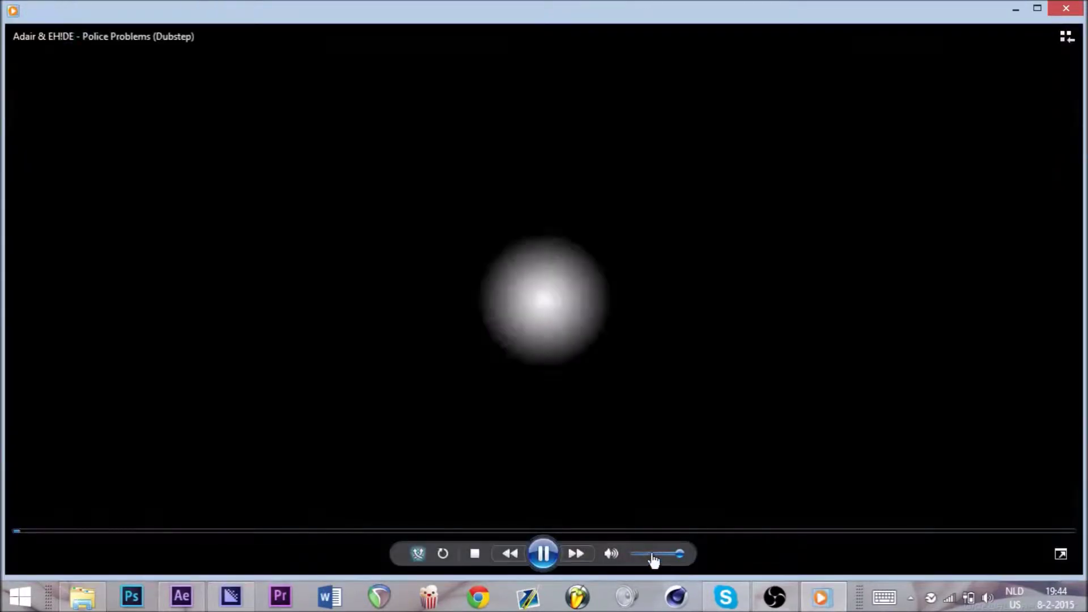
- Lower the player volume, preview the audio visualizer at about 0:50, and close the video to return to After Effects
left_click_drag(654, 560, 642, 561)
left_click_drag(104, 535, 250, 536)
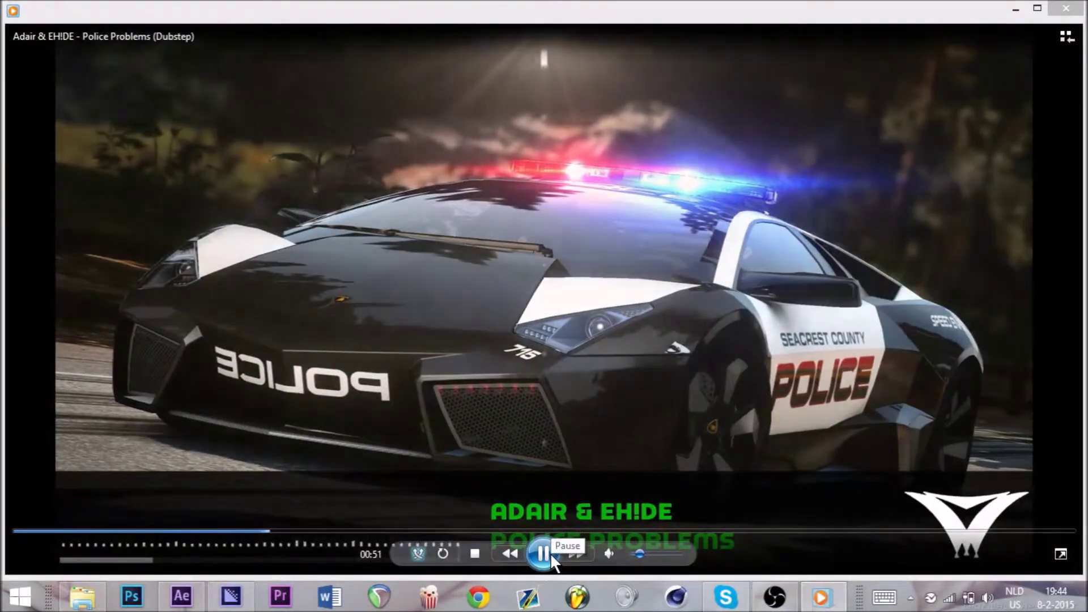
left_click(543, 553)
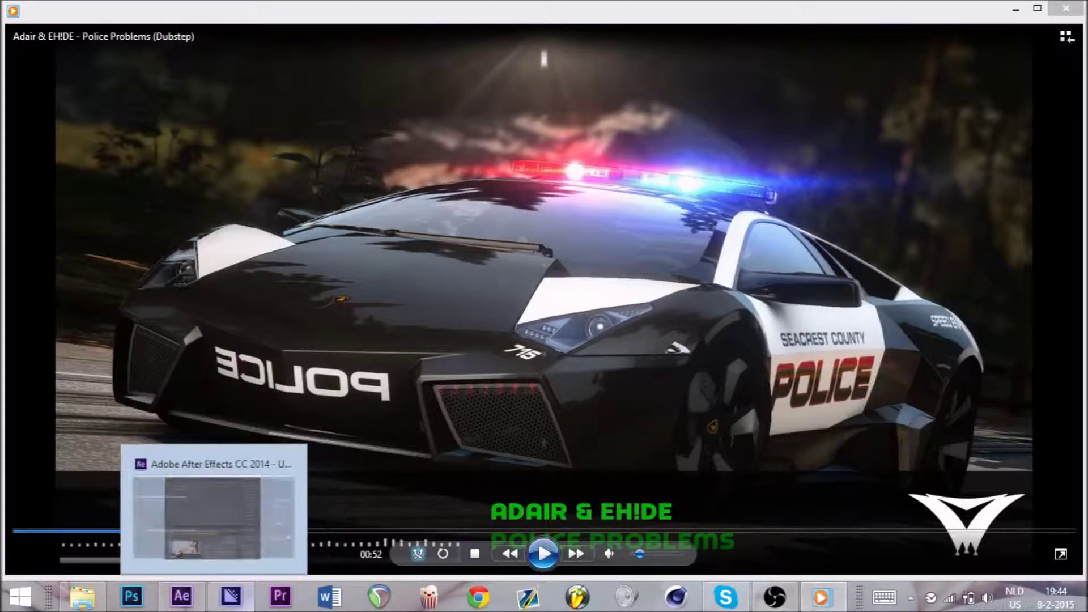
left_click(545, 554)
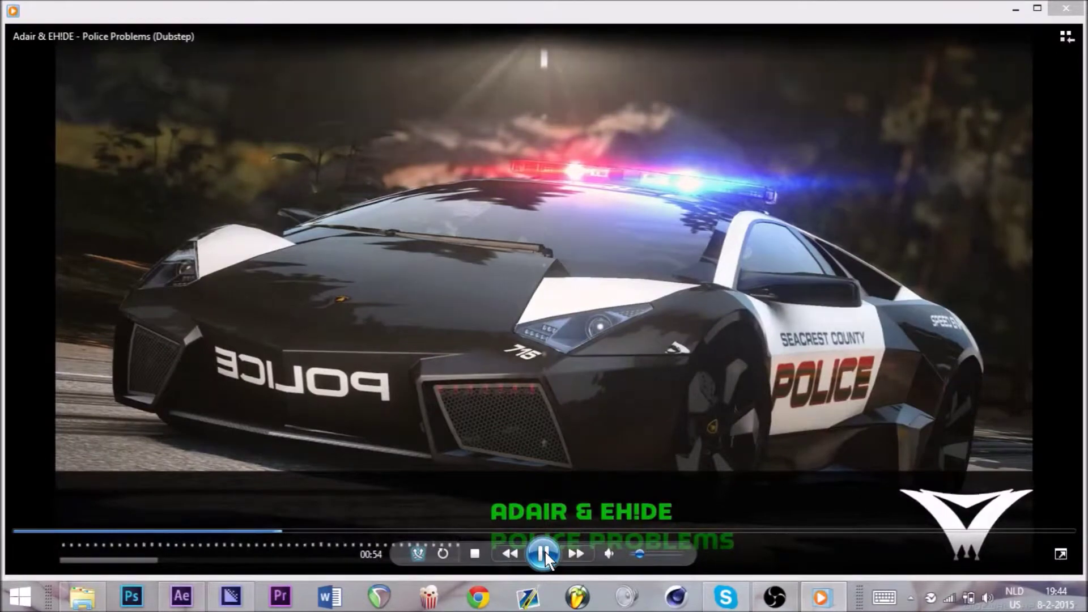
left_click(544, 555)
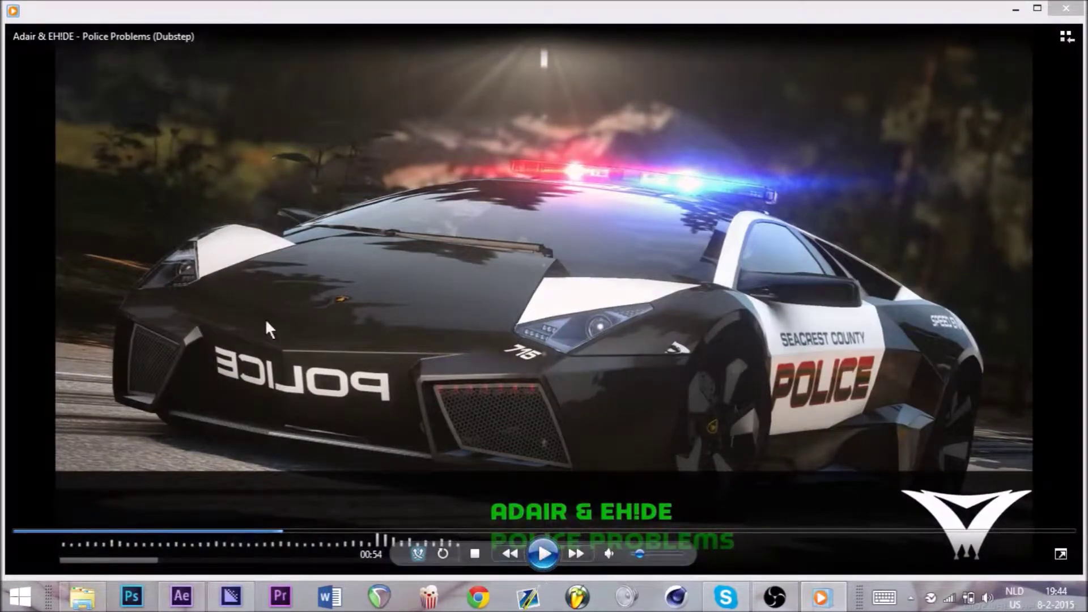
left_click(1059, 10)
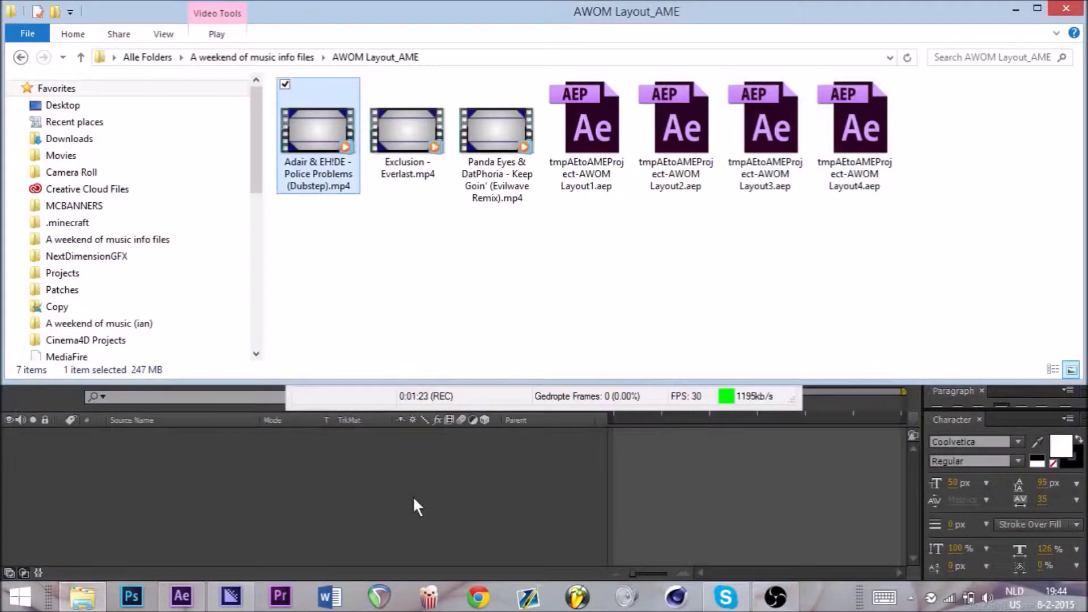
left_click(435, 502)
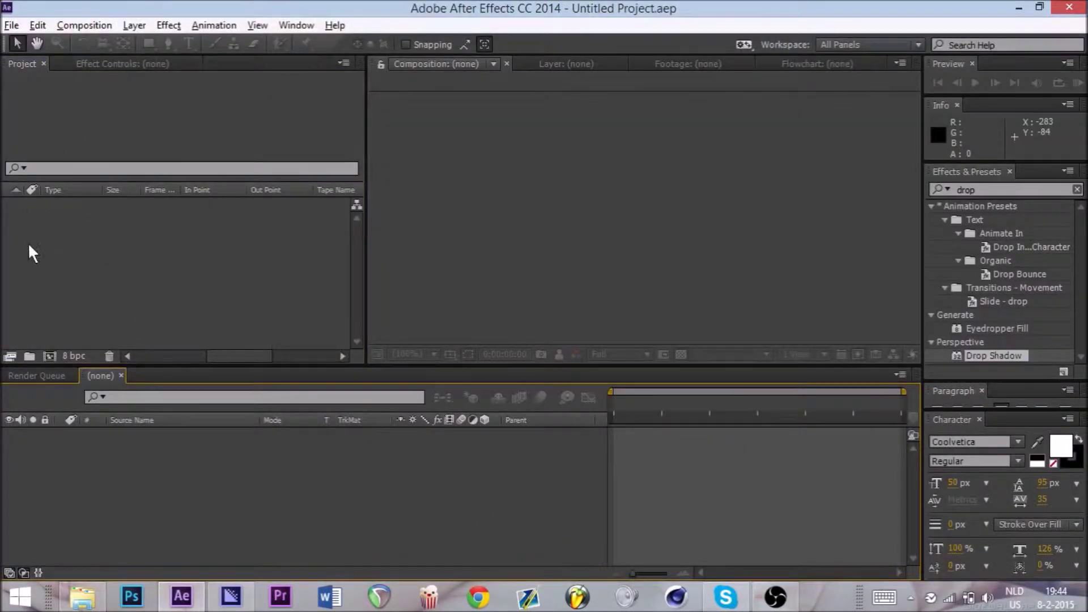
- Import Logo.png from the NextDimensionGFX folder using the multiple-file import
left_click(35, 276)
right_click(85, 261)
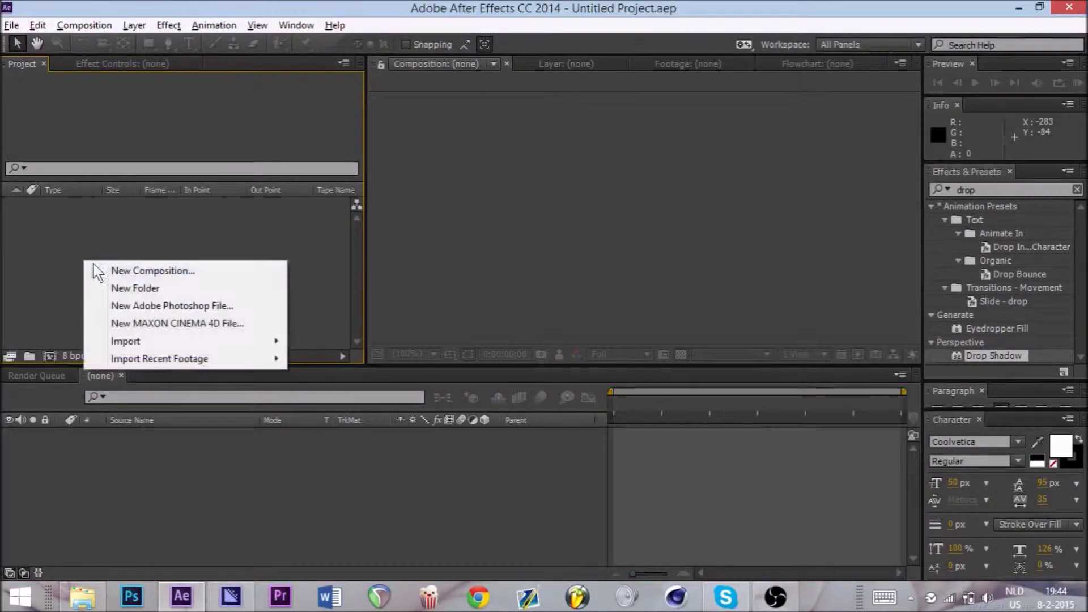
mouse_move(168, 339)
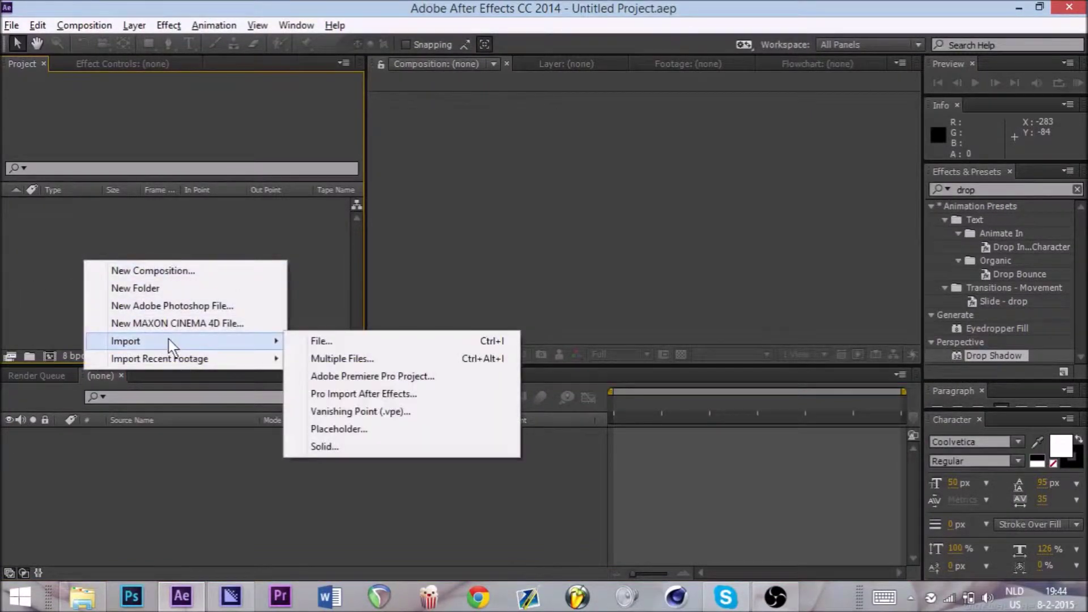
left_click(355, 360)
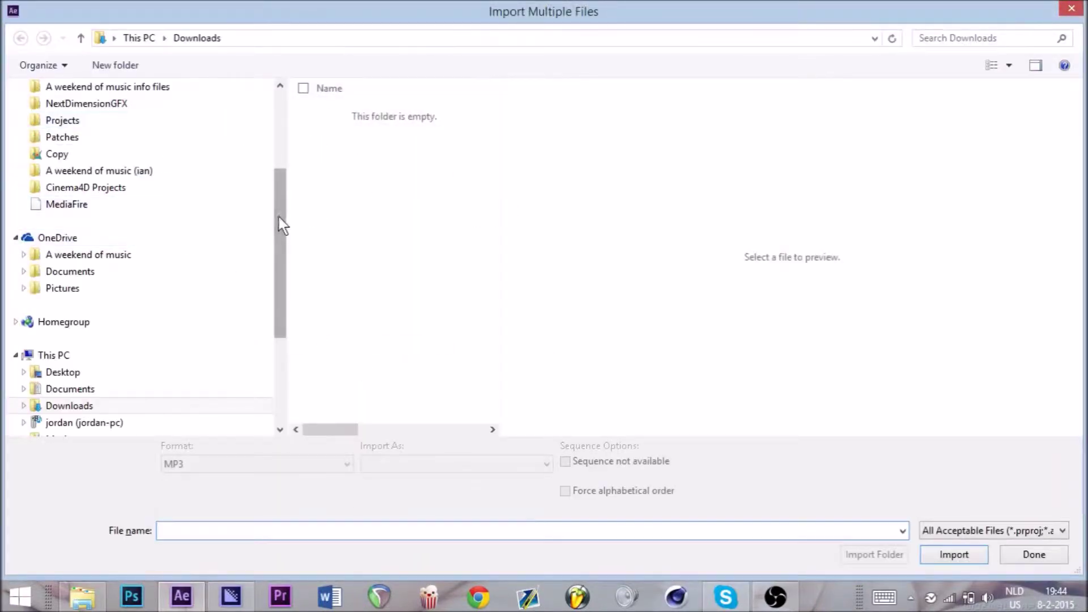
left_click_drag(279, 217, 207, 173)
left_click(101, 248)
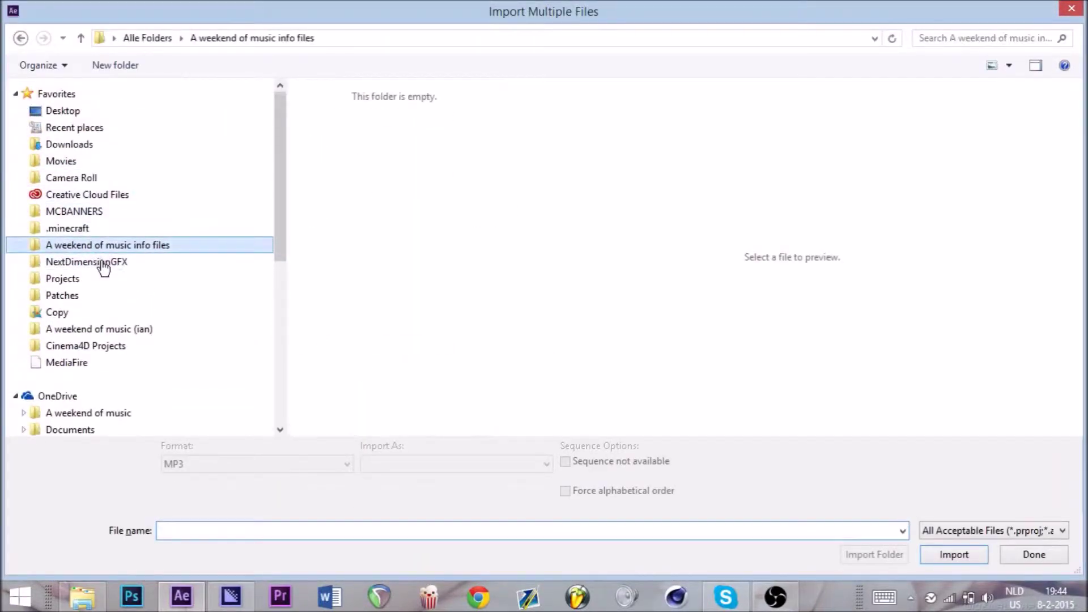
left_click(109, 264)
left_click_drag(492, 181, 491, 292)
left_click(458, 269)
double_click(458, 269)
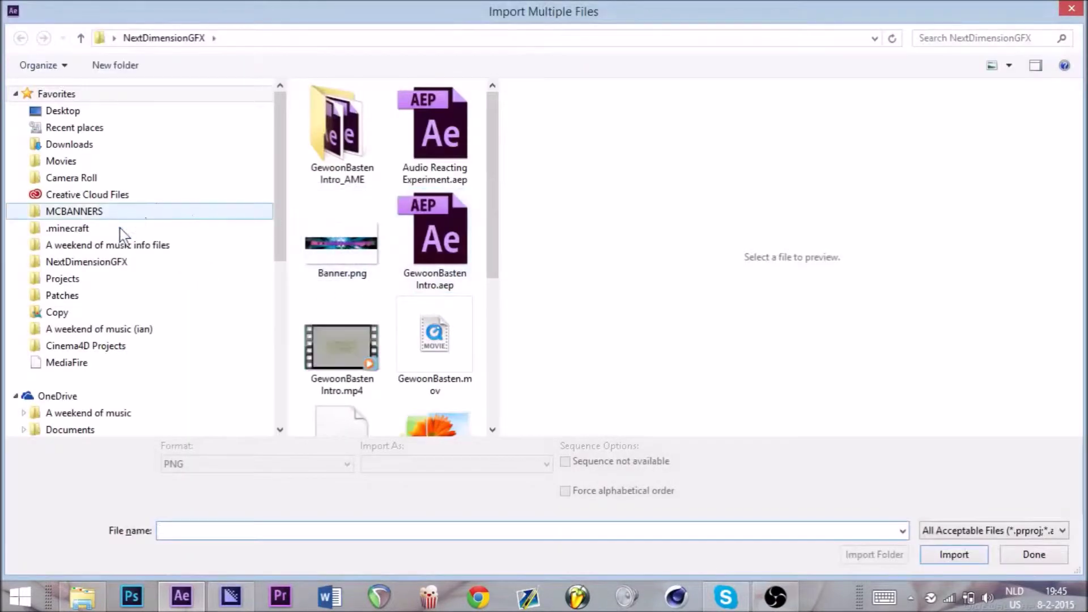
- Import "Spag Heddy - Love On First Sine.mp3" from the Music folder and end the multiple-file import
left_click(108, 144)
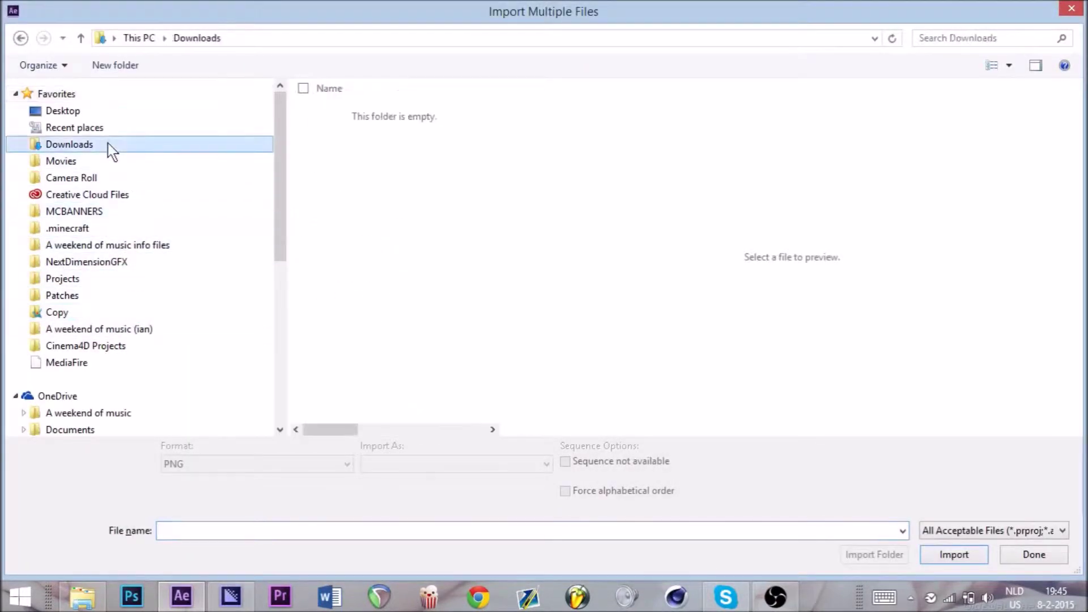
left_click_drag(278, 230, 282, 365)
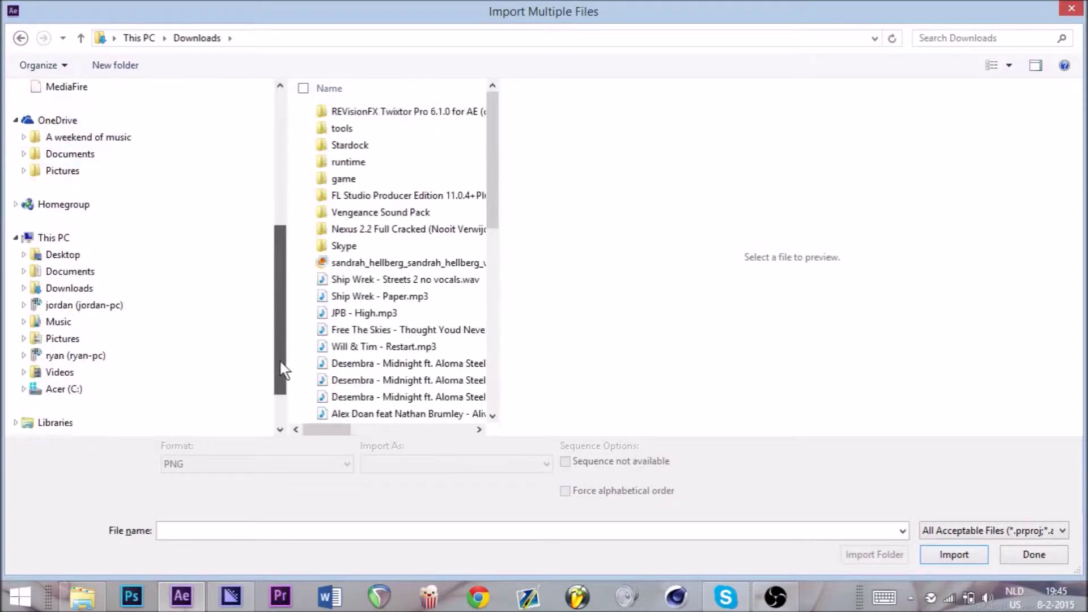
left_click(178, 321)
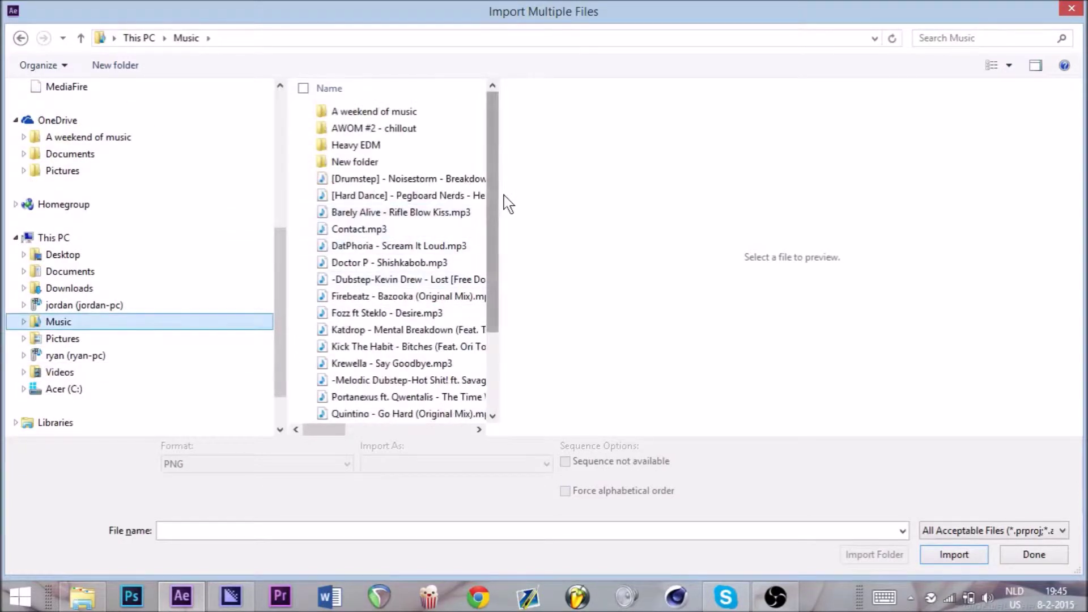
left_click_drag(493, 196, 488, 298)
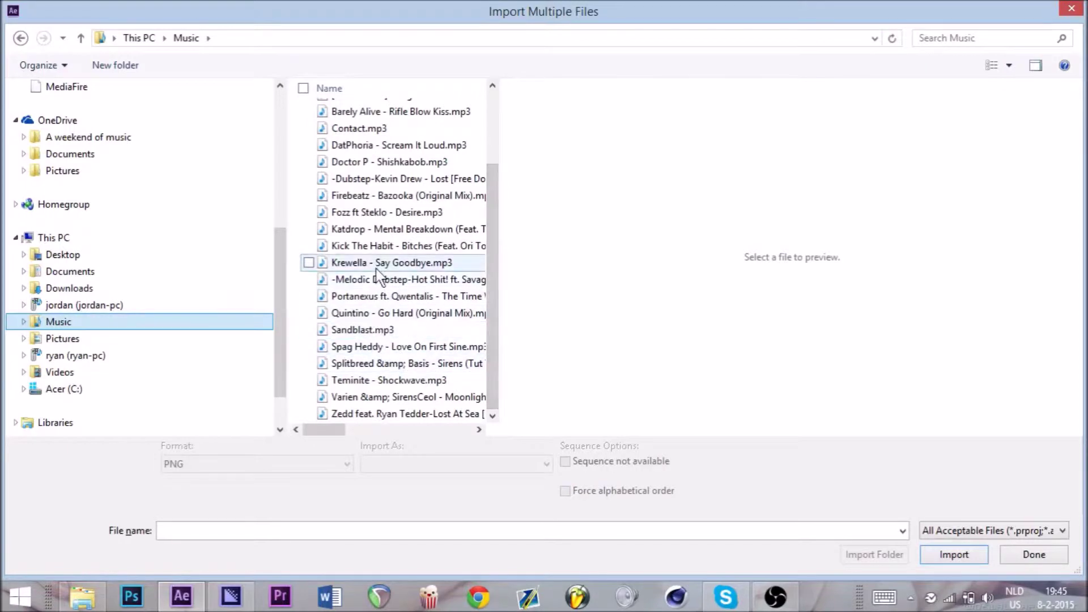
double_click(374, 345)
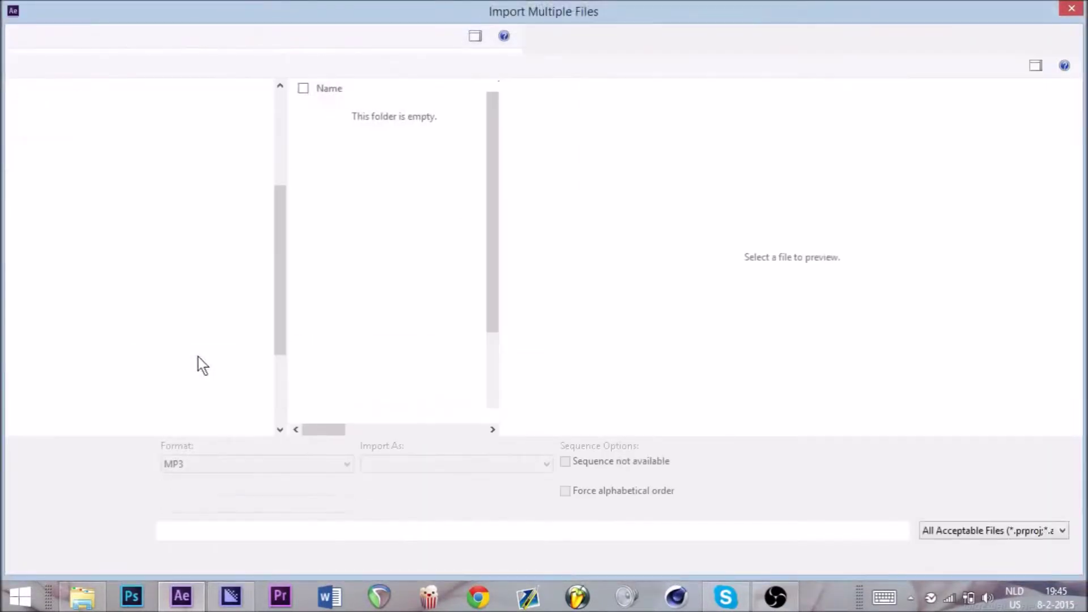
mouse_move(488, 284)
left_mouse_down()
mouse_move(488, 369)
mouse_move(519, 199)
left_mouse_up()
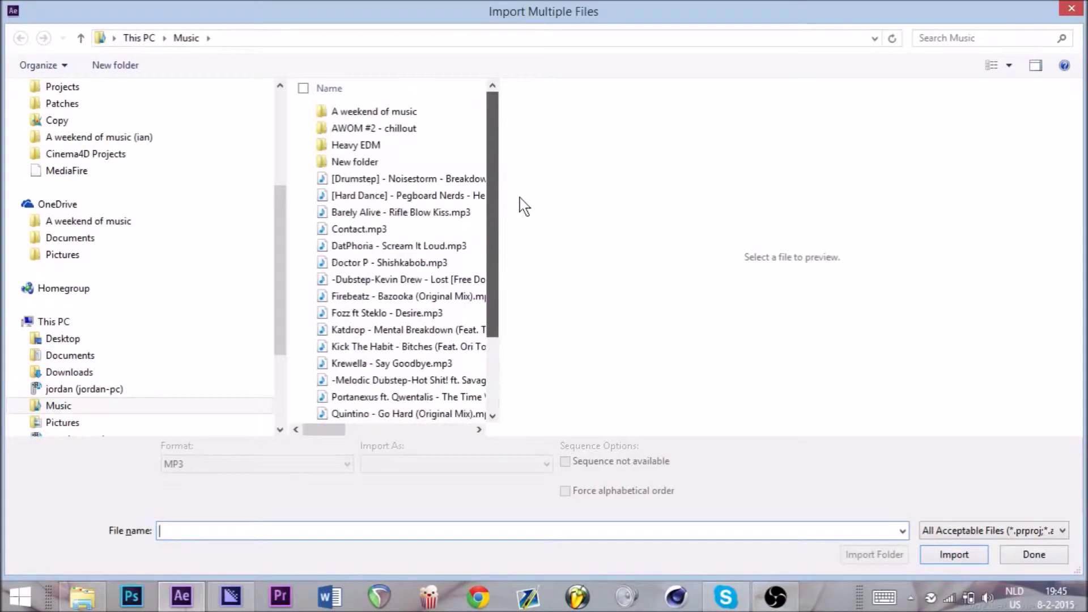
left_click(1072, 8)
- Bring the project item names into view and check the imported logo and song
left_click_drag(246, 358, 34, 356)
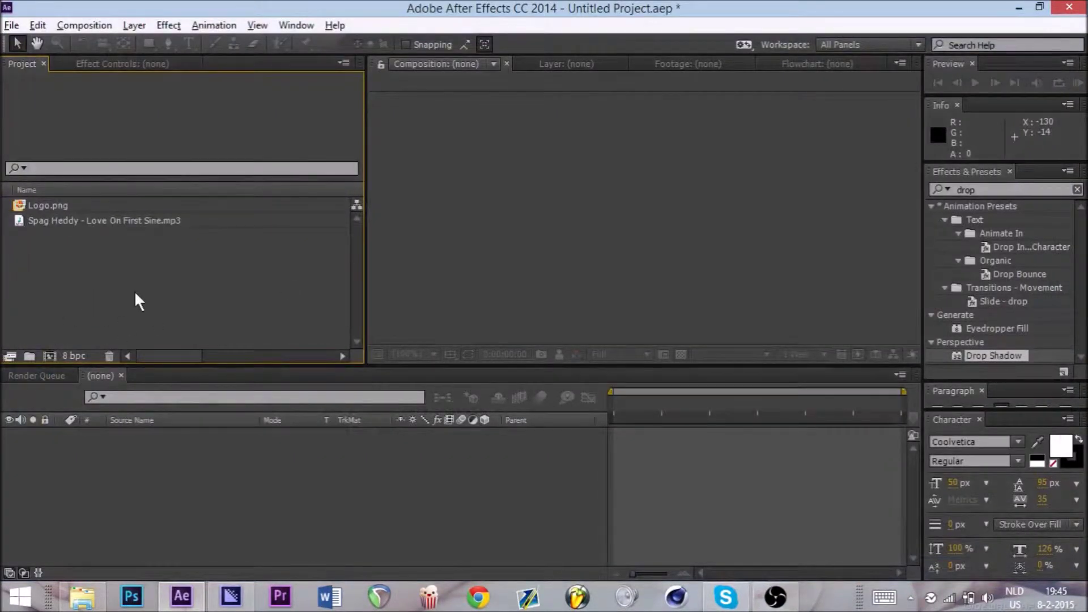
left_click(45, 209)
left_click(42, 221)
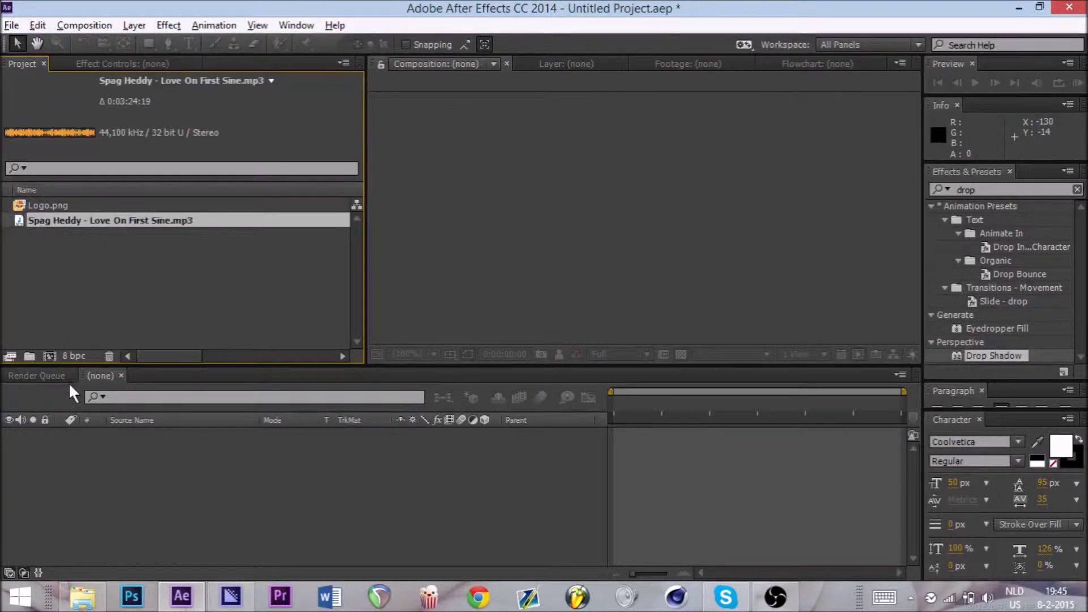
left_click(94, 234)
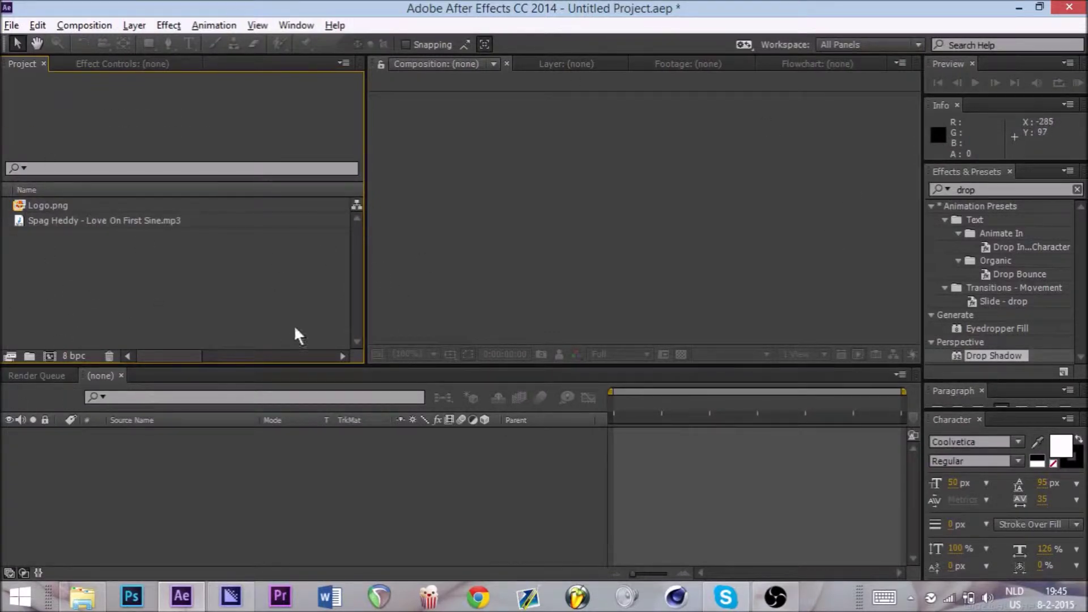
- Create a new composition named Main, keeping the offered HDTV 1080 29.97 settings
right_click(39, 249)
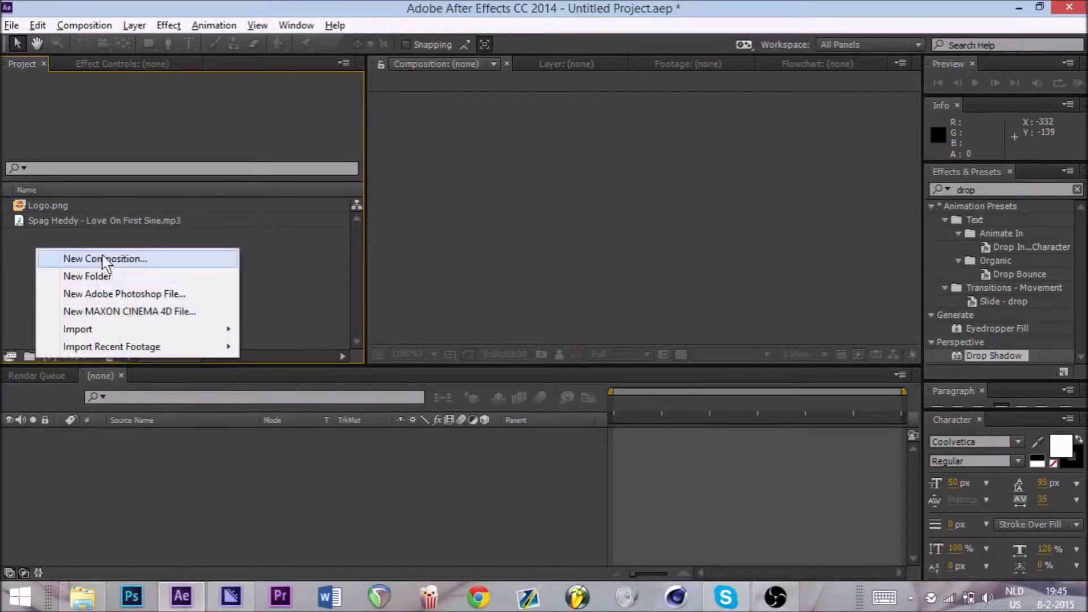
left_click(72, 258)
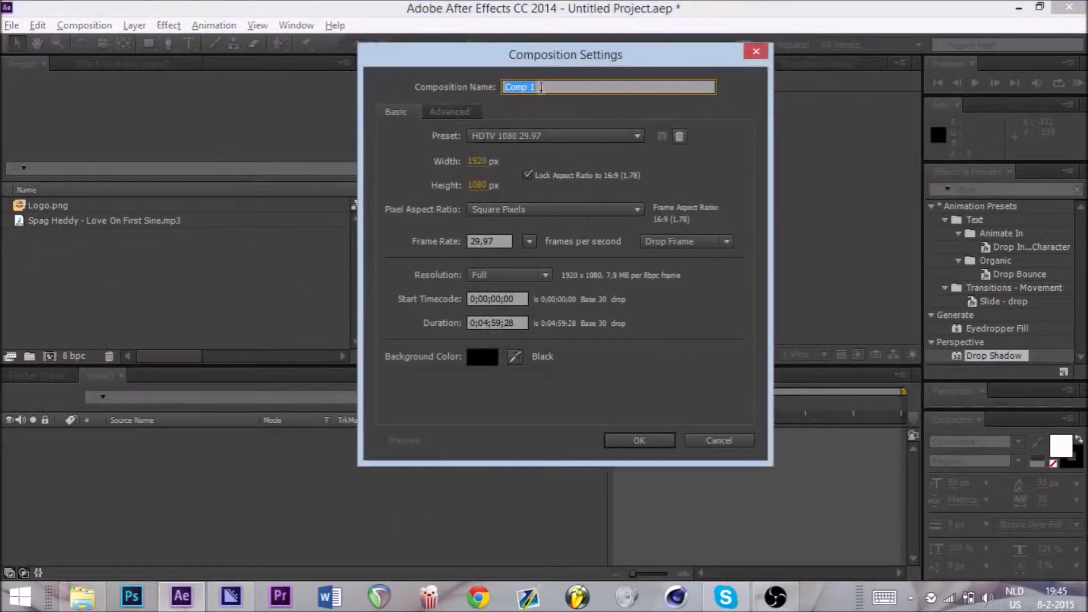
type("Main")
key("Return")
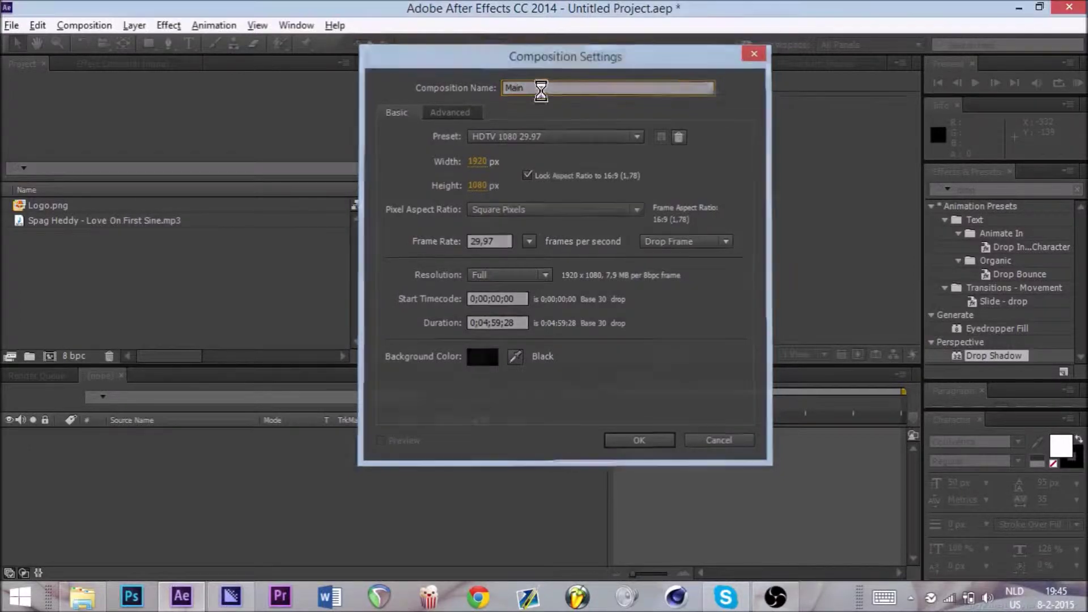
- Create a second composition named Middle with the same HDTV 1080 29.97 settings
left_click(98, 221)
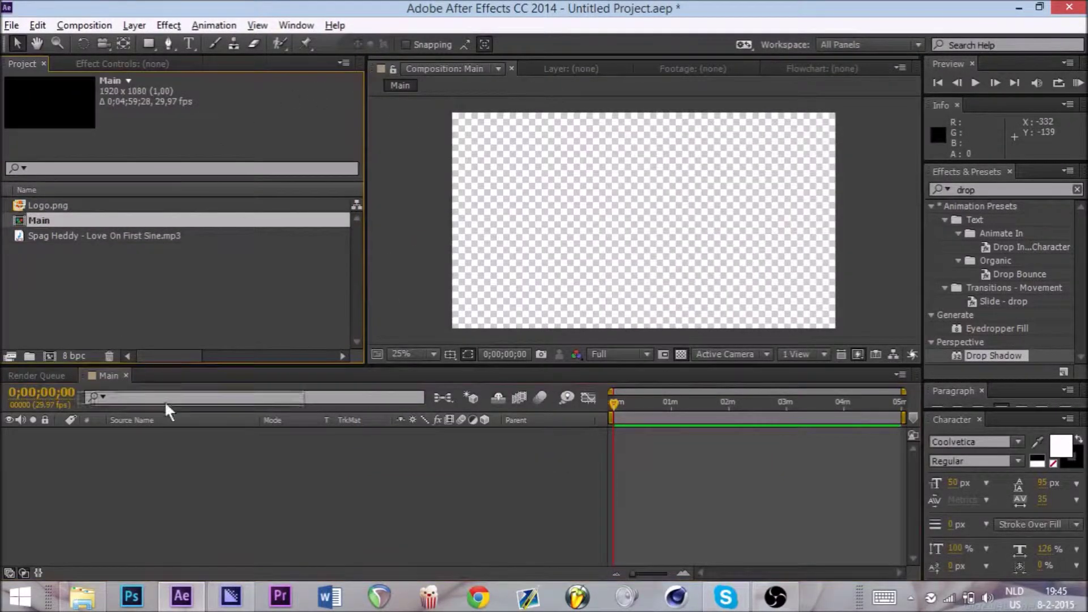
left_click(120, 306)
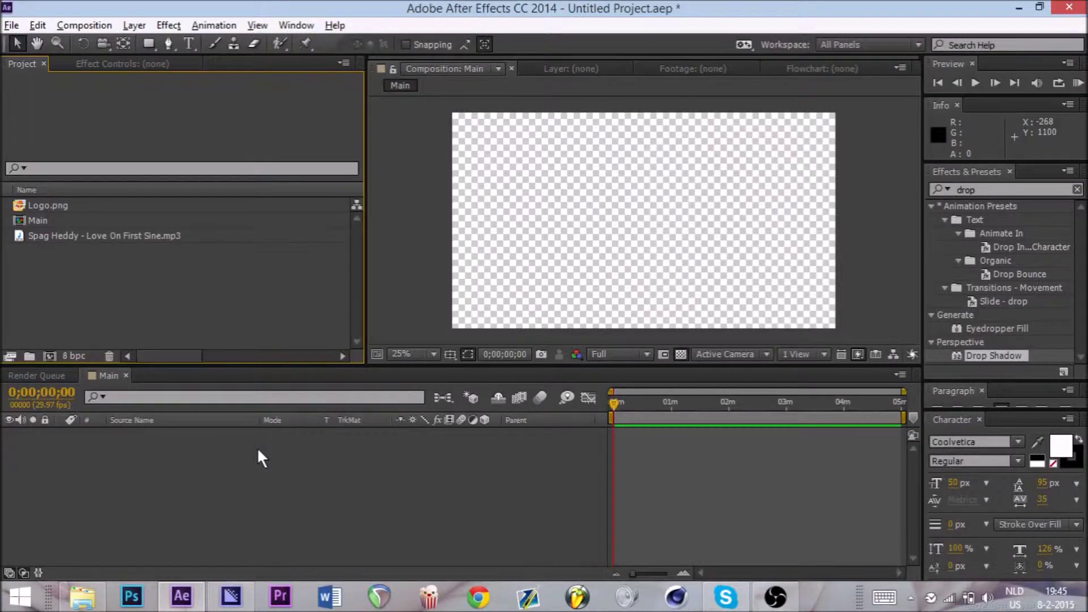
right_click(169, 302)
left_click(200, 313)
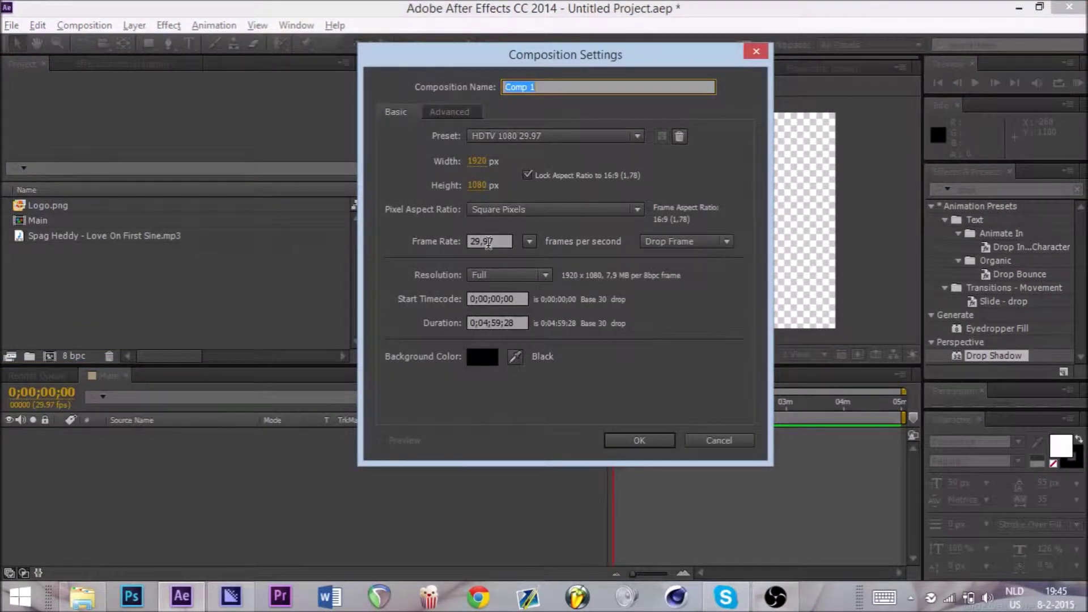
type("Middle")
key("Return")
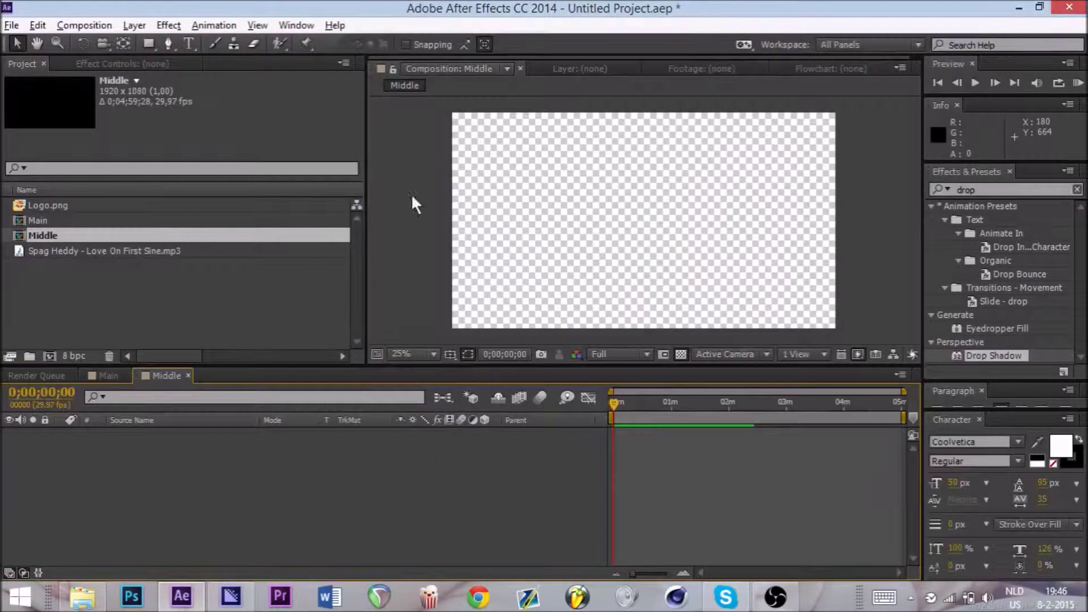
- Add the Middle composition as a layer in the Main composition and return to the Middle timeline
left_click(105, 376)
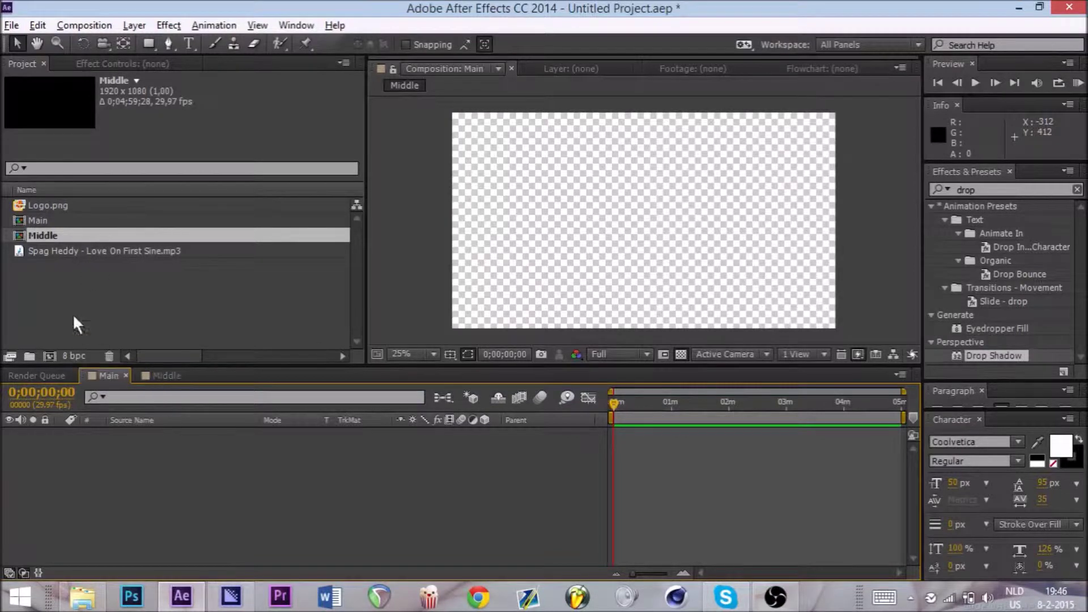
left_click_drag(46, 236, 73, 477)
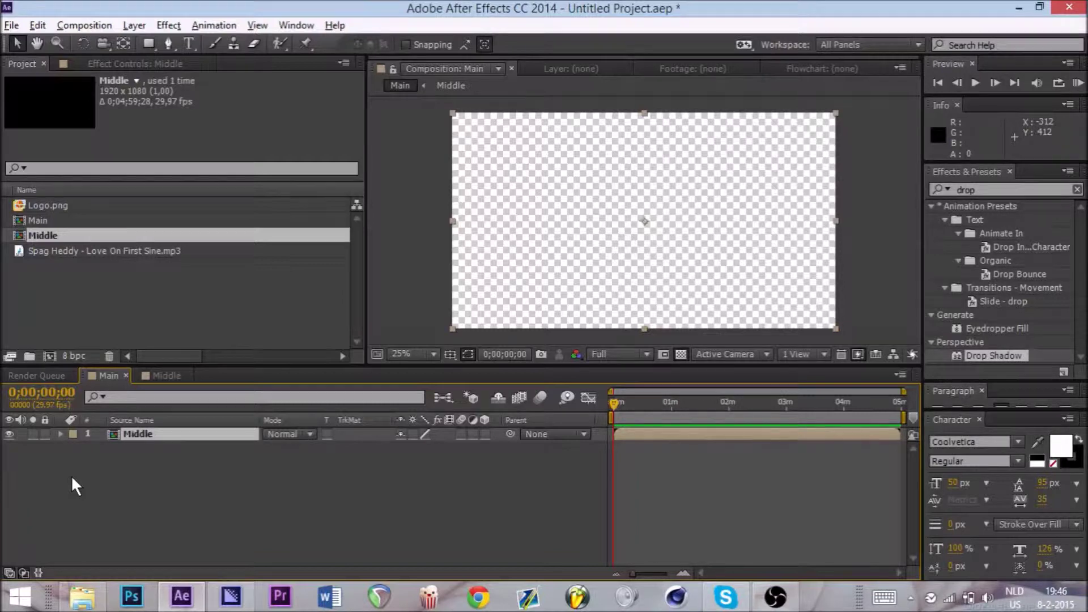
left_click(166, 376)
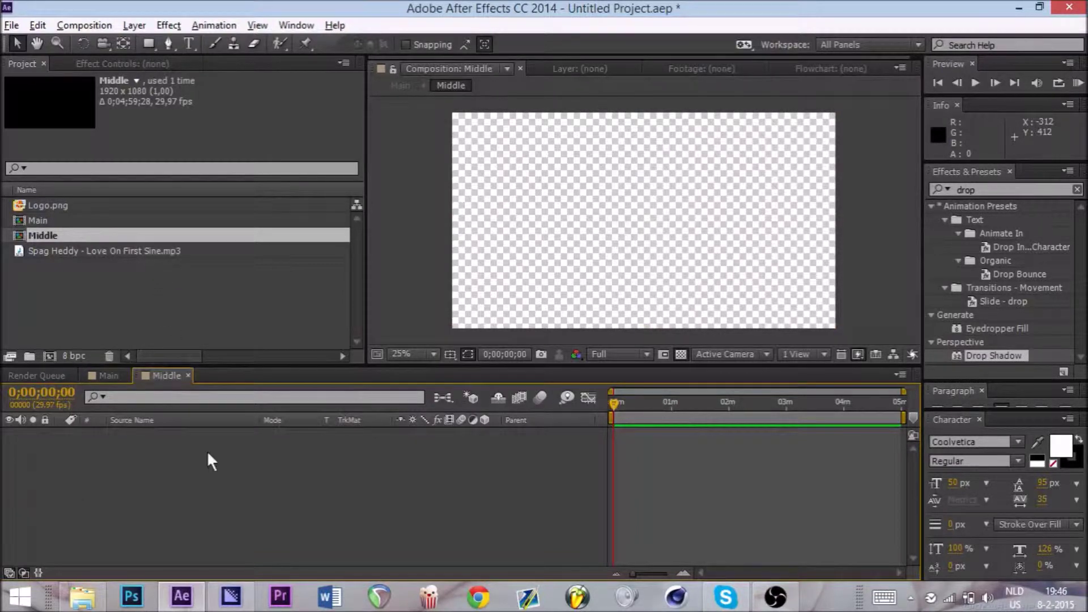
- Create a white solid named AS in the Middle composition, keeping the offered 1920 x 1080 px size
right_click(210, 499)
mouse_move(244, 332)
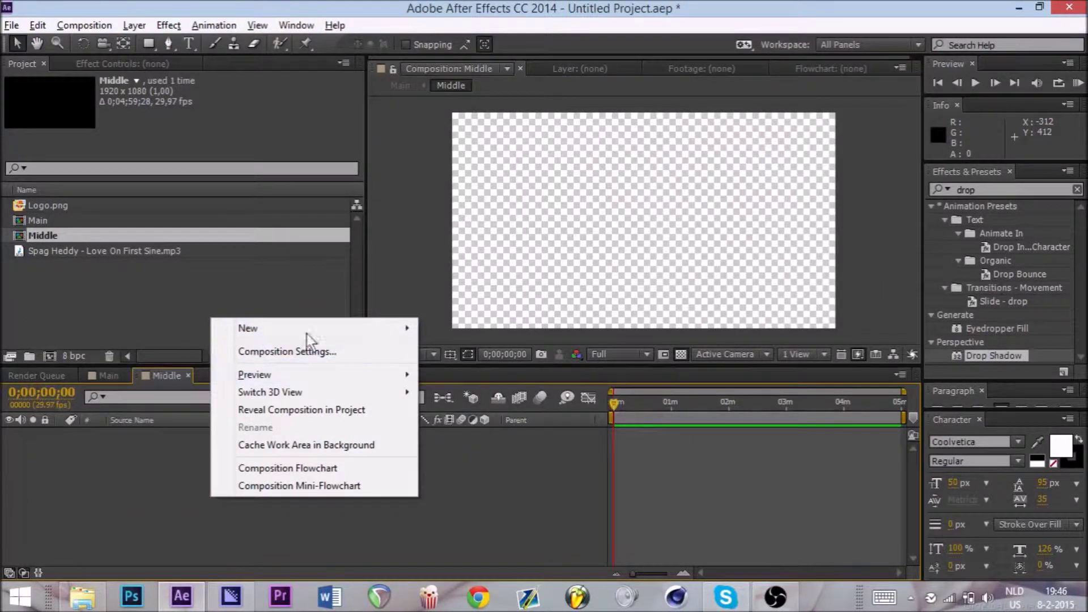
mouse_move(306, 329)
left_click(108, 369)
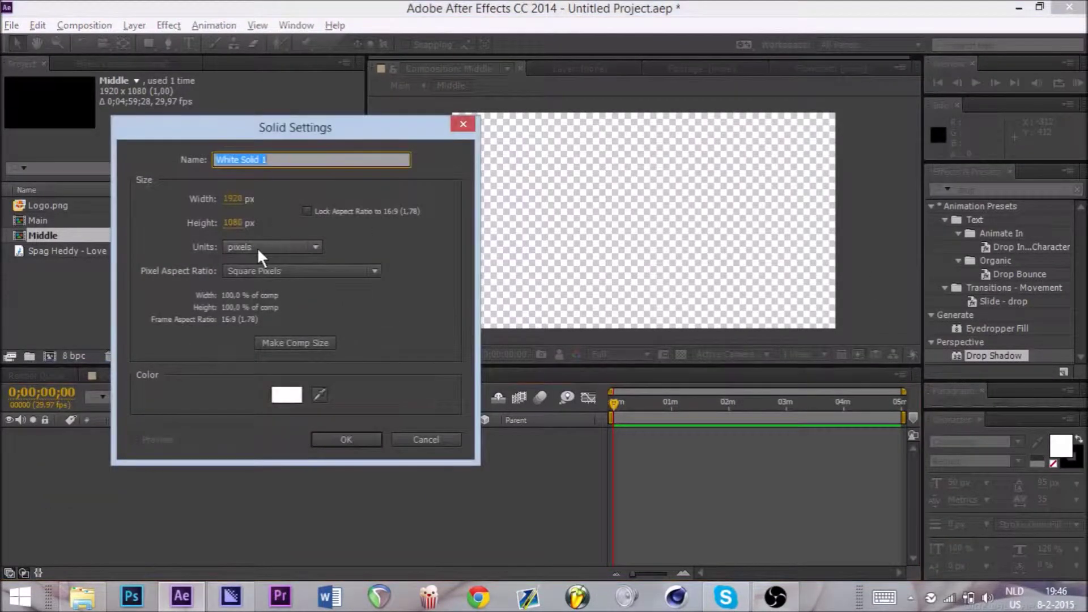
type("AS")
key("Return")
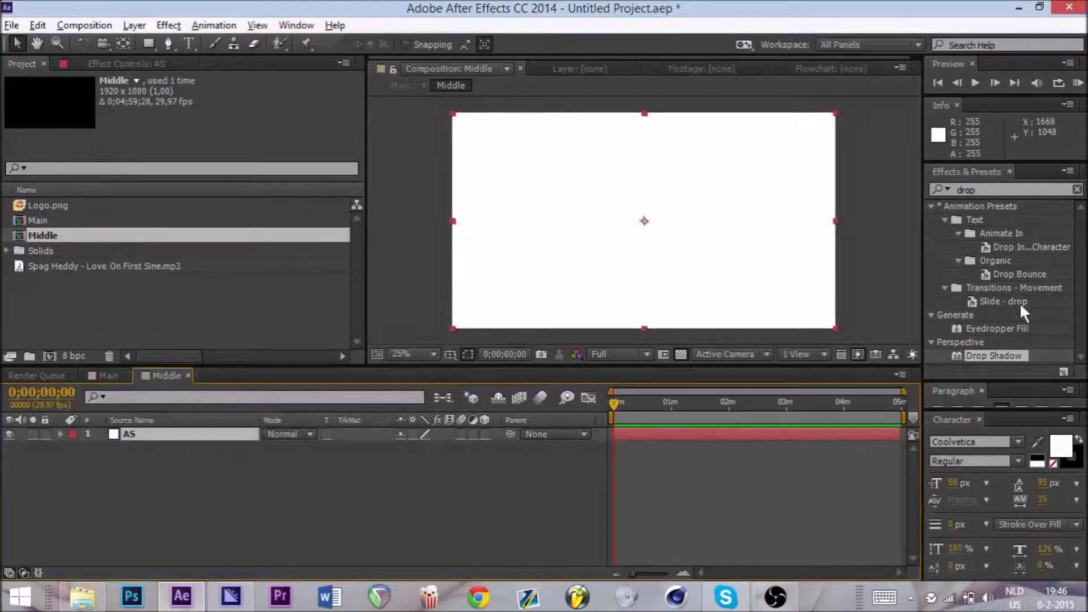
- Find the Audio Spectrum effect and apply it to the AS solid
left_click(1062, 193)
type("audio")
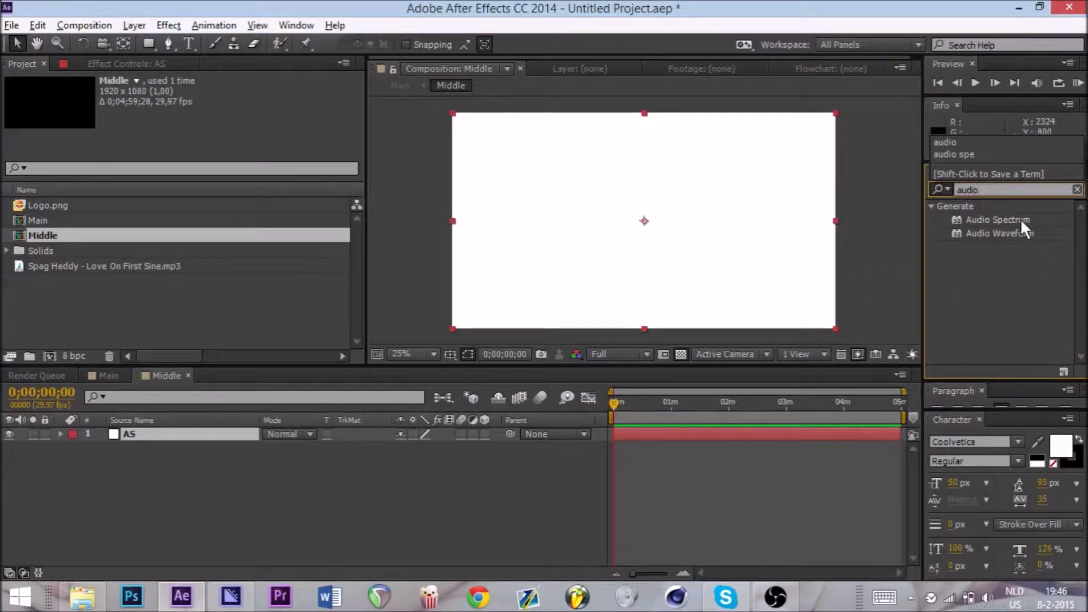
left_click_drag(1020, 219, 658, 229)
- Set the Audio Spectrum's start point X to 0 and its end point X to 1920
left_click(231, 121)
type("0")
left_click(232, 135)
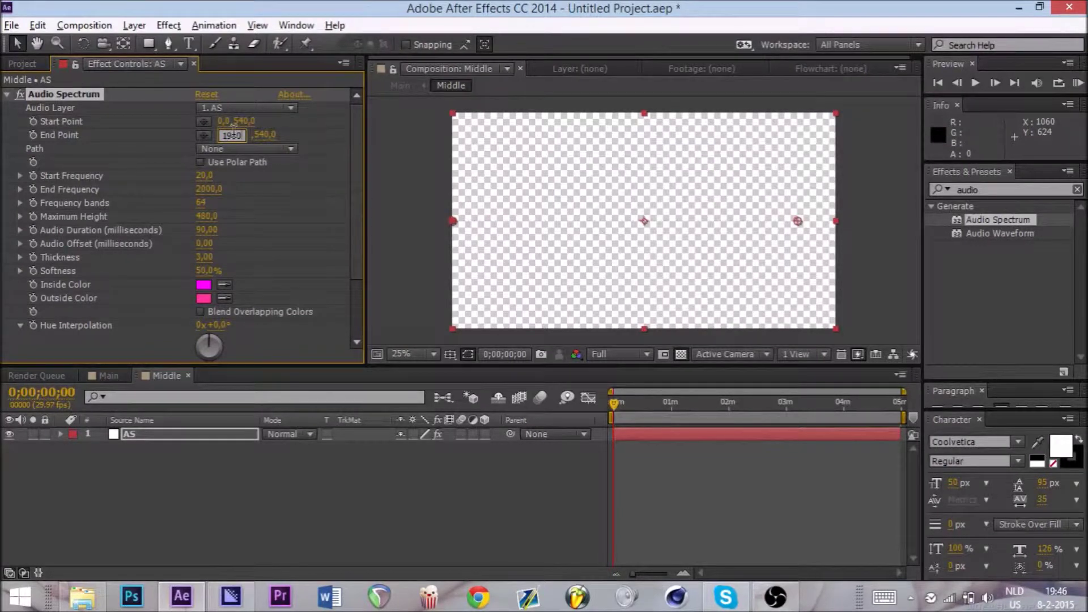
type("1920")
key("Return")
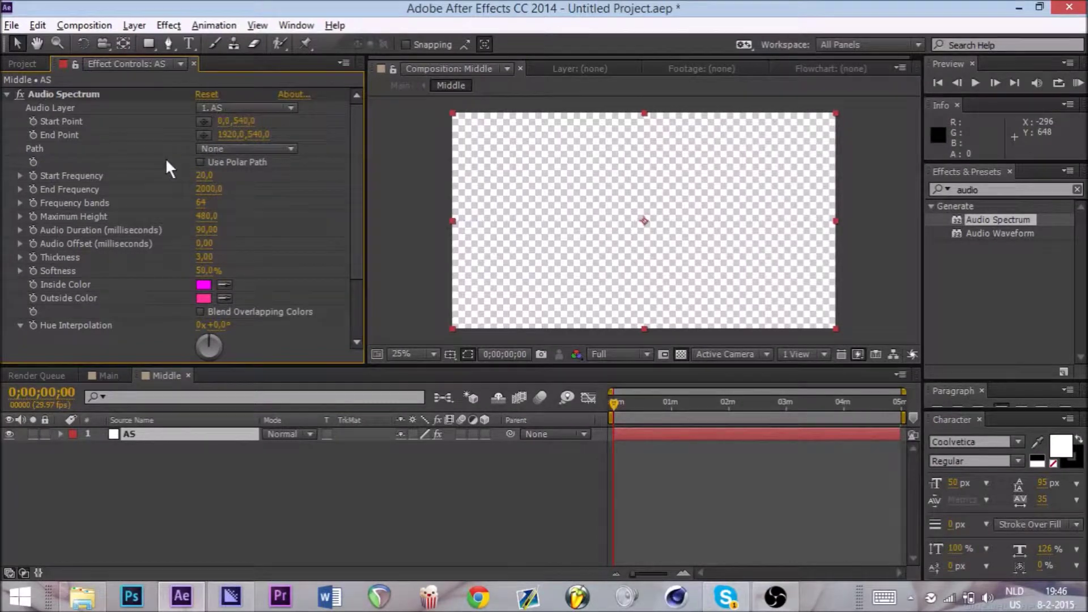
- Change the spectrum's inside color to blue 2400FF and match the outside color to it
left_click(204, 285)
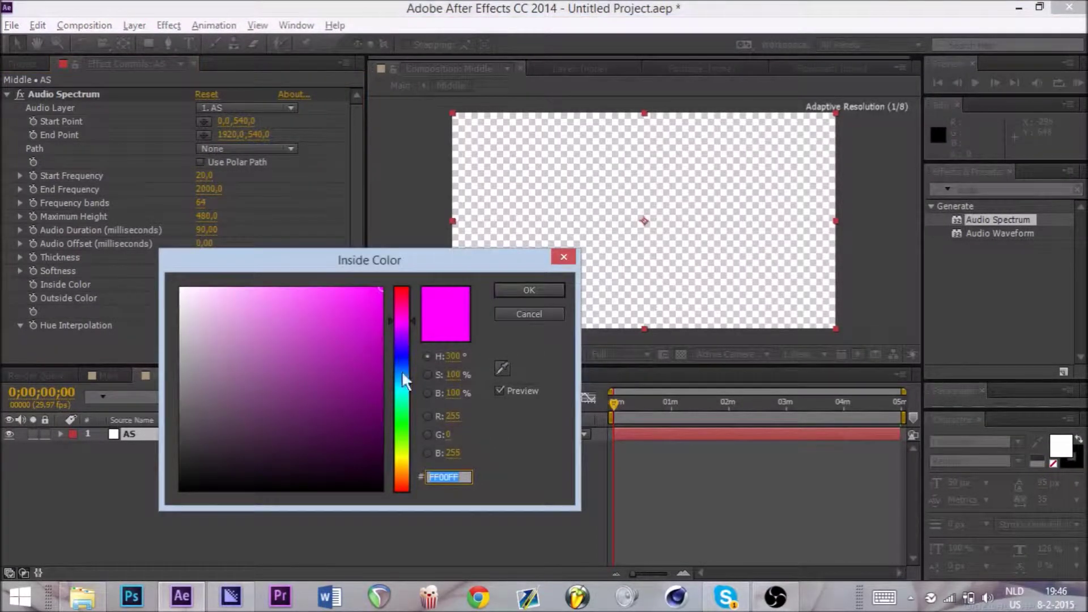
left_click(401, 350)
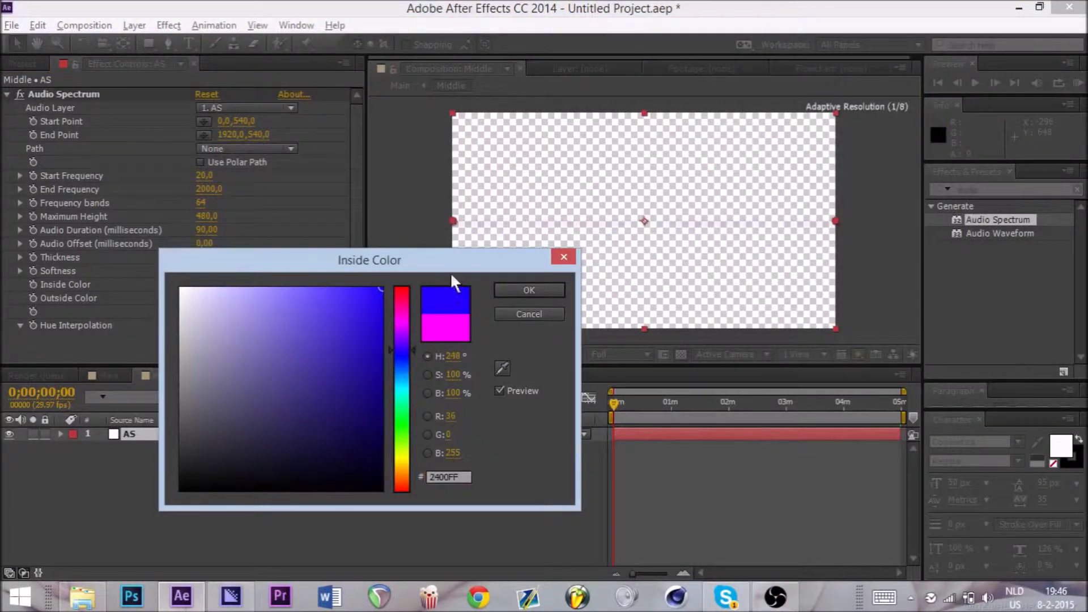
left_click(515, 288)
left_click(225, 298)
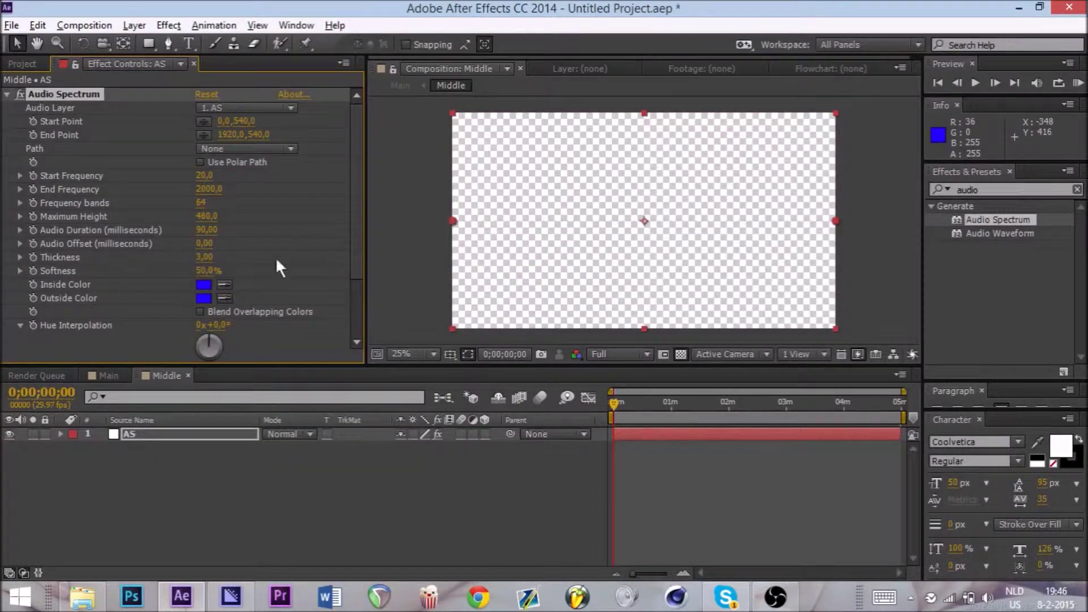
- Set the spectrum's thickness to 5 and its softness to 0%
left_click(215, 258)
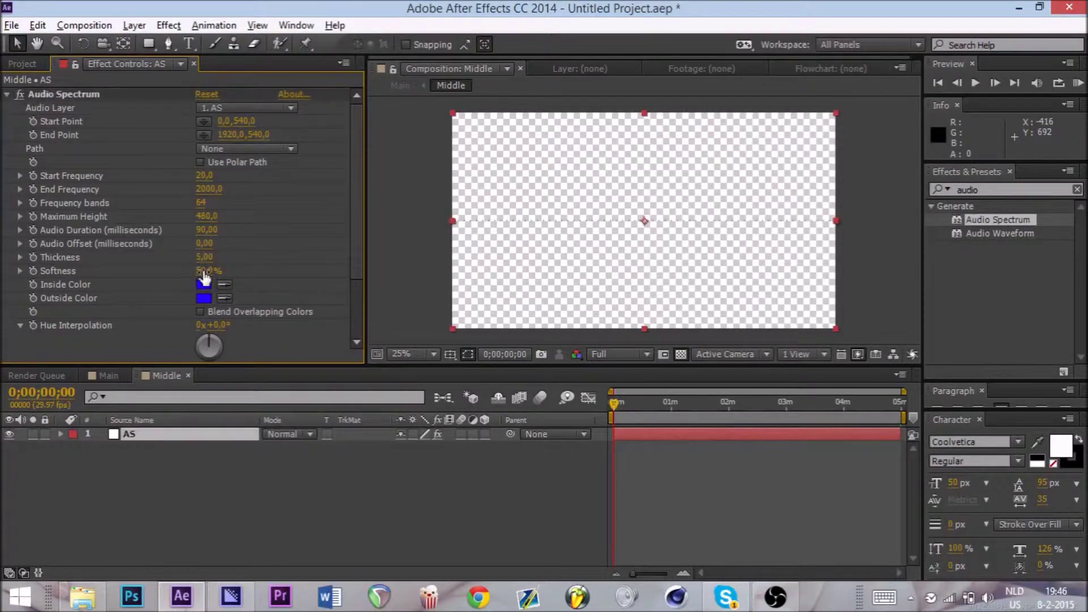
left_click_drag(204, 278, 182, 278)
scroll(594, 244, "up", 8)
scroll(587, 252, "down", 2)
scroll(581, 261, "down", 4)
scroll(569, 260, "up", 5)
scroll(556, 260, "down", 6)
scroll(553, 249, "up", 1)
scroll(553, 250, "down", 1)
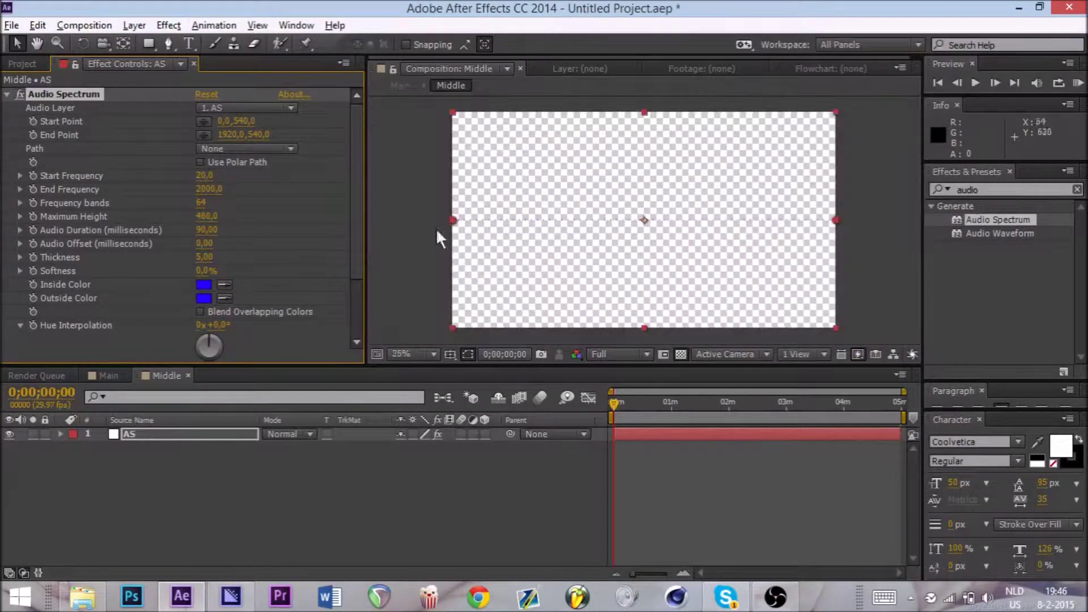
- Add the Spag Heddy song to the Middle composition below AS and choose it as the spectrum's audio layer
left_click(21, 63)
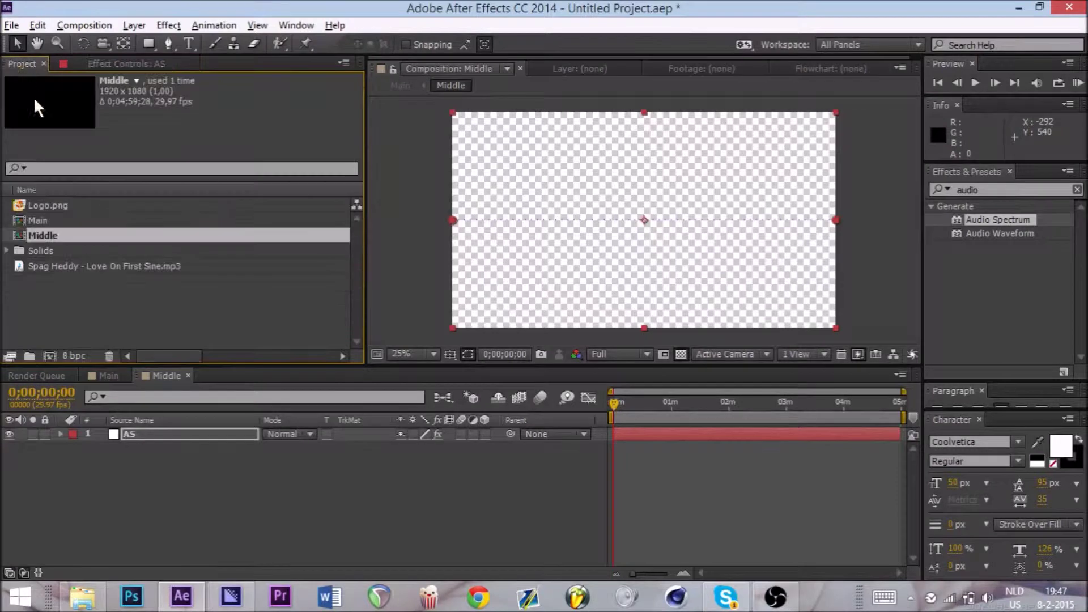
left_click_drag(59, 266, 344, 437)
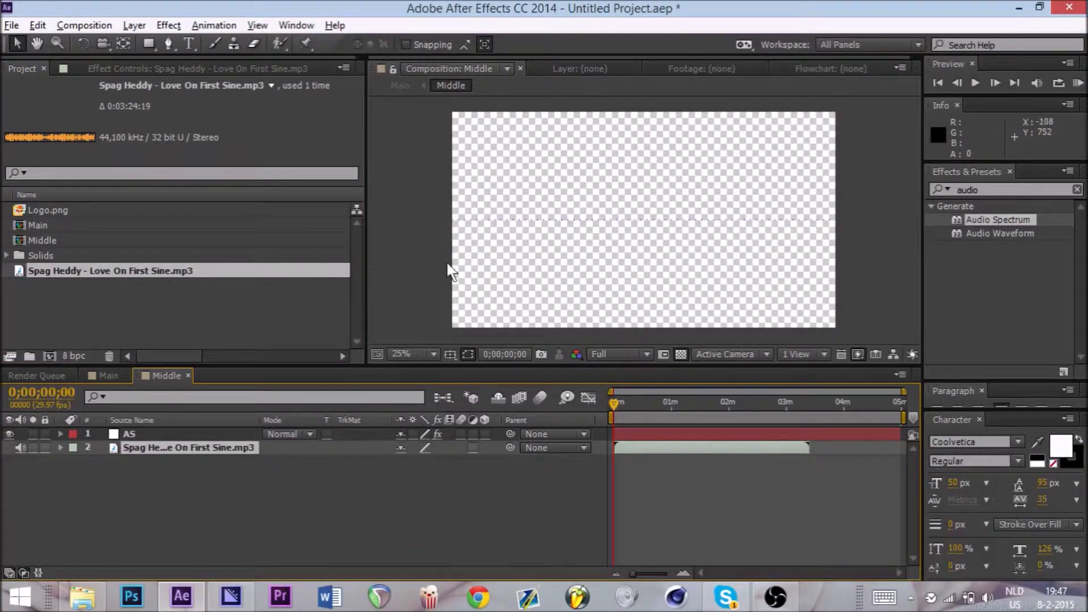
left_click(153, 68)
left_click(158, 434)
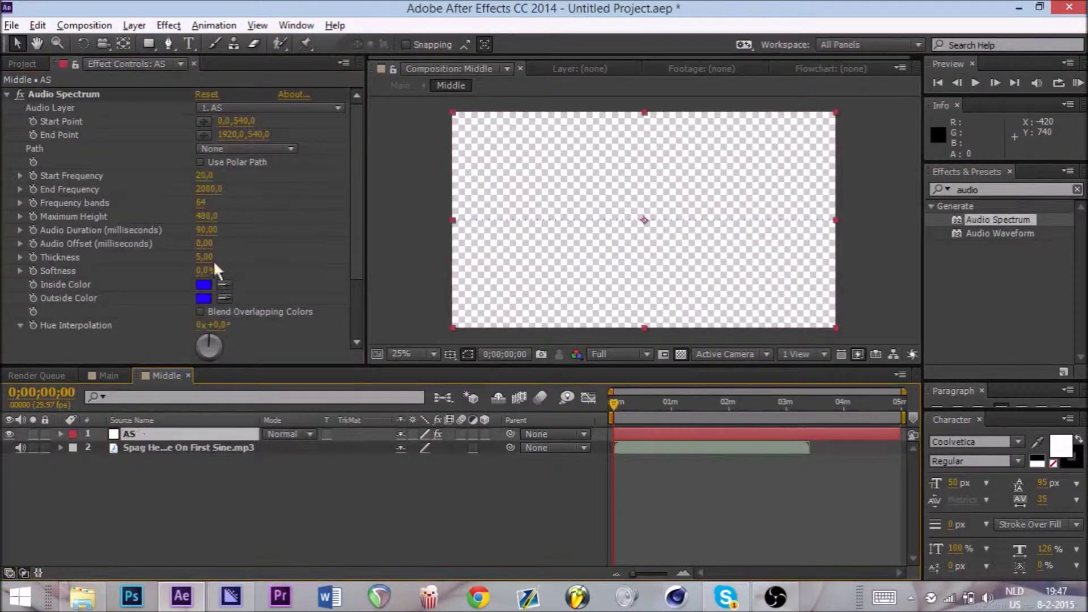
left_click(227, 108)
left_click(239, 171)
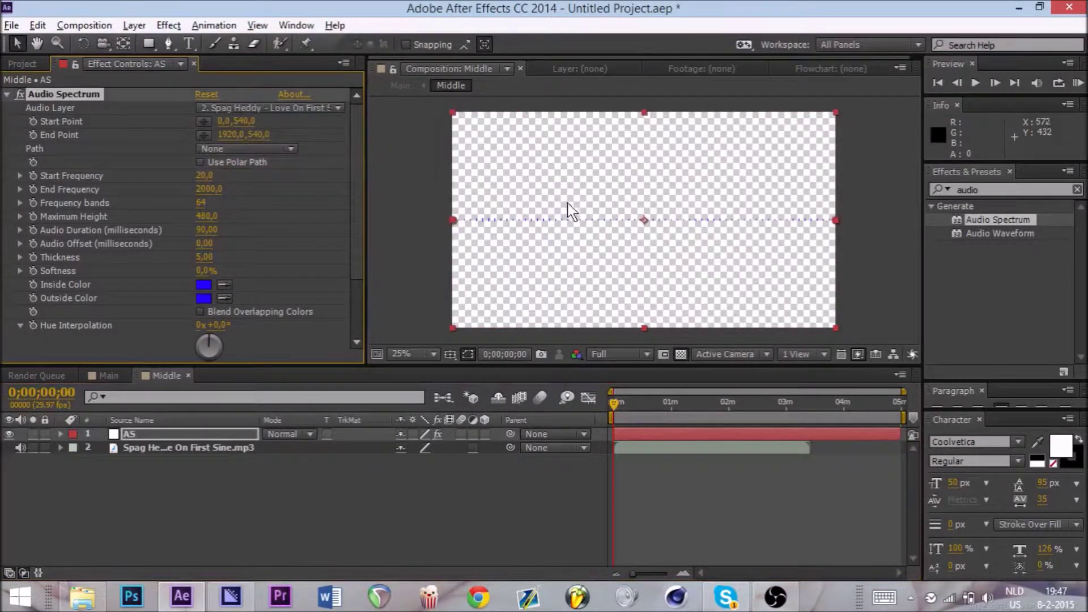
- Go to about 0;01;19;04 in the song and limit the spectrum's display to Side B
left_click(689, 407)
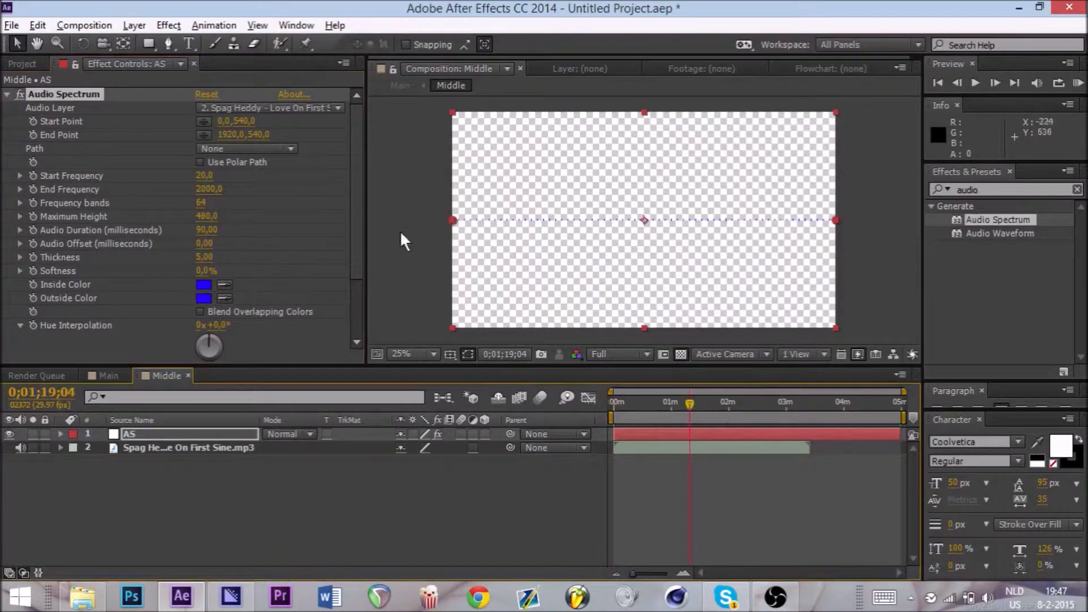
scroll(256, 321, "down", 3)
left_click(250, 328)
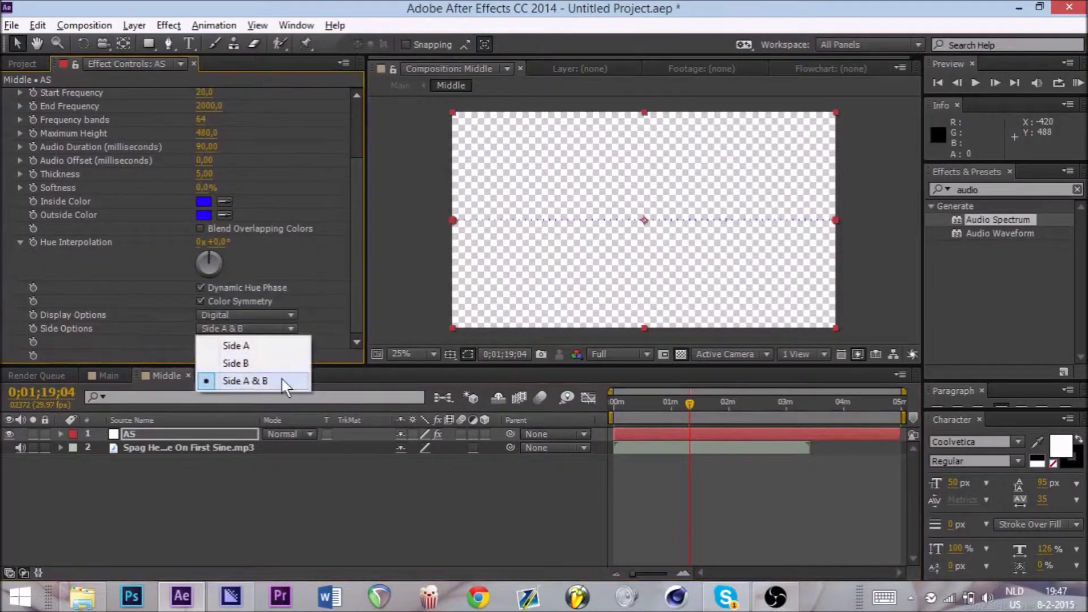
left_click(251, 367)
scroll(575, 248, "up", 1)
scroll(577, 246, "down", 1)
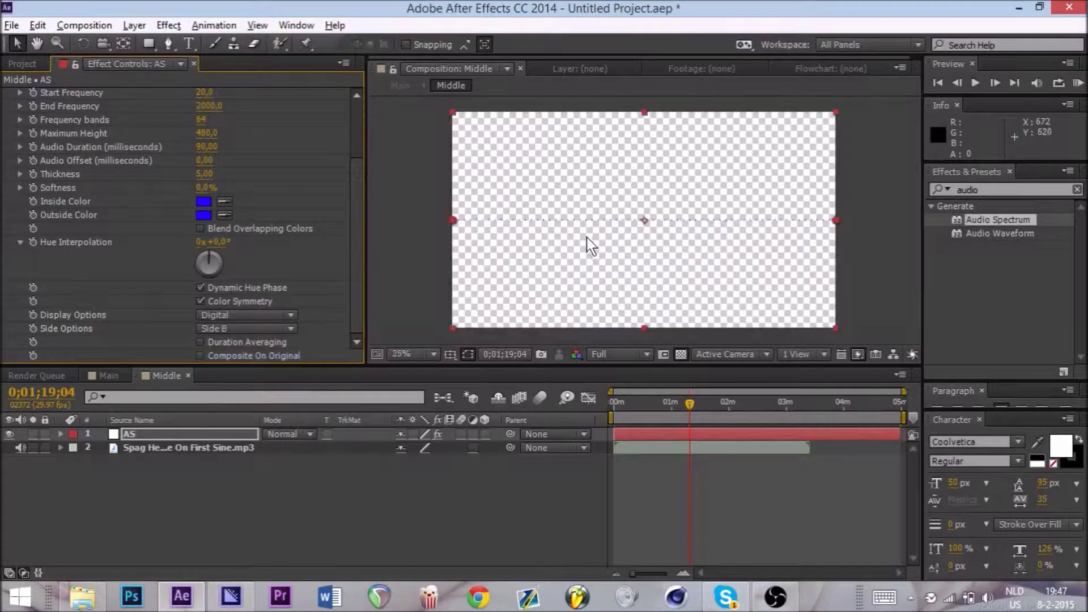
- Go to about 0;01;54;03 and set the spectrum's frequency bands to 150
left_click(724, 404)
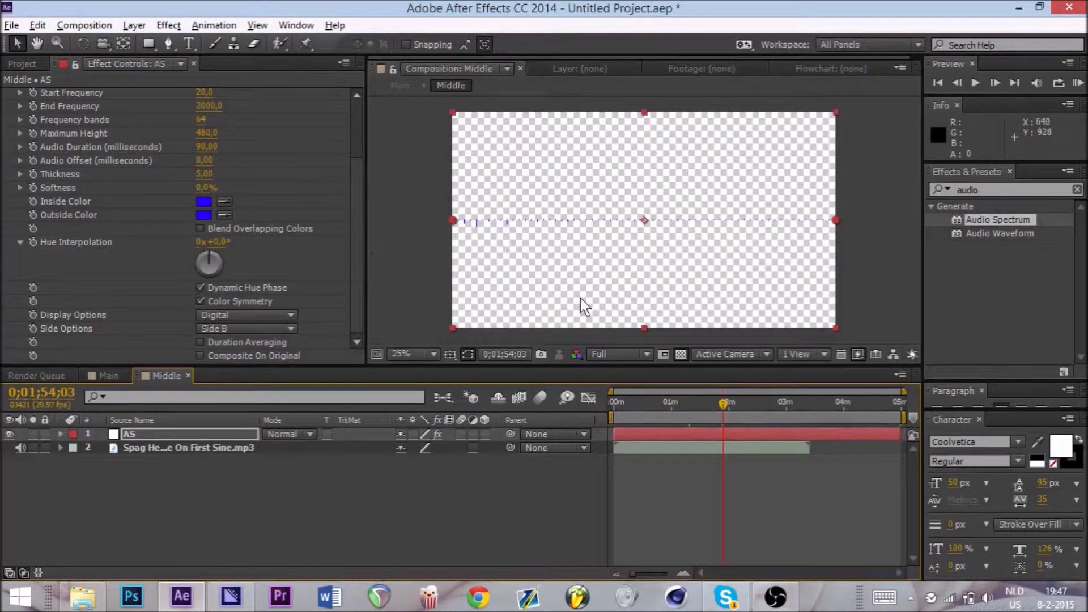
scroll(351, 164, "up", 3)
left_click(205, 182)
type("150")
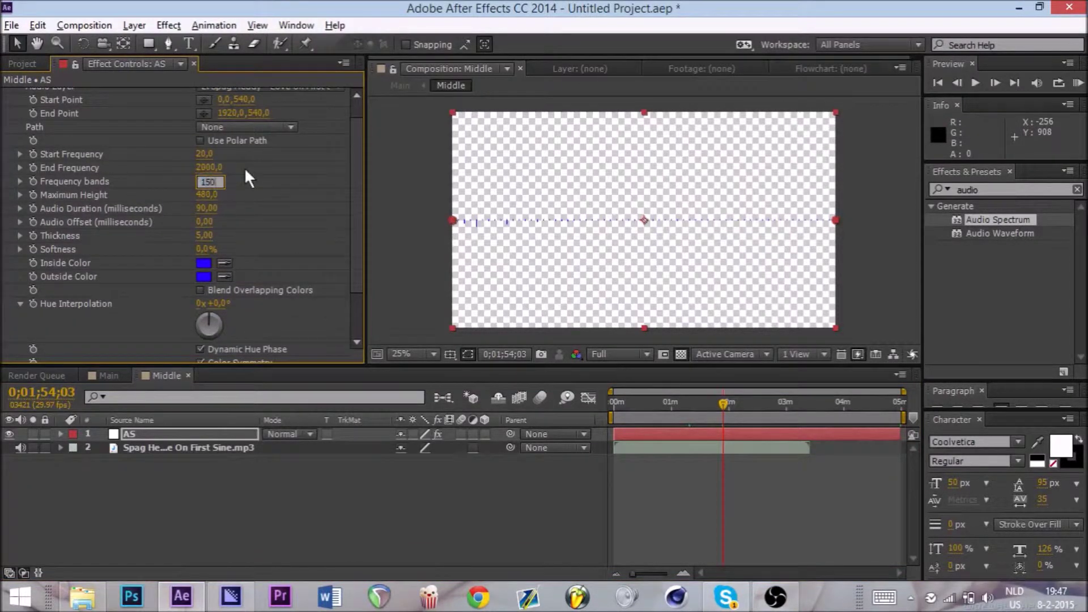
key("Return")
scroll(624, 227, "up", 2)
scroll(623, 227, "down", 4)
scroll(624, 227, "up", 2)
- Set the spectrum's start frequency to 150 and its end frequency to 800
left_click(205, 154)
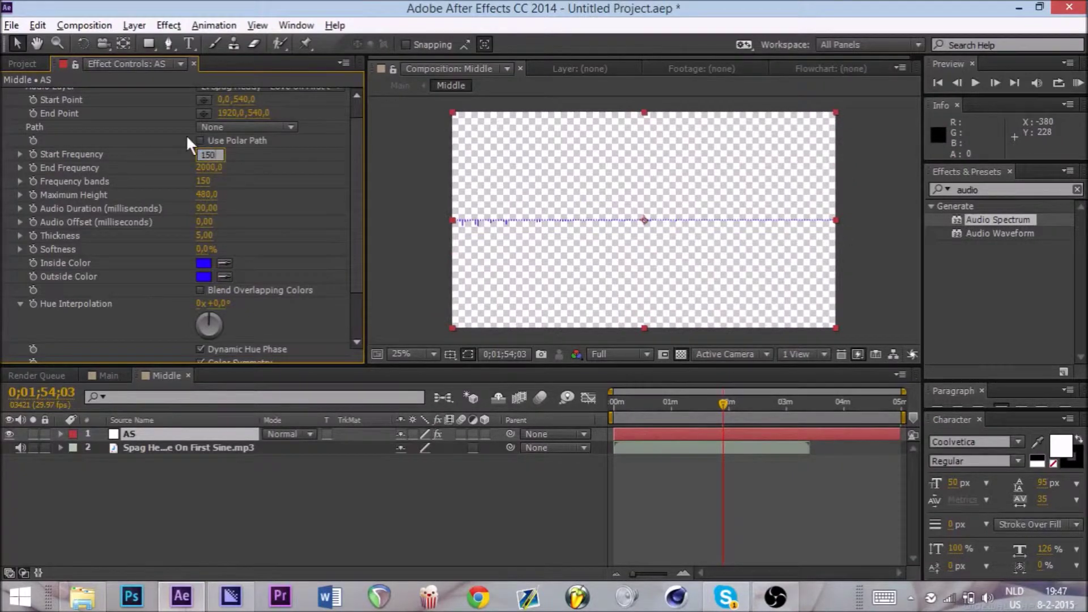
key("Tab")
type("800")
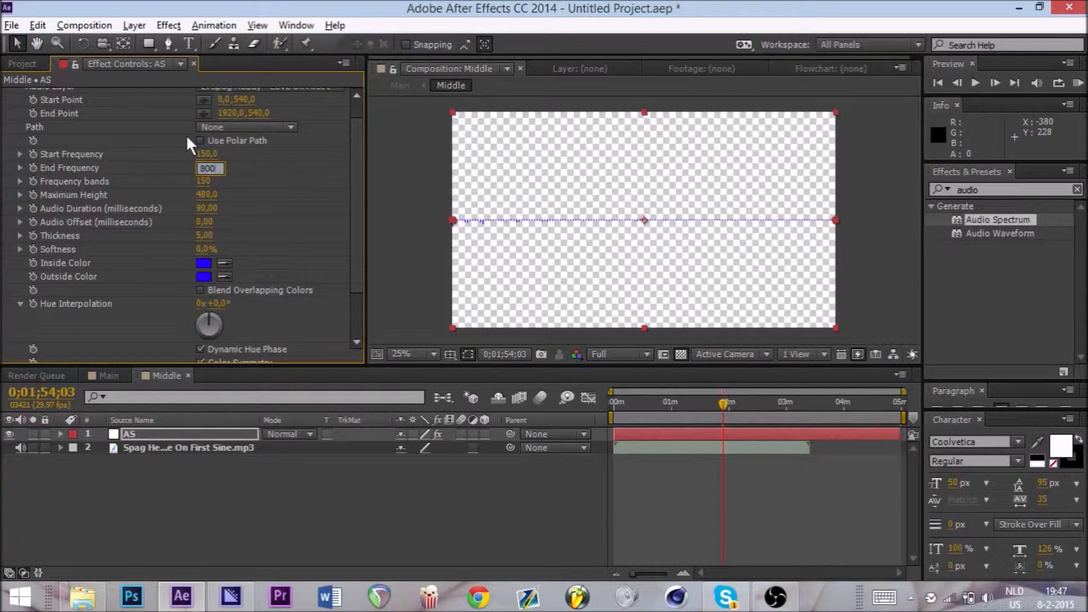
key("Return")
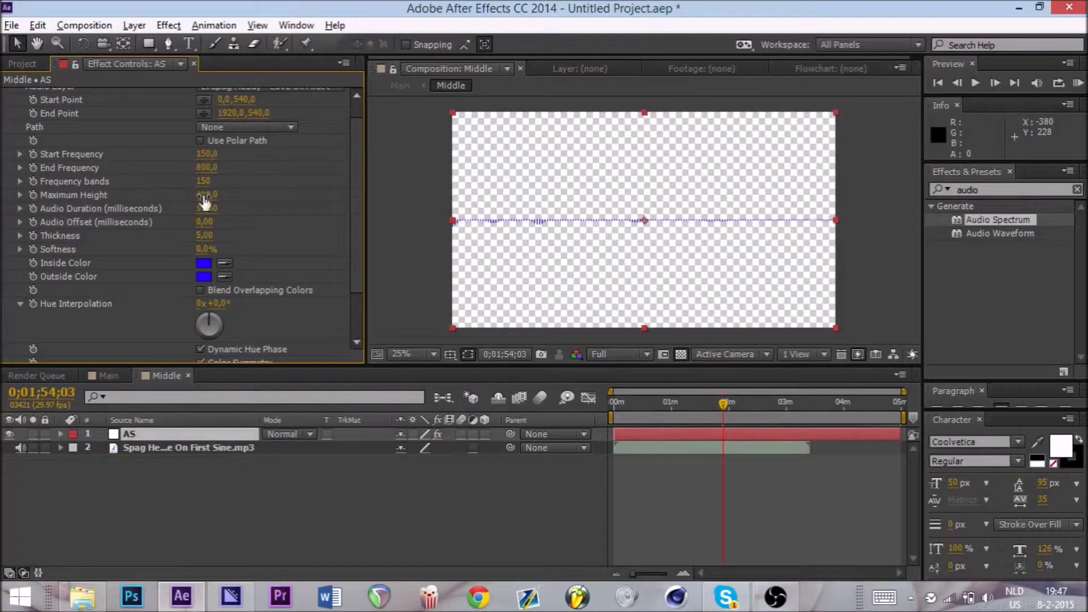
- Set the spectrum's maximum height to 1500 and scrub to about 0;01;46;18 to preview the bars
left_click(204, 195)
type("1500")
key("Return")
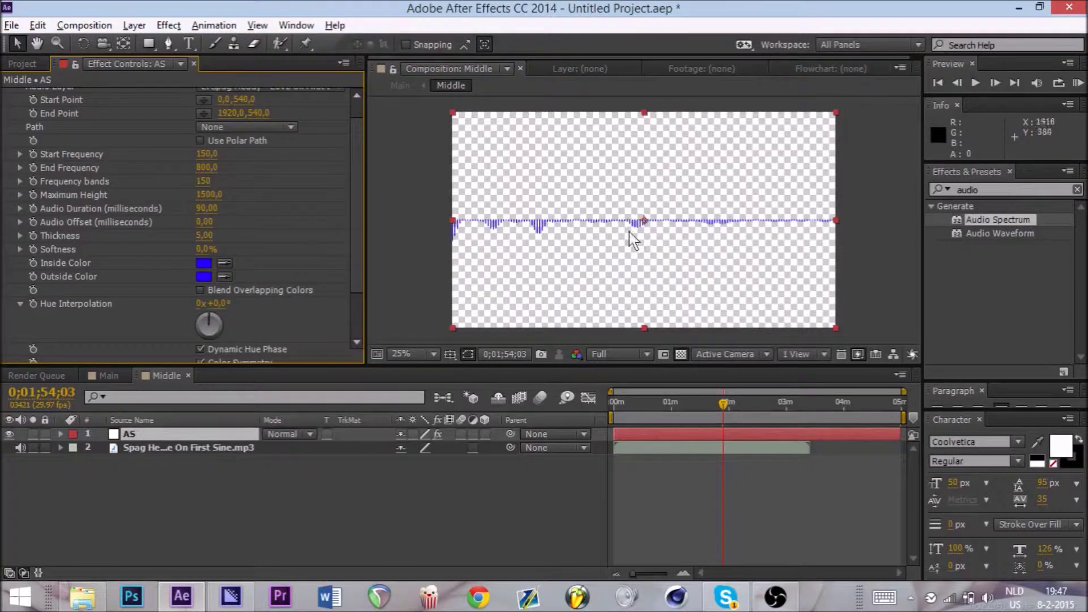
left_click(686, 399)
left_click_drag(685, 400, 716, 402)
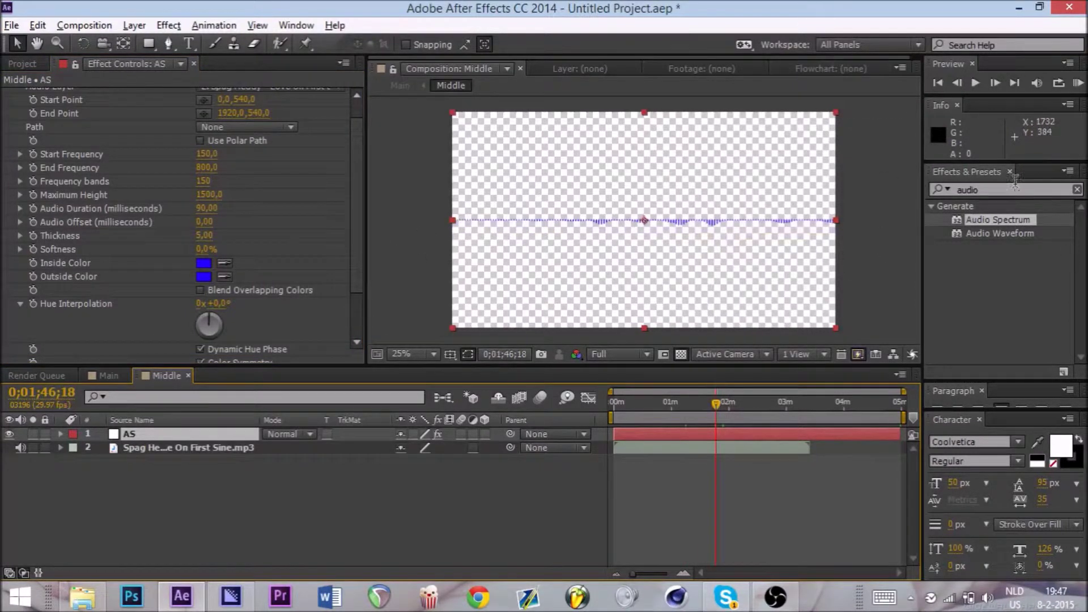
- Set the spectrum's end point X to 960 so it spans half the composition
scroll(352, 152, "up", 1)
left_click(229, 135)
type("960")
key("Return")
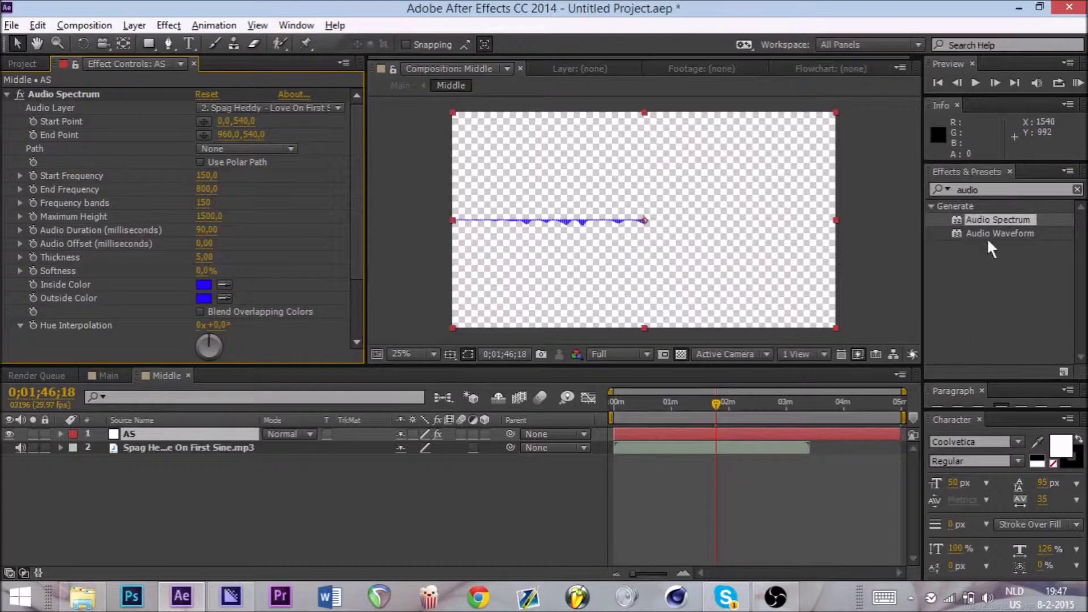
- Collapse the Audio Spectrum settings and apply the Polar Coordinates effect to the AS layer
left_click(7, 95)
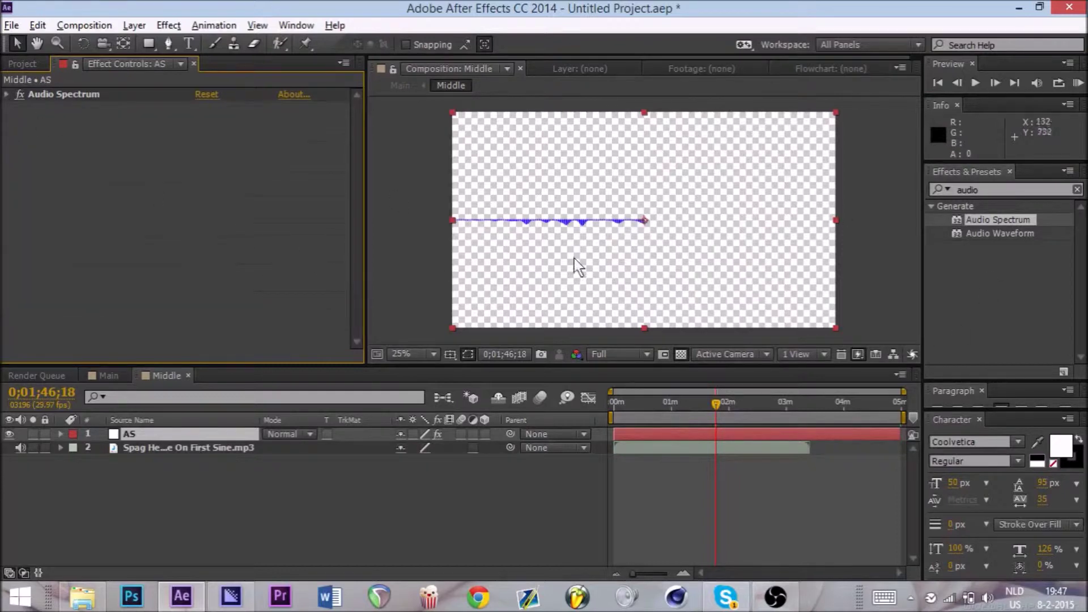
left_click(983, 187)
double_click(983, 187)
type("polar")
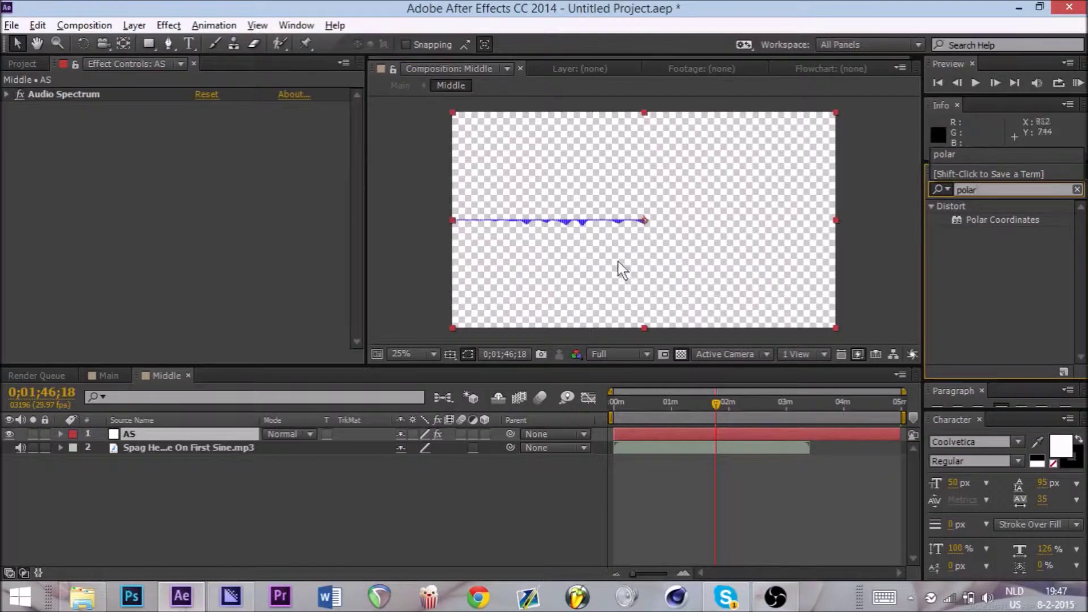
left_click_drag(1021, 225, 101, 162)
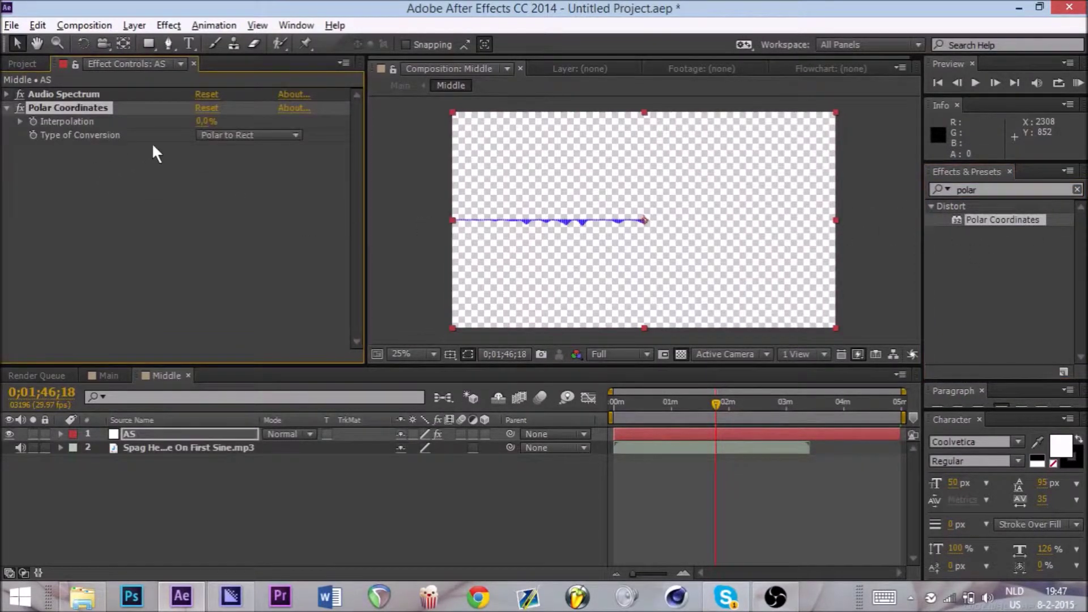
- Set the Polar Coordinates interpolation to 100% and the type of conversion to Rect to Polar
left_click(212, 136)
left_click(147, 187)
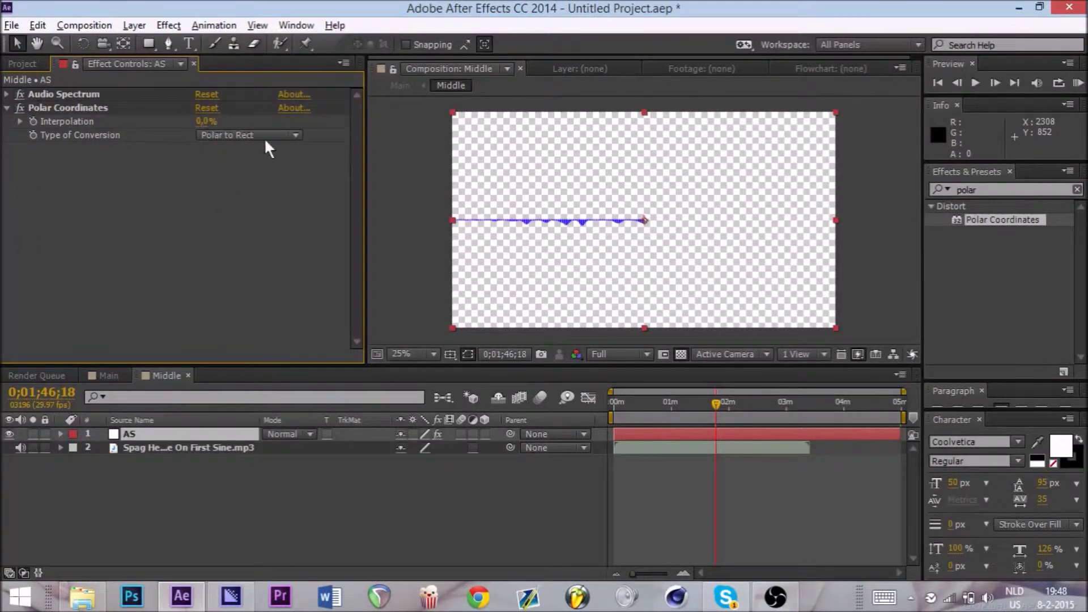
left_click_drag(206, 121, 233, 122)
left_click(233, 134)
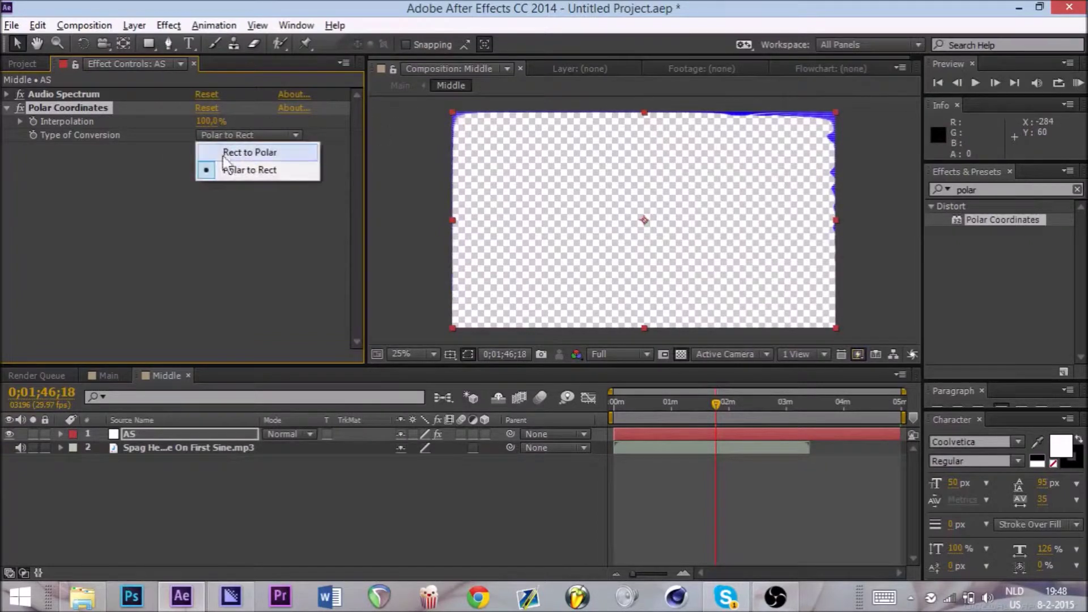
left_click(209, 149)
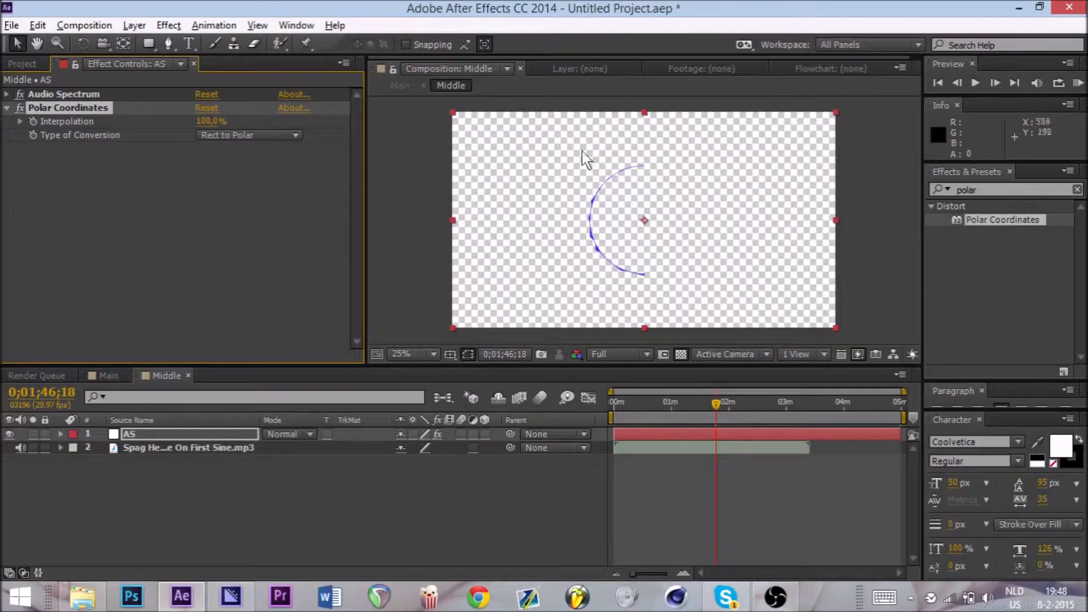
key("period")
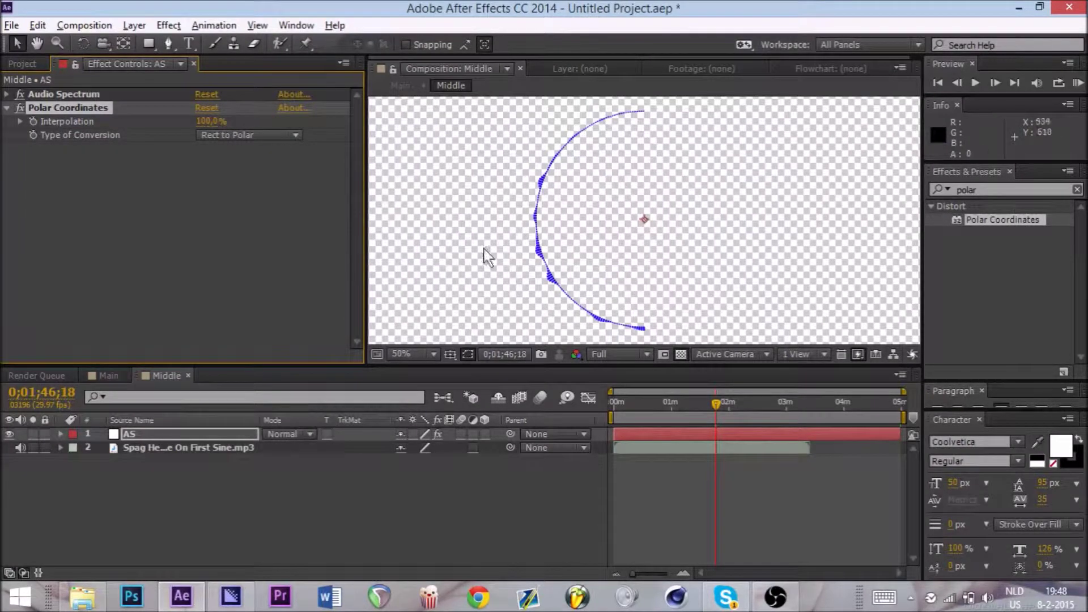
key("comma")
left_click(7, 94)
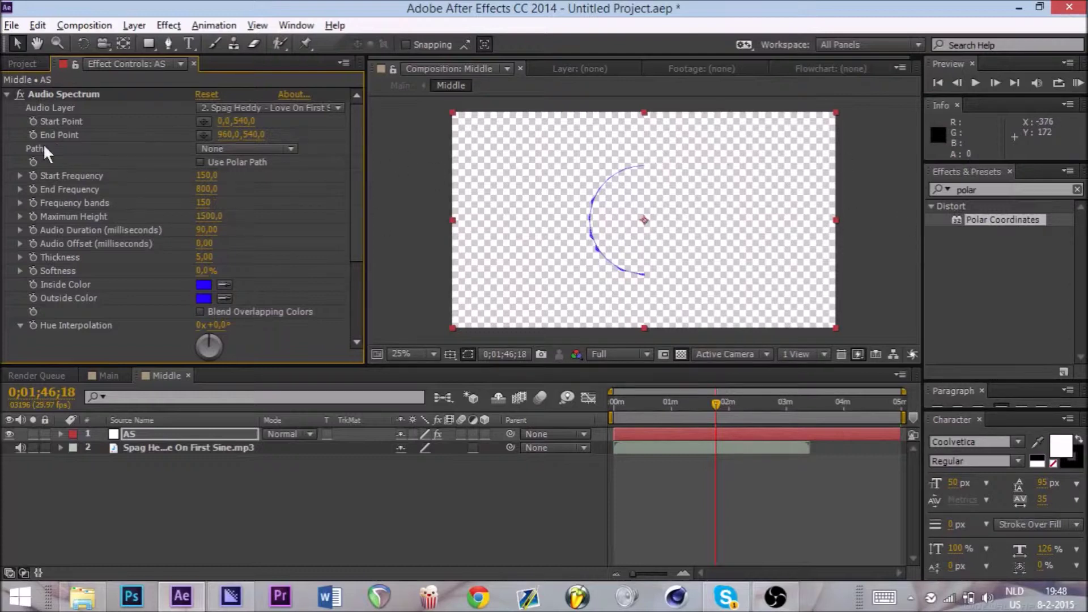
left_click(5, 95)
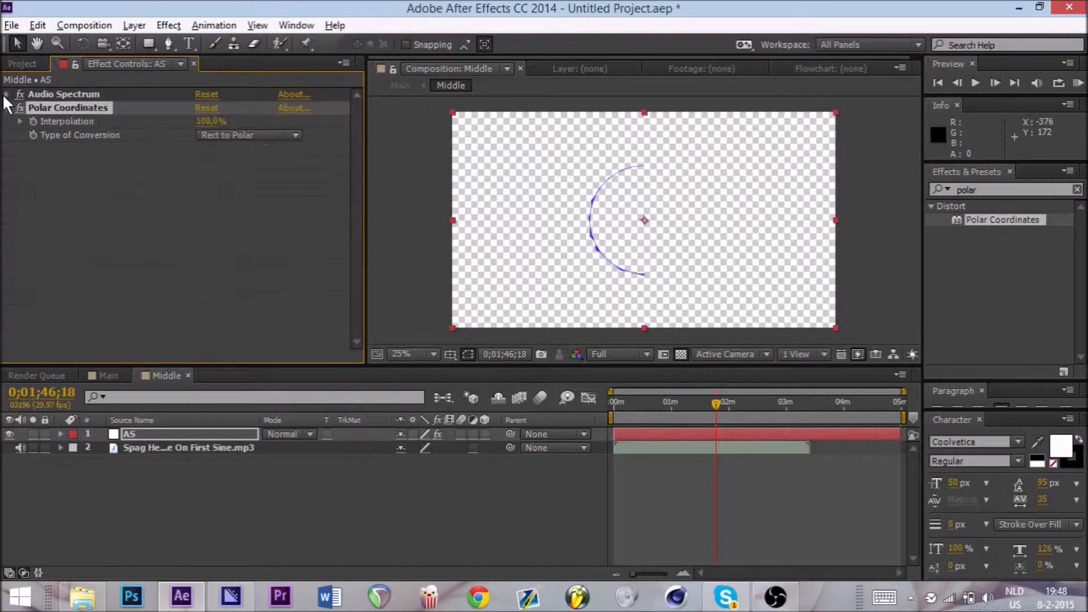
- Duplicate the Audio Spectrum effect on the AS layer and set the copy's start point X to 1920
left_click(46, 92)
key("ctrl+d")
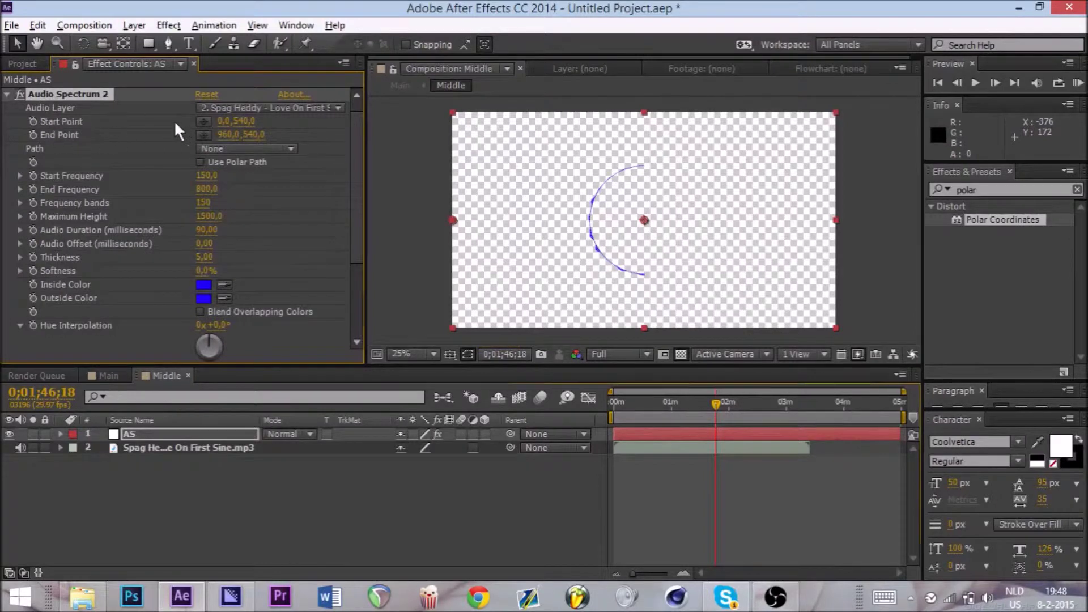
mouse_move(775, 606)
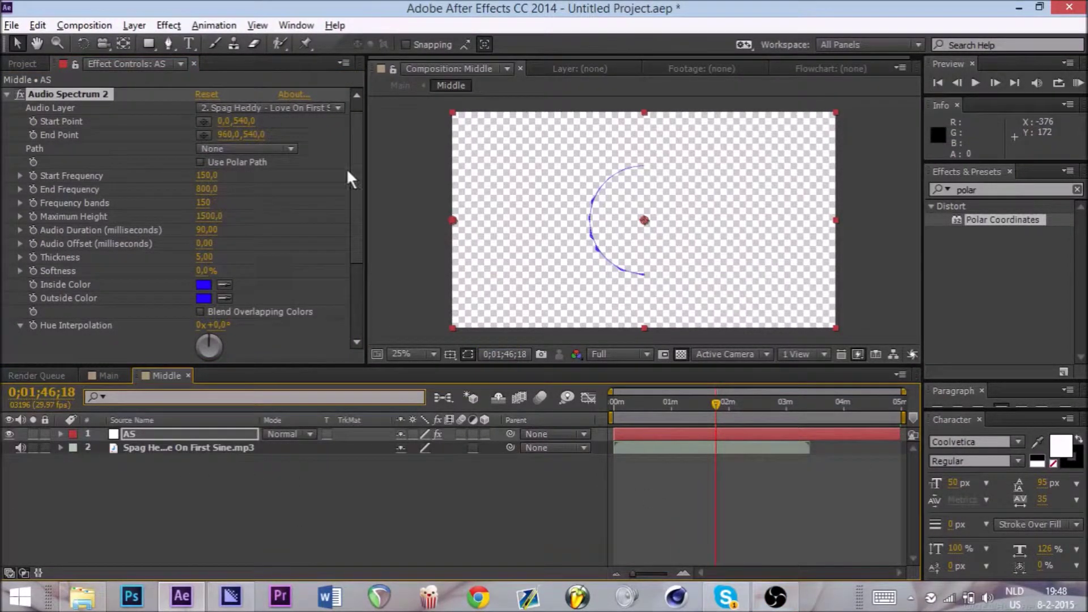
left_click(236, 121)
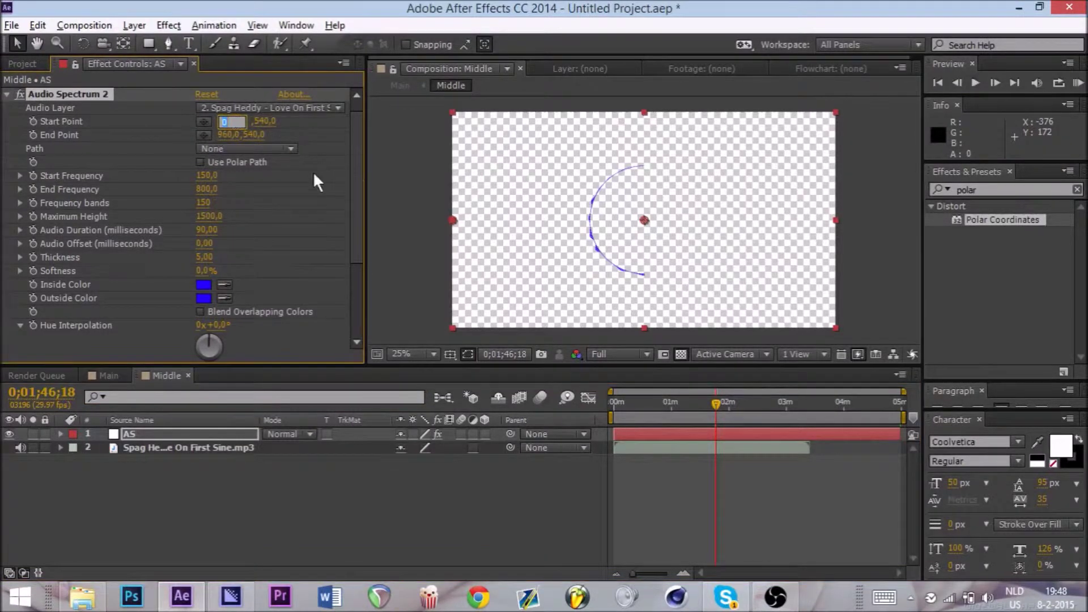
scroll(583, 226, "up", 3)
scroll(567, 221, "down", 3)
type("1920")
key("Return")
- Enable Composite On Original for the duplicated spectrum and set its side options to Side A
left_click_drag(352, 147, 214, 289)
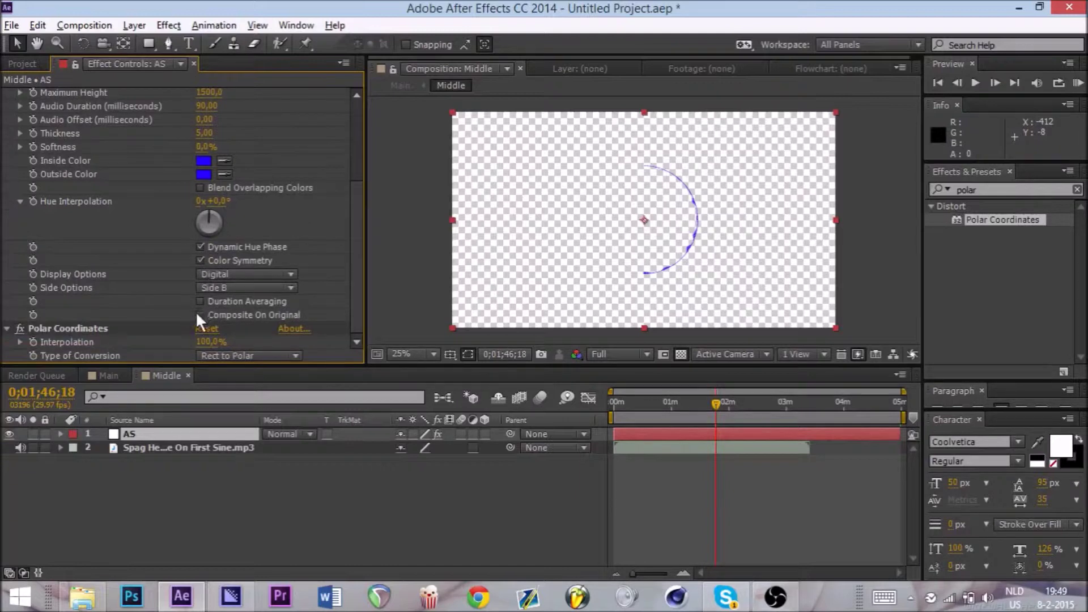
left_click(199, 315)
key("period")
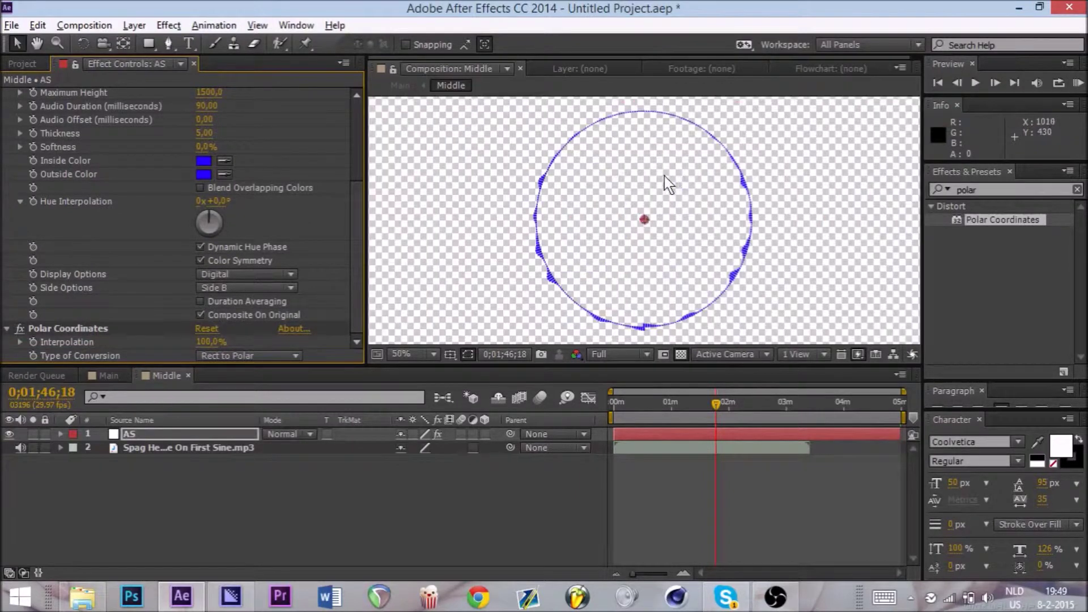
key("period")
key("comma")
left_click(215, 287)
left_click(221, 307)
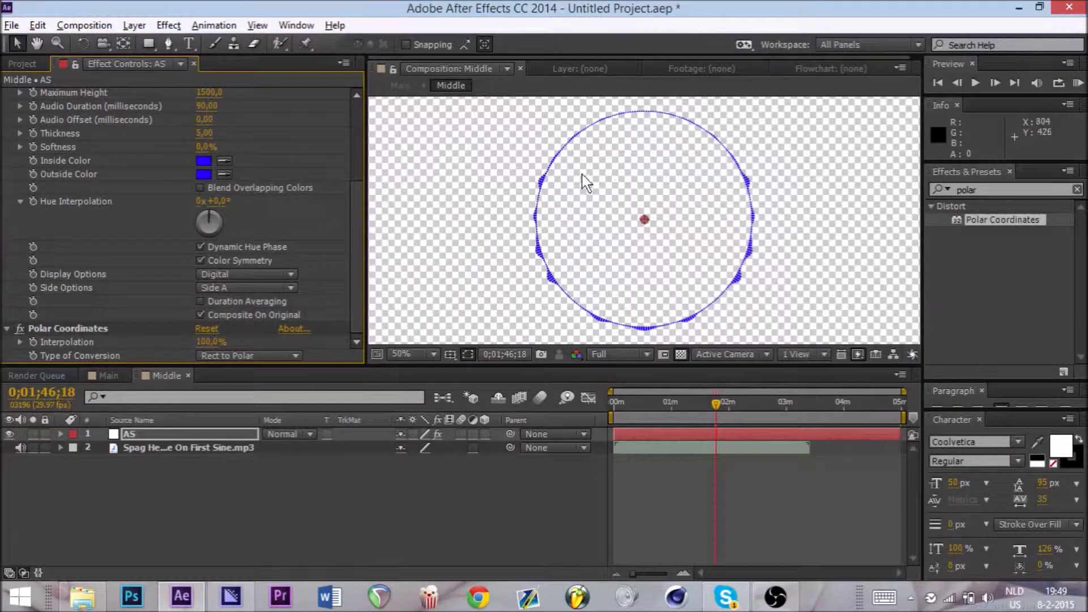
- Scrub to about 0;01;05;25 to preview the bars and shorten the work area to the end of the song
key("comma")
left_click_drag(672, 404, 677, 403)
key("period")
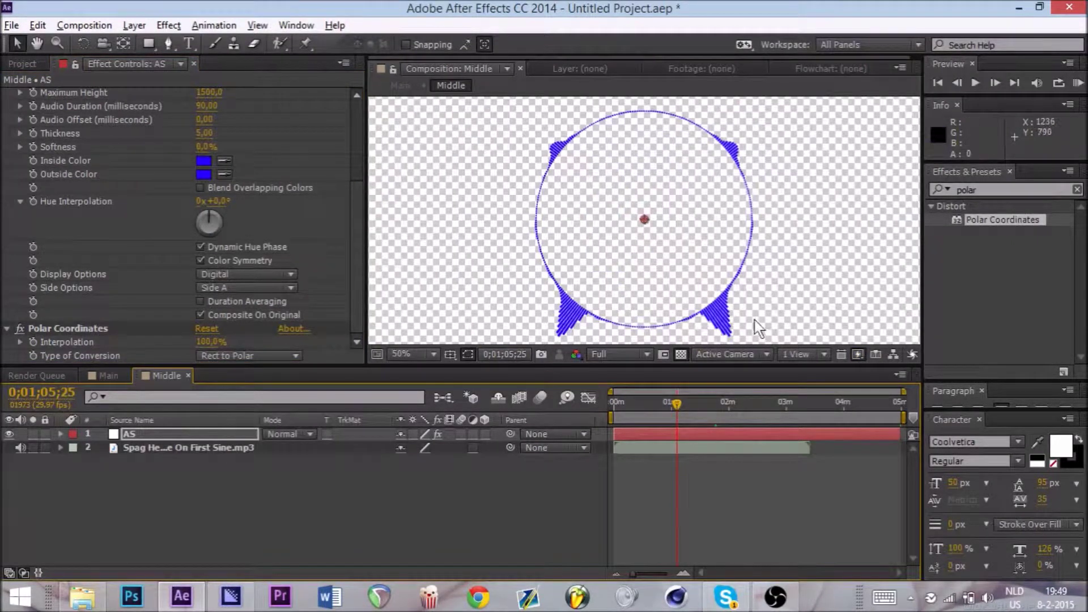
key("comma")
left_click_drag(902, 421, 811, 422)
left_click(286, 474)
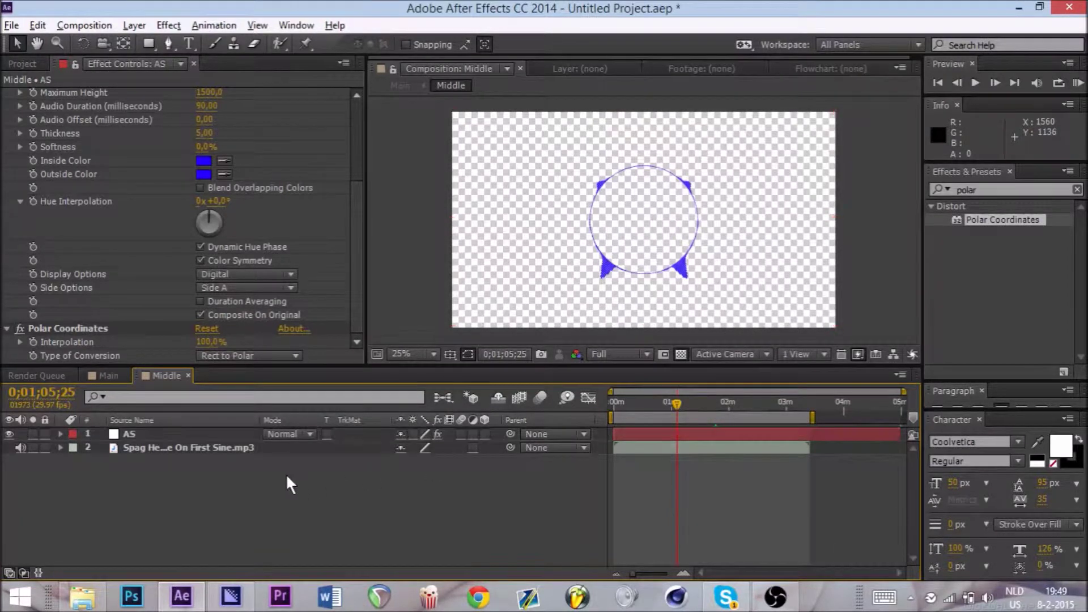
- Create a new shape layer in the Middle composition and rename it Circle
right_click(186, 479)
mouse_move(218, 310)
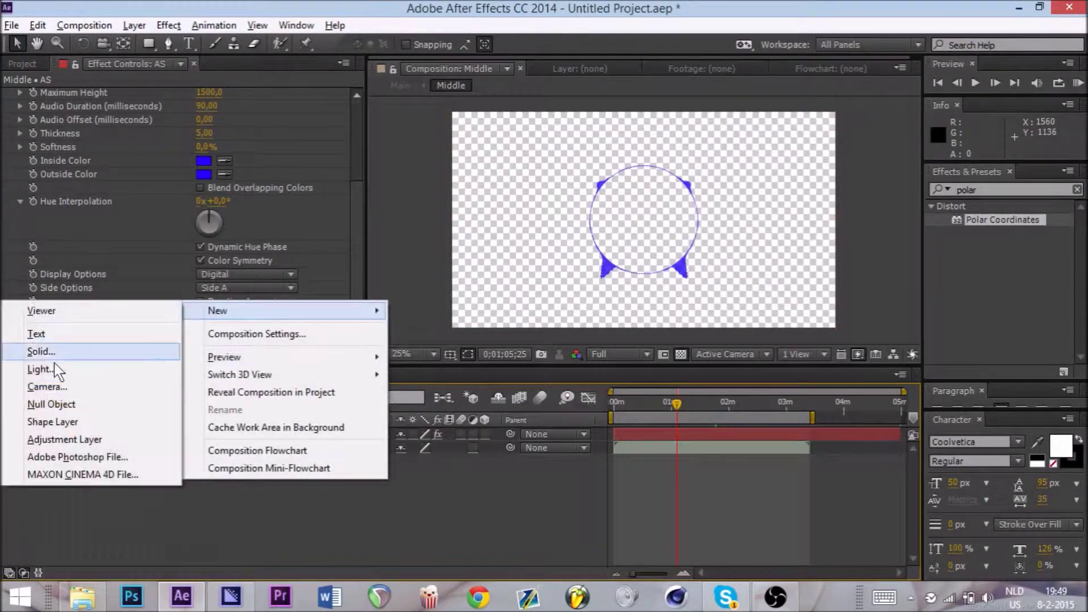
left_click(53, 422)
key("q")
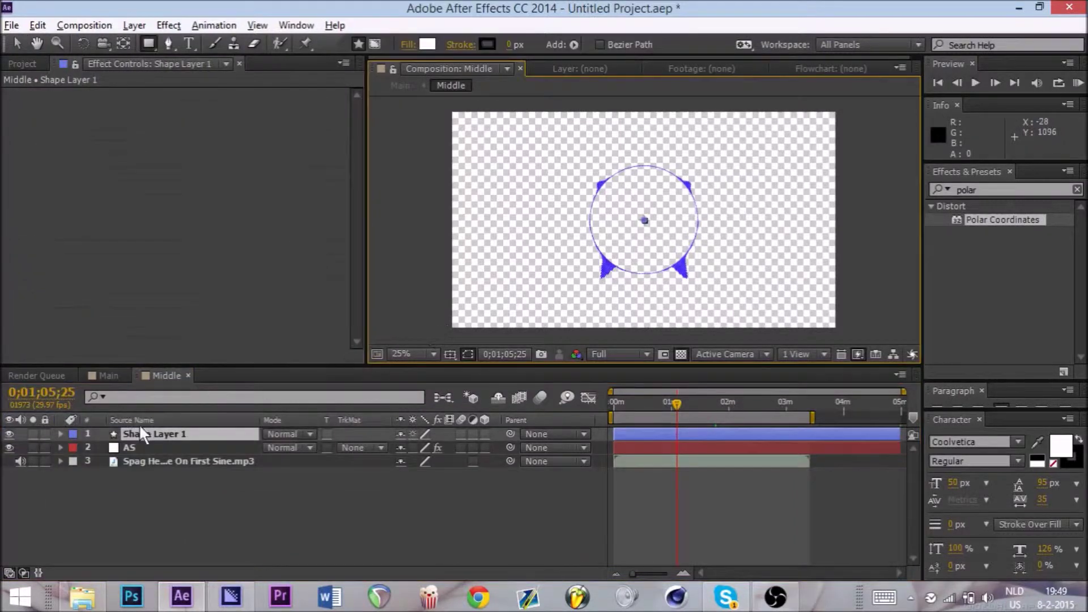
right_click(138, 433)
left_click(348, 107)
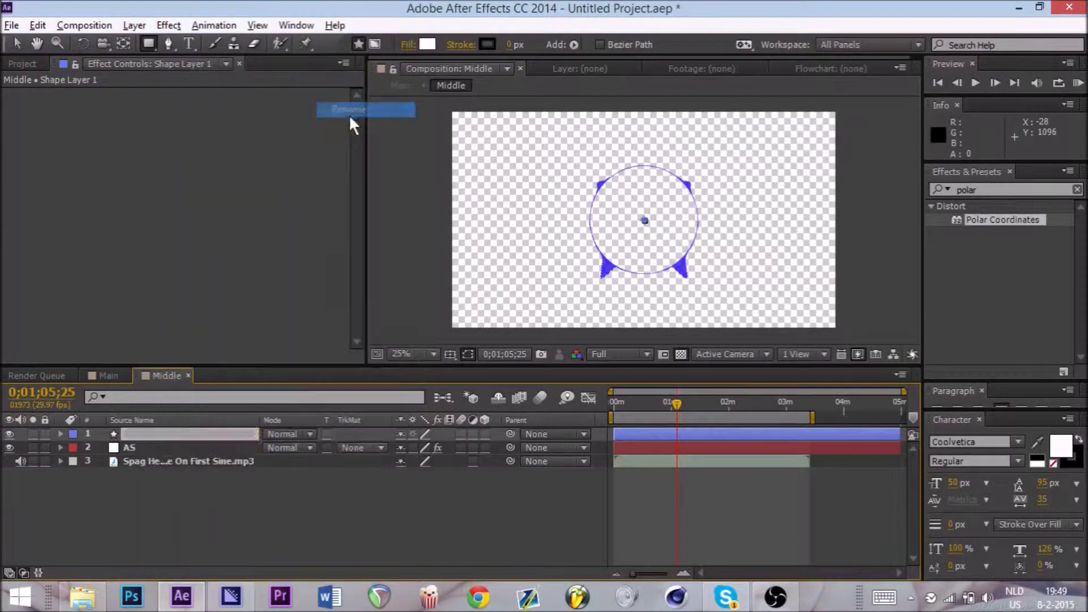
type("Circle")
key("Return")
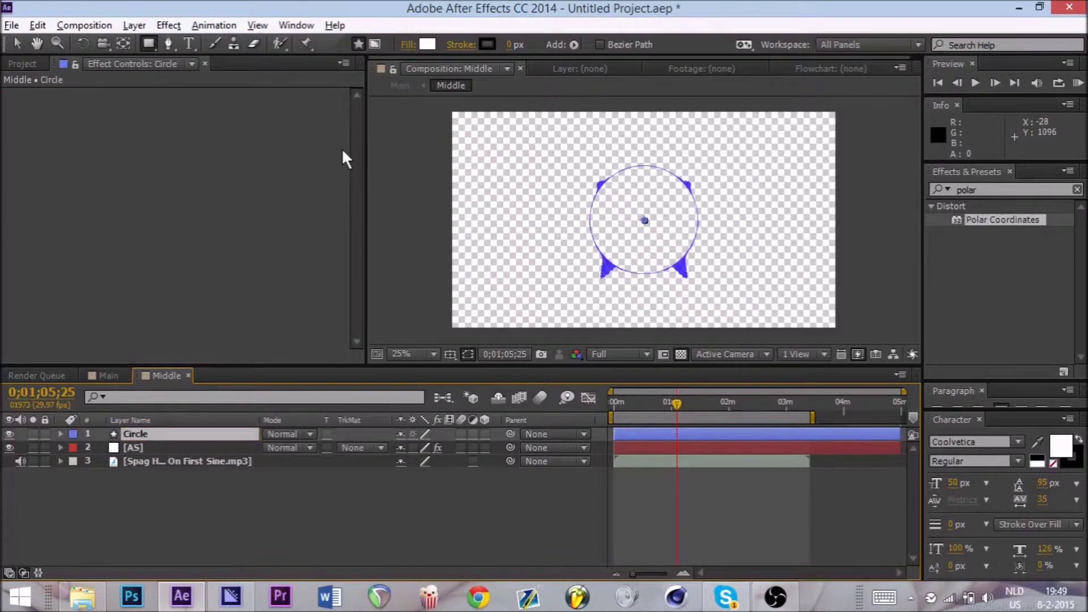
- Add an ellipse path and a fill to the contents of the Circle layer
left_click(59, 435)
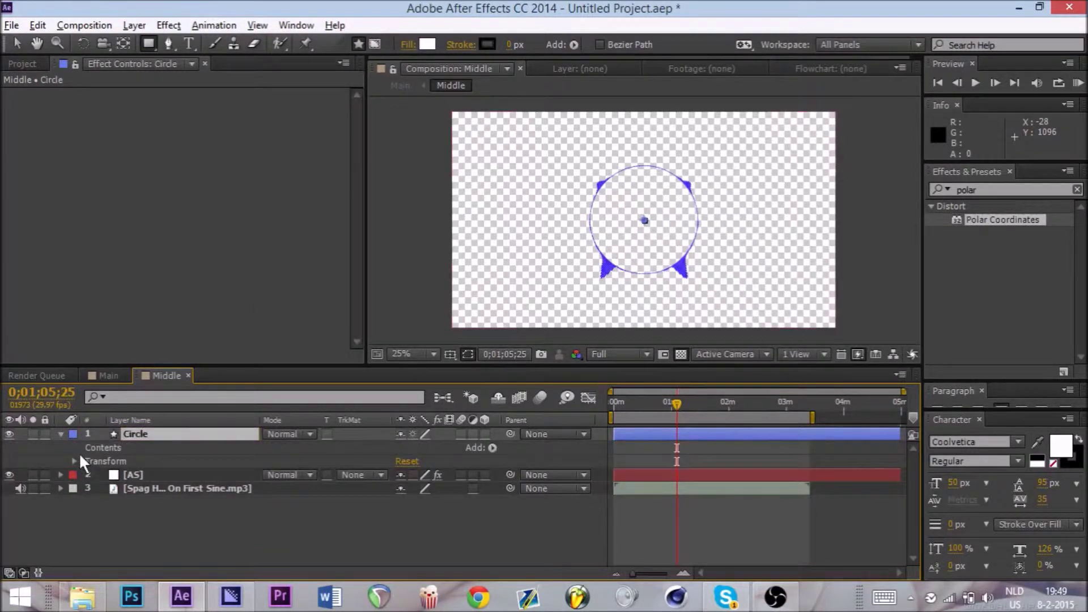
left_click(502, 442)
left_click(537, 137)
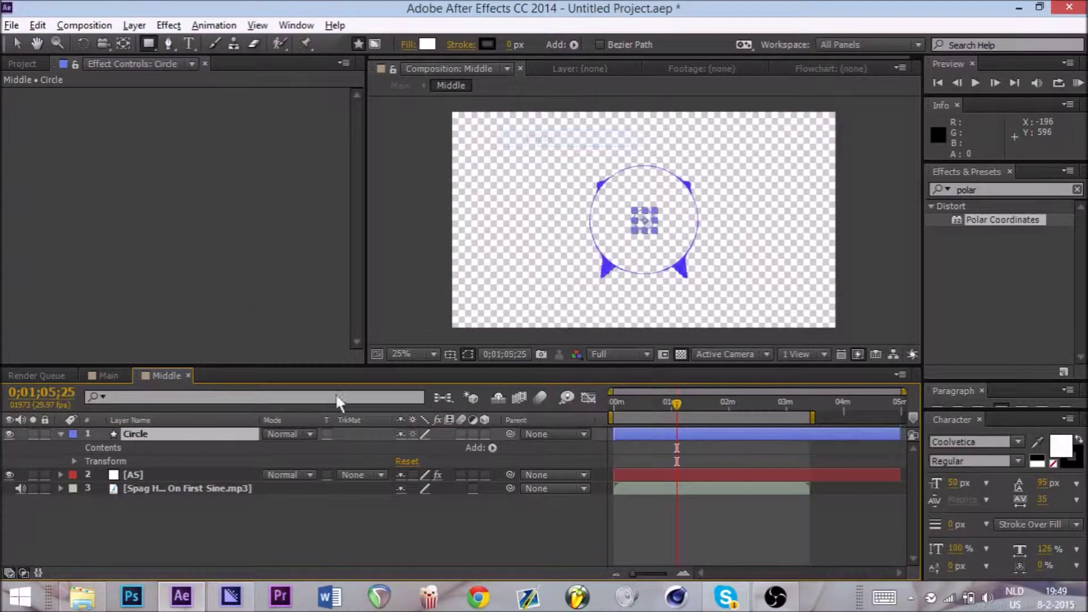
left_click(492, 448)
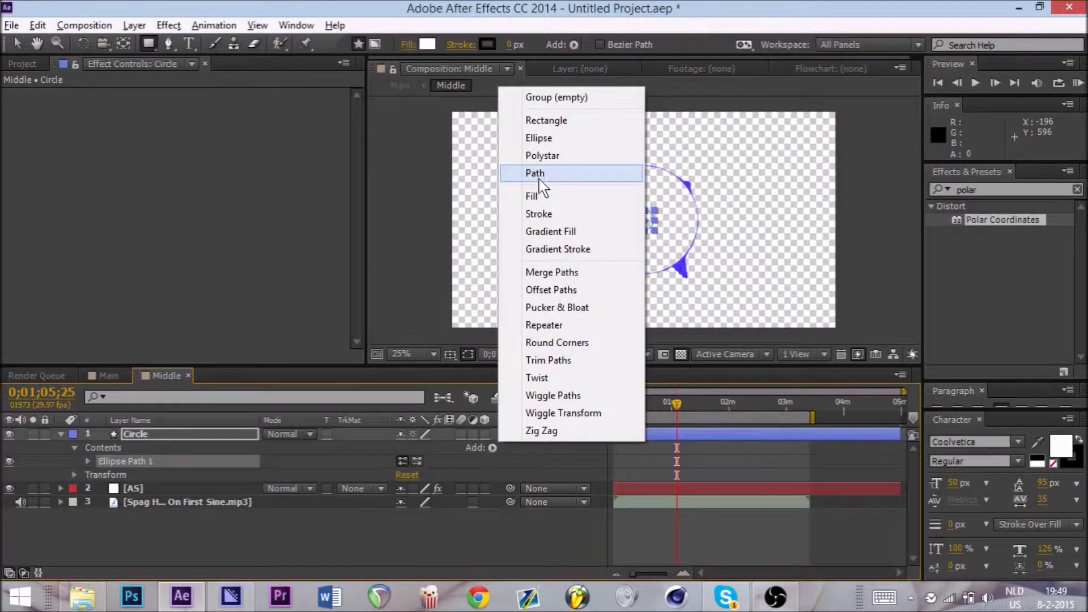
left_click(533, 196)
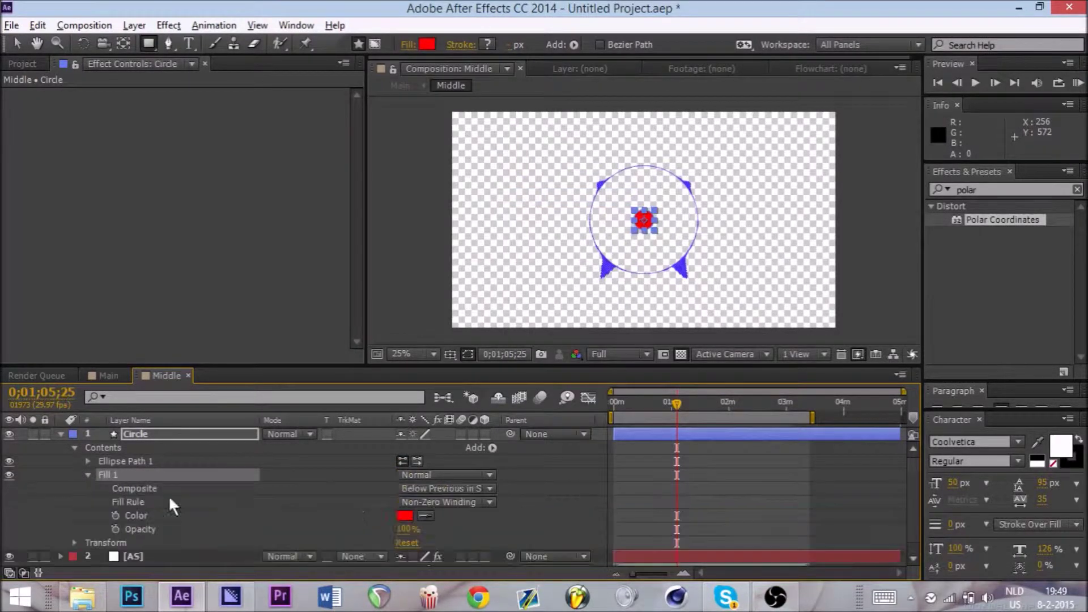
- Set the Circle layer's fill color to black (000000) and collapse the fill settings
left_click(405, 515)
left_click_drag(272, 379, 181, 489)
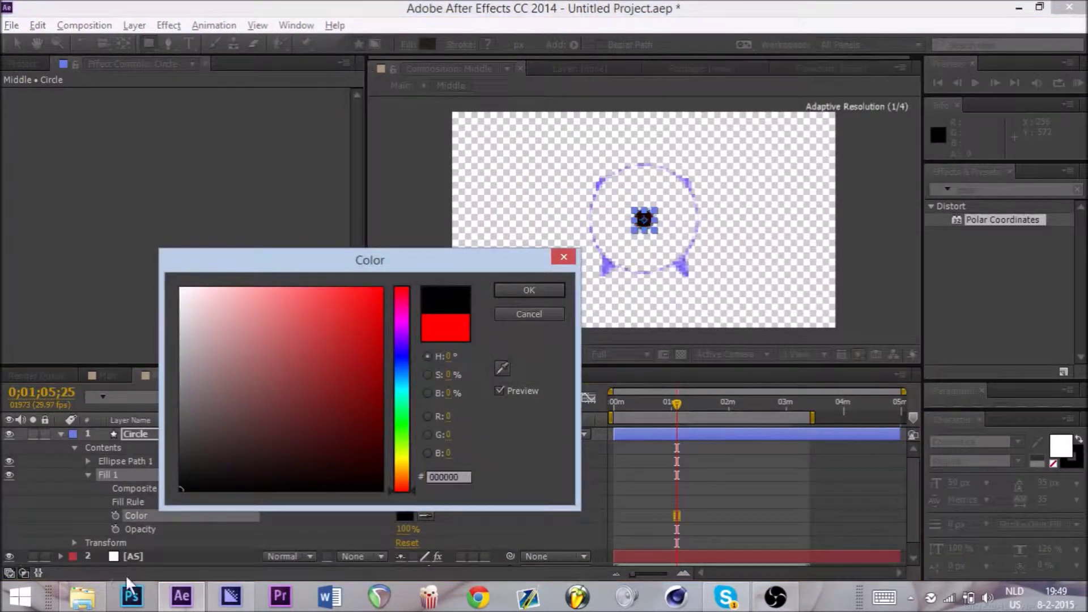
left_click(533, 293)
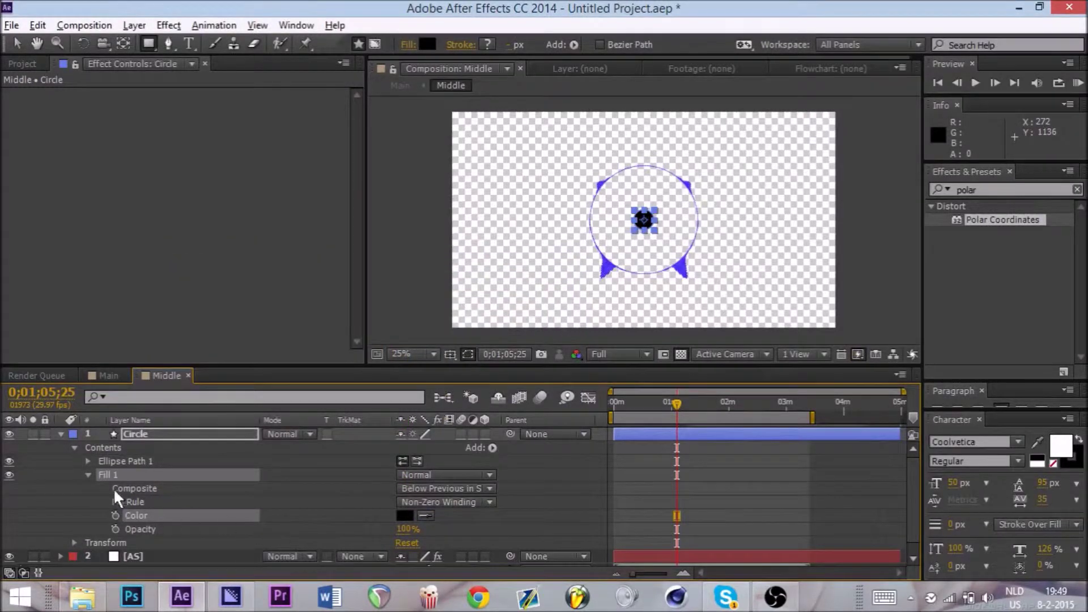
left_click(88, 475)
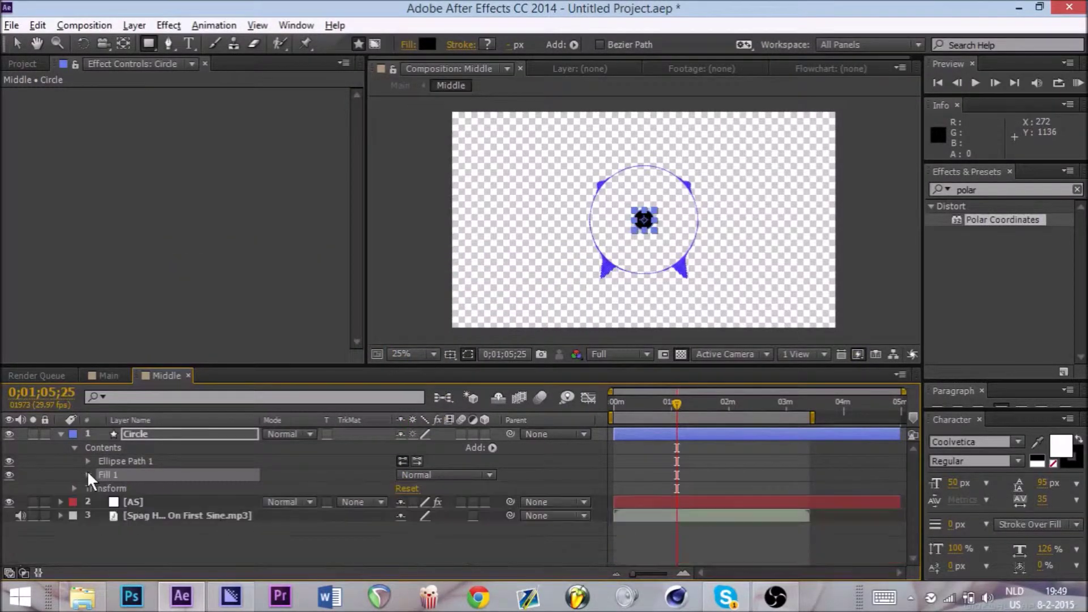
- Try a size of 535 for the ellipse path and check its edge against the spectrum ring up close
left_click(87, 461)
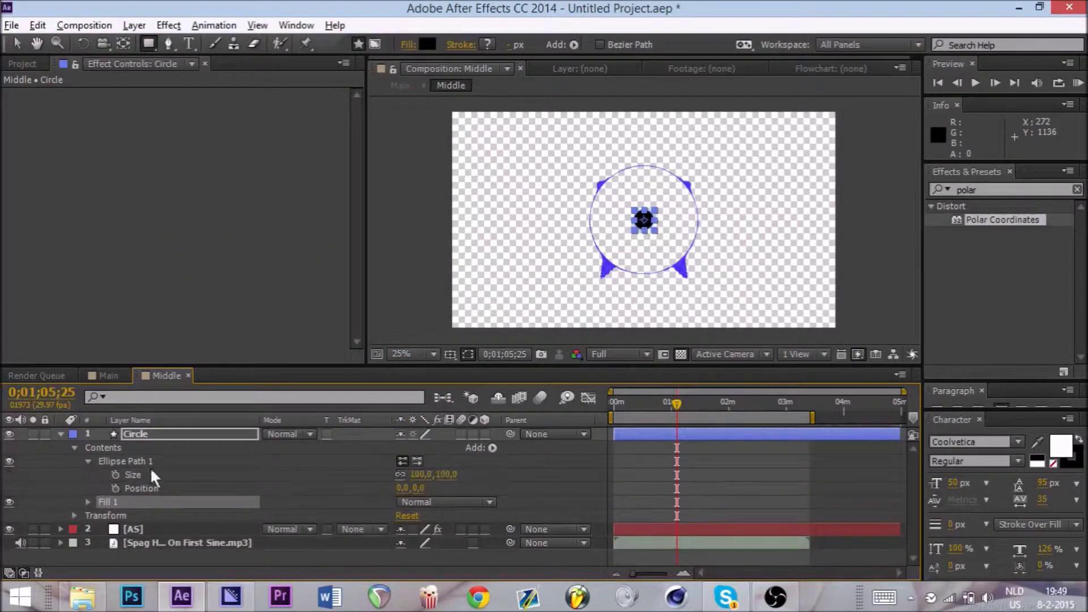
left_click(442, 474)
type("535")
key("Return")
key("period")
key("period")
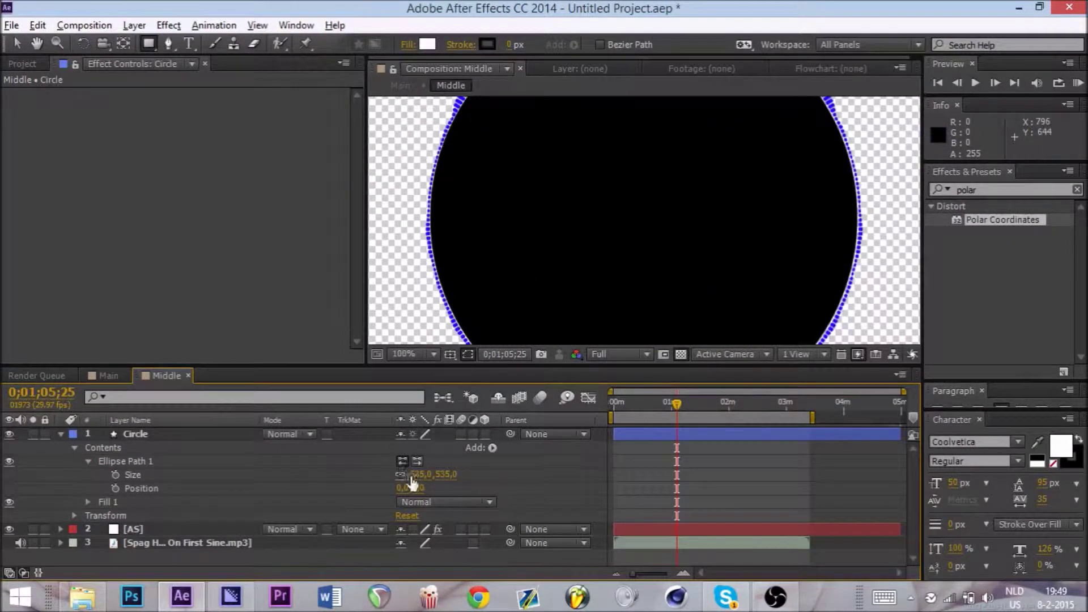
- Set the ellipse path's size to 540 and collapse the Circle layer's properties
left_click(444, 474)
key("Return")
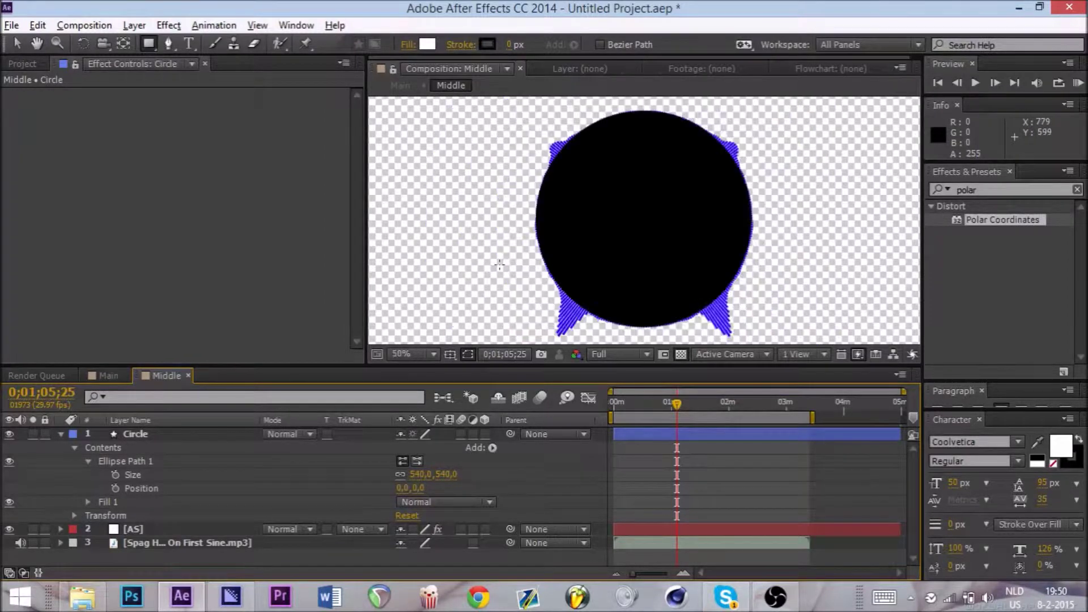
left_click(61, 434)
- Find the Drop Shadow effect, apply it to the Circle layer, and set its distance to 0
left_click(993, 188)
type("drop")
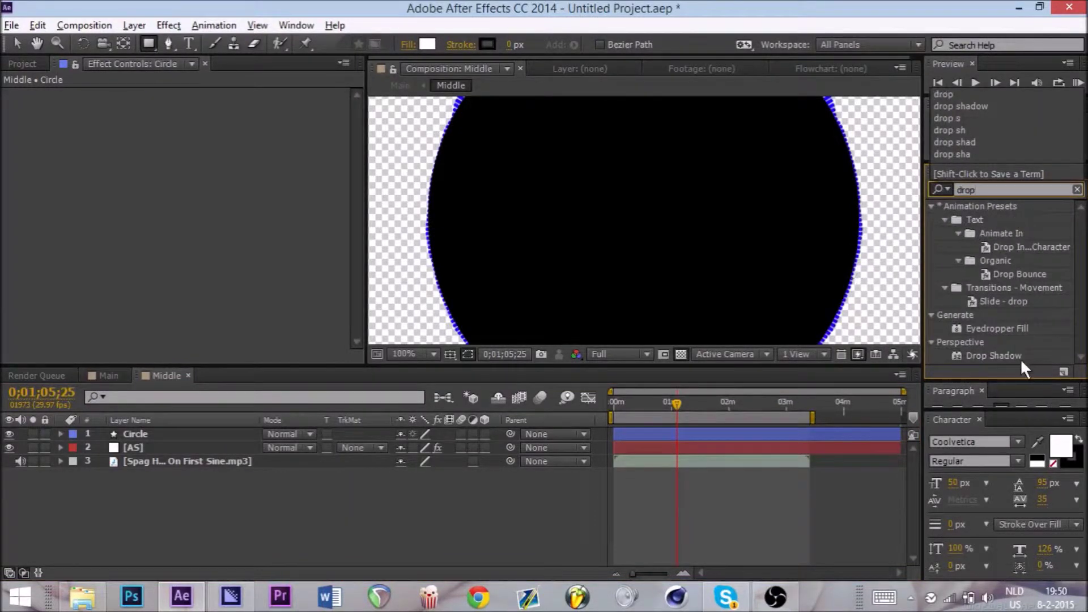
left_click_drag(1009, 356, 249, 212)
left_click_drag(203, 130, 232, 130)
left_click_drag(201, 180, 187, 180)
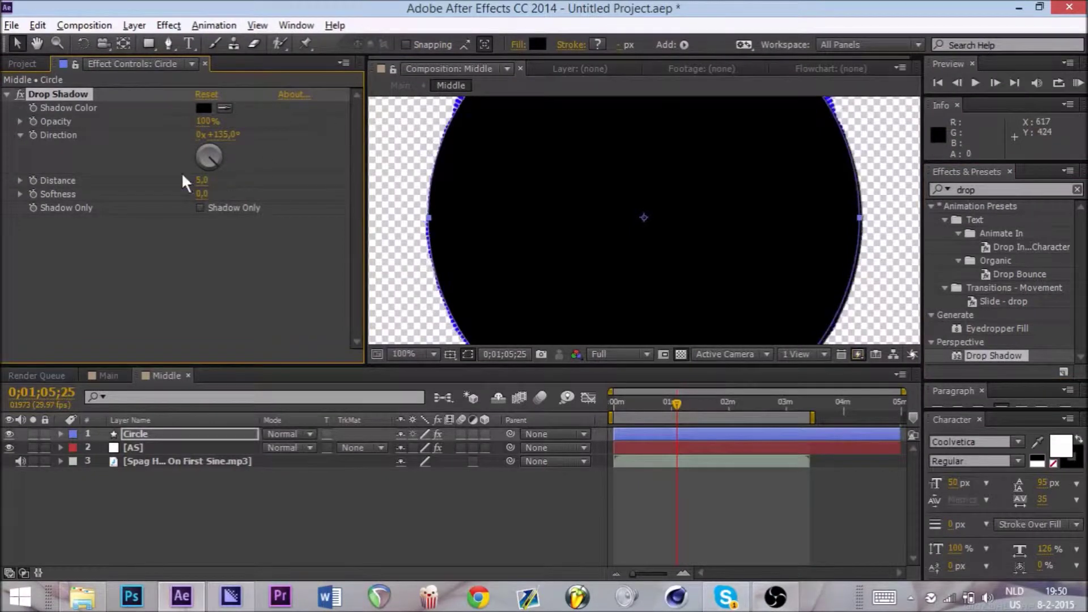
- Set the circle's drop shadow softness to 20 and check the result around the spectrum
left_click(202, 193)
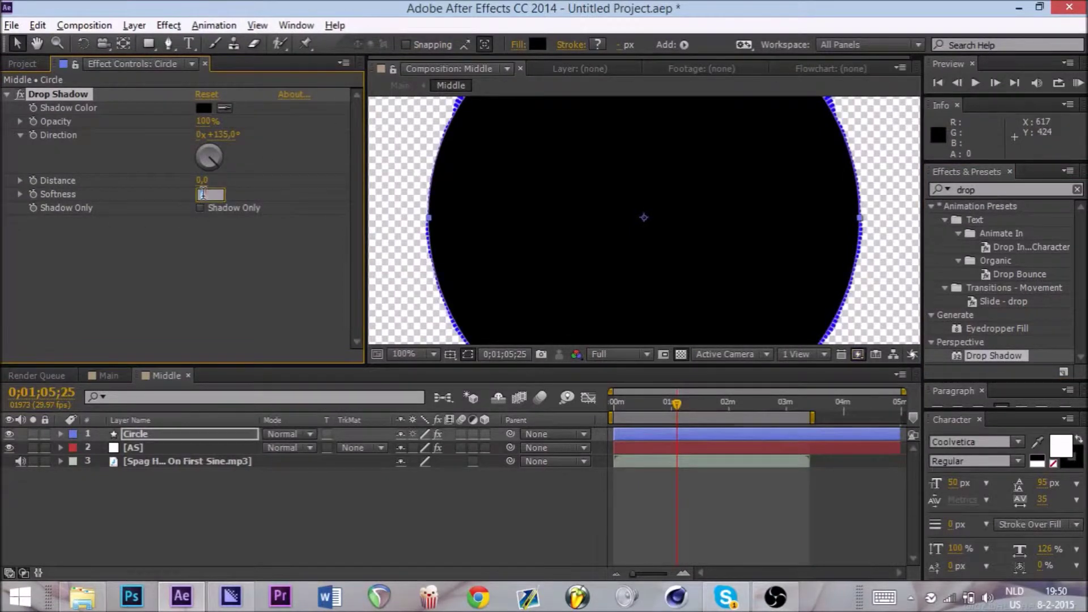
type("20")
left_click(215, 245)
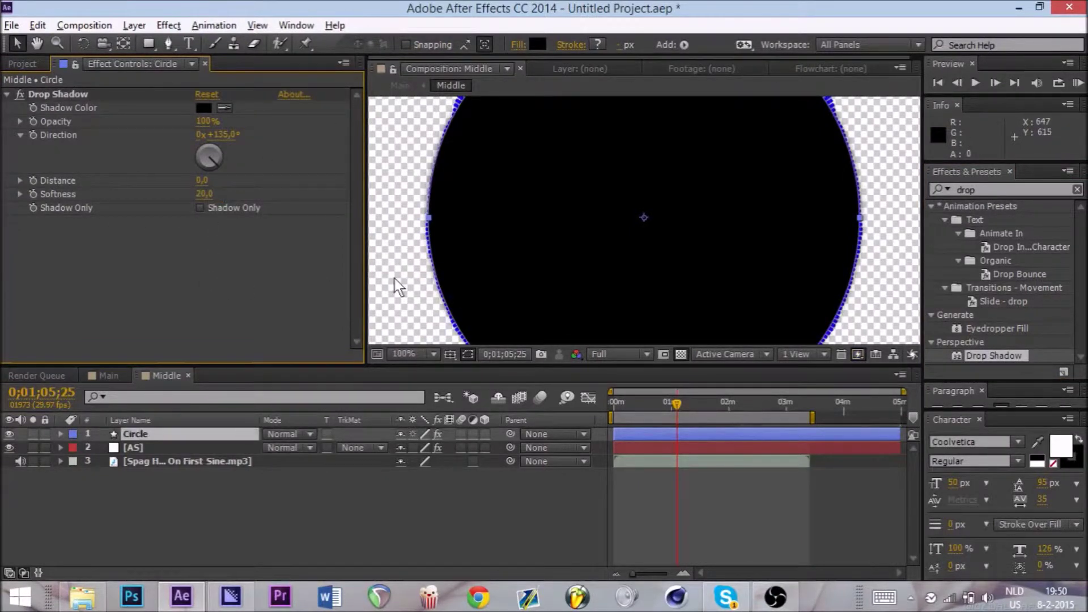
key("period")
key("comma")
key("comma")
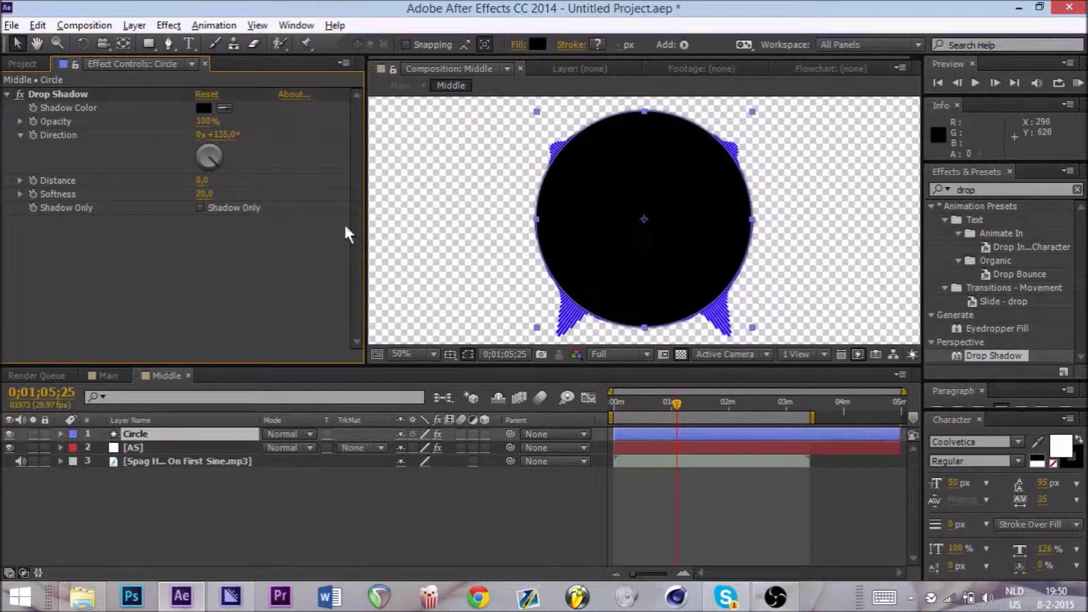
- Examine the drop shadow up close where the circle's lower edge meets the spectrum bars
left_click(37, 43)
scroll(651, 263, "up", 2)
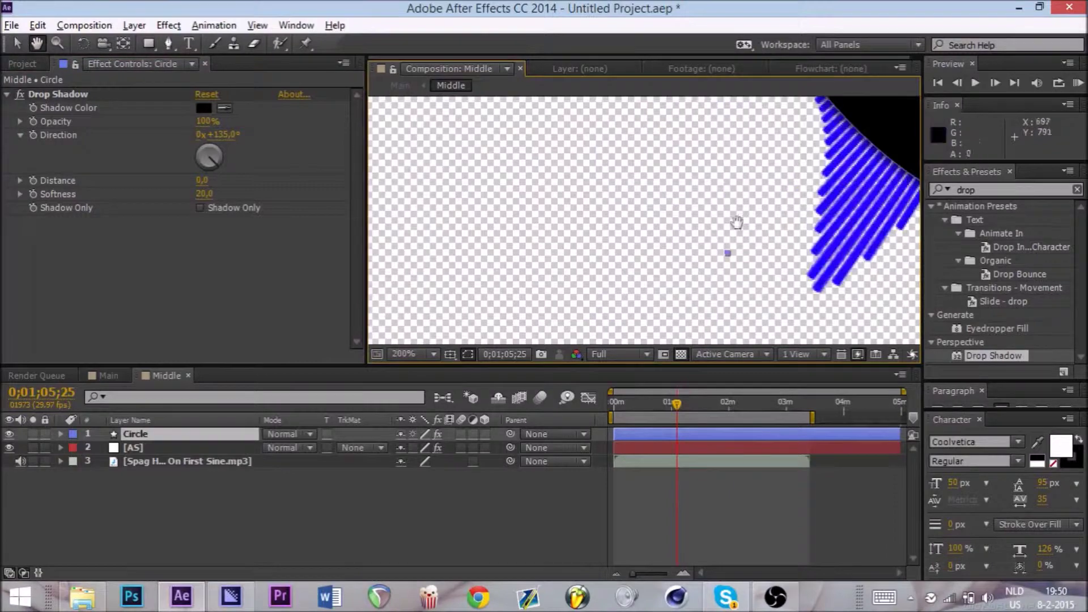
left_click_drag(736, 223, 750, 214)
scroll(750, 214, "up", 6)
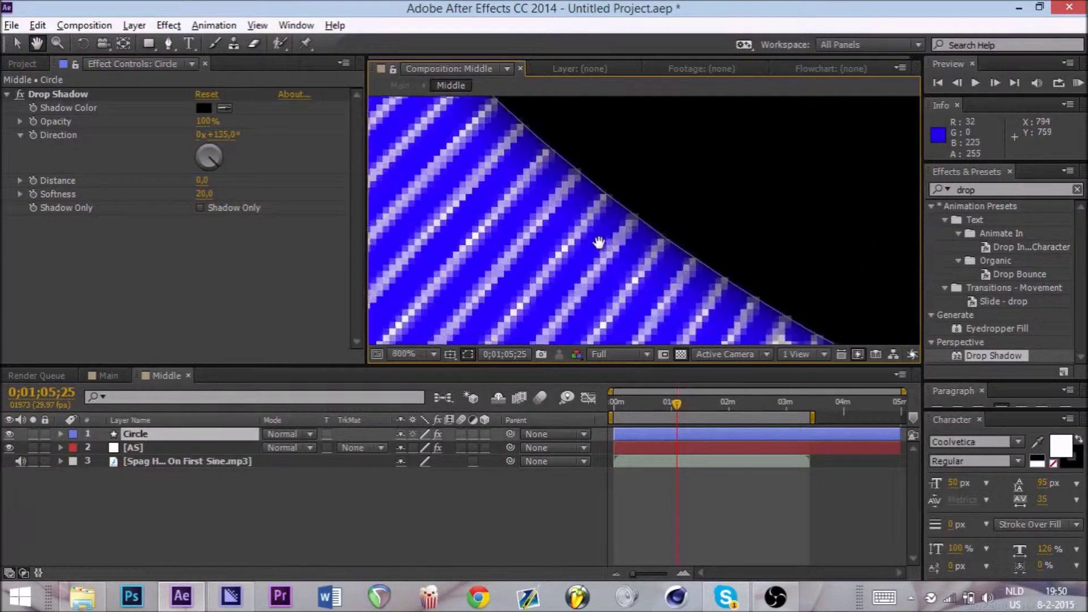
scroll(588, 265, "down", 10)
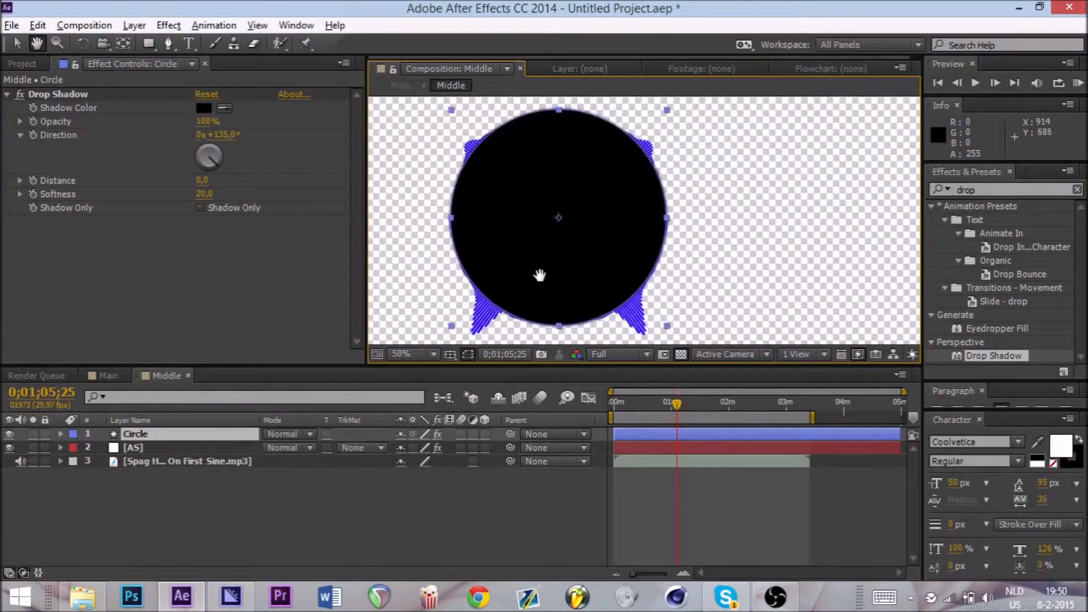
scroll(554, 257, "up", 1)
left_click_drag(557, 251, 624, 255)
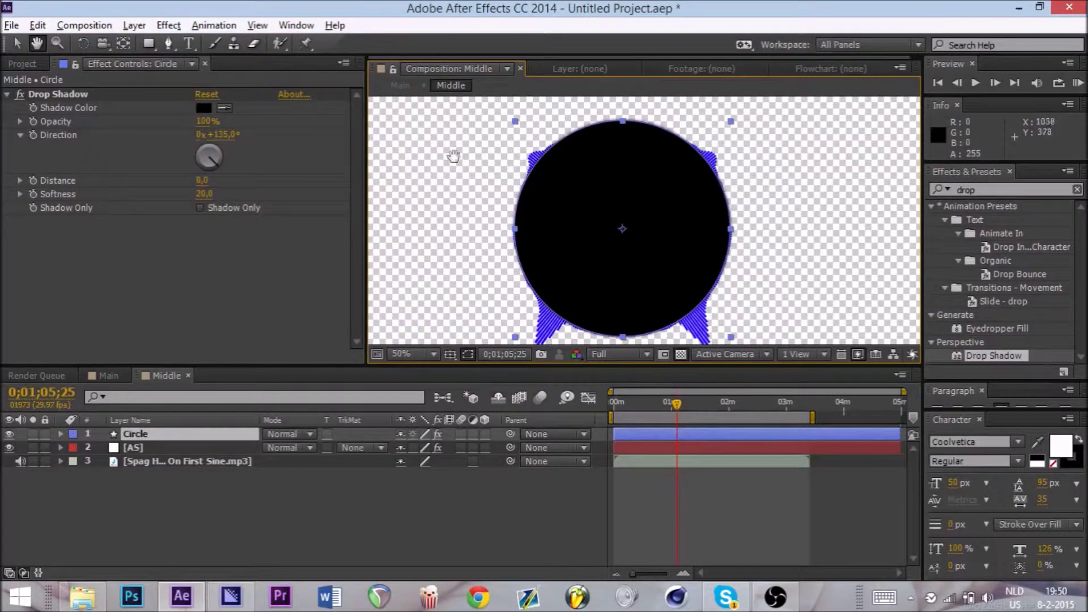
left_click(16, 44)
left_click(474, 487)
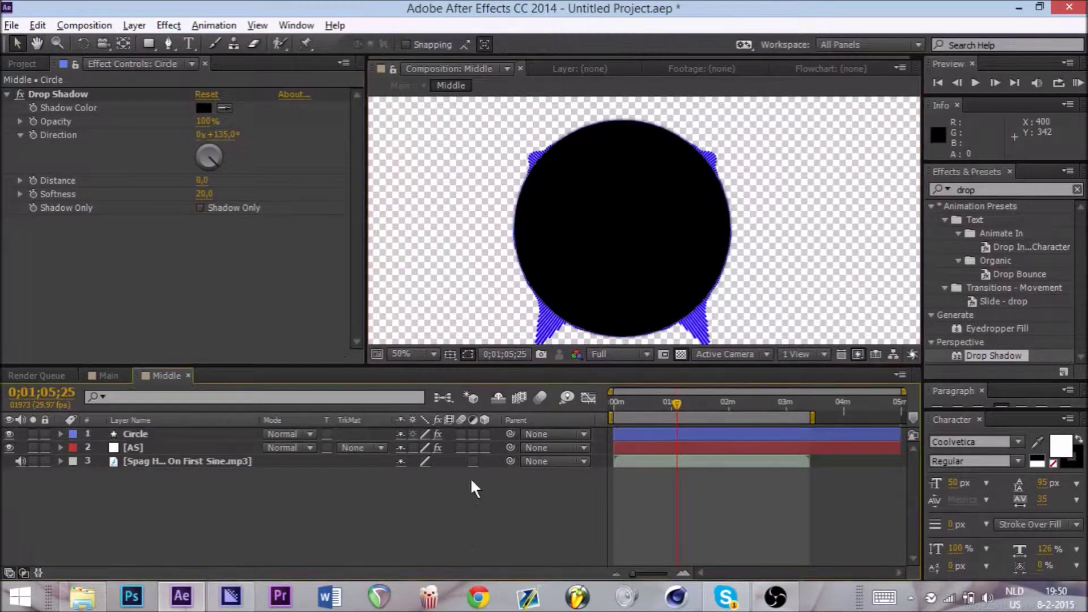
scroll(519, 288, "down", 1)
scroll(530, 295, "up", 1)
left_click(536, 334)
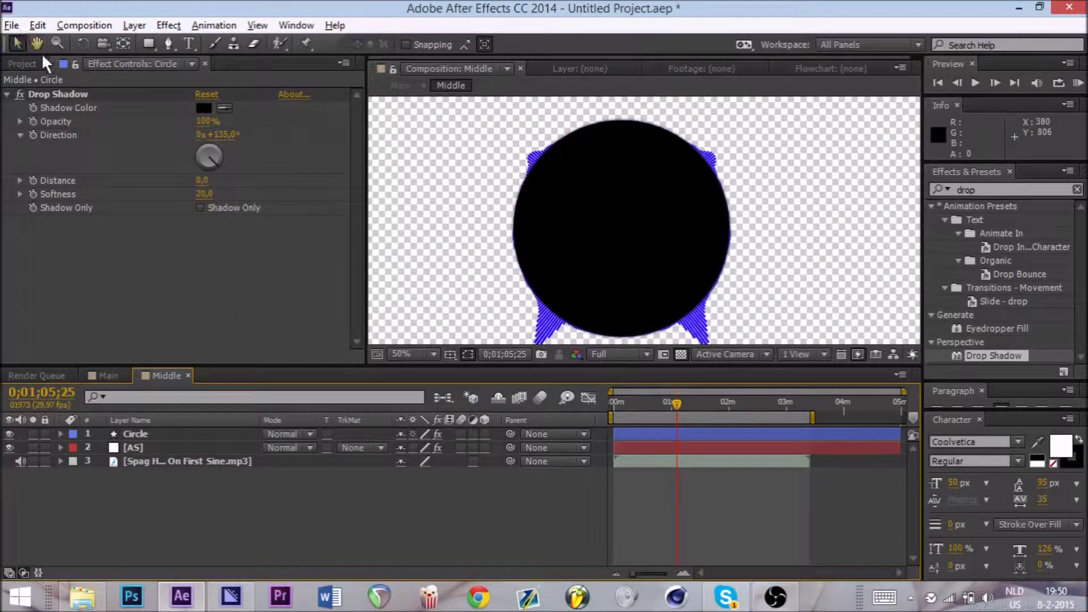
- Add Logo.png from the project files to the Middle composition as the layer above Circle
mouse_move(727, 595)
scroll(579, 195, "down", 1)
scroll(567, 196, "up", 1)
left_click(21, 63)
left_click_drag(108, 207, 237, 424)
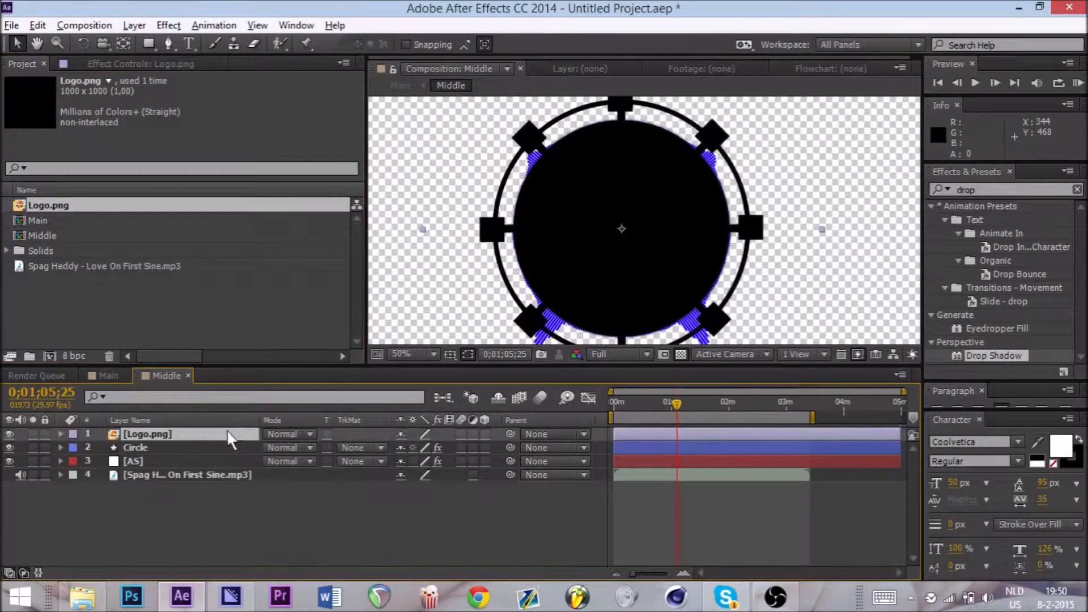
- Scale the Logo.png layer to 65% so the logo fits inside the black circle
key("s")
left_click(451, 449)
type("65")
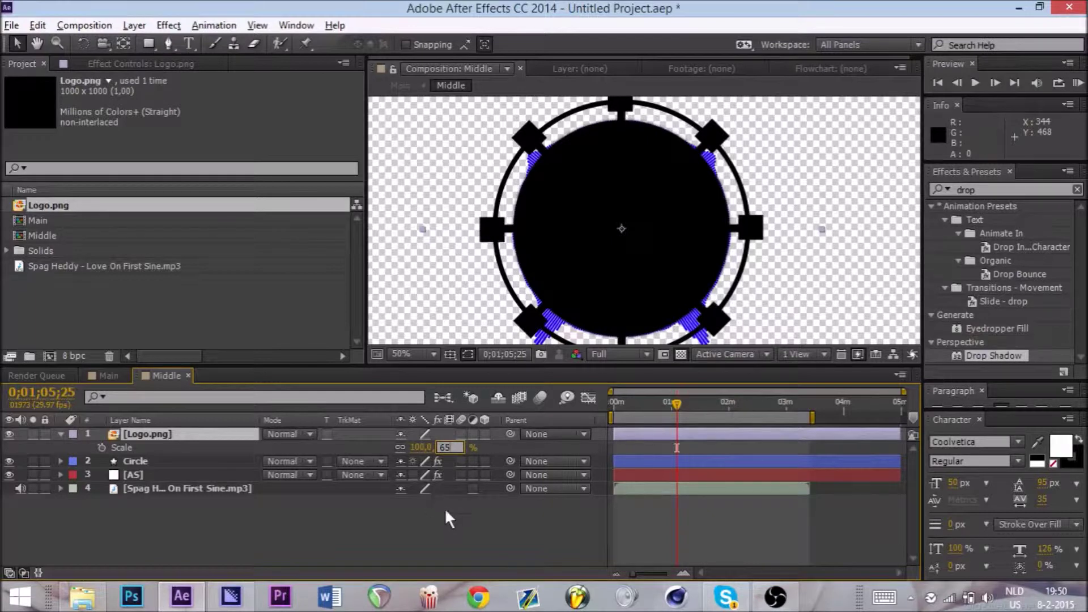
key("Return")
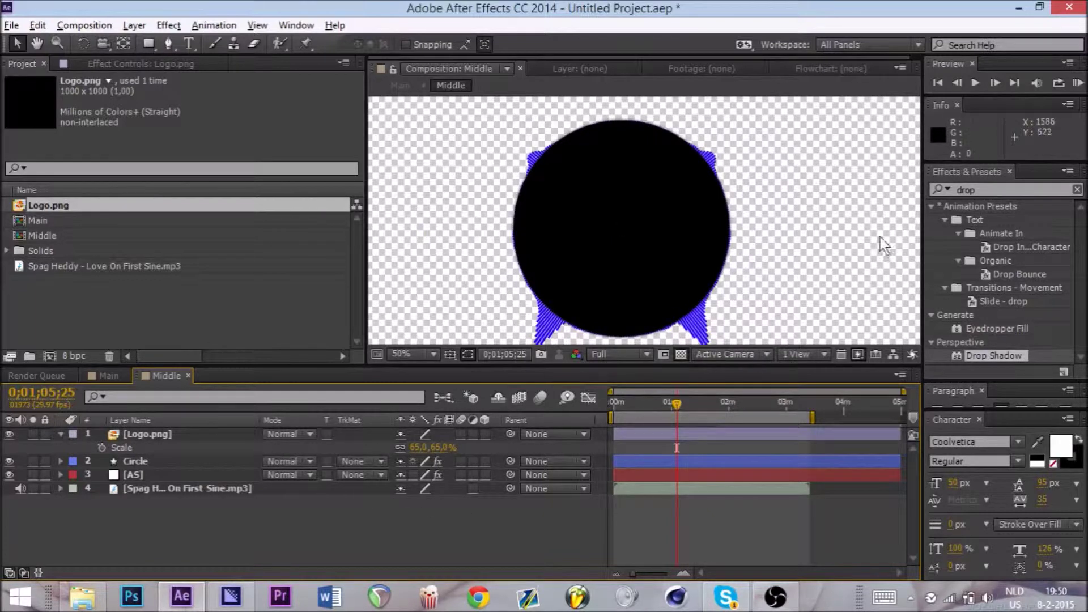
- Find the Invert effect, apply it to the Logo.png layer, and check the logo within the whole frame
left_click(102, 63)
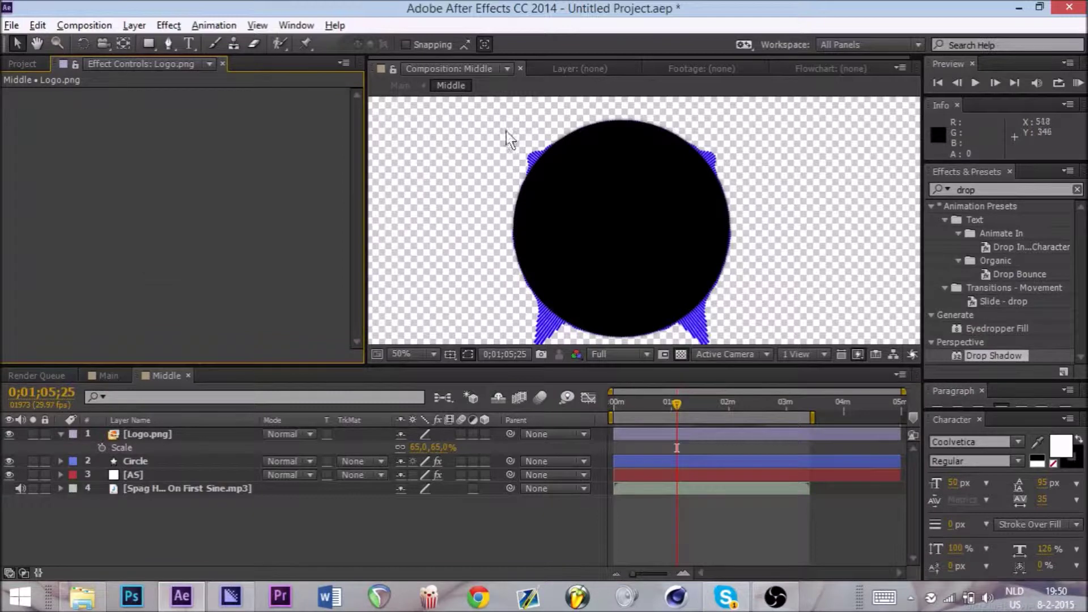
left_click(1026, 185)
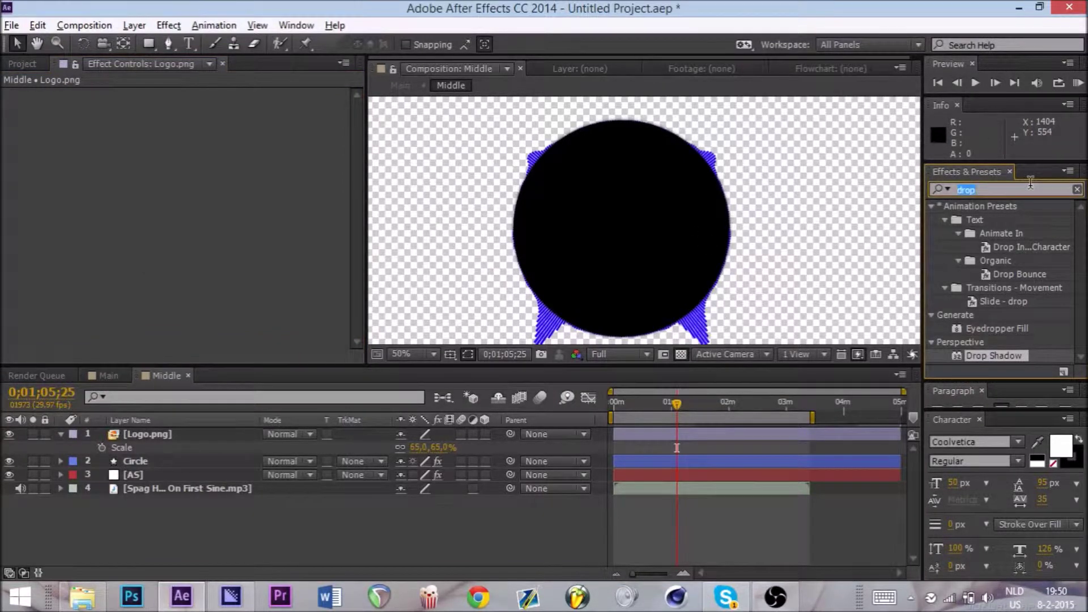
type("1")
key("BackSpace")
type("invert")
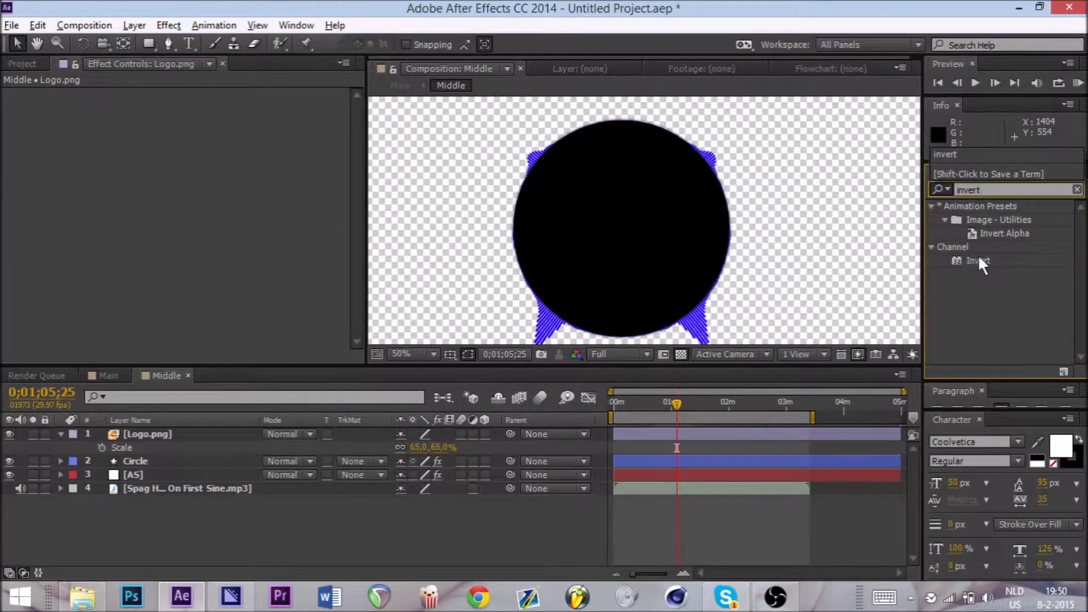
left_click_drag(979, 259, 629, 237)
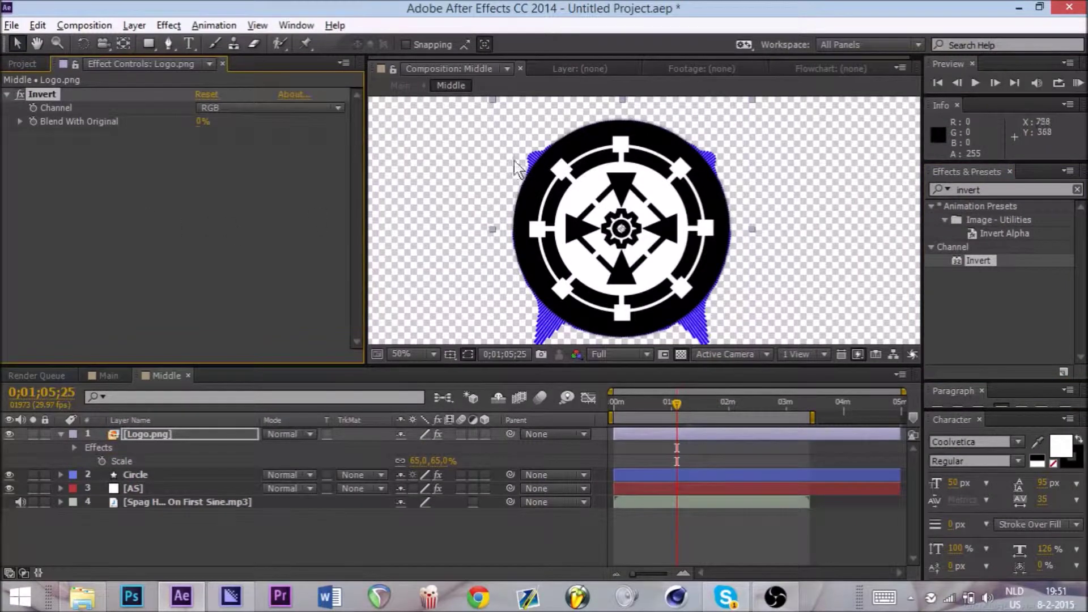
left_click(231, 204)
scroll(631, 252, "down", 1)
scroll(631, 252, "up", 1)
scroll(631, 253, "down", 1)
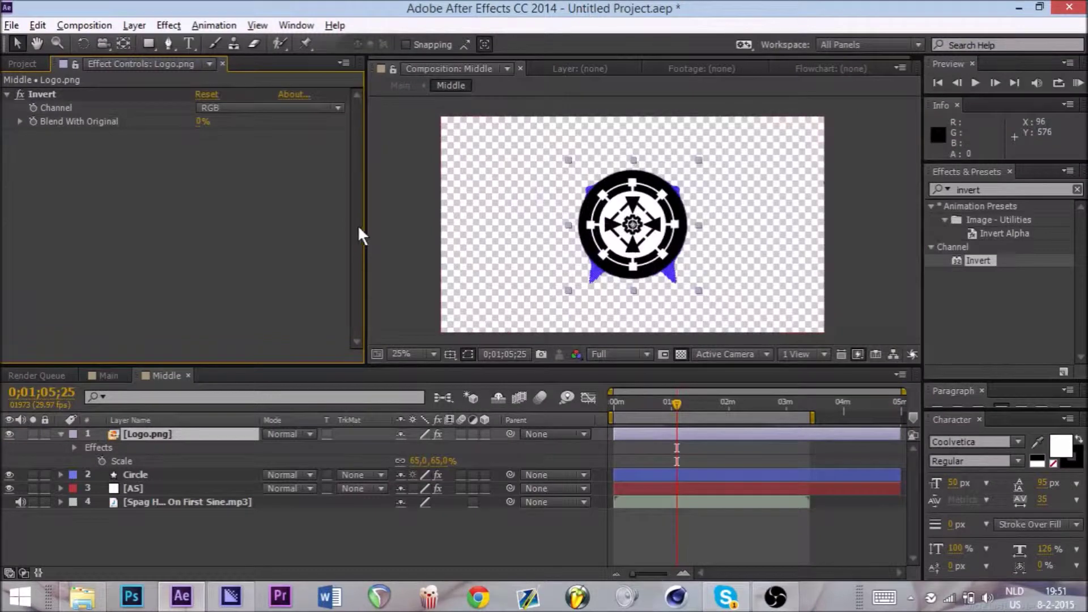
left_click(410, 237)
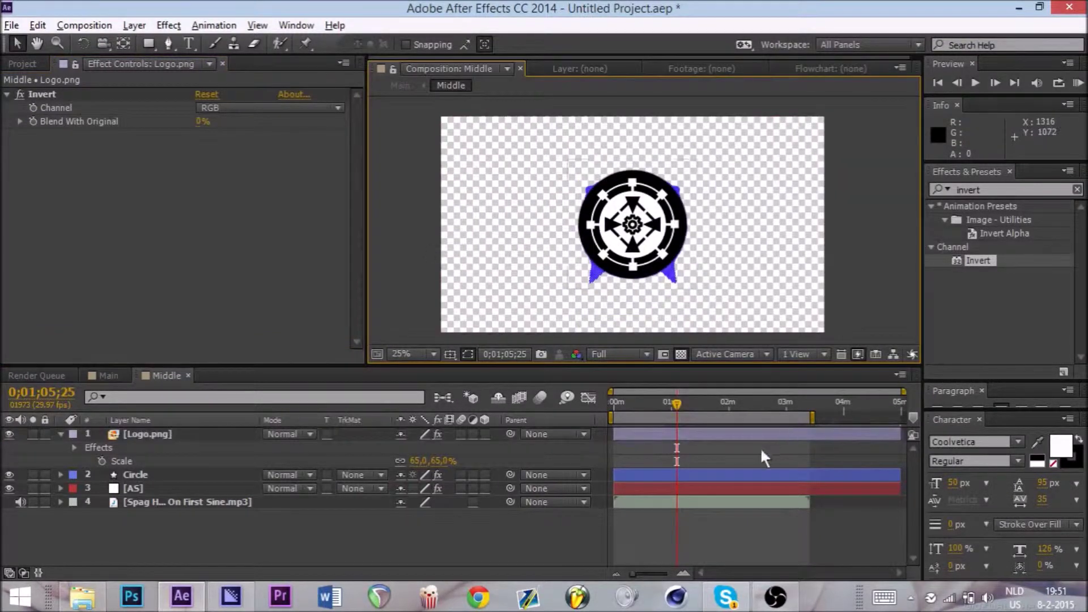
- Mute the song layer in the Middle composition, then switch to Main and collapse the Middle layer's properties
left_click(20, 501)
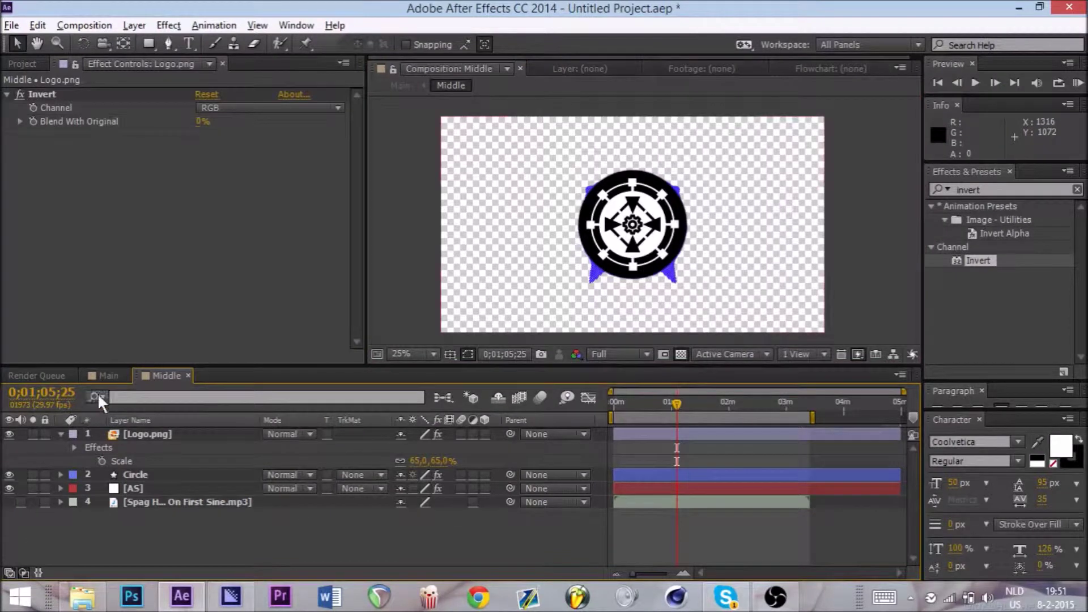
left_click(107, 375)
scroll(607, 236, "up", 1)
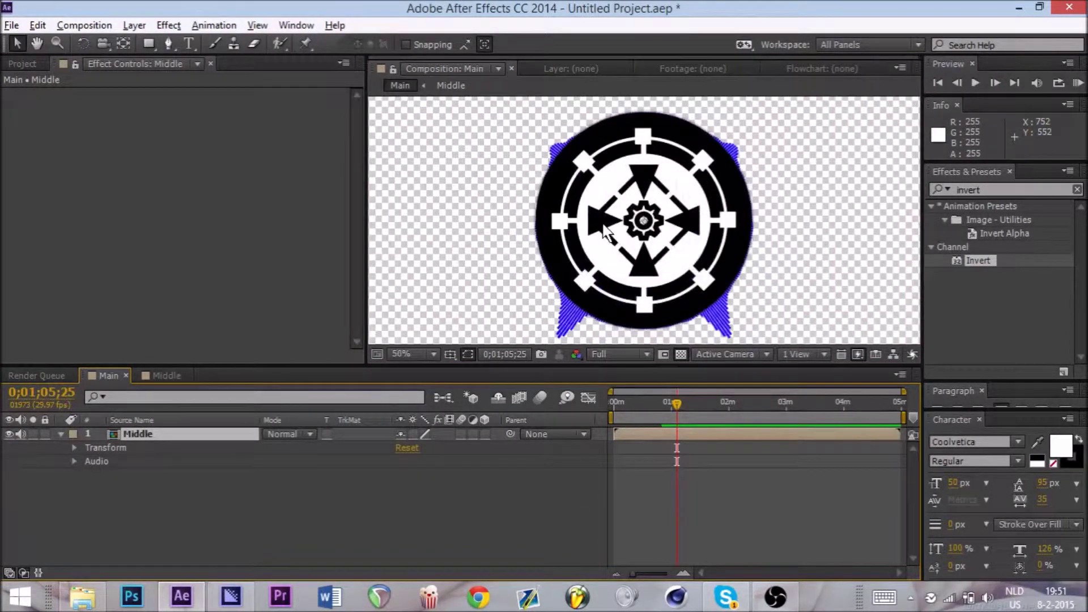
scroll(608, 236, "down", 1)
left_click(60, 435)
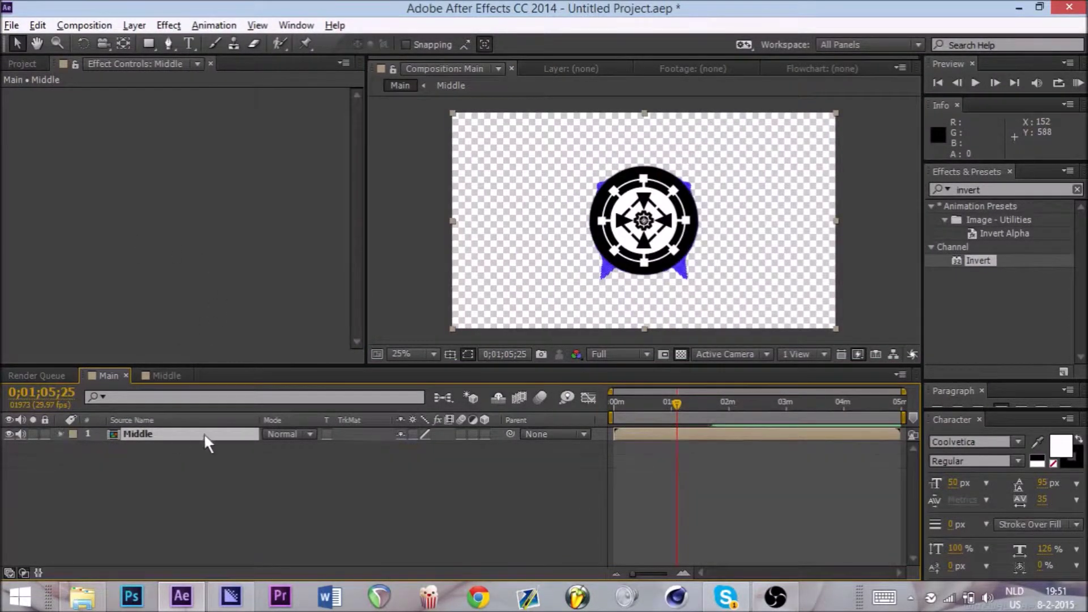
- Create a black 1920 x 1080 solid named BG in Main and place it beneath the Middle layer
left_click(14, 63)
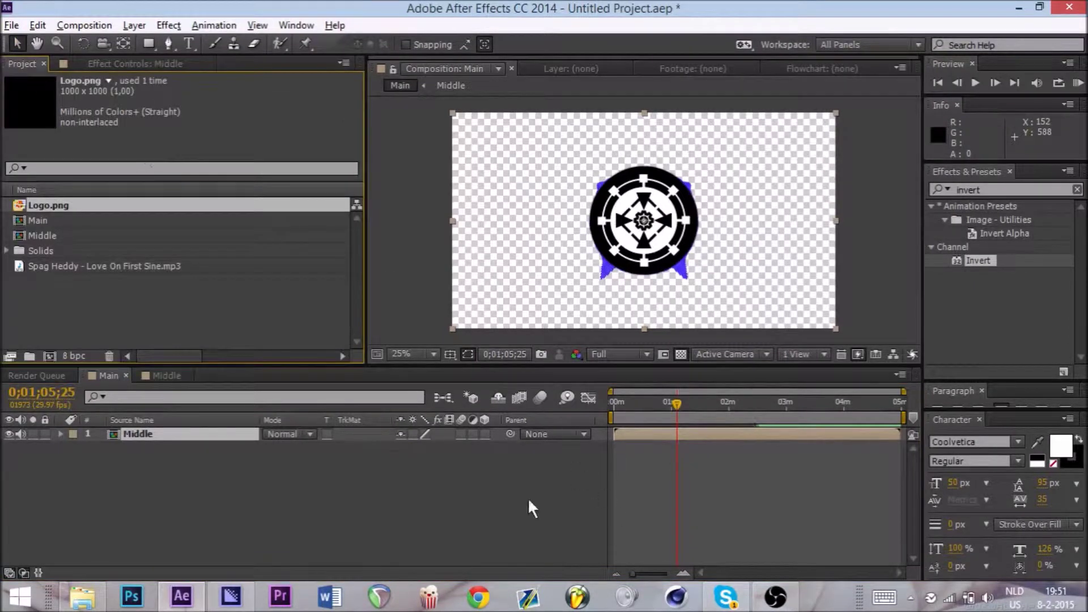
right_click(379, 310)
mouse_move(397, 321)
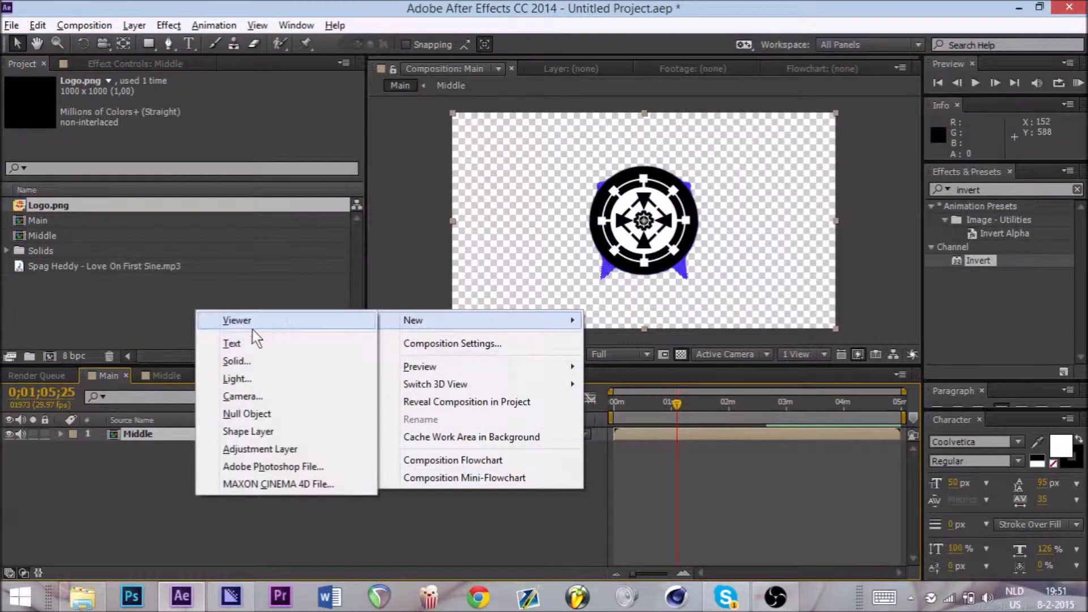
left_click(235, 359)
left_click(287, 395)
left_click_drag(255, 420, 170, 482)
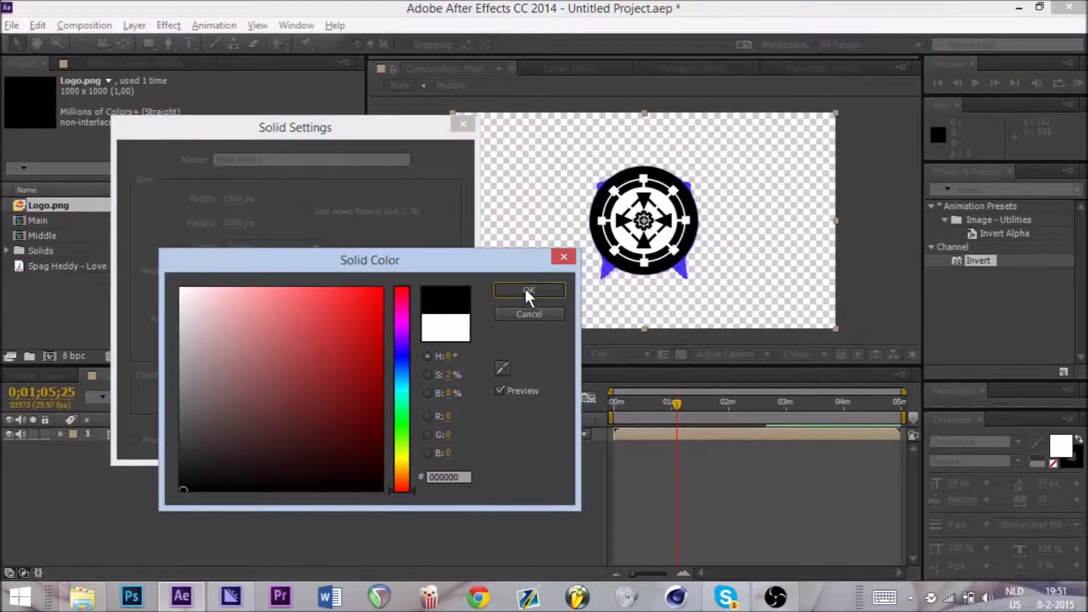
left_click(528, 291)
double_click(314, 156)
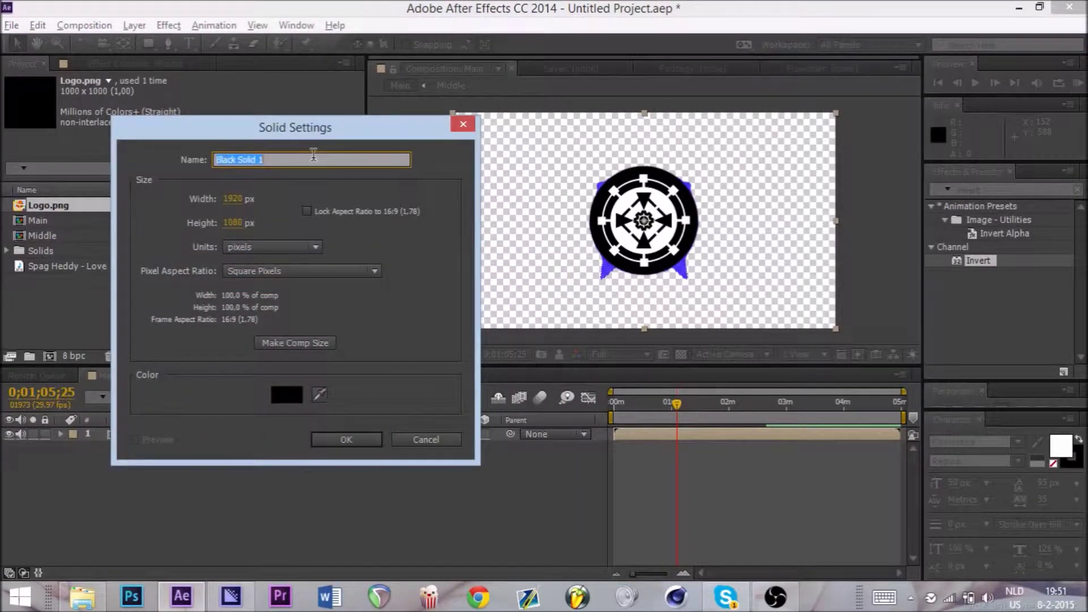
type("BG")
key("Return")
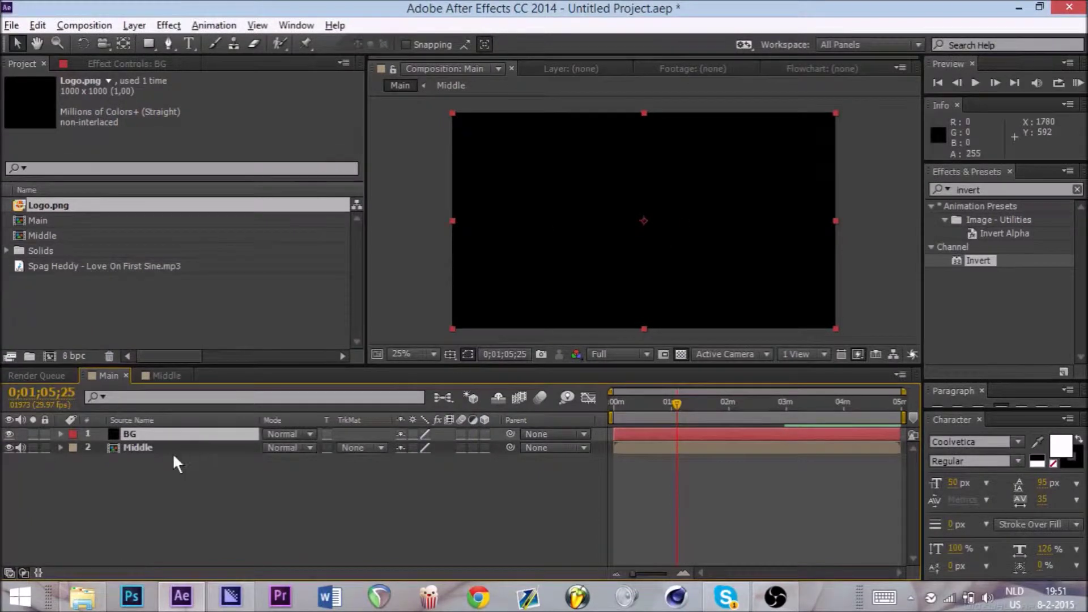
left_click_drag(163, 439, 162, 459)
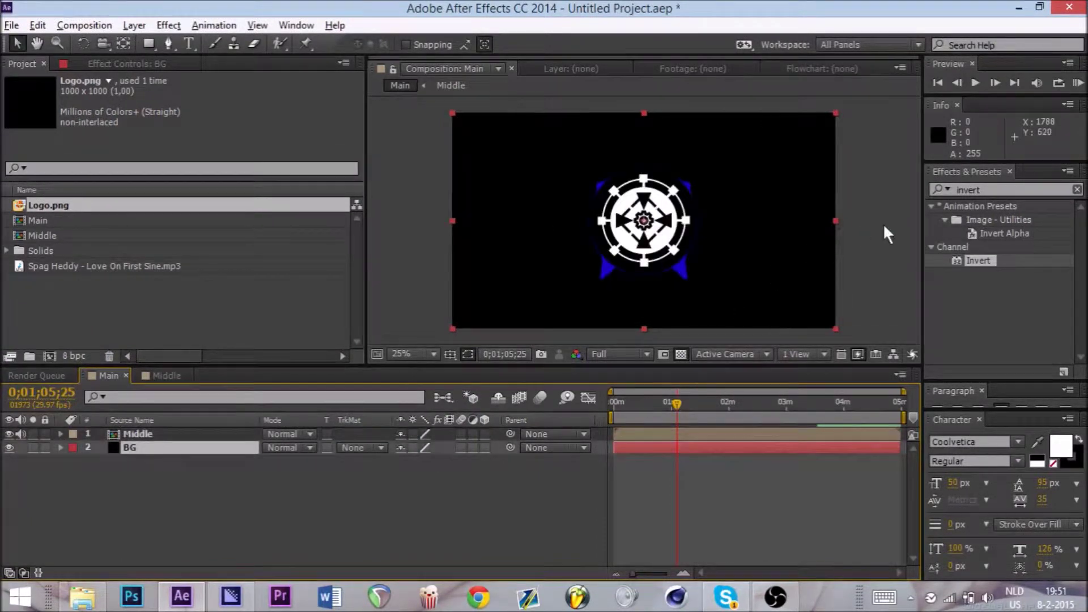
- Apply the Gradient Ramp effect to the BG layer, set its shape to Radial Ramp, and swap its colors
left_click(975, 190)
type("g")
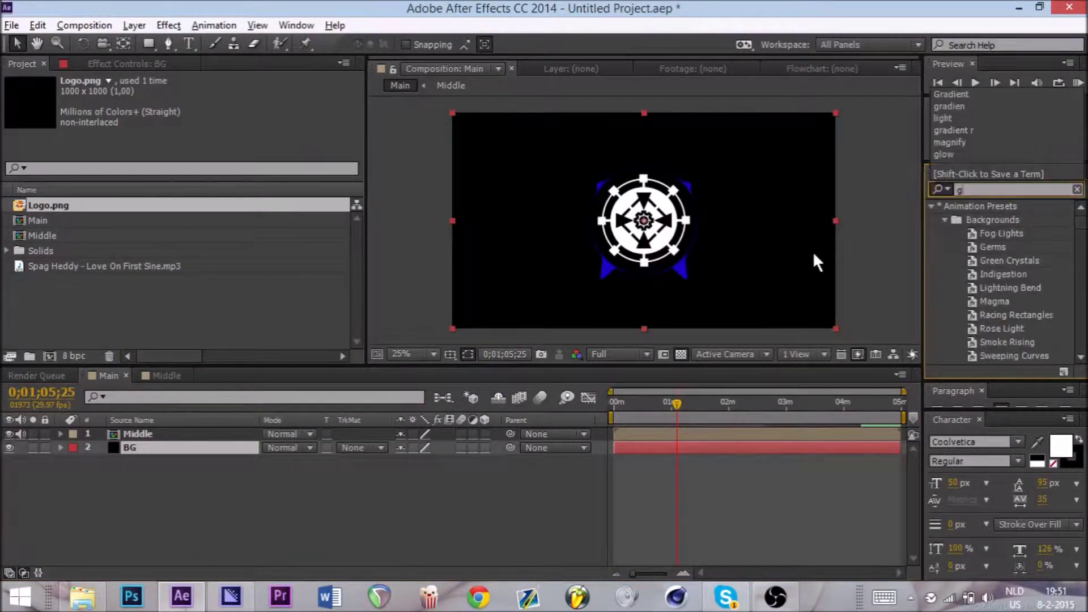
type("radient")
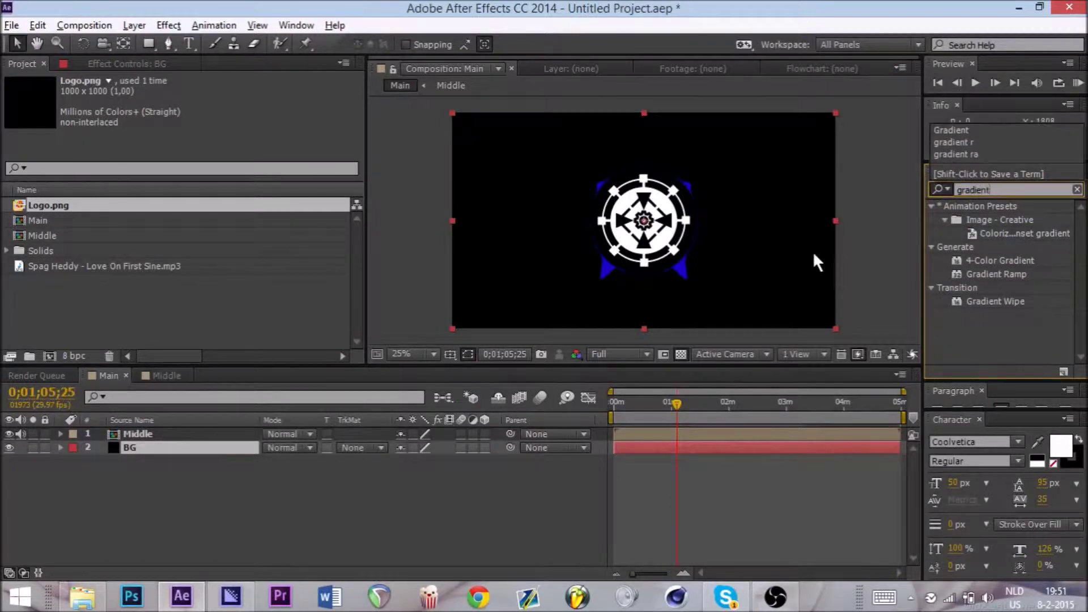
left_click_drag(980, 272, 195, 445)
left_click(212, 164)
left_click(224, 194)
left_click(220, 203)
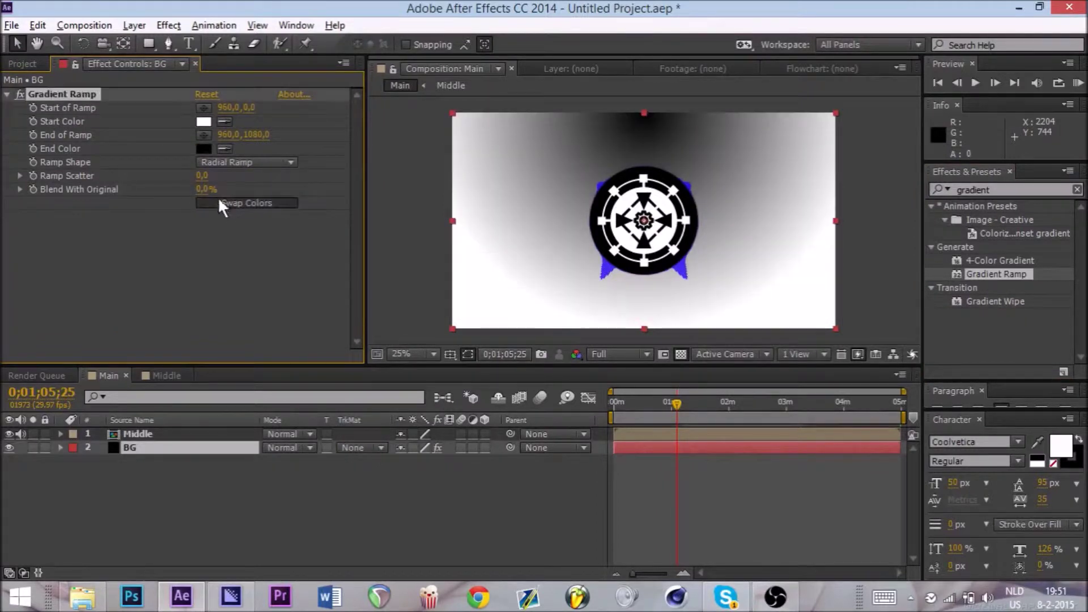
- Set the BG gradient's start color to bright green (1EFF00)
left_click(203, 123)
left_click_drag(402, 476, 402, 427)
left_click(381, 288)
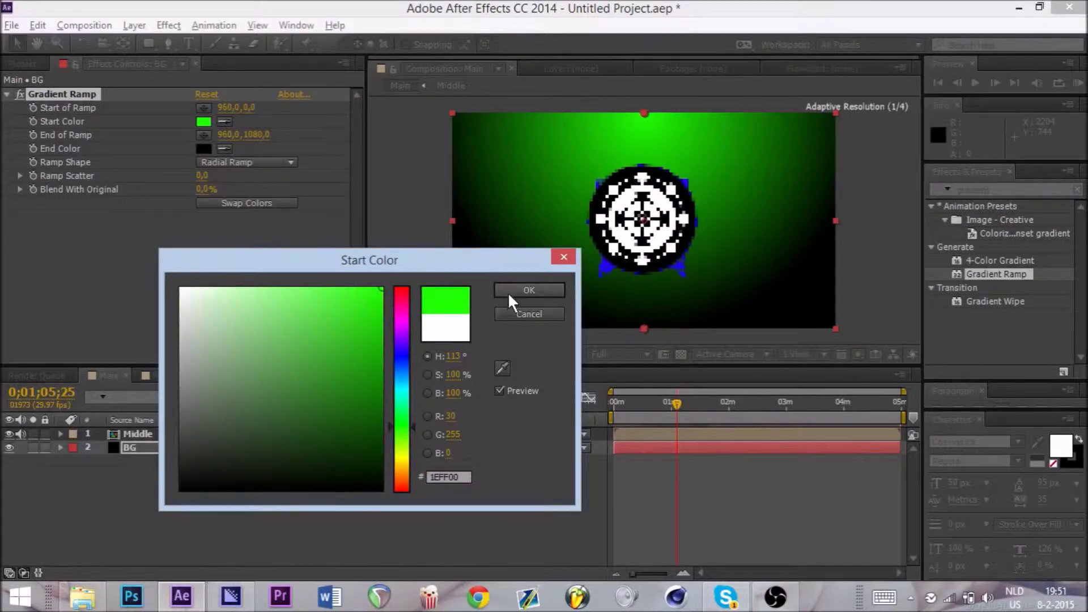
left_click(527, 290)
- Center the BG gradient's start point at 960, 540 and set its end point to 960, 2000
left_click(245, 108)
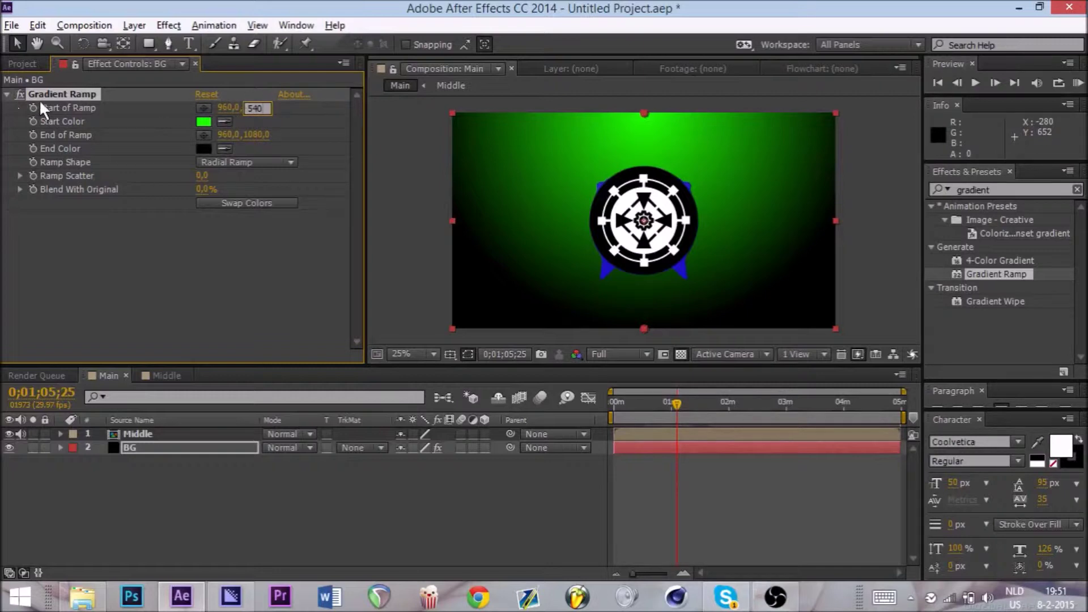
key("Return")
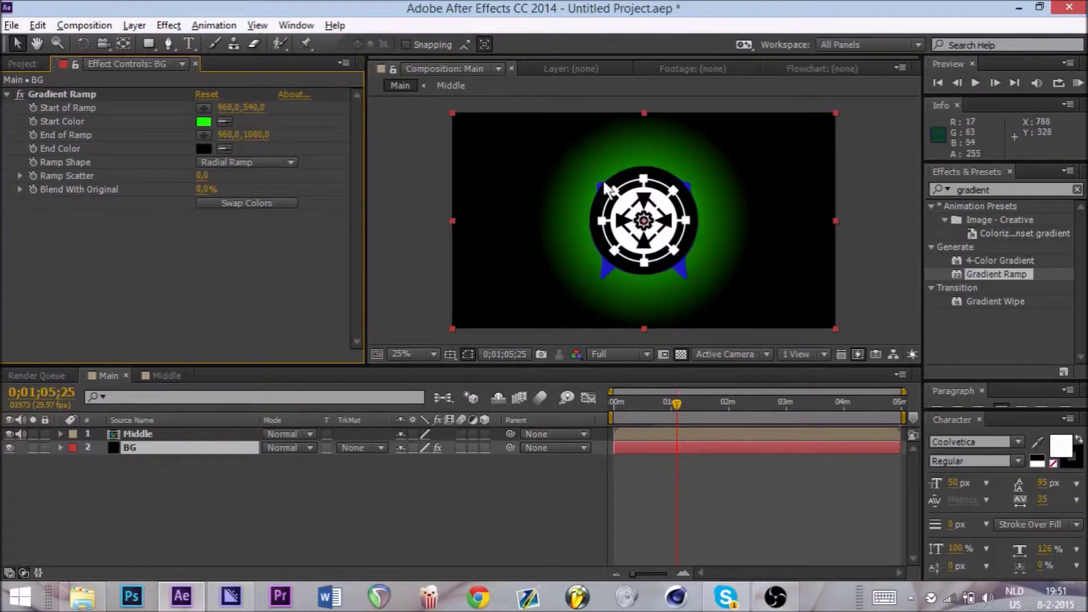
scroll(642, 227, "up", 4)
scroll(643, 226, "down", 4)
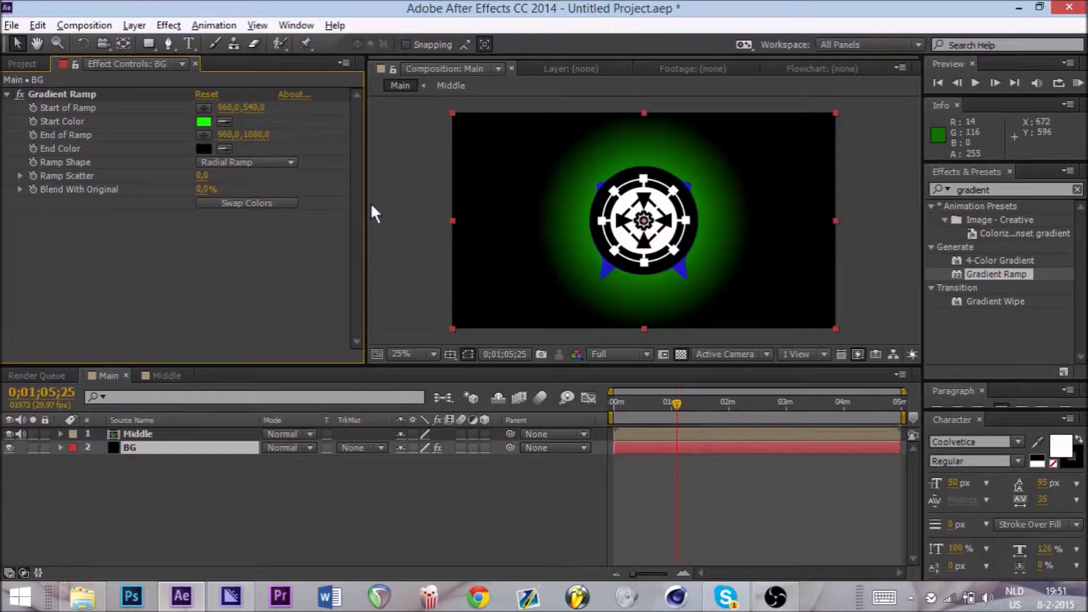
left_click(257, 138)
type("200")
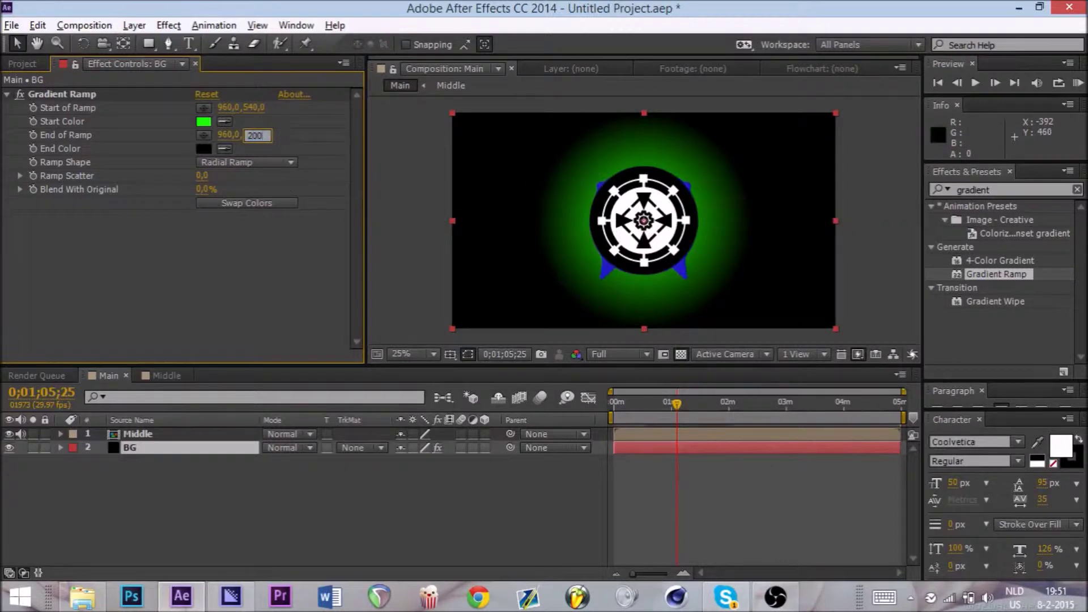
type("0")
key("Return")
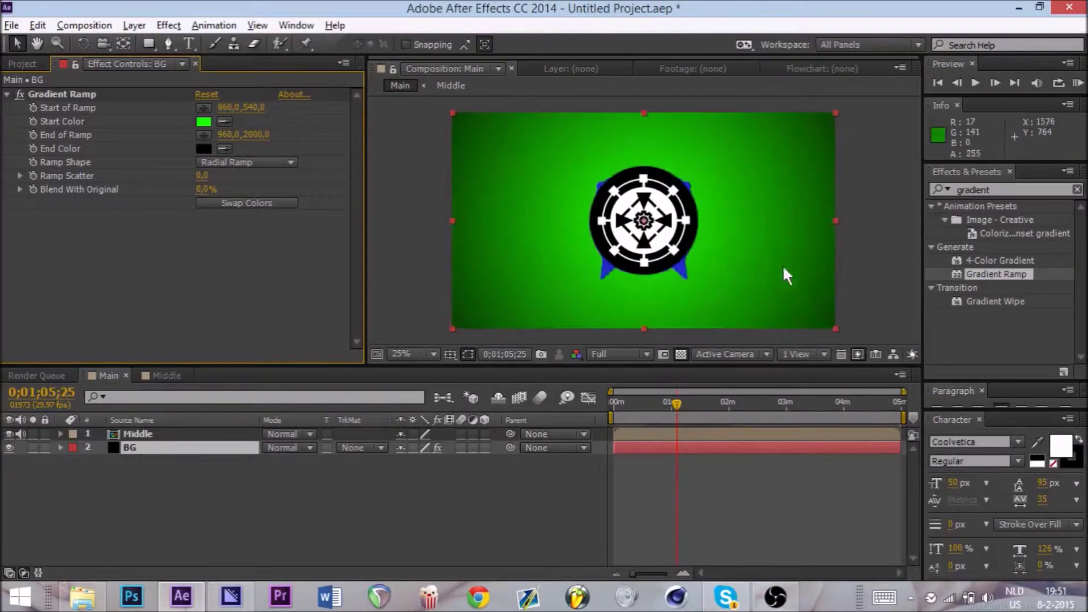
left_click(407, 292)
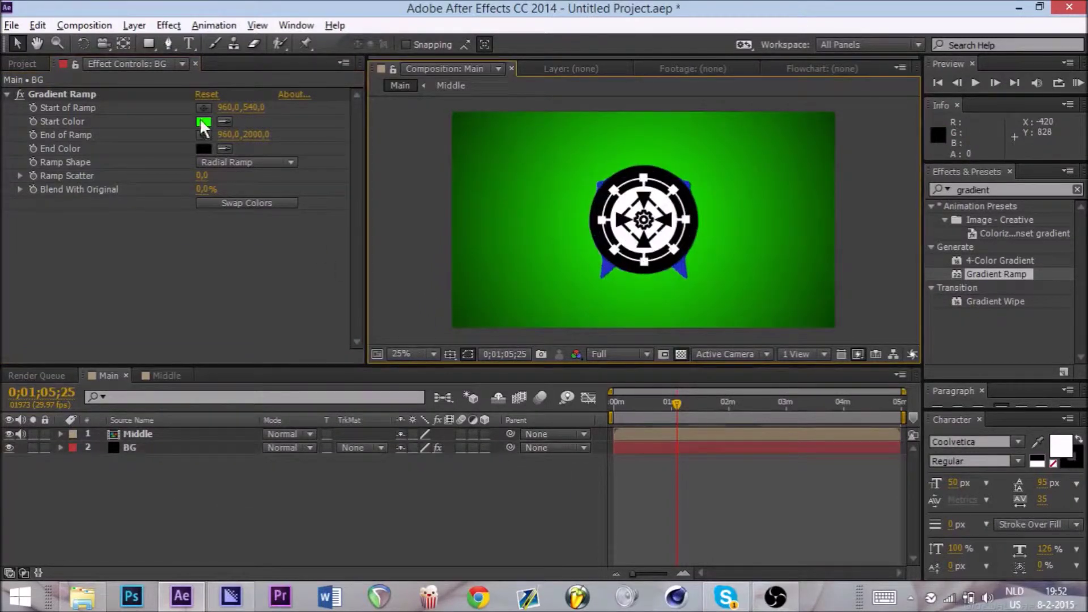
- Darken the BG gradient's start color to a medium green (129900)
left_click(202, 120)
left_click_drag(368, 329, 403, 371)
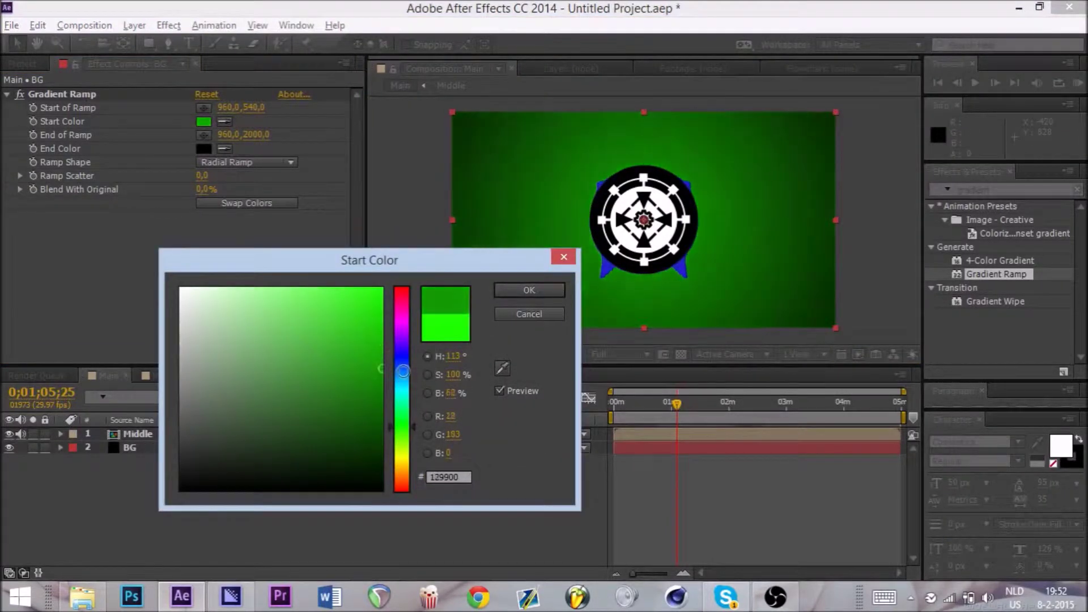
left_click(526, 293)
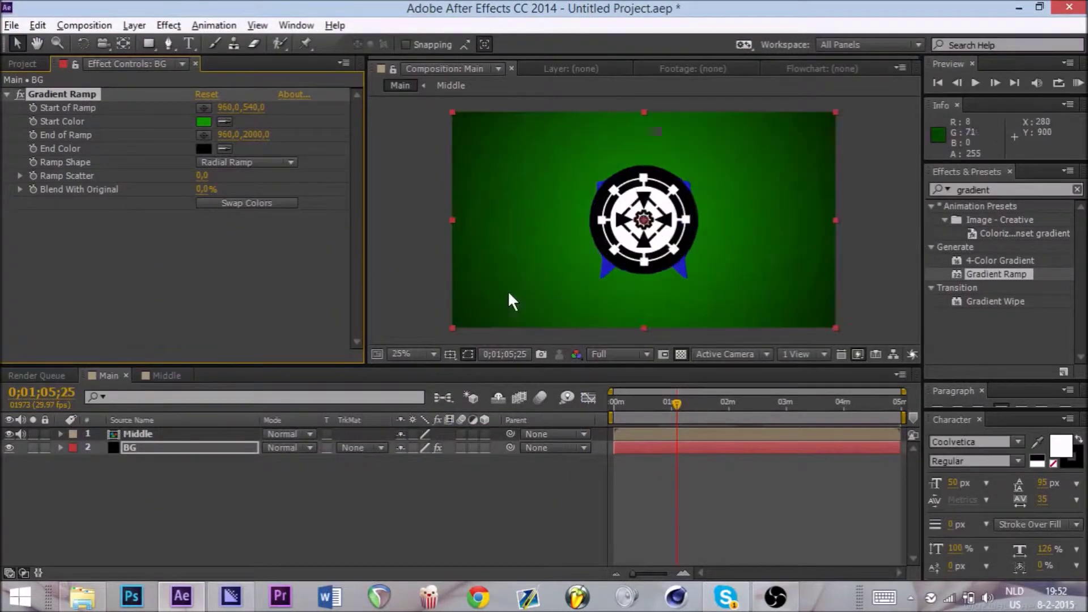
left_click(450, 287)
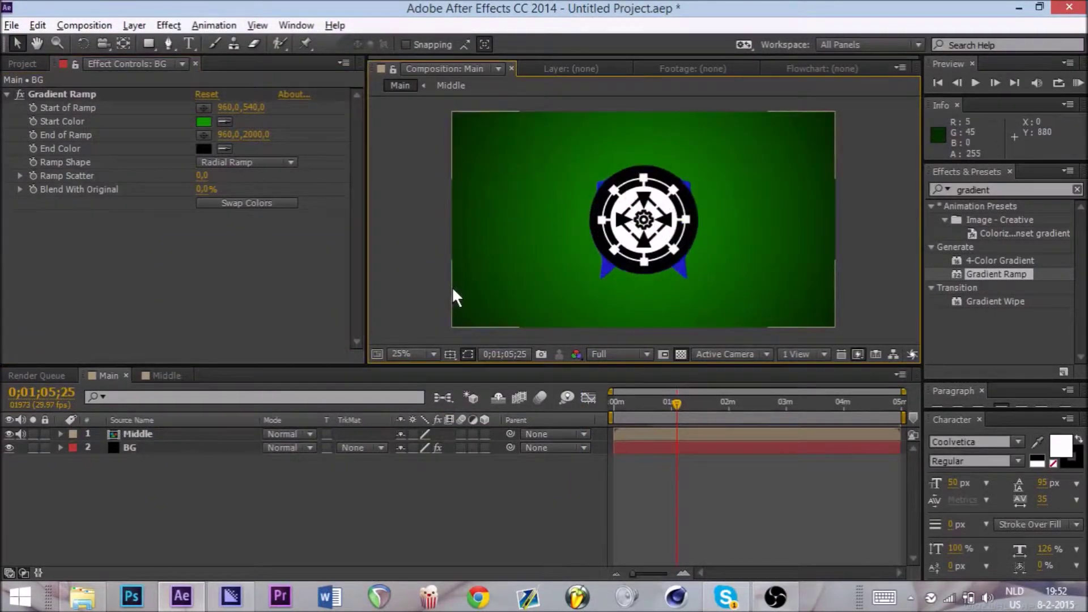
- Change the BG gradient's start color to a dark blue that matches the spectrum
left_click(203, 122)
left_click(381, 409)
left_click_drag(394, 409, 410, 358)
left_click(501, 288)
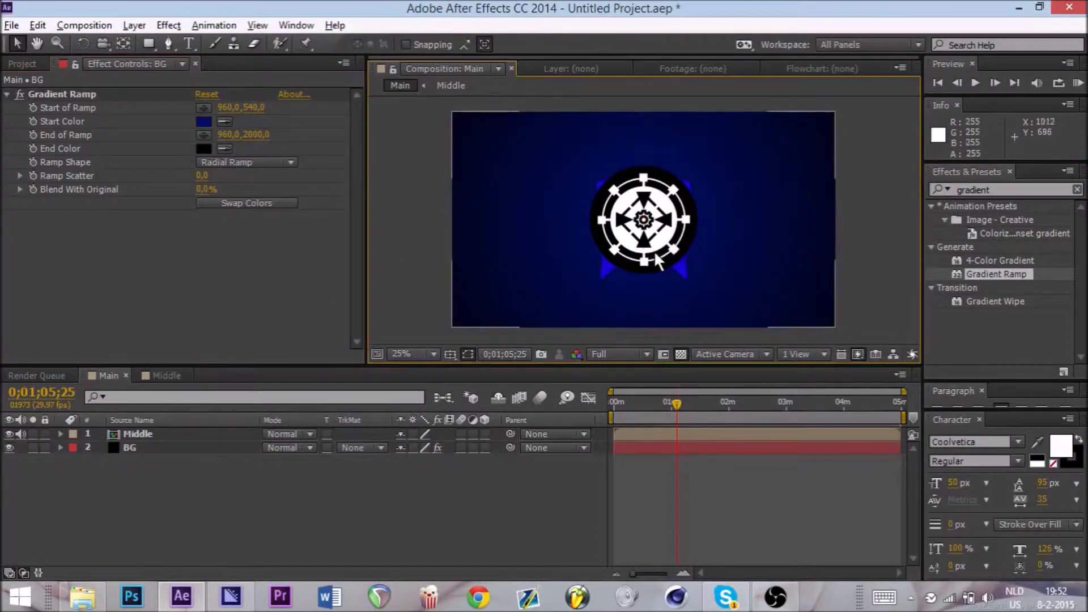
- Create a white 1920 x 1080 px solid named Particles and place it directly beneath the Middle layer
left_click(1017, 188)
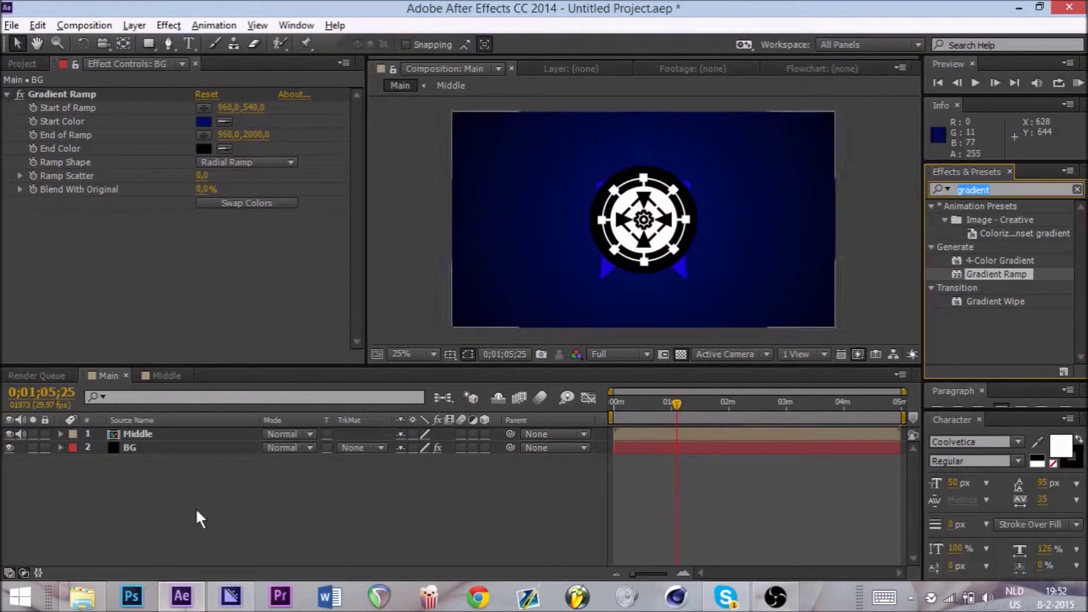
right_click(188, 523)
mouse_move(235, 355)
left_click(29, 395)
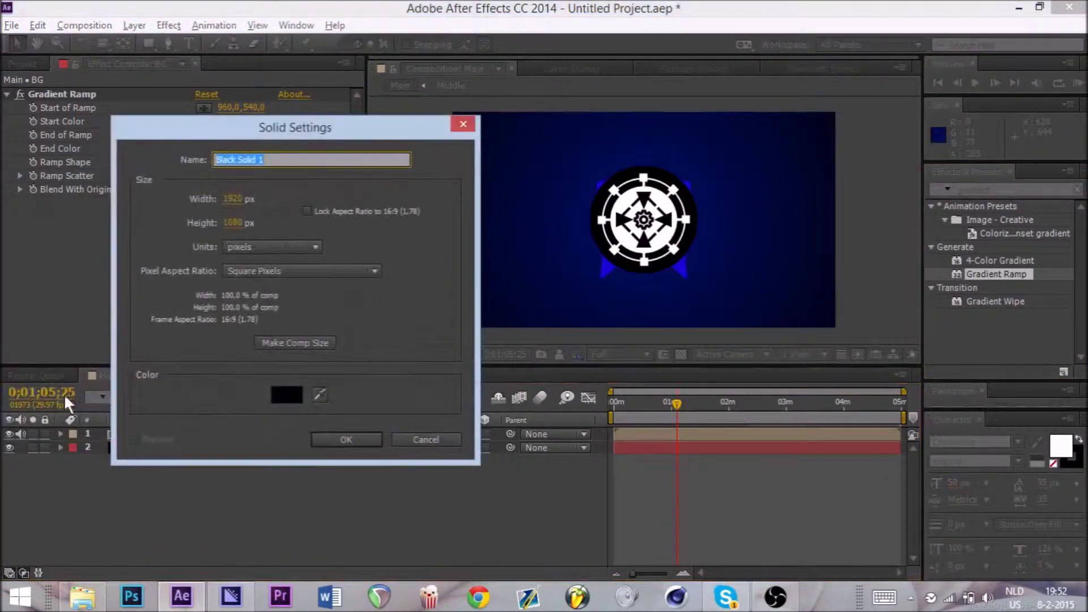
type("Particles")
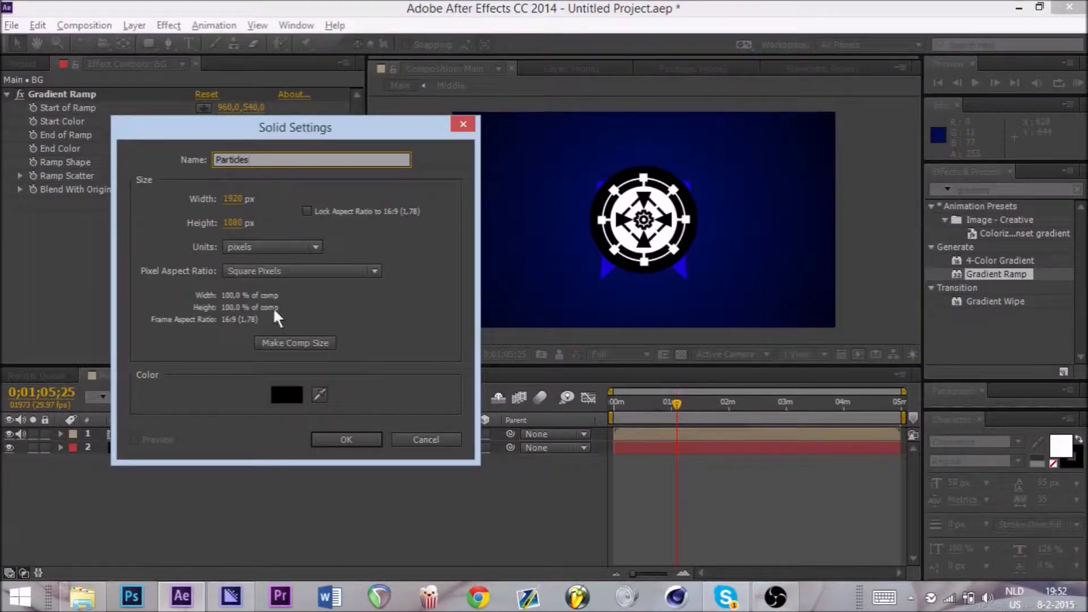
left_click(289, 400)
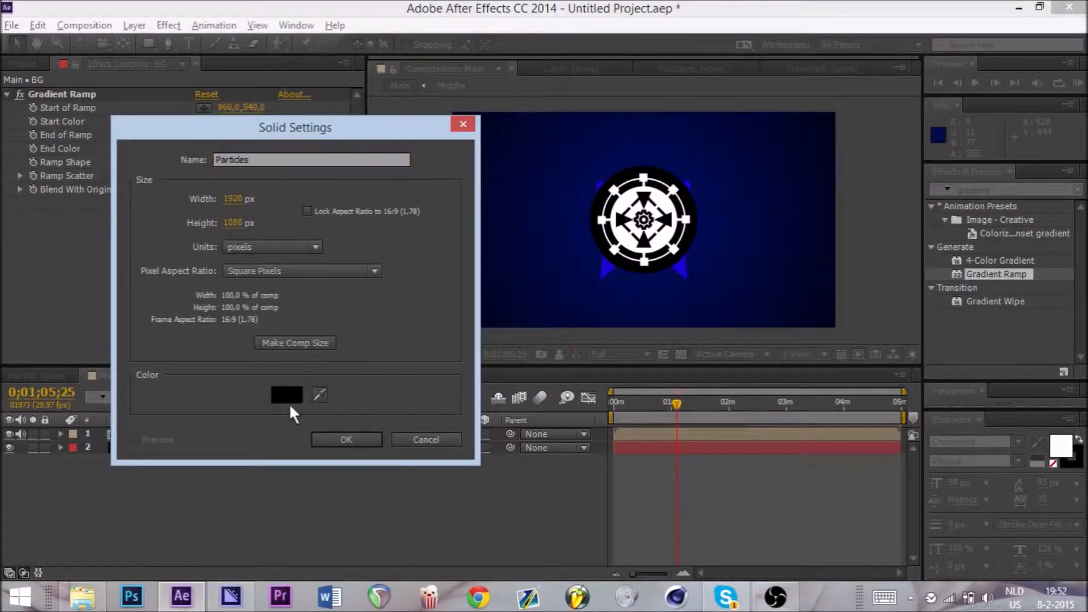
left_click(285, 402)
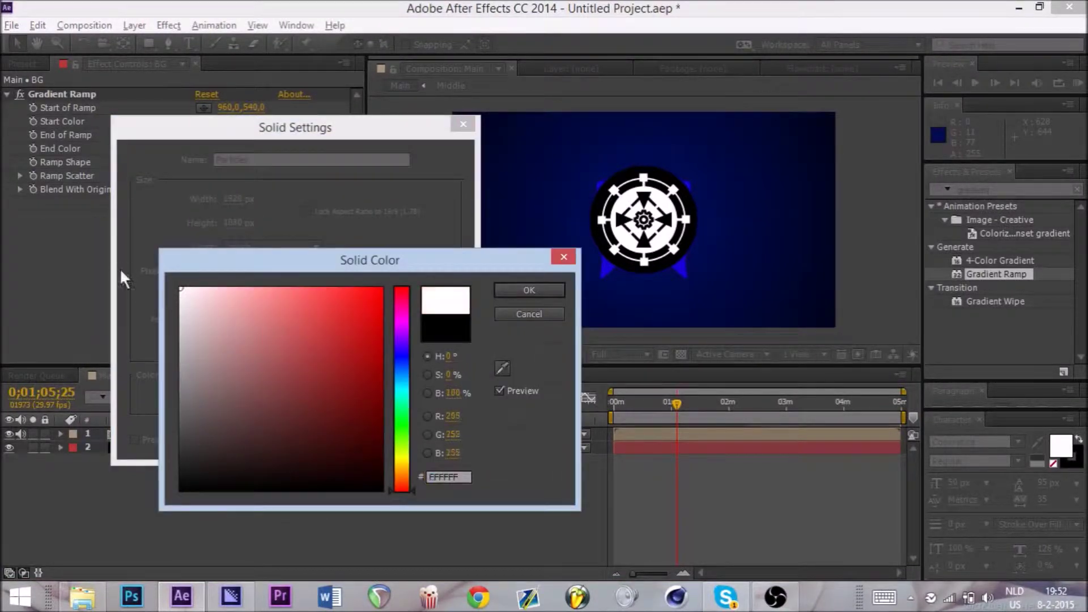
left_click(513, 291)
left_click(342, 438)
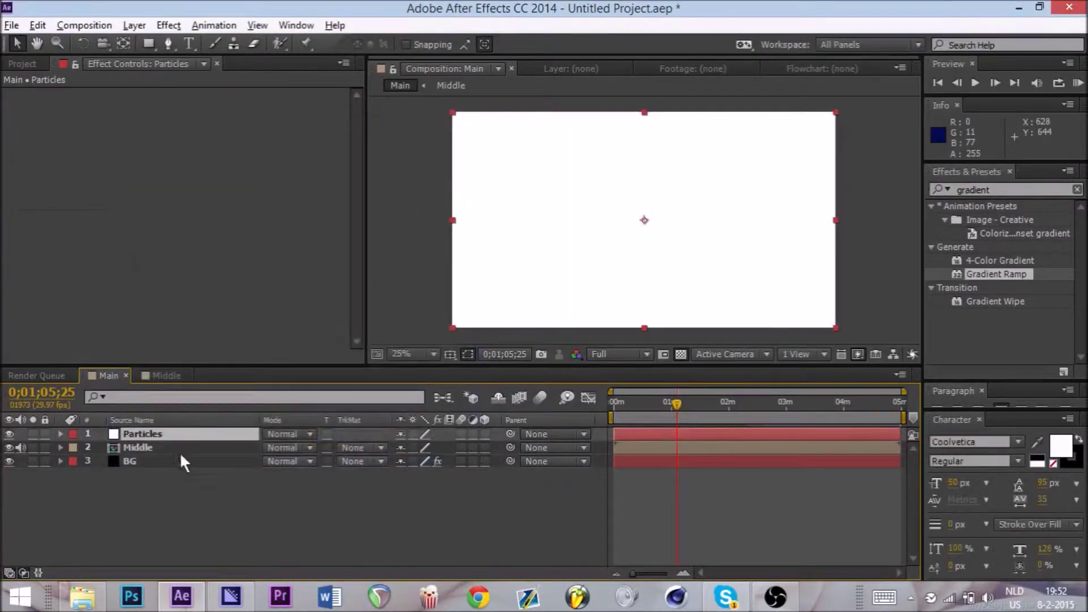
left_click_drag(163, 436, 165, 453)
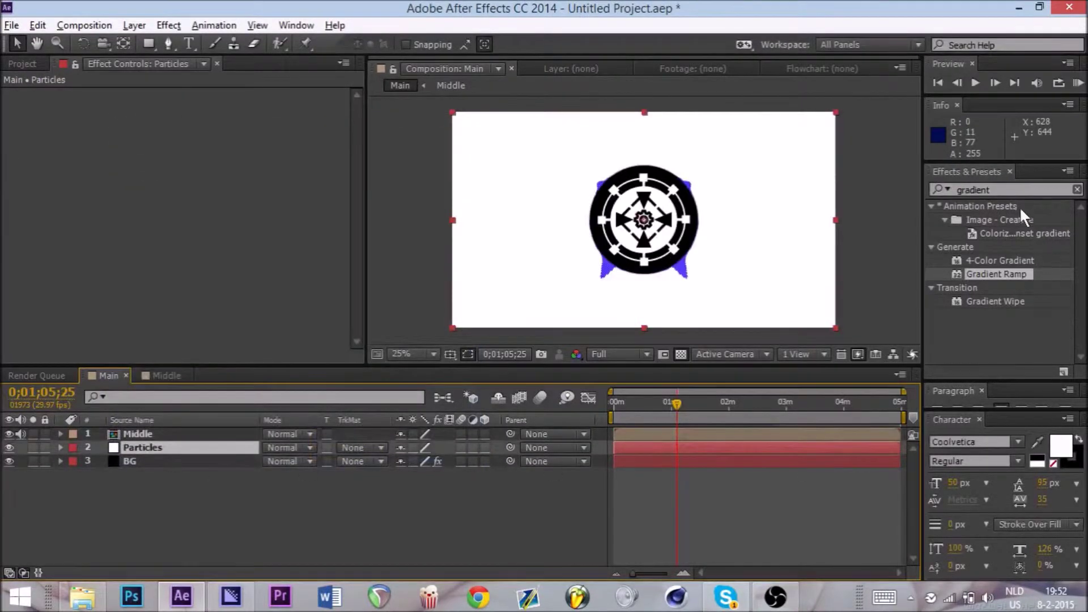
- Apply the CC Star Burst effect to the Particles layer
double_click(973, 190)
type("star burst")
left_click_drag(970, 219, 779, 206)
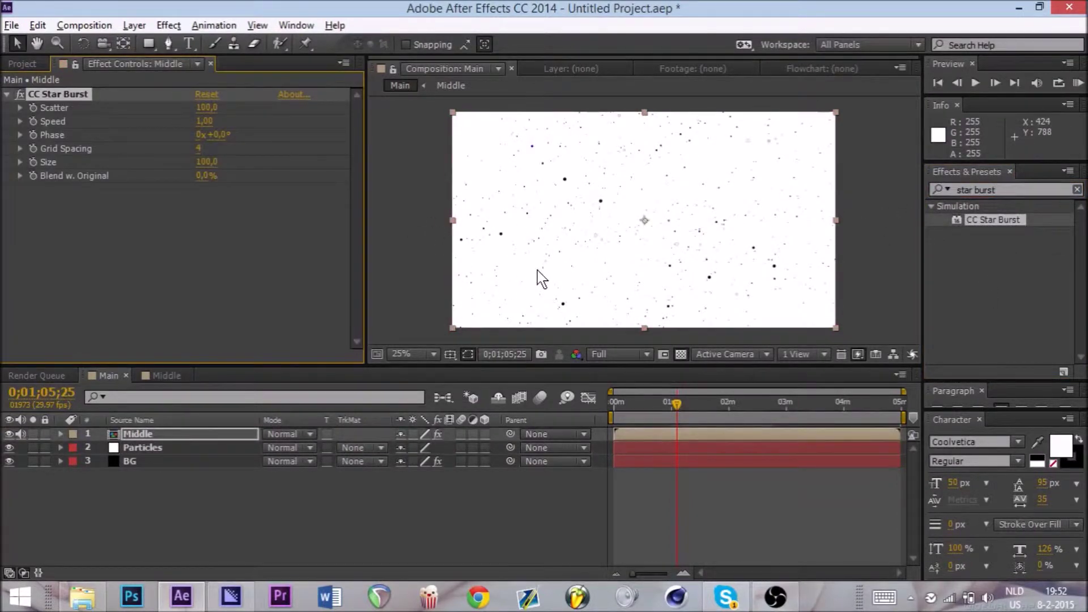
key("ctrl+z")
left_click_drag(970, 220, 250, 454)
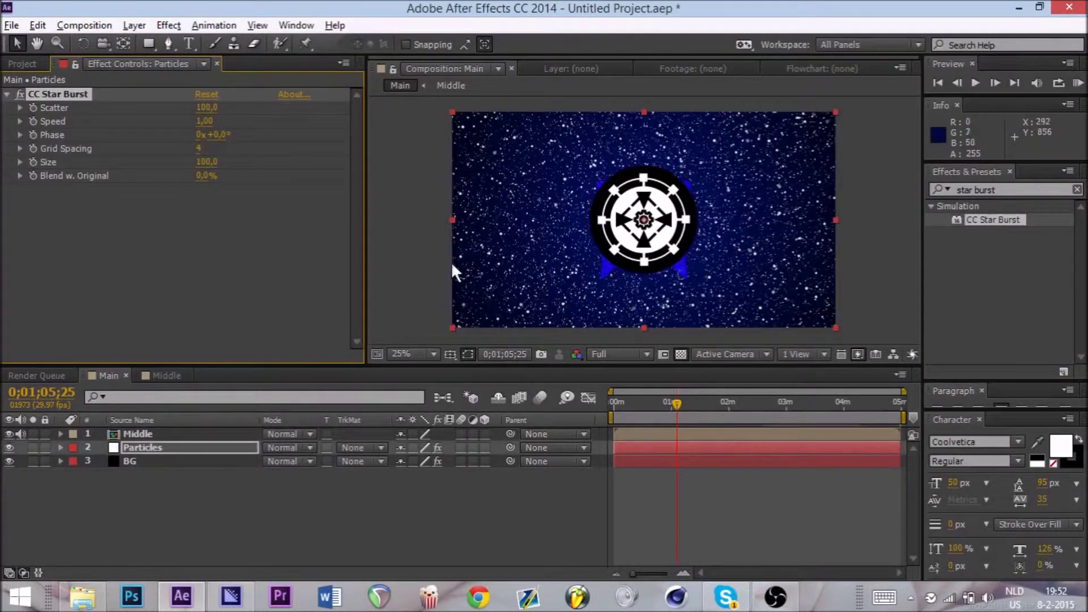
- Set the Star Burst's Scatter to 1000 and its Speed to 0.30
left_click(205, 108)
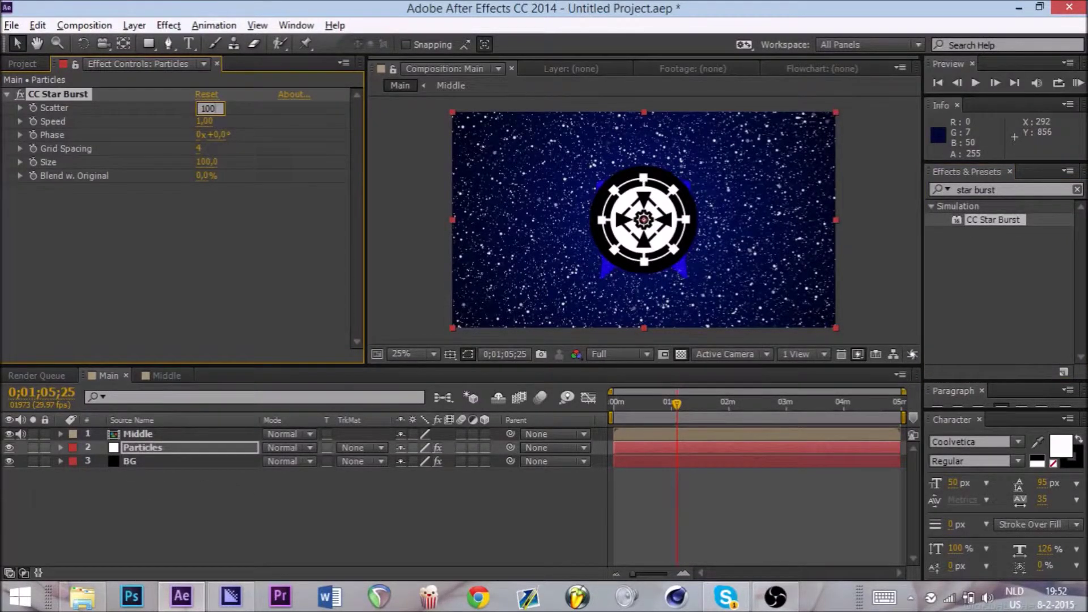
key("Return")
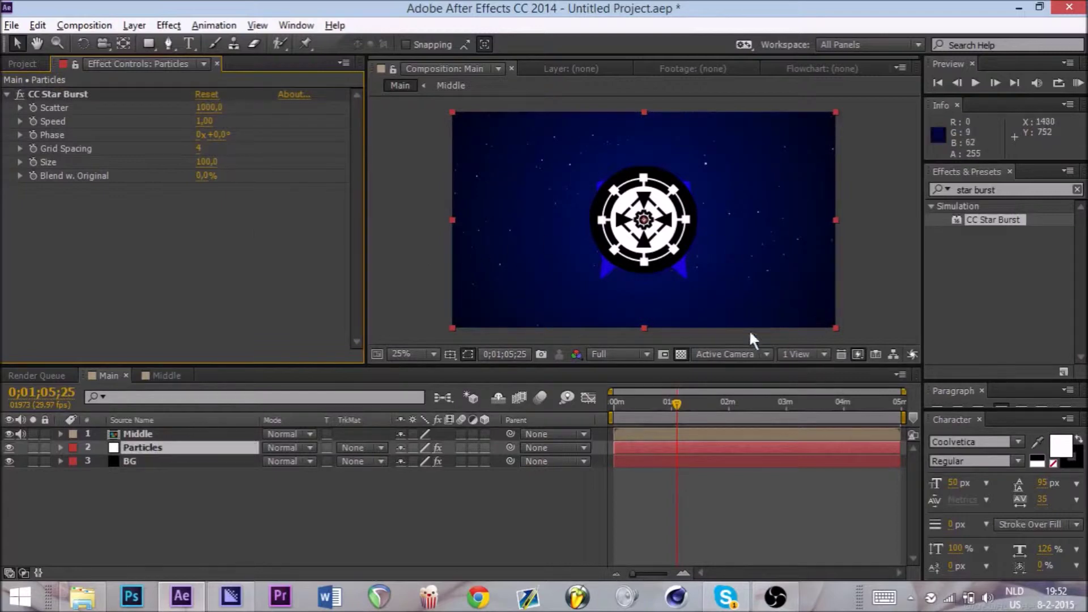
left_click(203, 122)
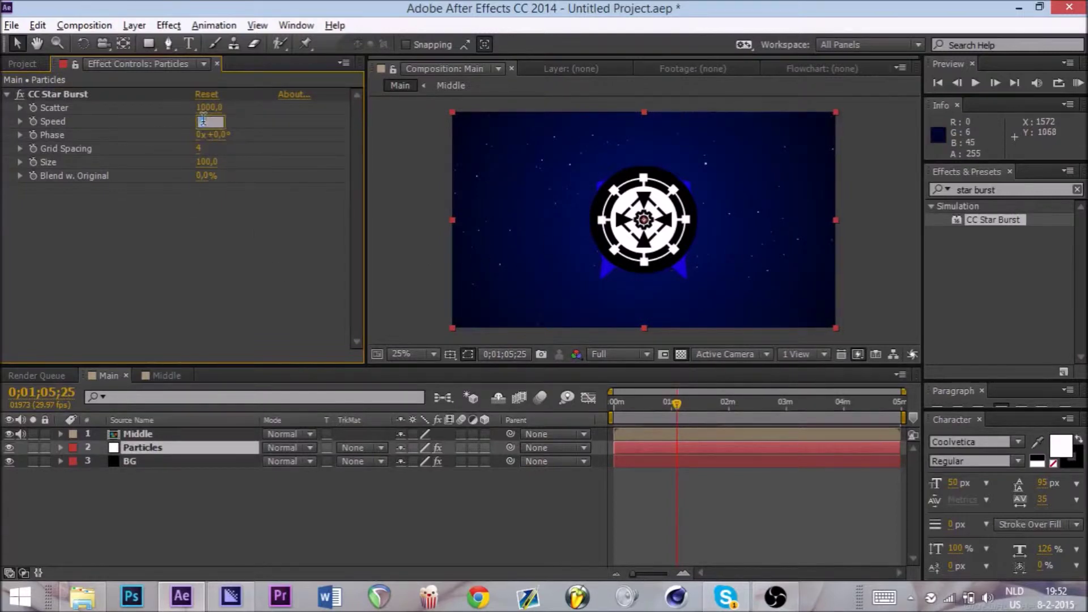
key("Return")
- Check the star particles' movement by scrubbing the Main composition and advancing it a few frames
left_click_drag(659, 397, 692, 401)
left_click(676, 401)
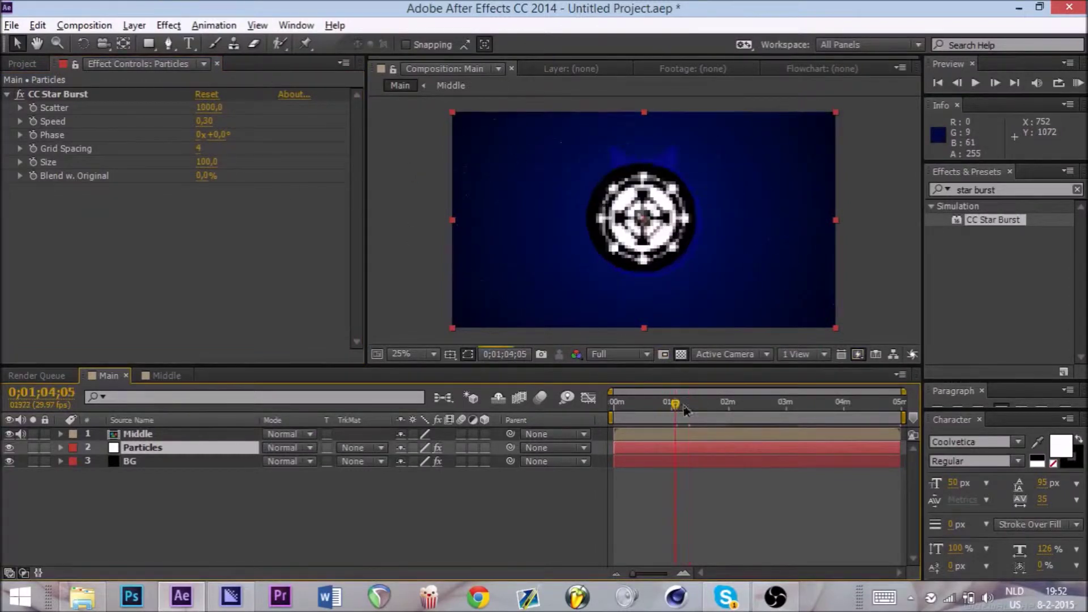
left_click(996, 82)
left_click(996, 83)
left_click(995, 83)
left_click(121, 134)
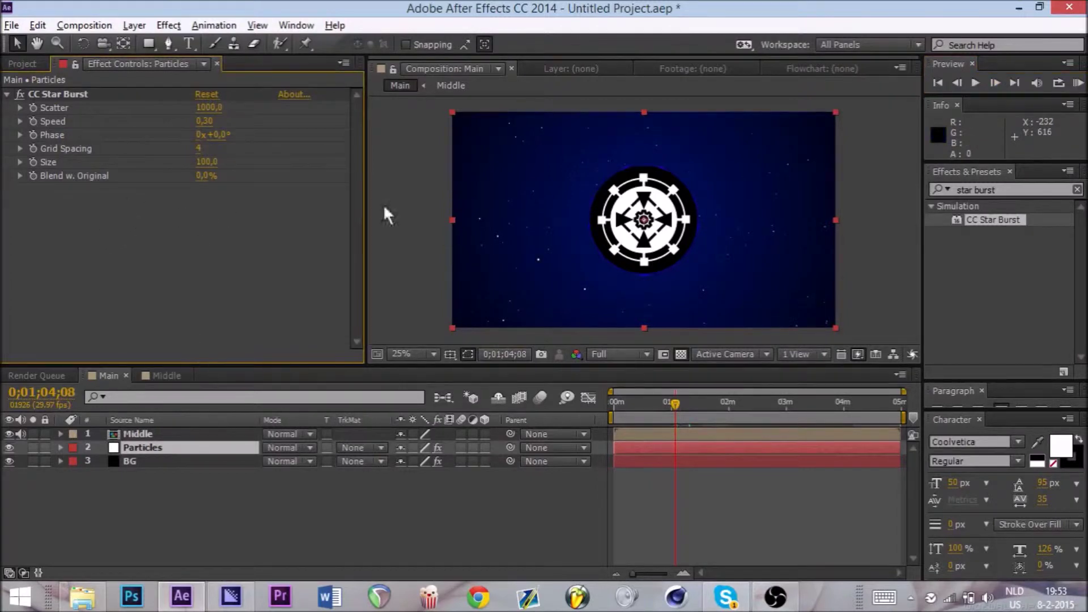
left_click(455, 543)
scroll(583, 210, "down", 2)
scroll(505, 210, "up", 2)
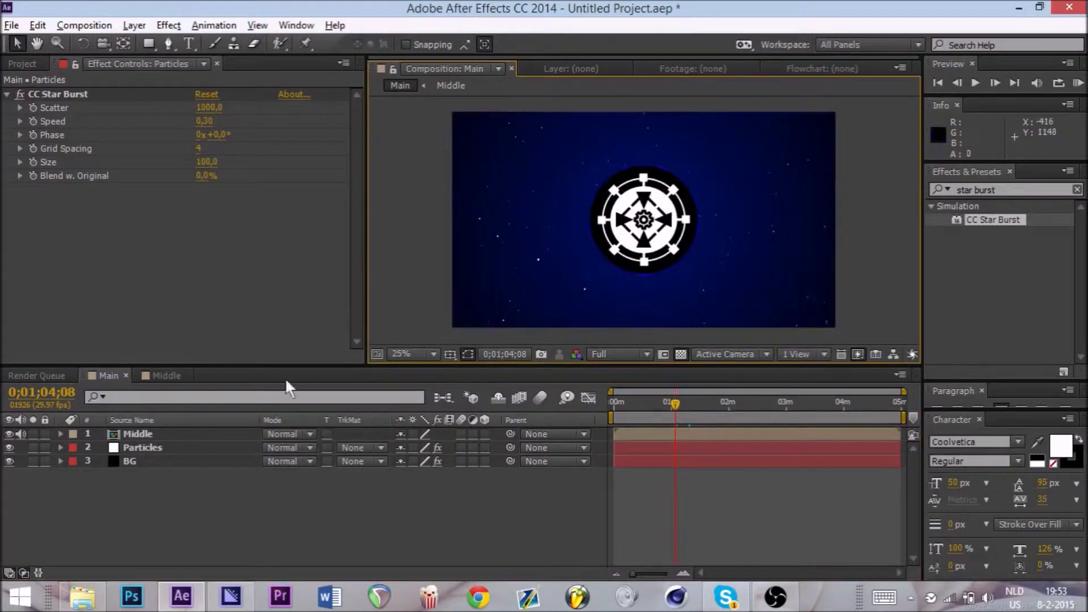
- Create a white 1920 x 1080 px solid named OF and place it between the Middle and Particles layers
right_click(166, 536)
mouse_move(198, 369)
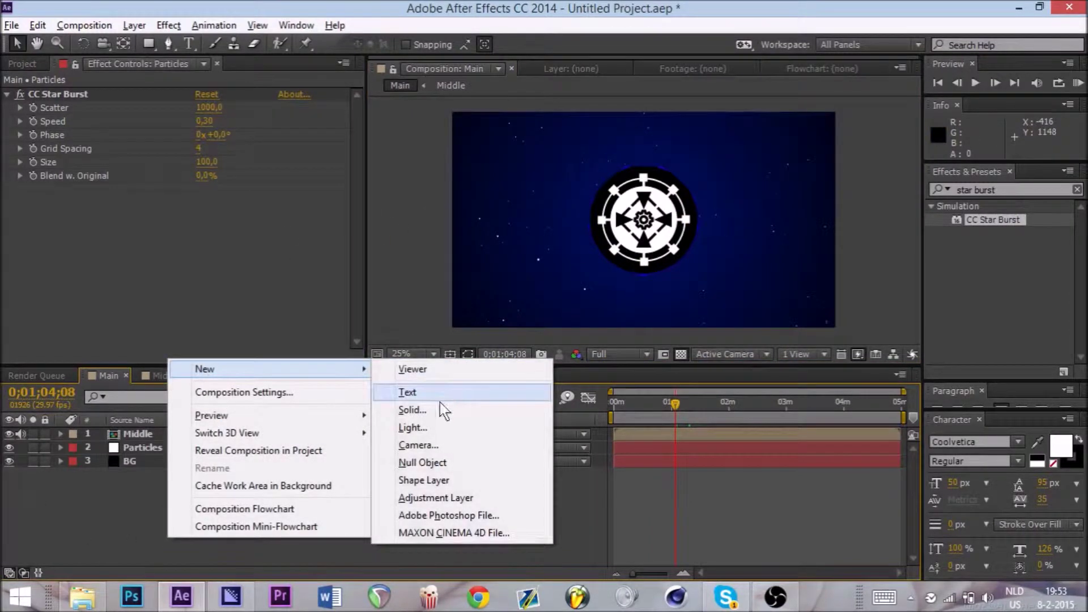
left_click(433, 408)
type("OF")
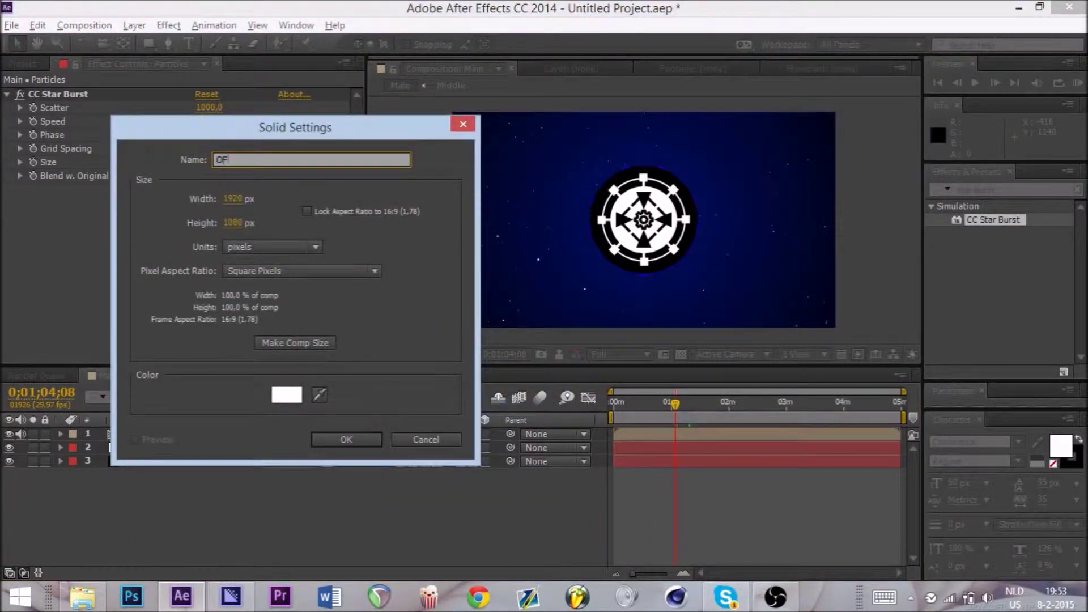
key("Return")
left_click_drag(121, 430, 127, 450)
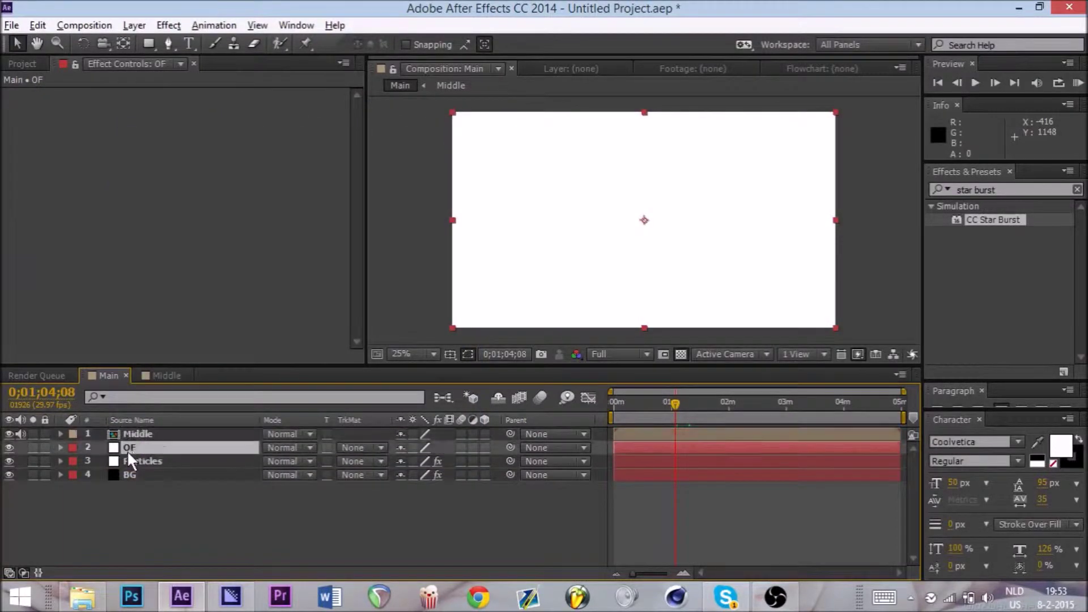
- Apply the Optical Flares effect to the OF layer and set its render mode to On Transparent
left_click(1014, 187)
type("optical")
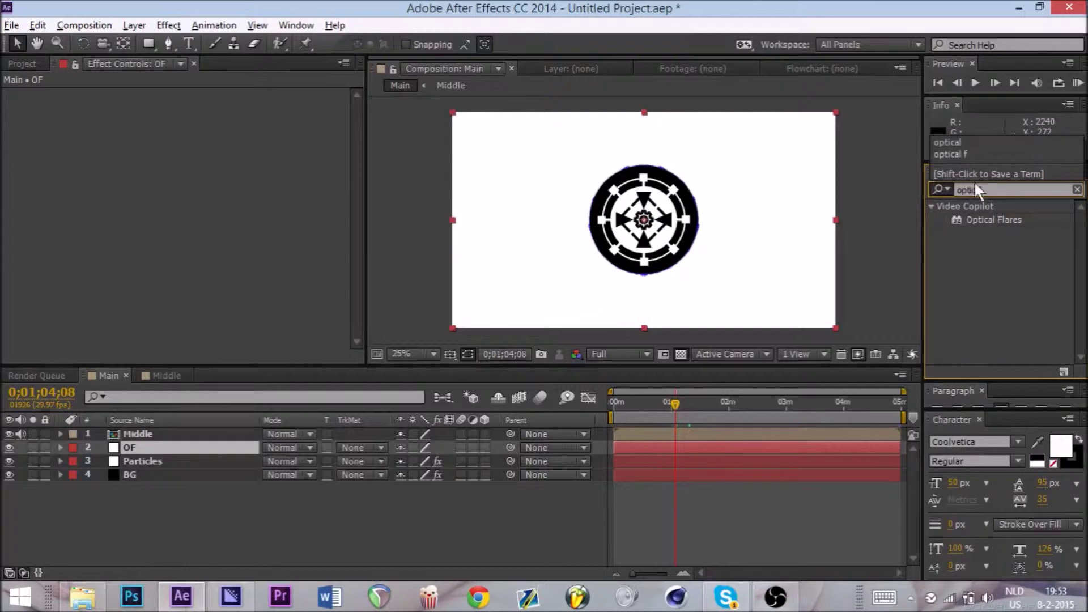
left_click(979, 220)
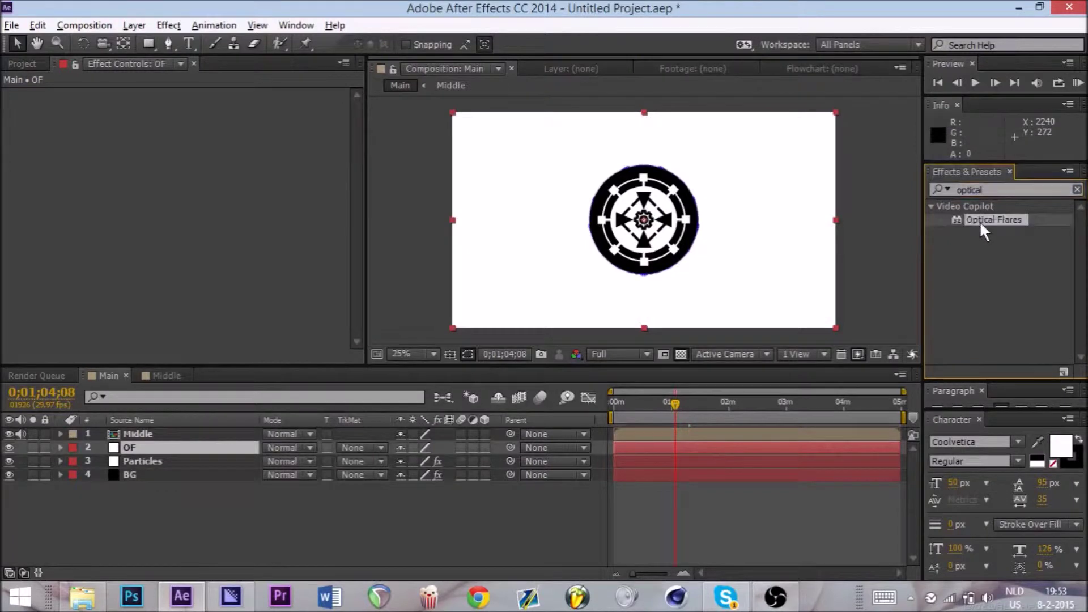
left_click_drag(980, 220, 153, 220)
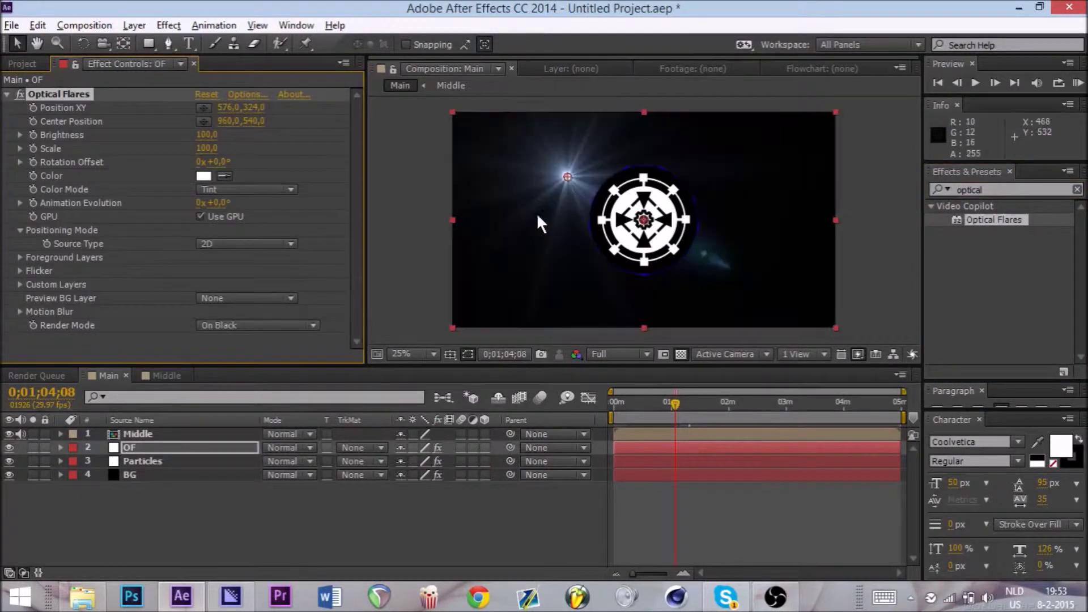
left_click(196, 326)
left_click(249, 360)
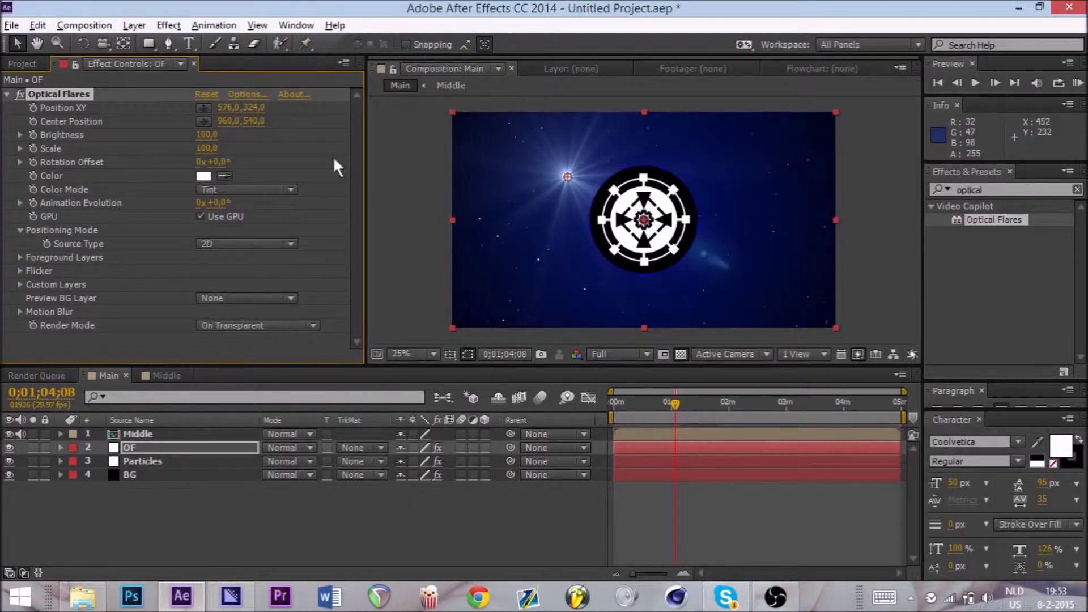
- Load the Vertical Limit preset from Pro Presets 2 as the OF layer's lens flare
left_click(245, 95)
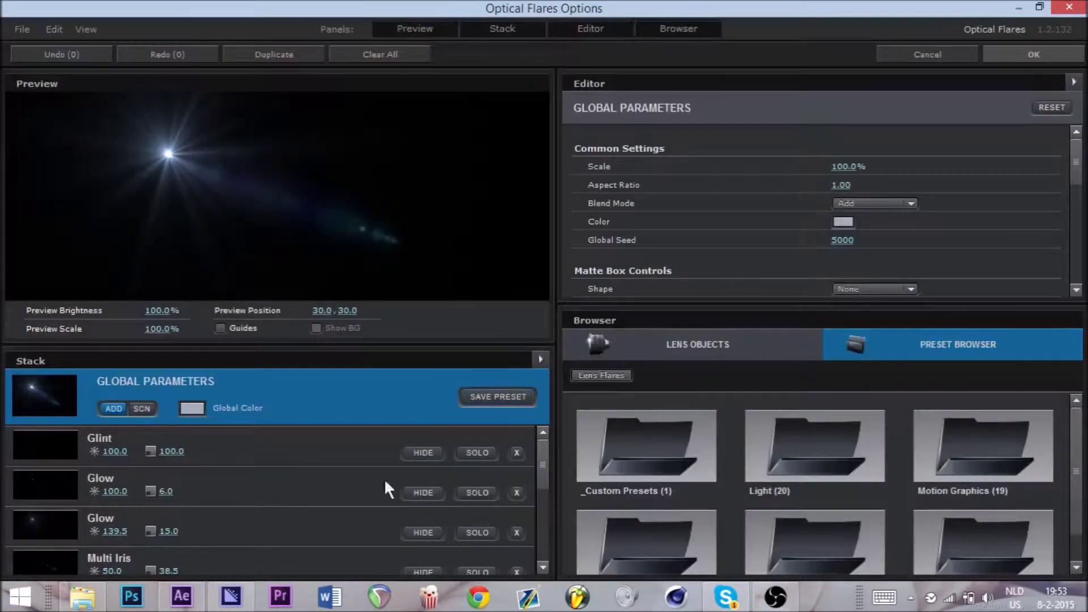
scroll(1074, 473, "down", 1)
double_click(1004, 527)
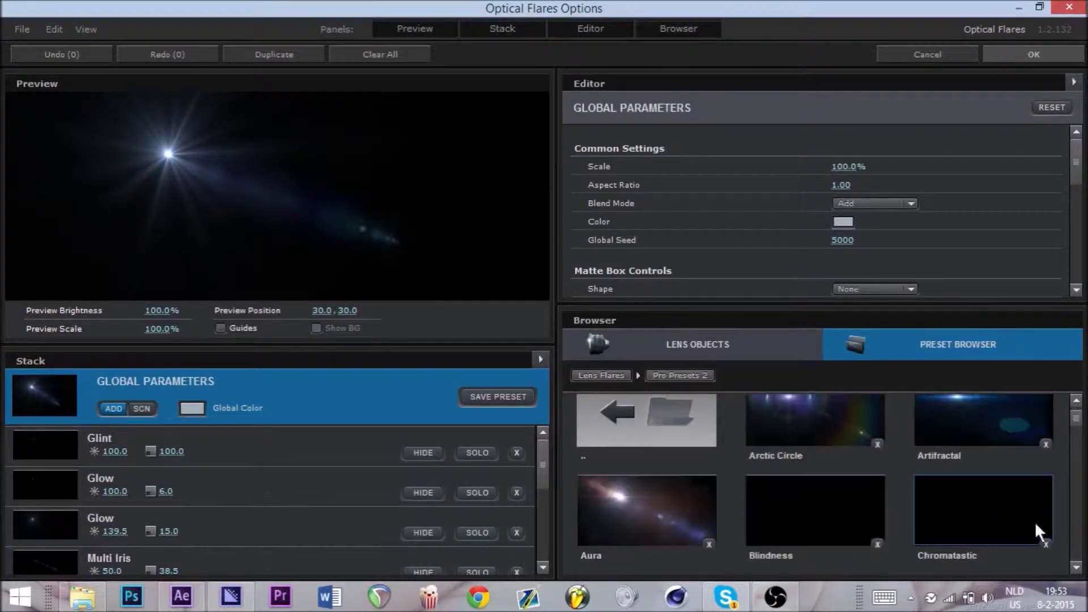
left_click(948, 502)
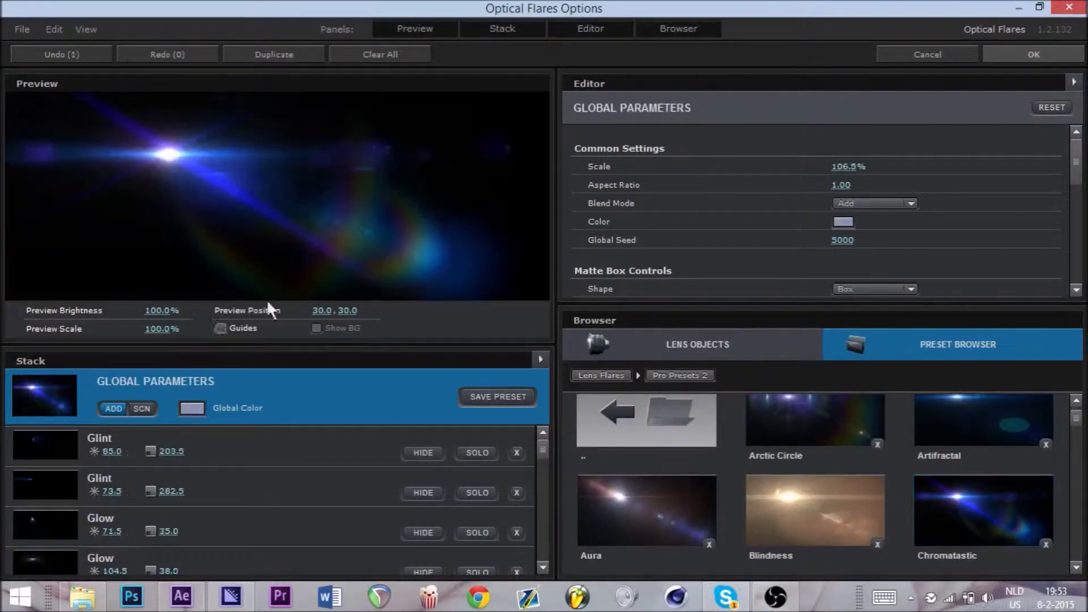
scroll(927, 489, "down", 3)
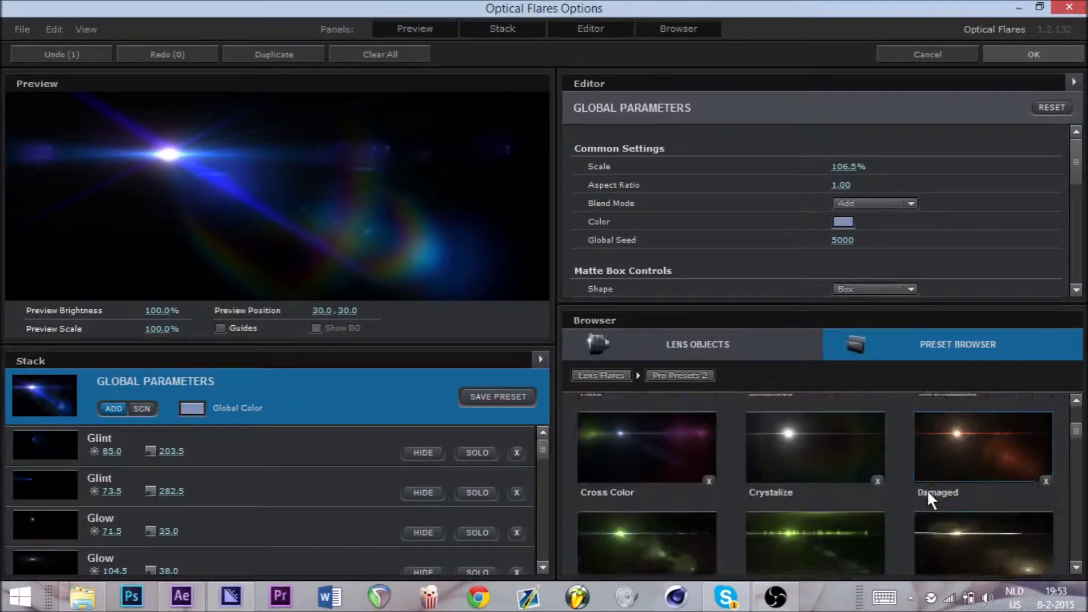
scroll(923, 489, "down", 3)
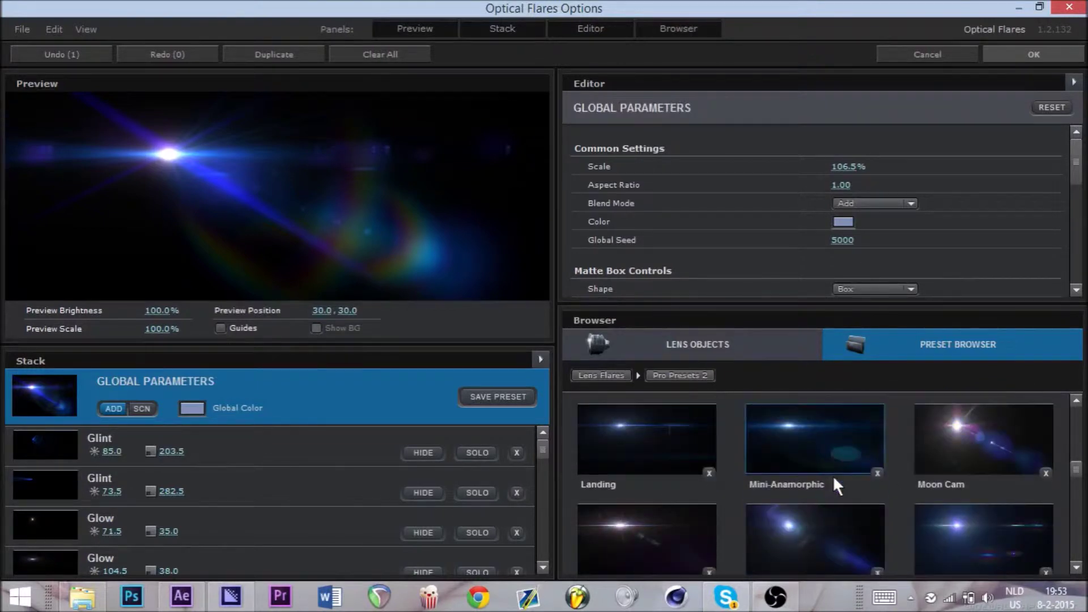
scroll(818, 476, "up", 1)
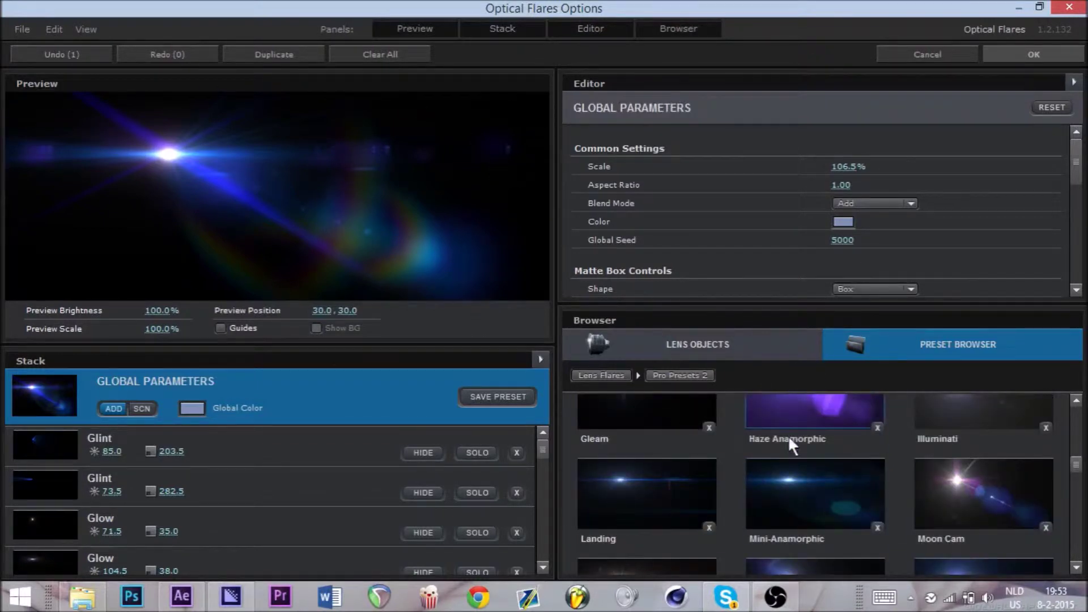
scroll(789, 448, "down", 3)
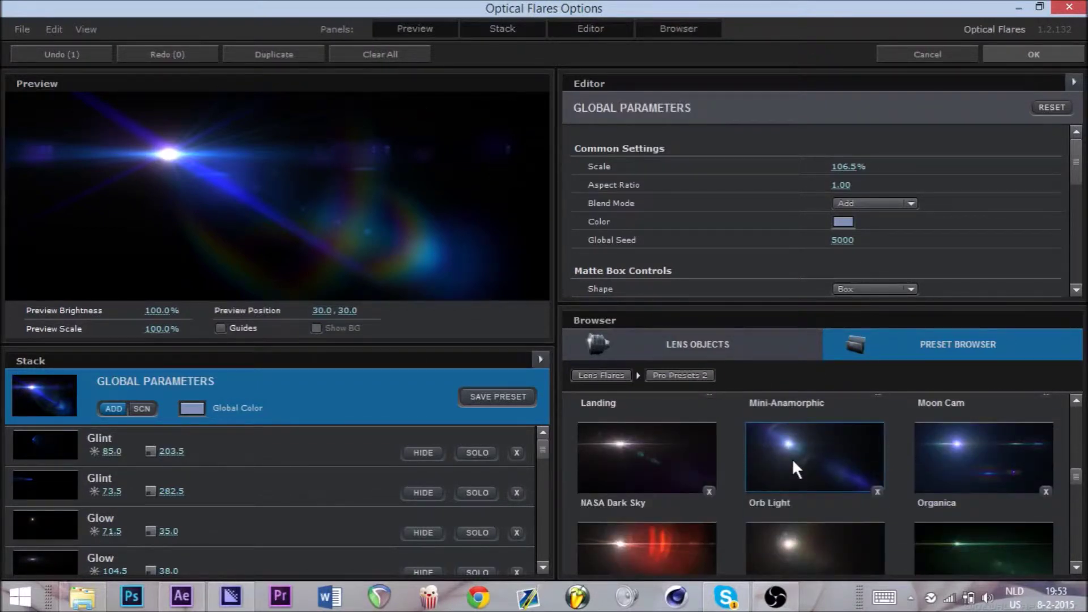
scroll(793, 459, "down", 5)
scroll(747, 451, "down", 9)
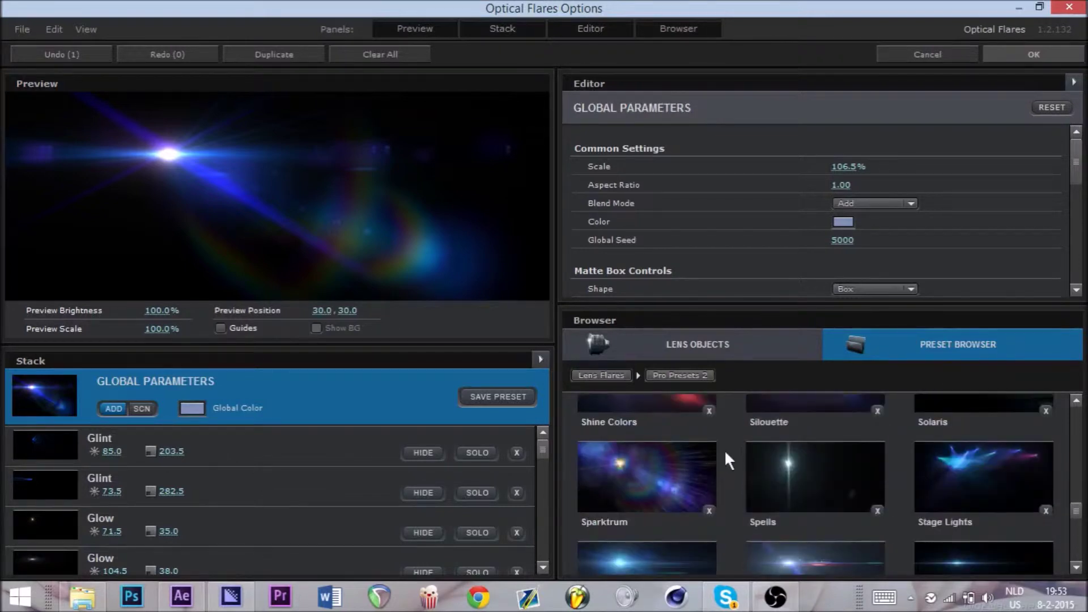
scroll(820, 526, "down", 2)
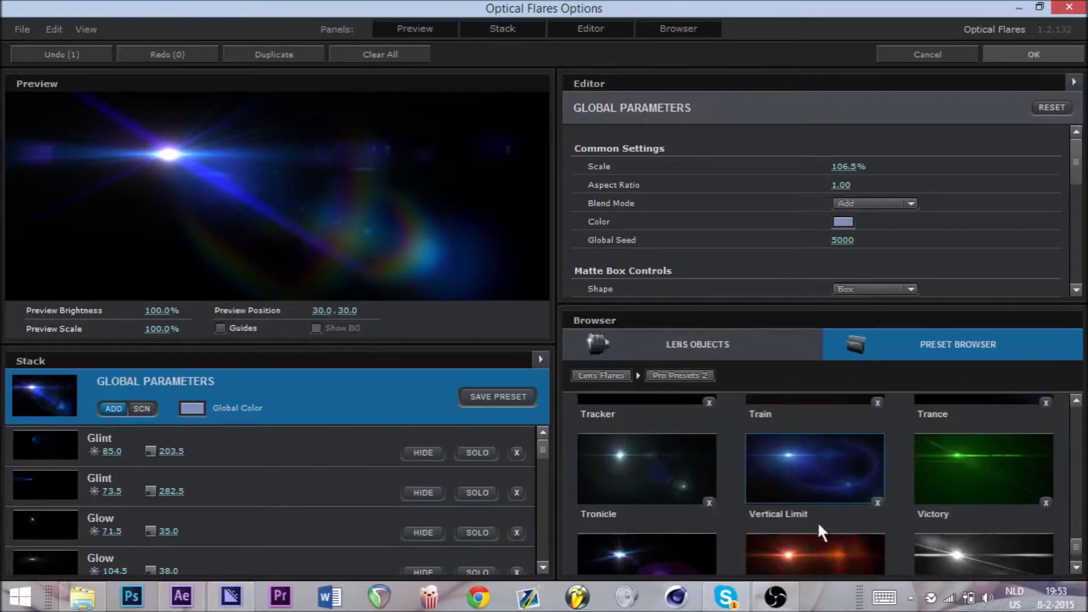
left_click(805, 467)
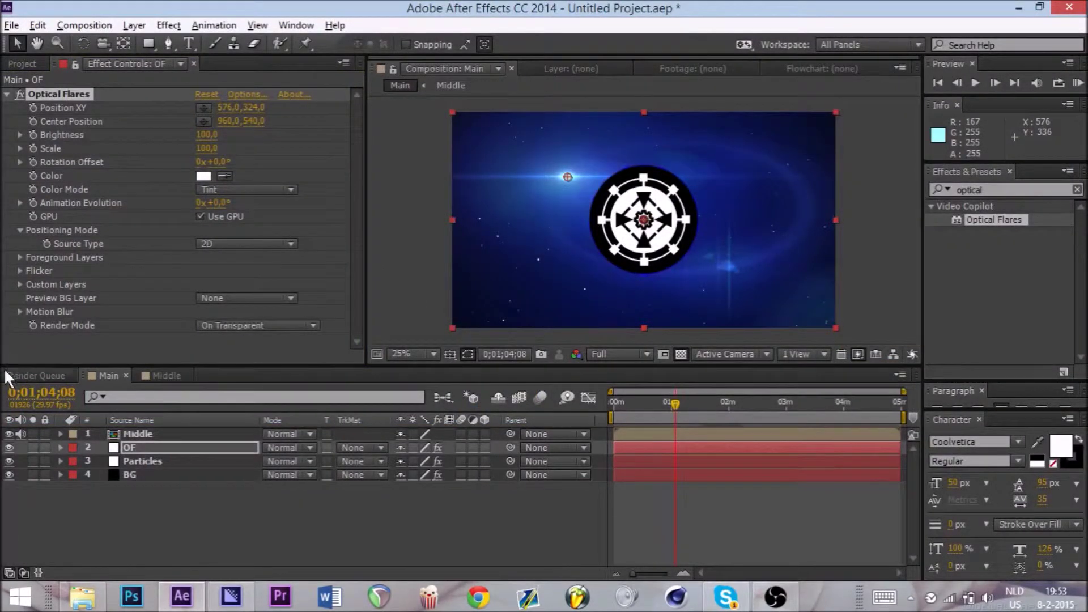
- Set the lens flare's Position XY to 0, 0 so it sits in the frame's upper-left corner
left_click(222, 108)
type("0")
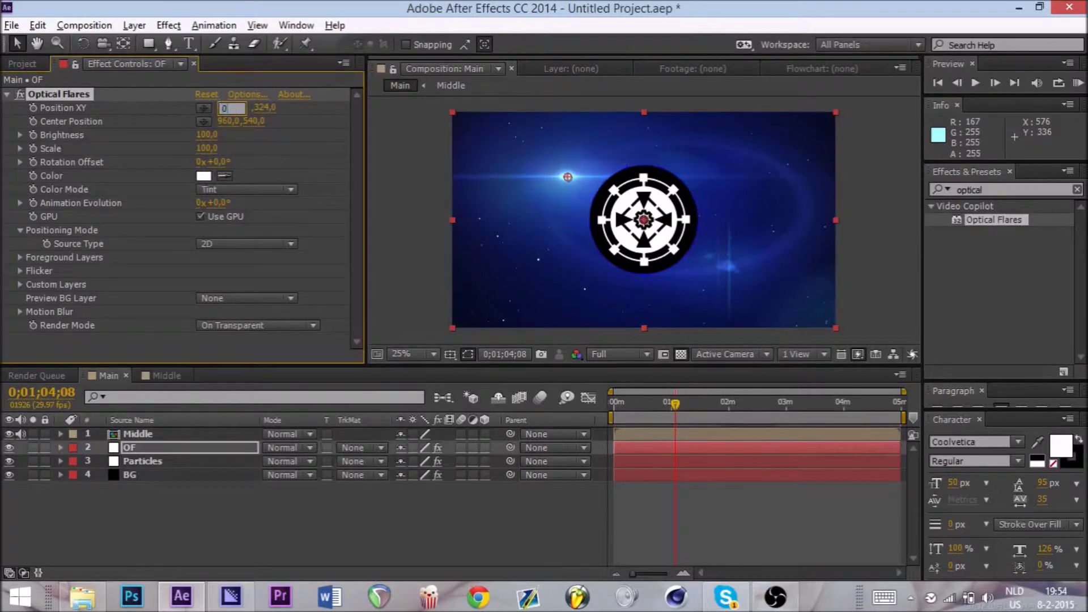
key("Tab")
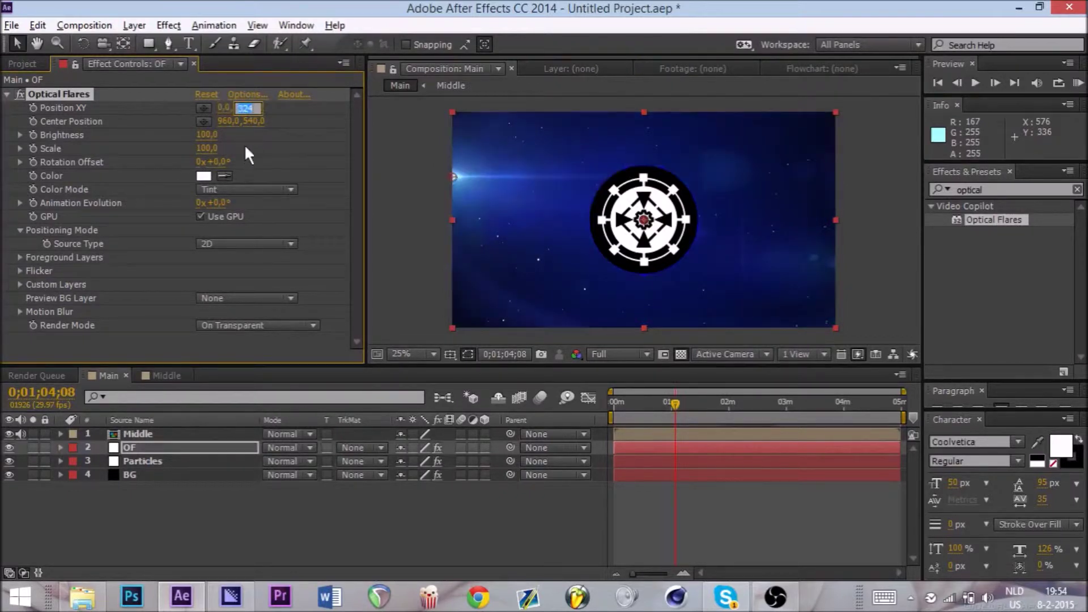
key("Return")
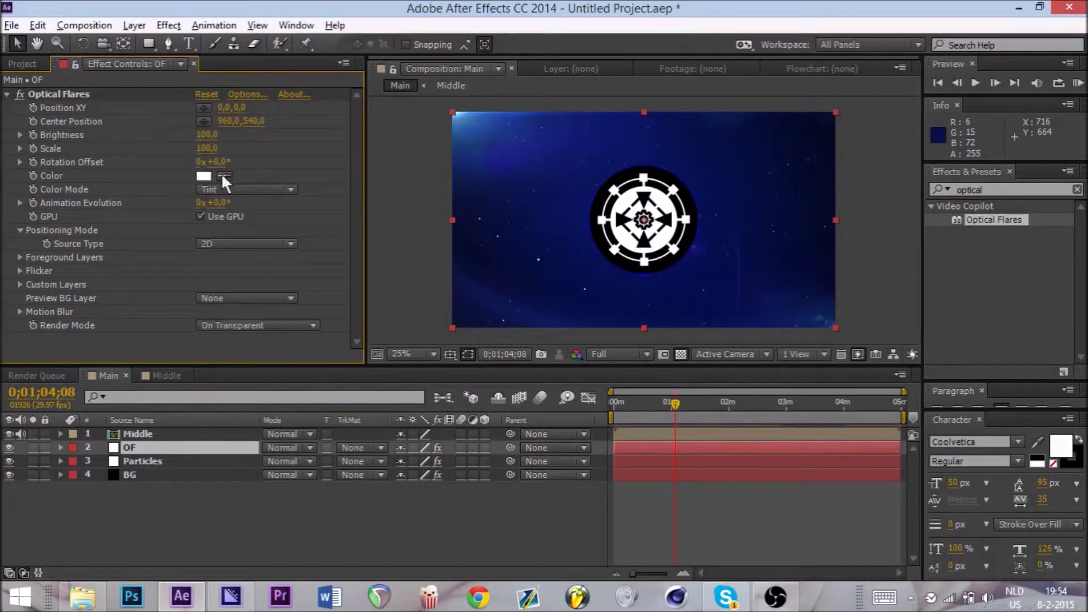
- Duplicate the OF layer and rotate the copy by 180° to mirror the lens flare into the opposite corner
left_click(7, 93)
left_click(123, 441)
key("ctrl+d")
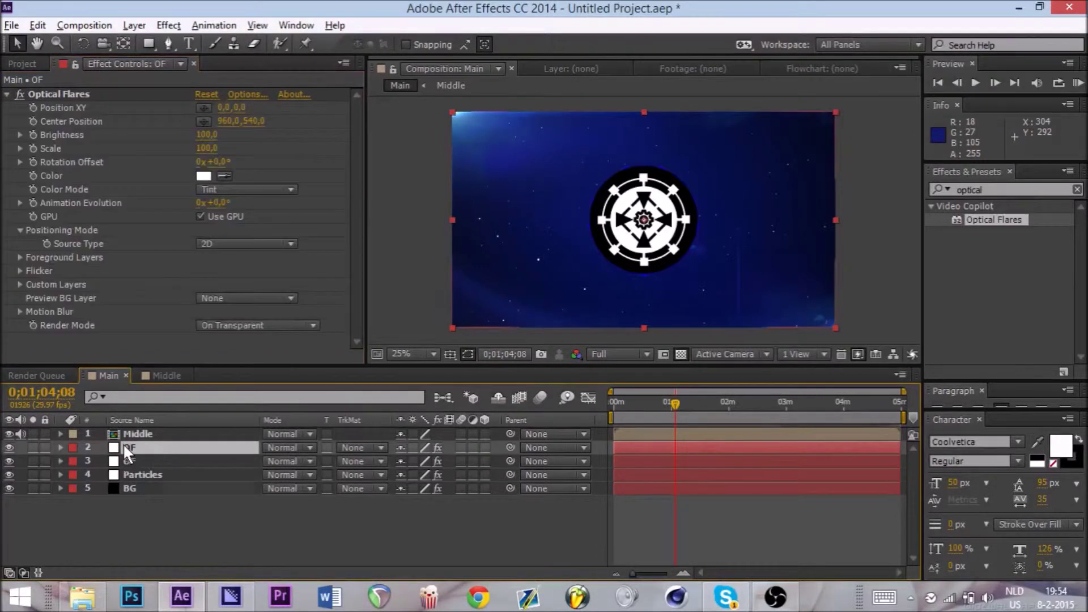
key("r")
left_click(417, 461)
type("180")
key("Return")
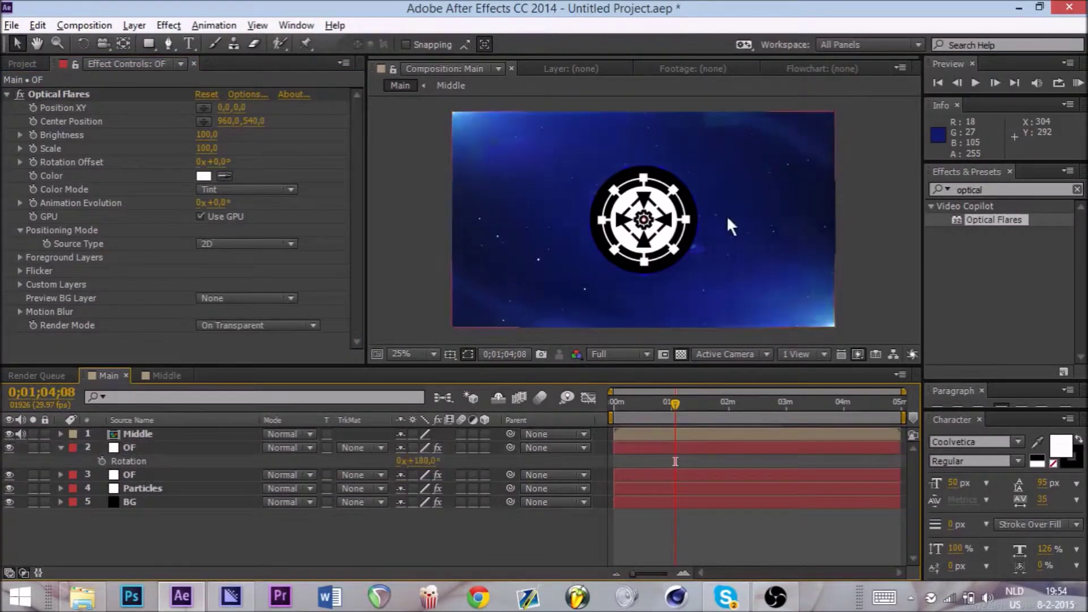
key("comma")
key("period")
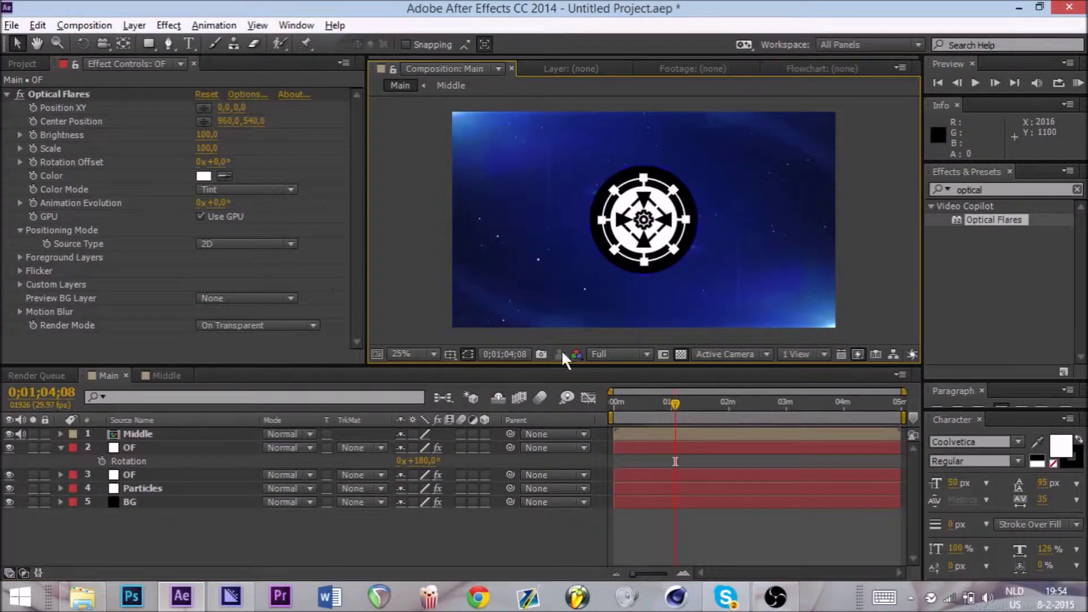
left_click(13, 92)
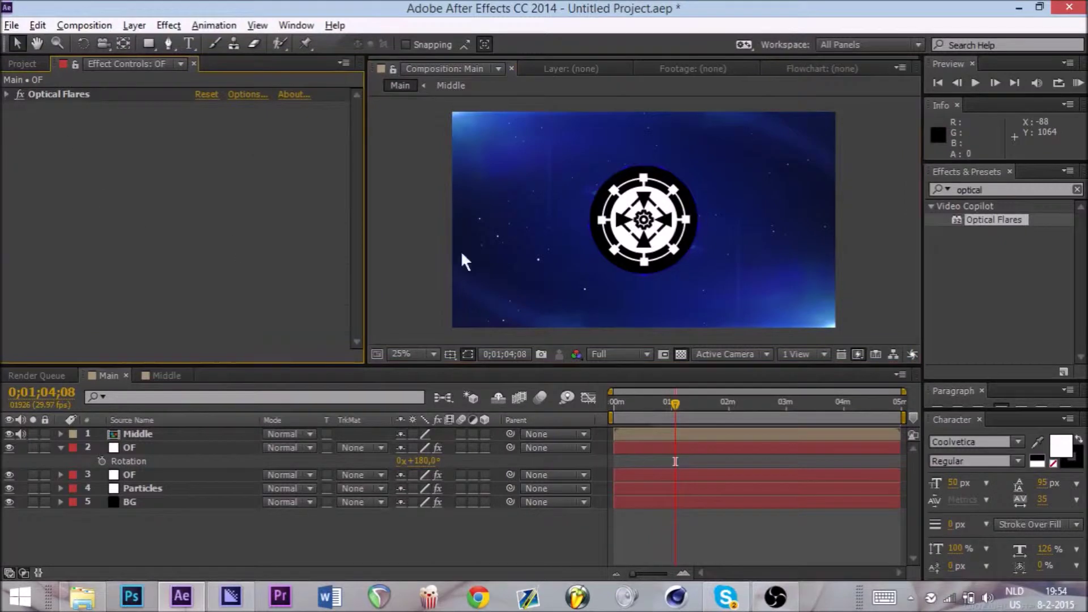
scroll(521, 229, "down", 1)
scroll(521, 229, "up", 1)
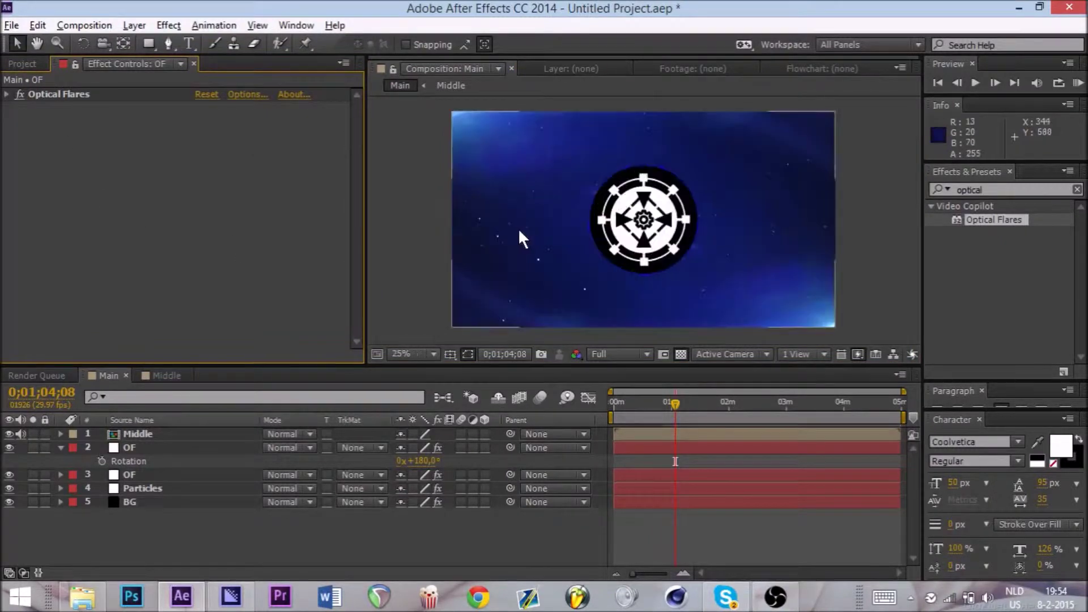
scroll(491, 223, "up", 1)
scroll(491, 222, "down", 1)
- Create a white 1920 x 1080 px solid named Sound Keys in the Main composition
right_click(391, 509)
mouse_move(416, 344)
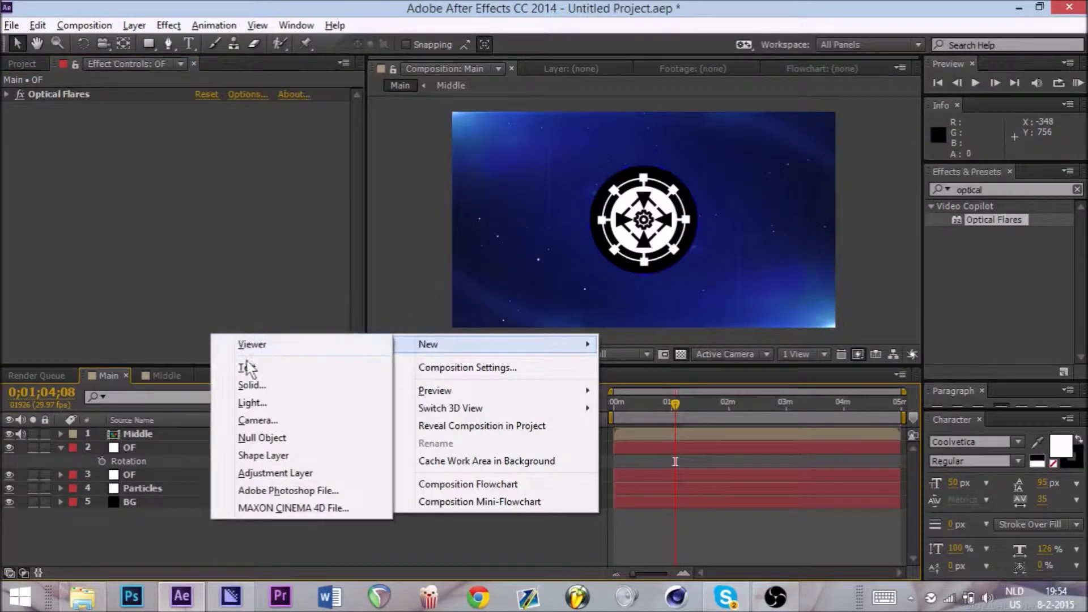
left_click(250, 384)
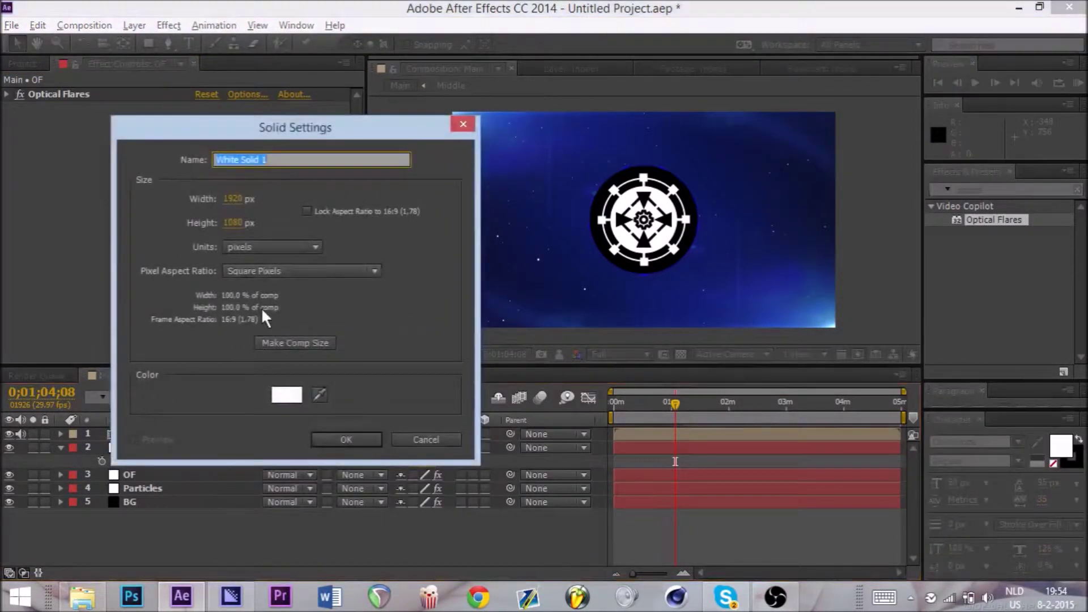
type("Sound Keys")
key("Return")
- Find the Trapcode Sound Keys effect and apply it to the Sound Keys layer
left_click(1007, 189)
type("sound key")
left_click_drag(986, 220, 643, 224)
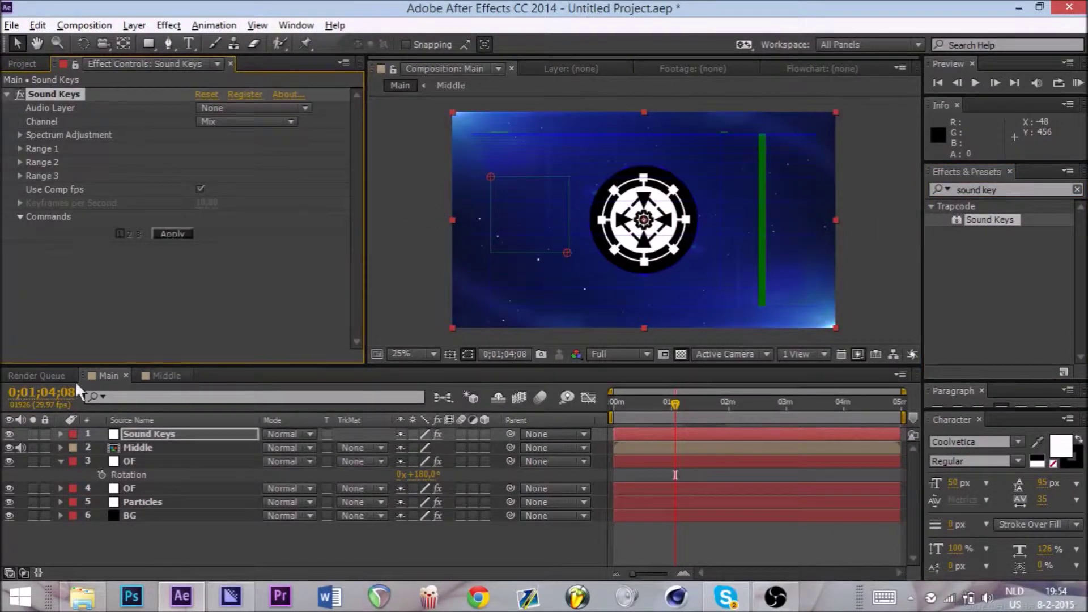
- Add Spag Heddy - Love On First Sine.mp3 to the Main composition below the BG layer
left_click(36, 375)
left_click(969, 215)
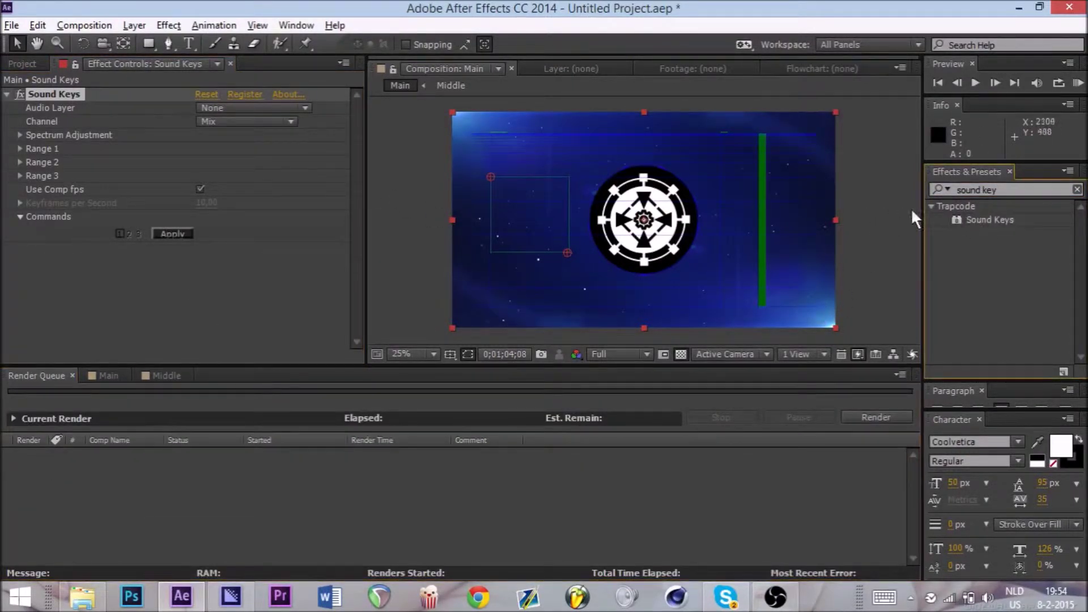
left_click(21, 64)
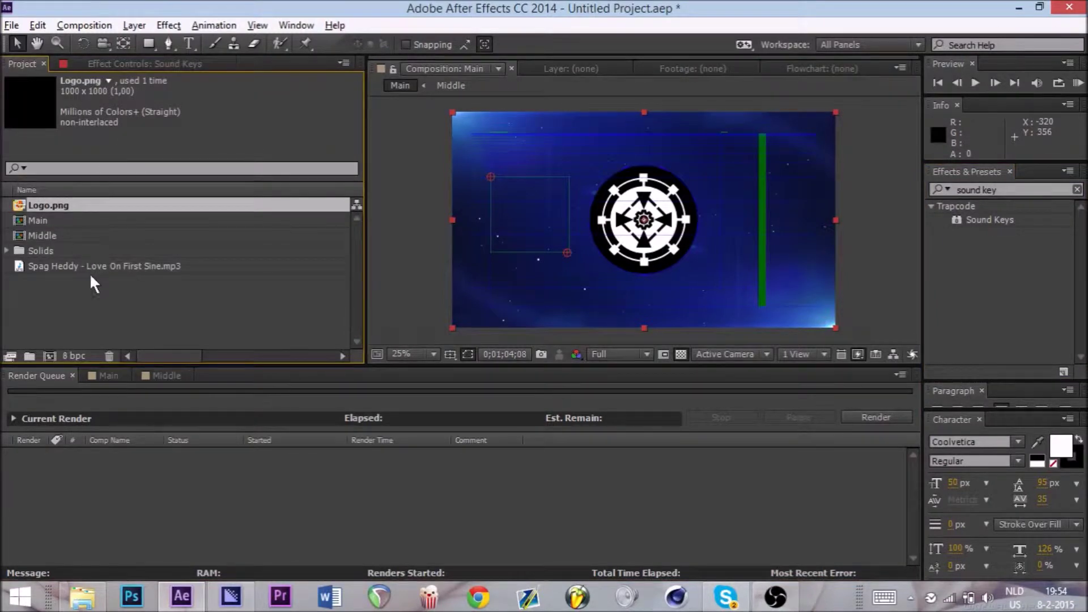
left_click(104, 376)
left_click_drag(45, 274, 101, 522)
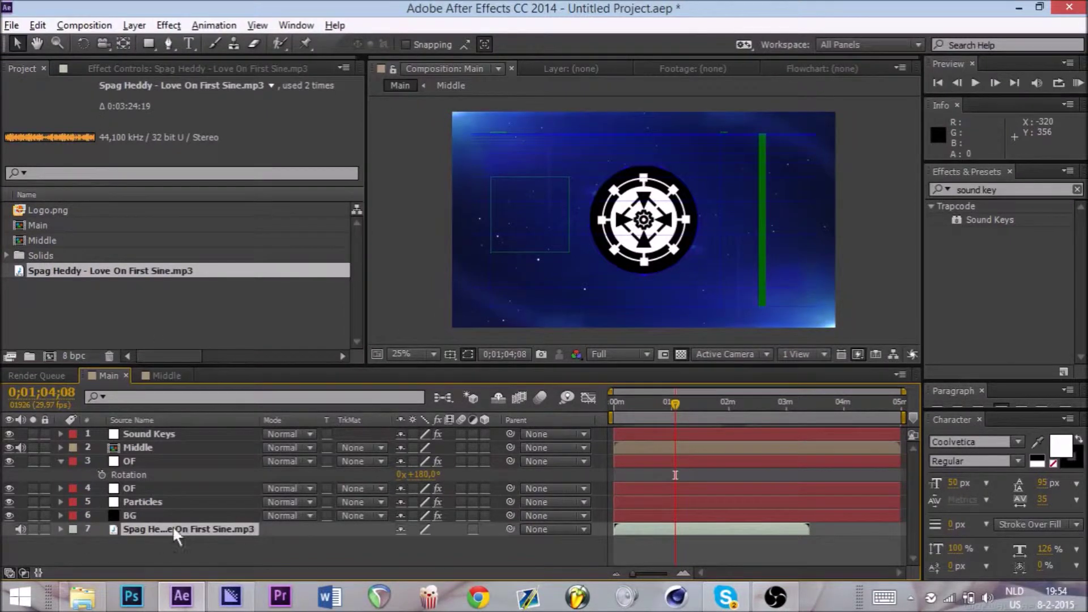
- Set the Sound Keys effect's Audio Layer to Spag Heddy - Love On First Sine.mp3
left_click(155, 67)
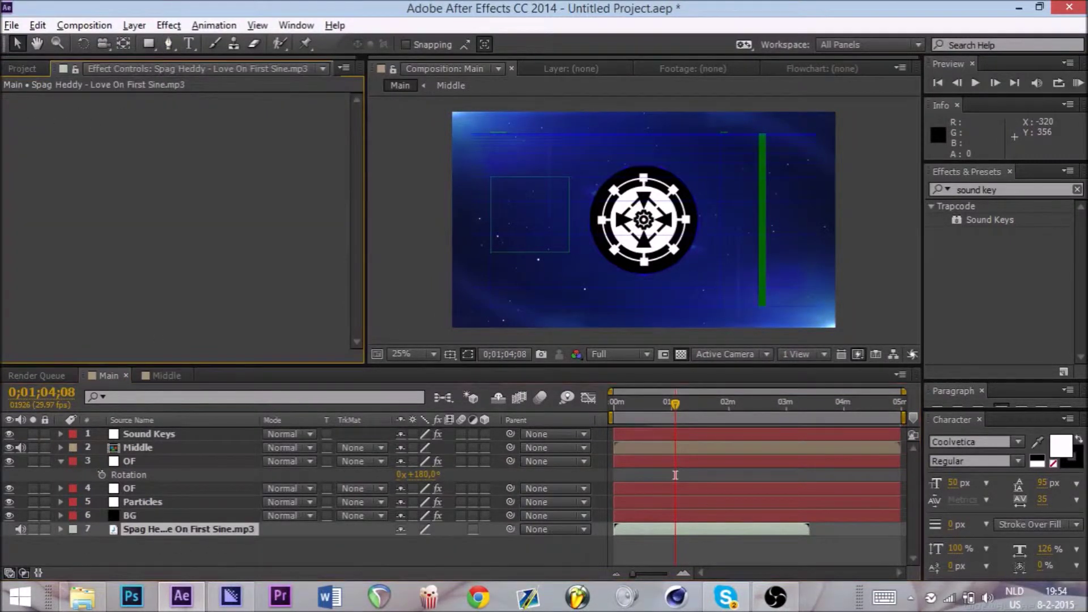
left_click(17, 72)
left_click(153, 432)
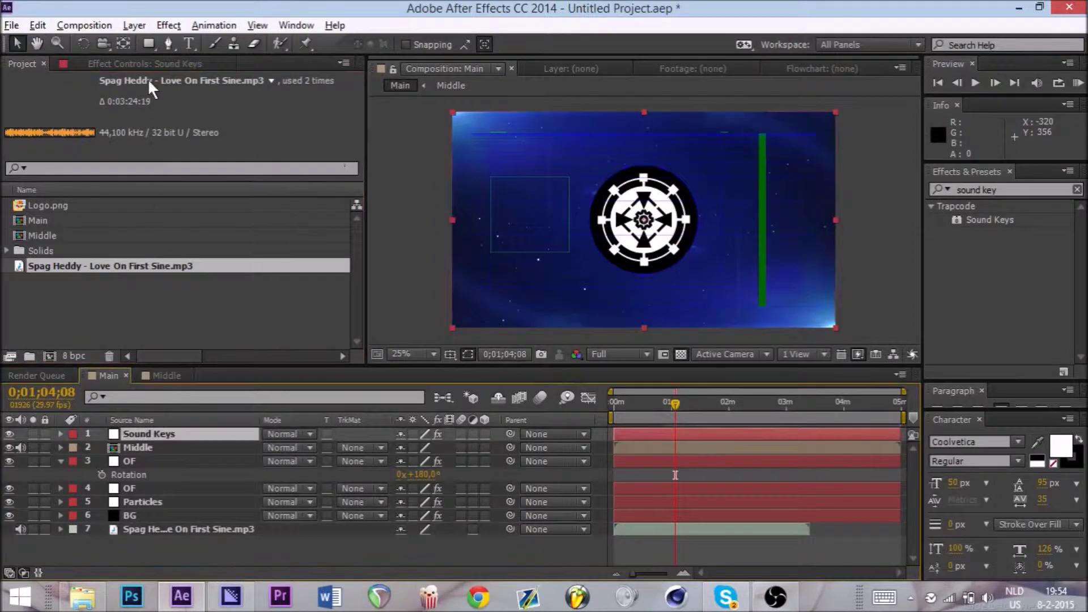
left_click(155, 64)
left_click(206, 107)
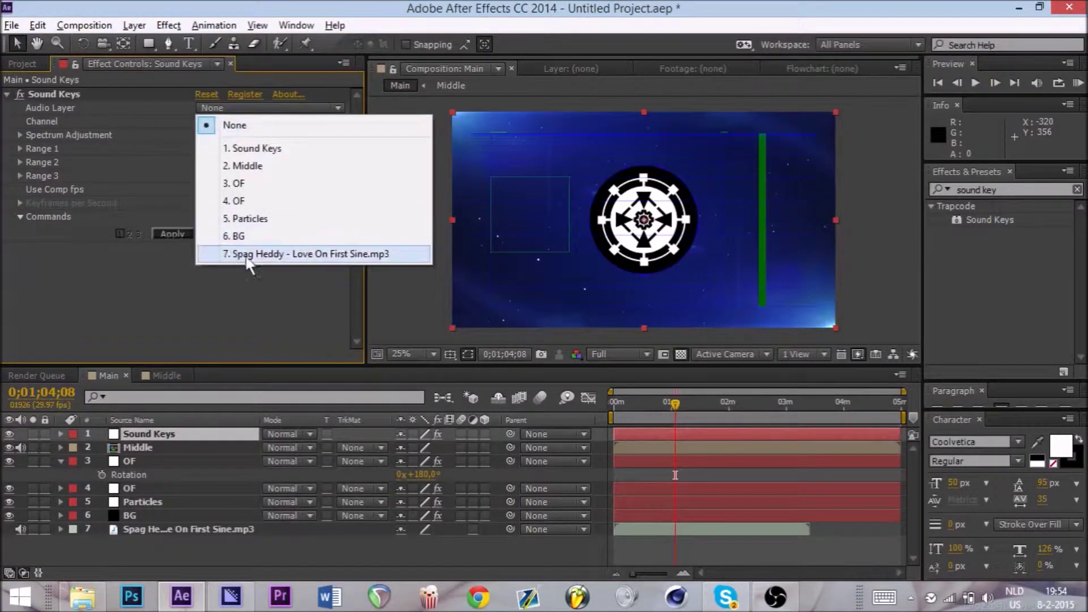
left_click(267, 255)
- Set Mid and Treble to 0 in the Sound Keys Spectrum Adjustment
left_click(20, 135)
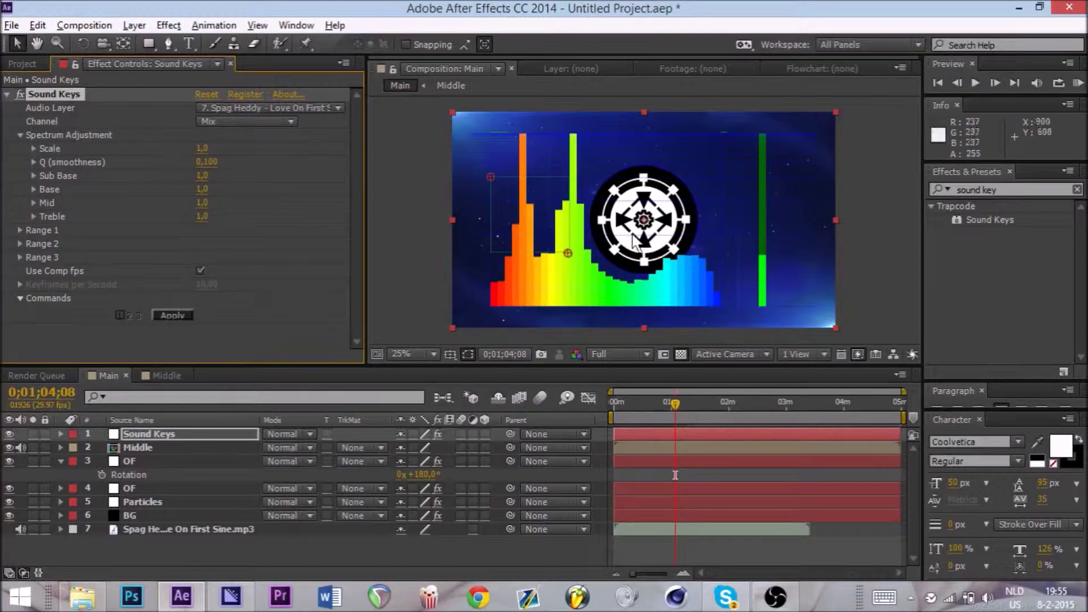
left_click_drag(149, 208, 142, 209)
left_click_drag(214, 218, 122, 224)
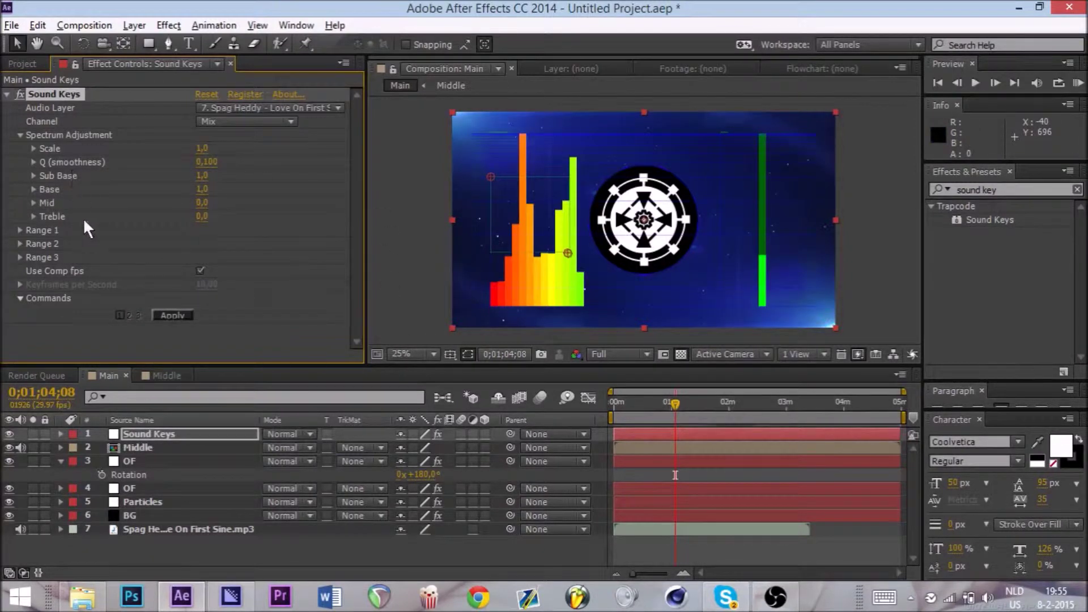
- Try higher Q (smoothness) and Scale values in the Sound Keys Spectrum Adjustment, undoing each change
left_click_drag(207, 161, 406, 187)
key("ctrl+z")
left_click_drag(205, 146, 733, 164)
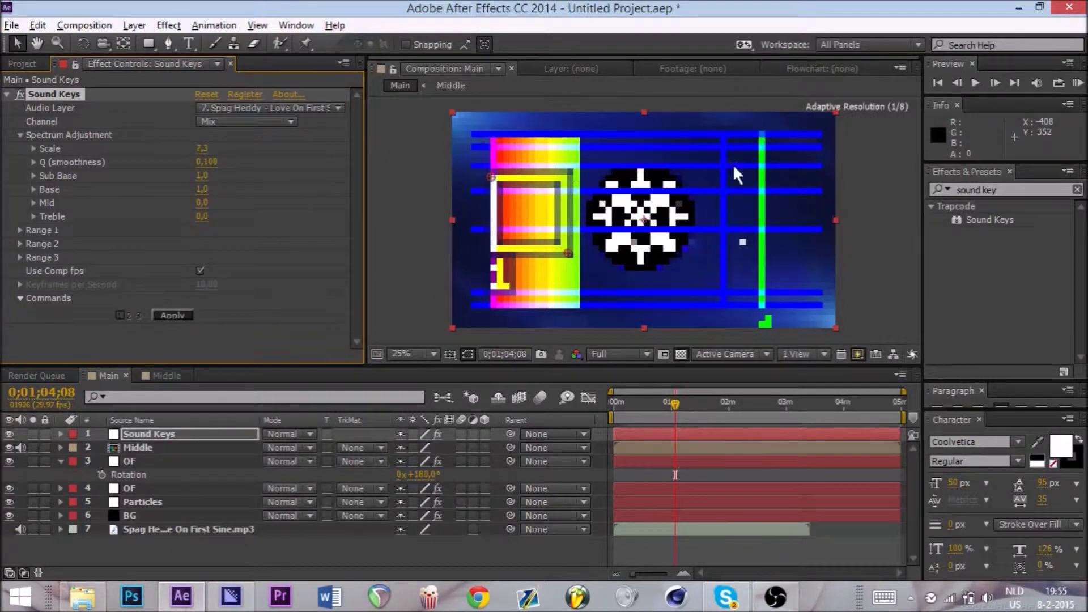
key("ctrl+z")
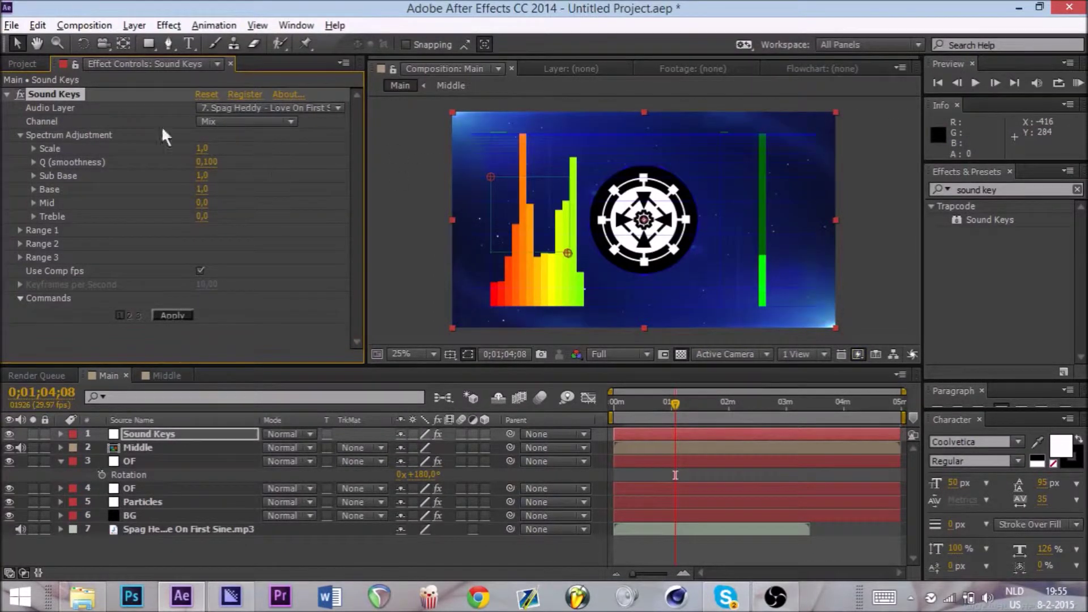
- Set the Y value of Range 1 Corner 1 to 100 and that of Range 1 Corner 2 to 700
left_click(20, 135)
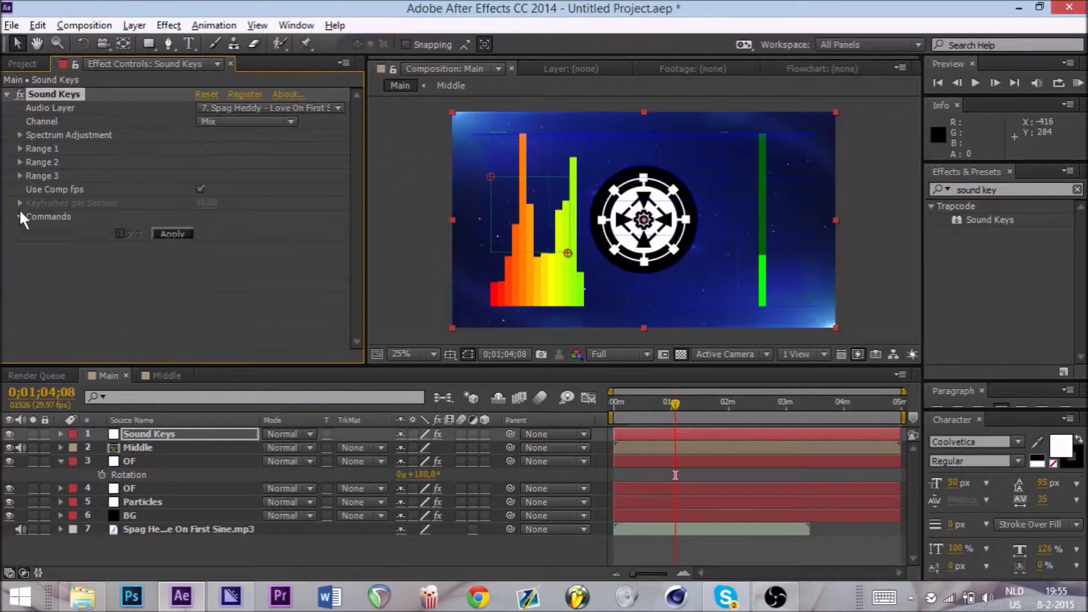
left_click(20, 148)
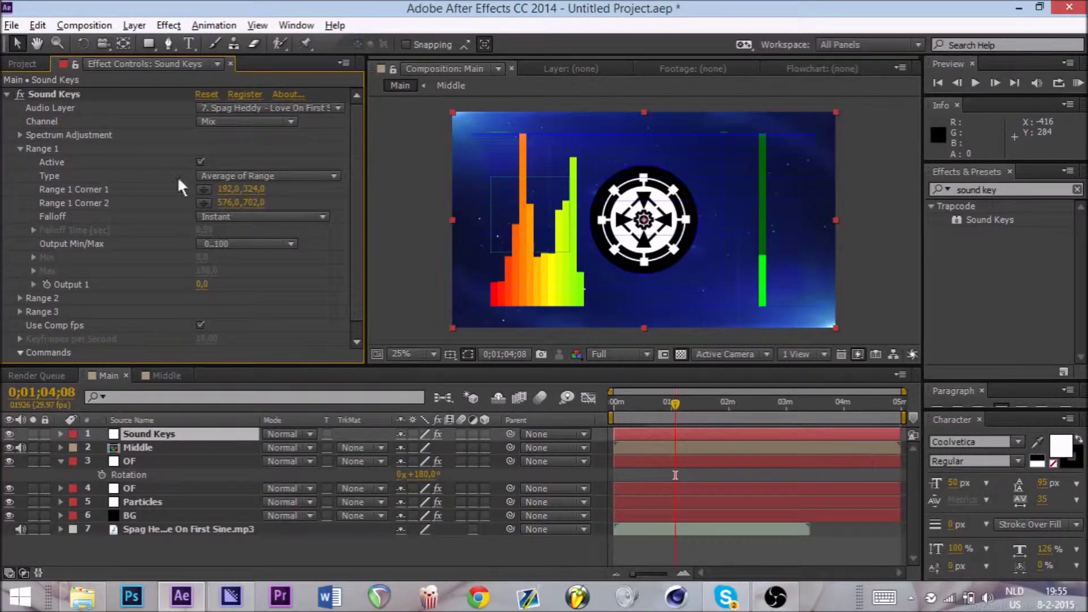
left_click_drag(260, 193, 281, 199)
left_click(222, 202)
key("Tab")
type("700")
key("Return")
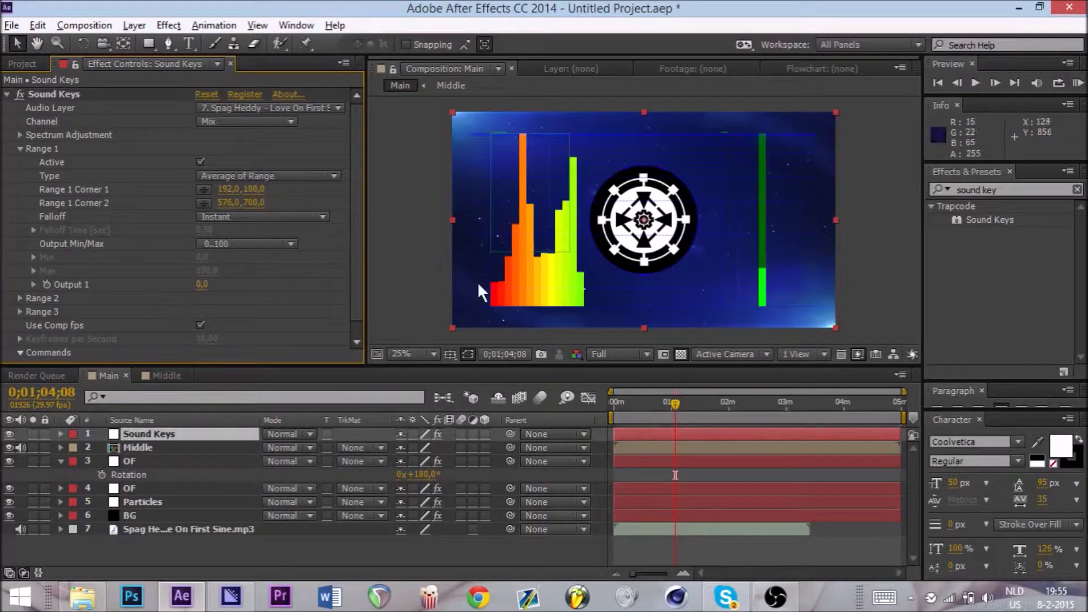
- Widen Range 1 over the remaining spectrum bars by setting the X value of Range 1 Corner 2 to 655
scroll(559, 248, "up", 4)
scroll(511, 290, "down", 2)
scroll(511, 291, "down", 2)
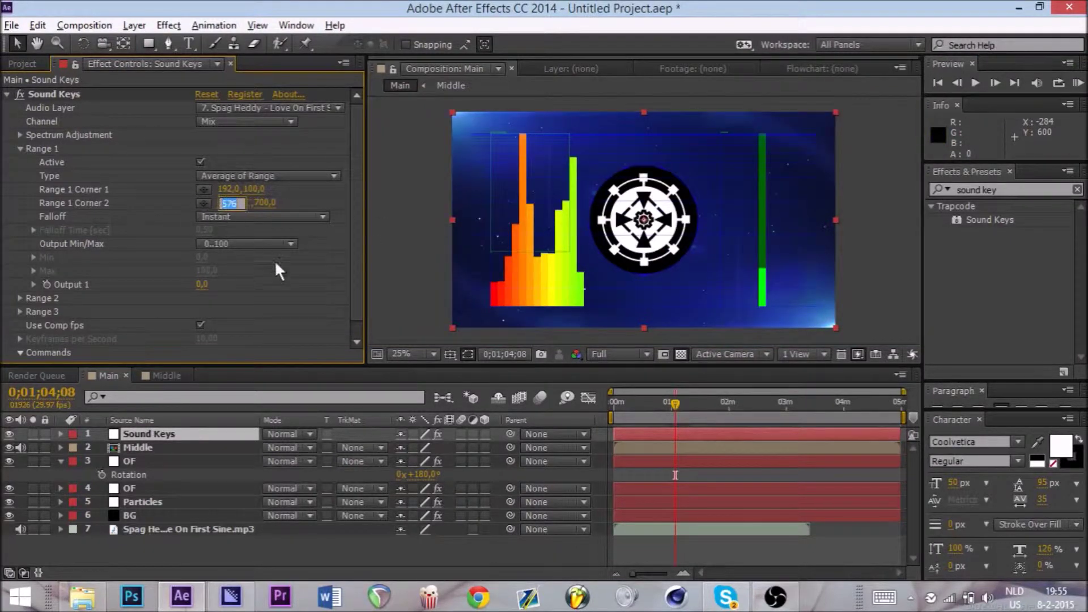
left_click_drag(225, 203, 277, 204)
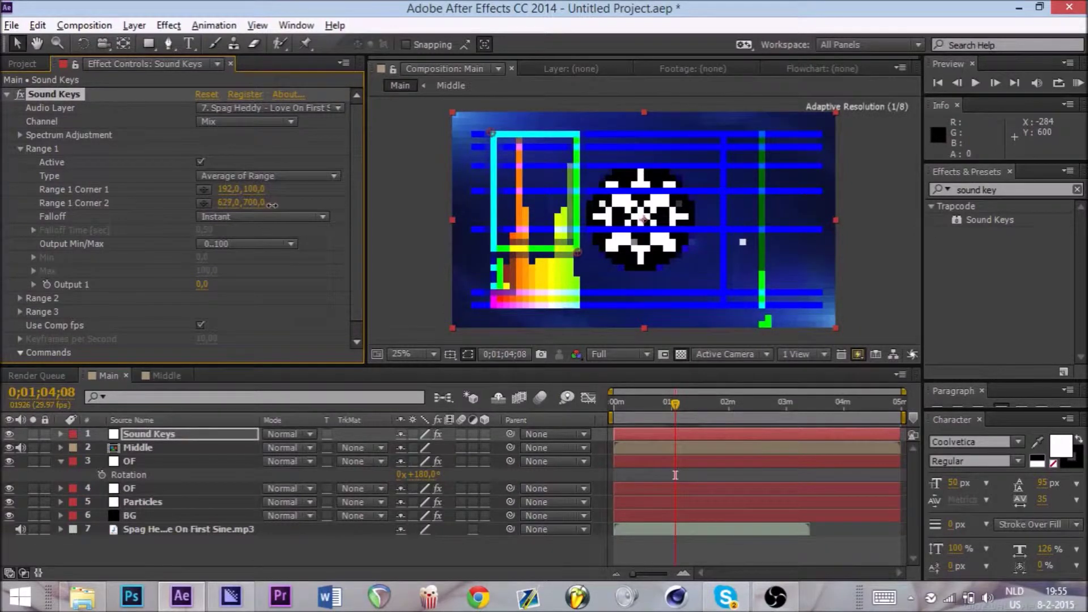
scroll(635, 221, "up", 2)
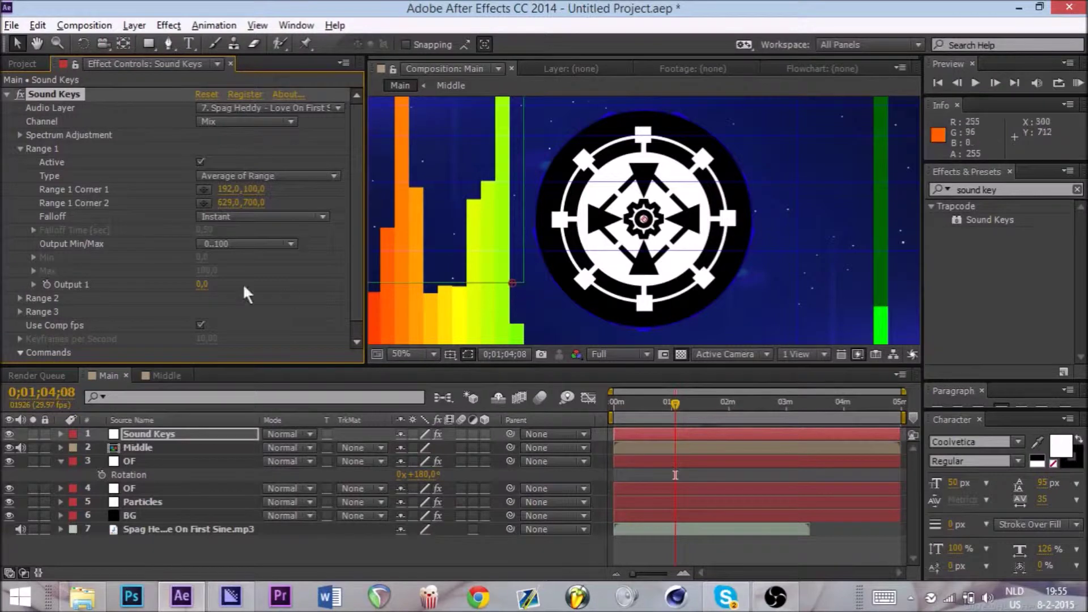
left_click(229, 202)
type("6")
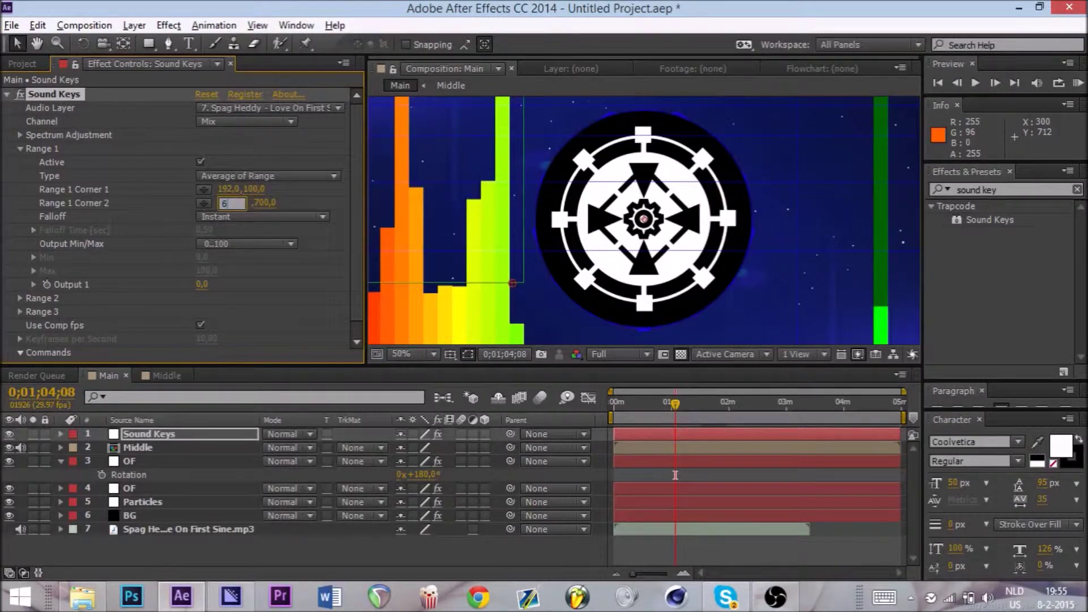
type("50")
key("Return")
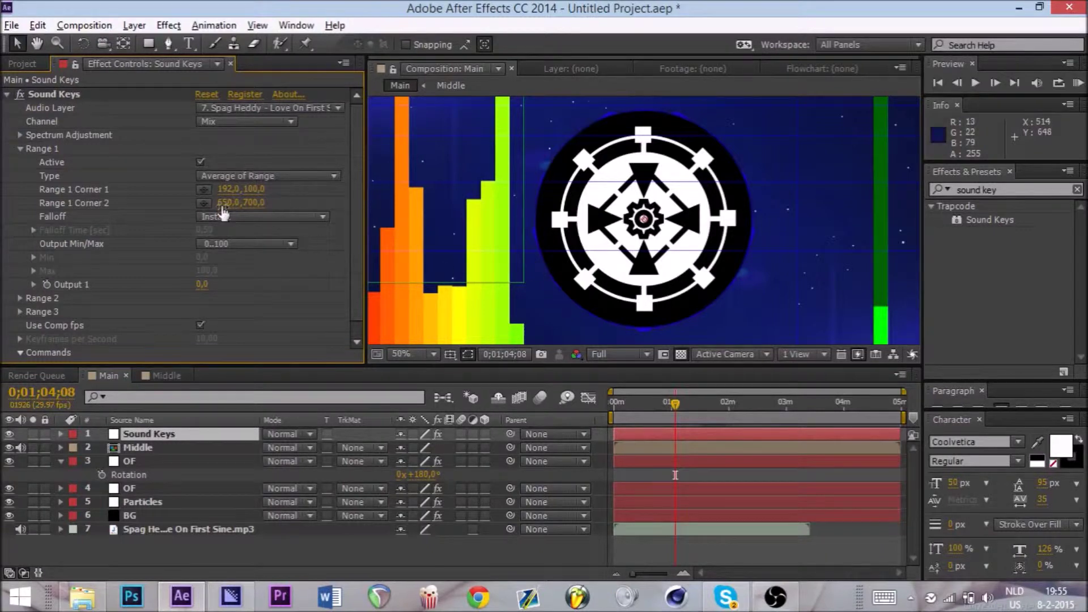
left_click_drag(233, 204, 229, 206)
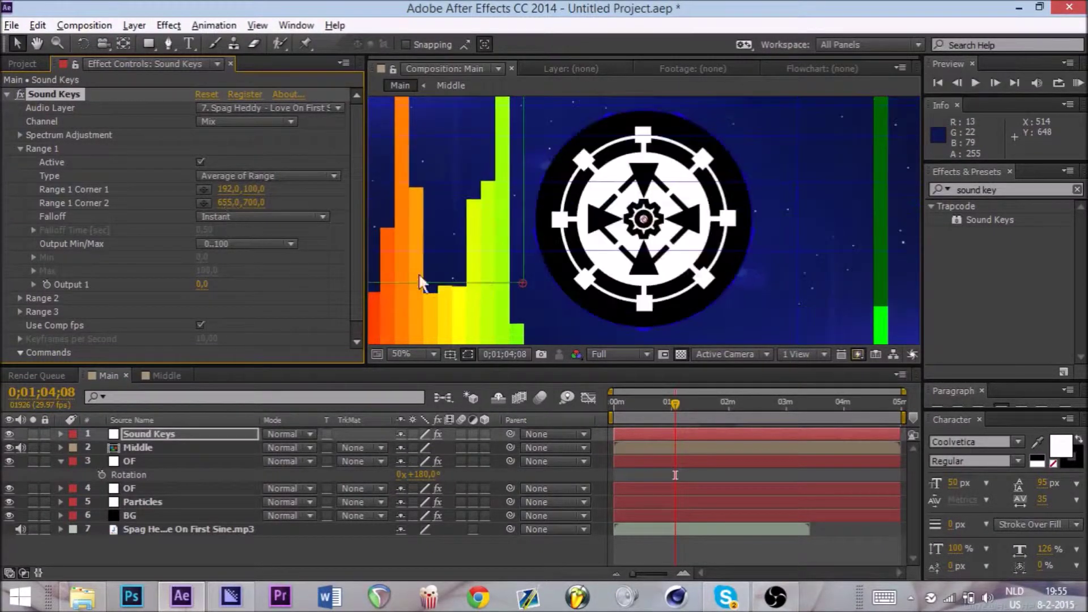
- Activate Range 2 of the Sound Keys effect, keeping the Range 1 settings open for reference
left_click(21, 148)
left_click(18, 161)
left_click(20, 149)
scroll(63, 174, "down", 2)
left_click(199, 276)
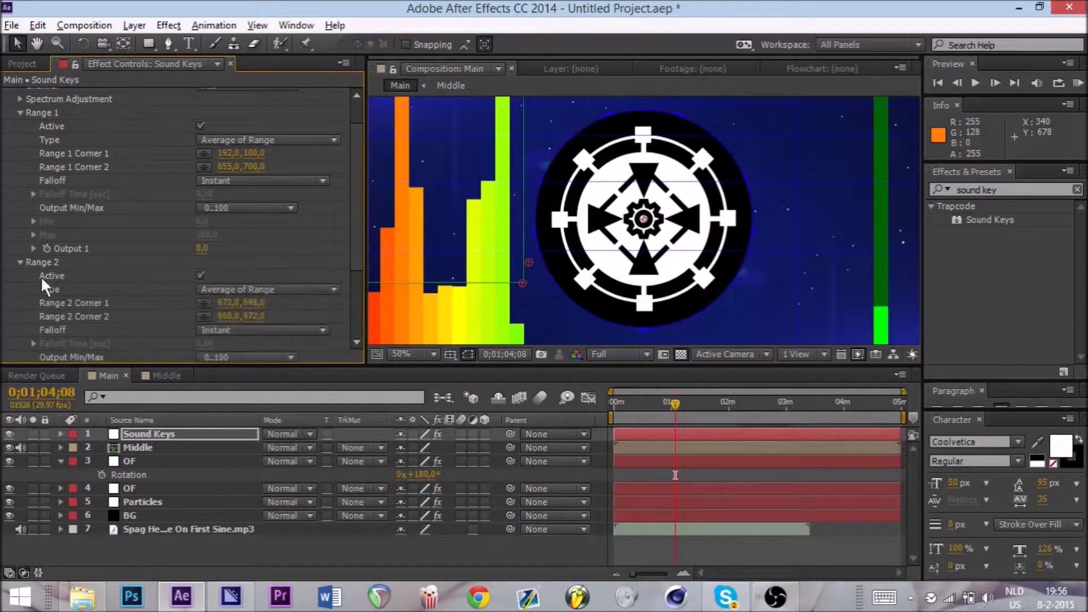
- Match Range 2 to Range 1 by setting Corner 1 to 192, 100 and Corner 2 to 655, 700
left_click(225, 307)
type("192")
key("Tab")
type("100")
key("Tab")
type("655")
key("Tab")
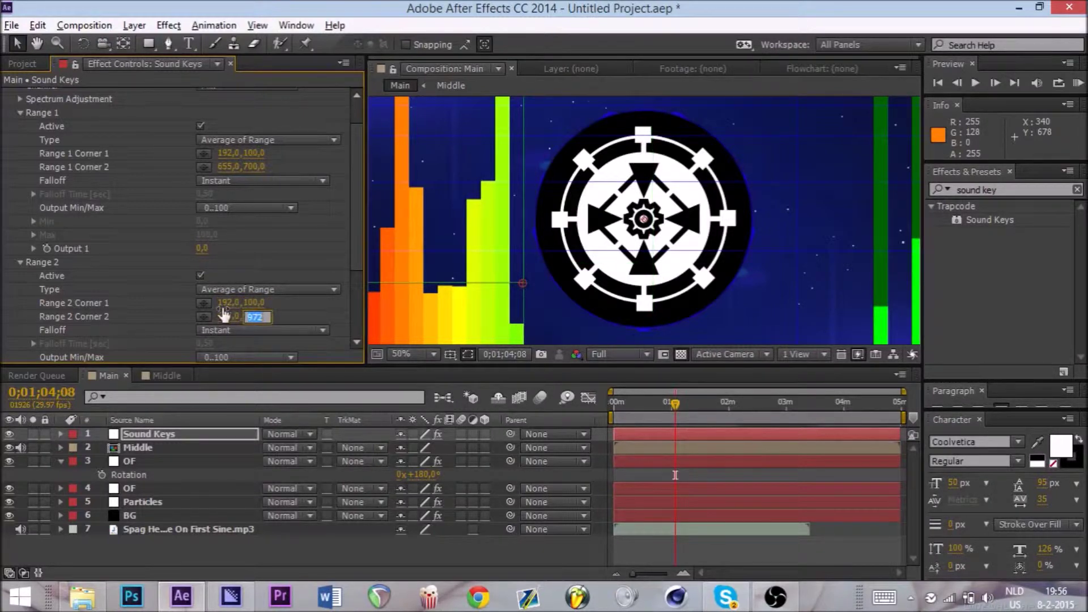
type("700")
key("Return")
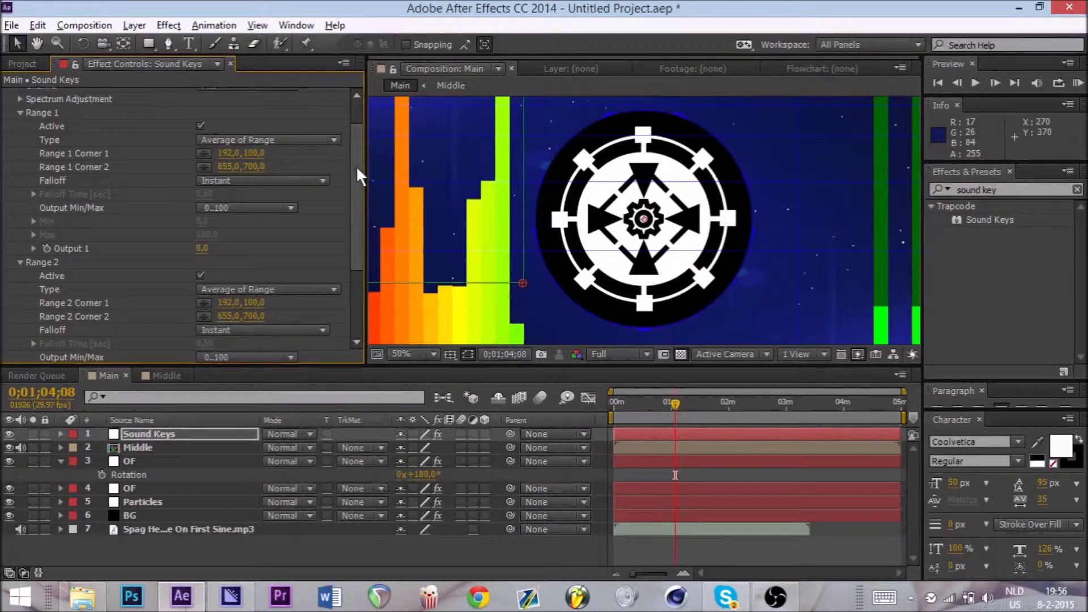
- Set Range 2's Output Min/Max to Custom with a Max of 15, and collapse the Range 1 and Range 2 settings
scroll(355, 158, "down", 5)
left_click(235, 242)
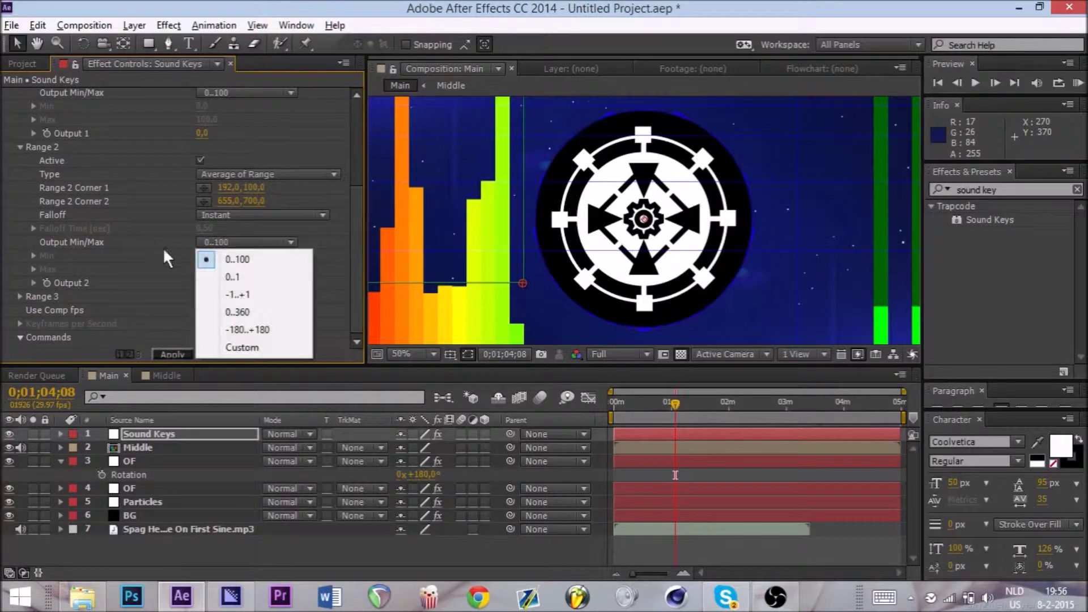
left_click(250, 348)
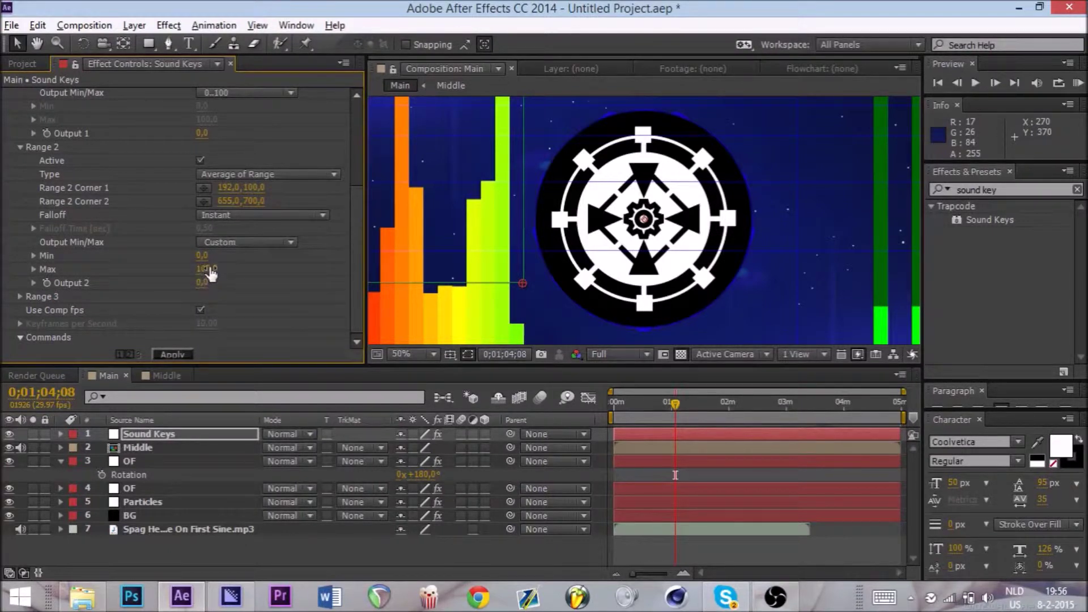
left_click(204, 270)
type("15")
key("Return")
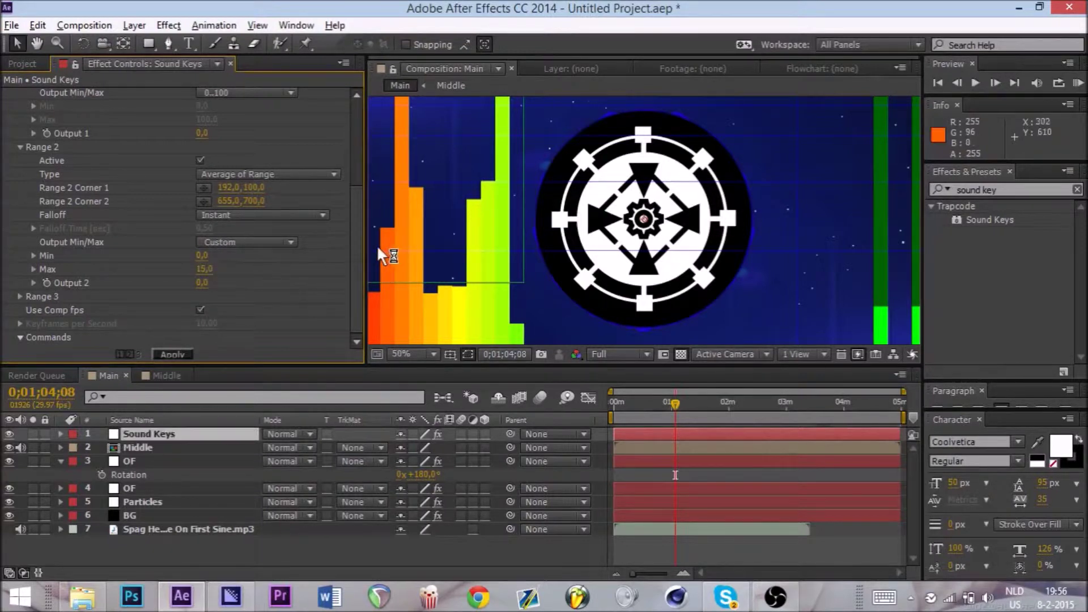
left_click_drag(357, 286, 355, 206)
left_click(21, 148)
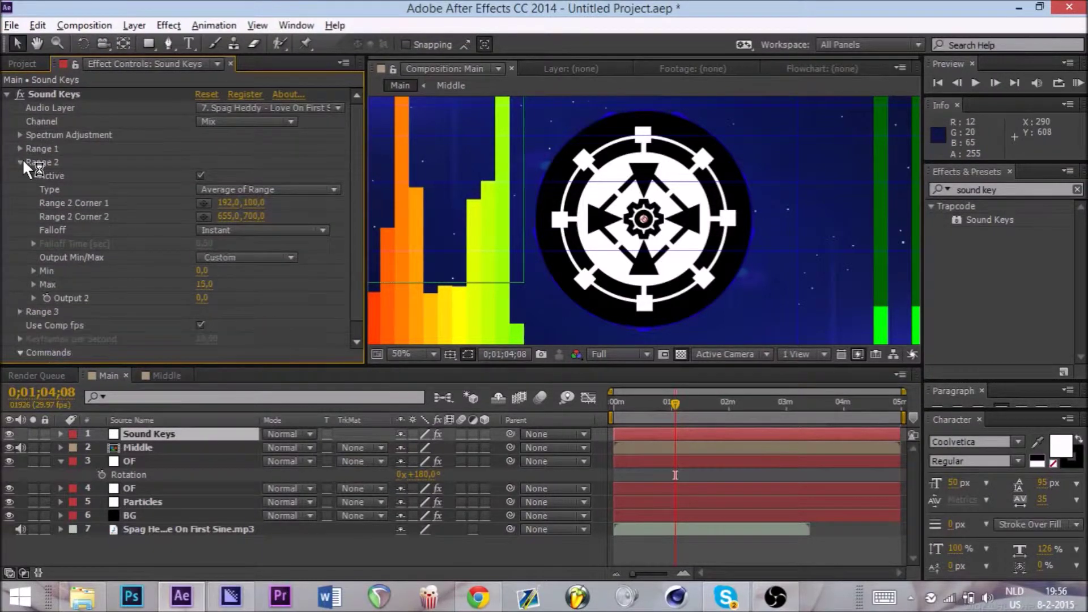
left_click(21, 162)
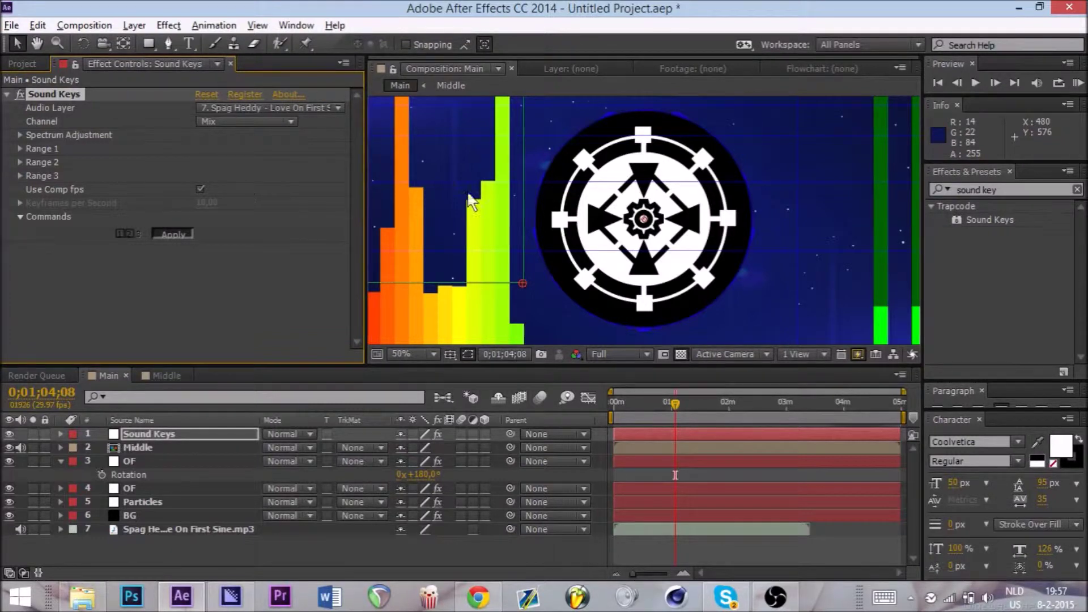
mouse_move(785, 602)
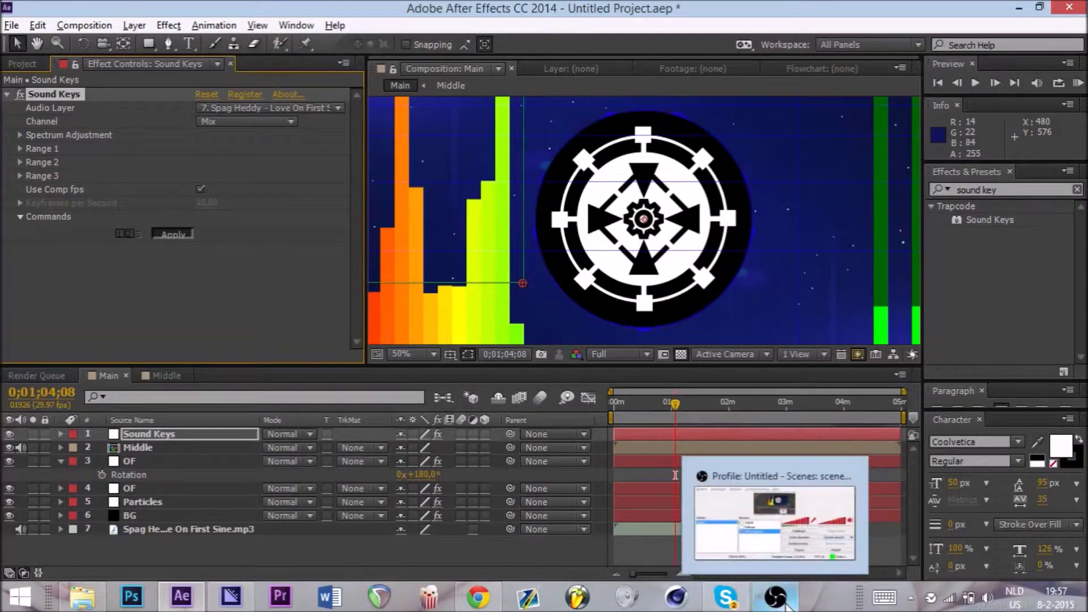
mouse_move(724, 605)
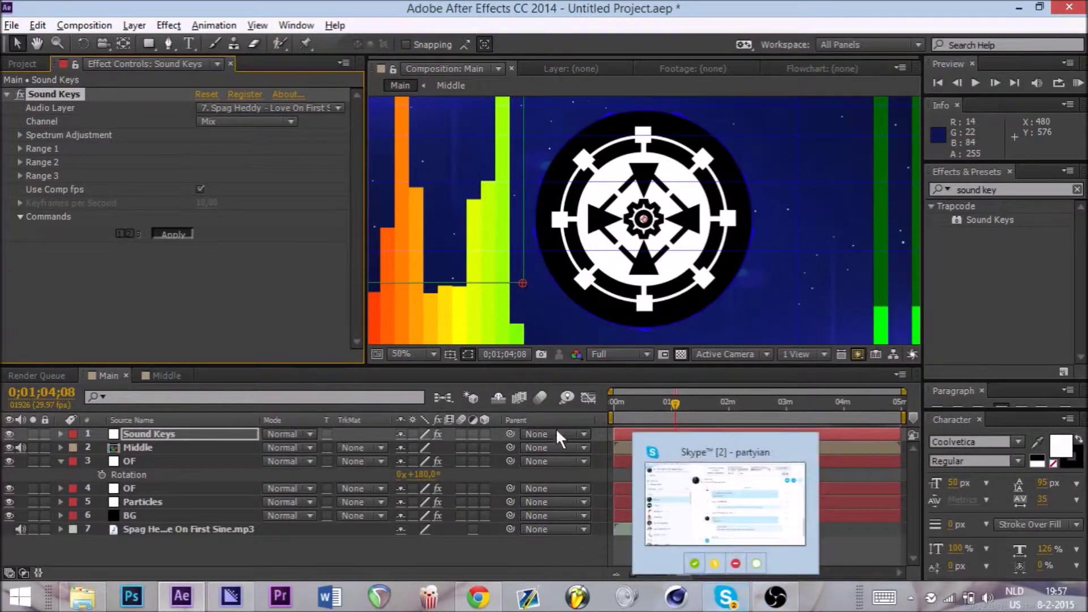
mouse_move(193, 578)
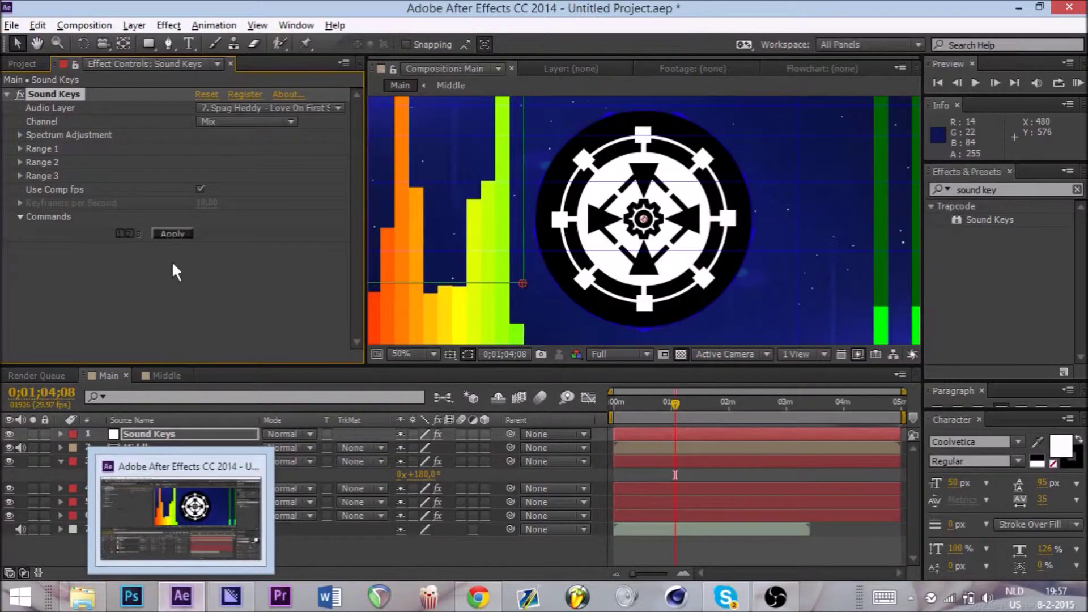
left_click(264, 253)
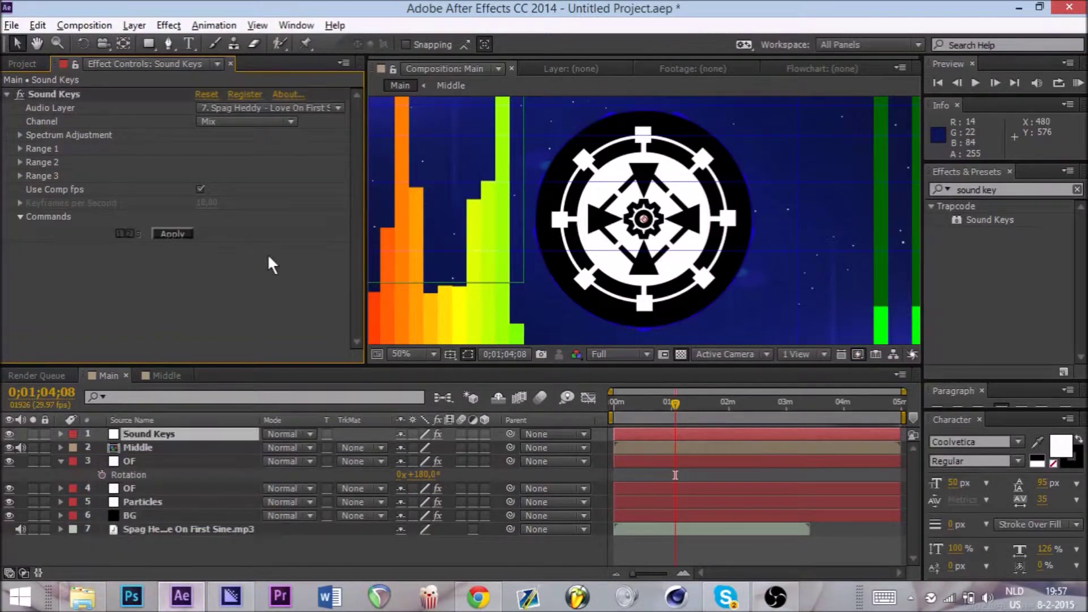
- Review the Range 1 and Range 2 settings and outputs of the Sound Keys effect, and collapse both groups
left_click(19, 149)
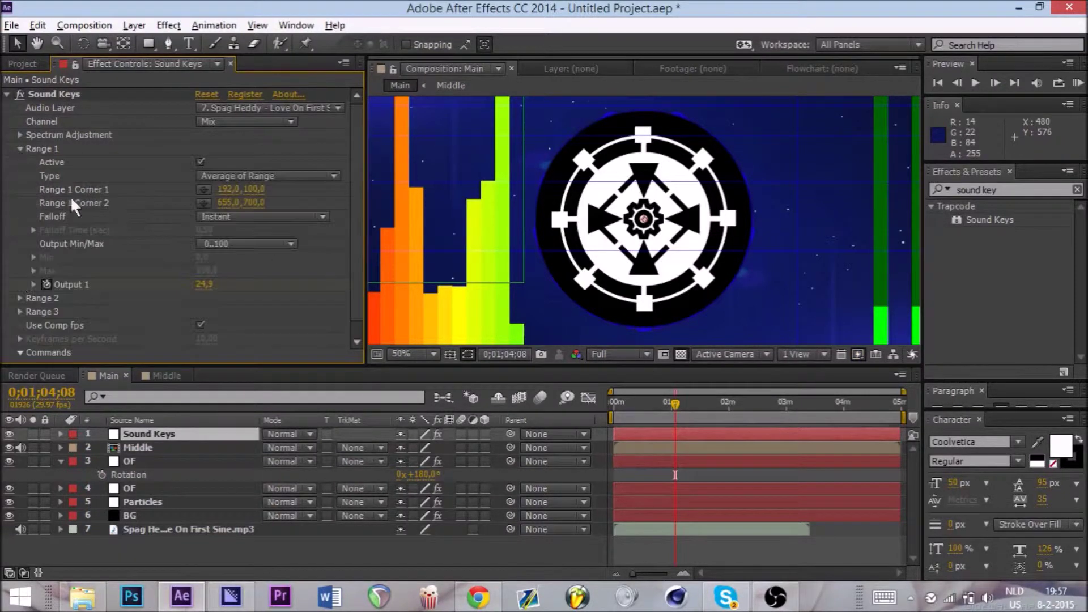
left_click(33, 284)
left_click(34, 284)
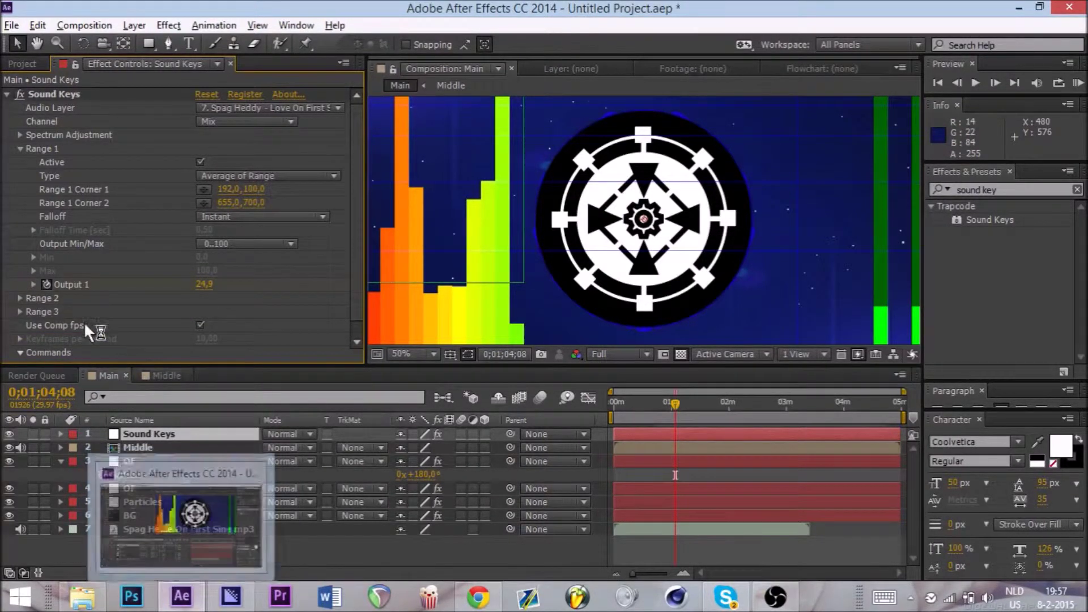
left_click(19, 148)
left_click(20, 162)
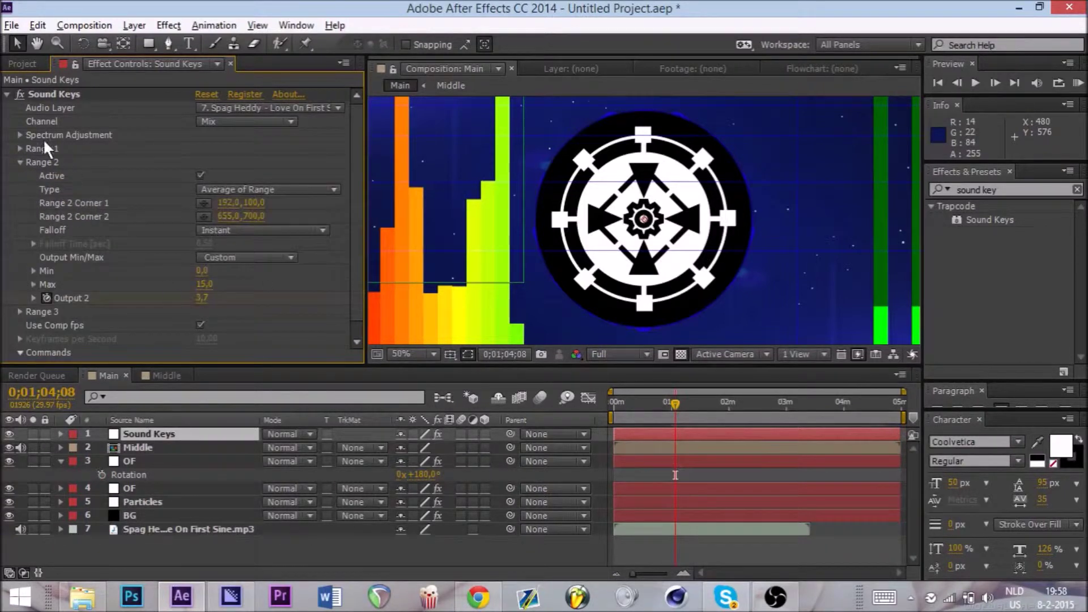
left_click(20, 163)
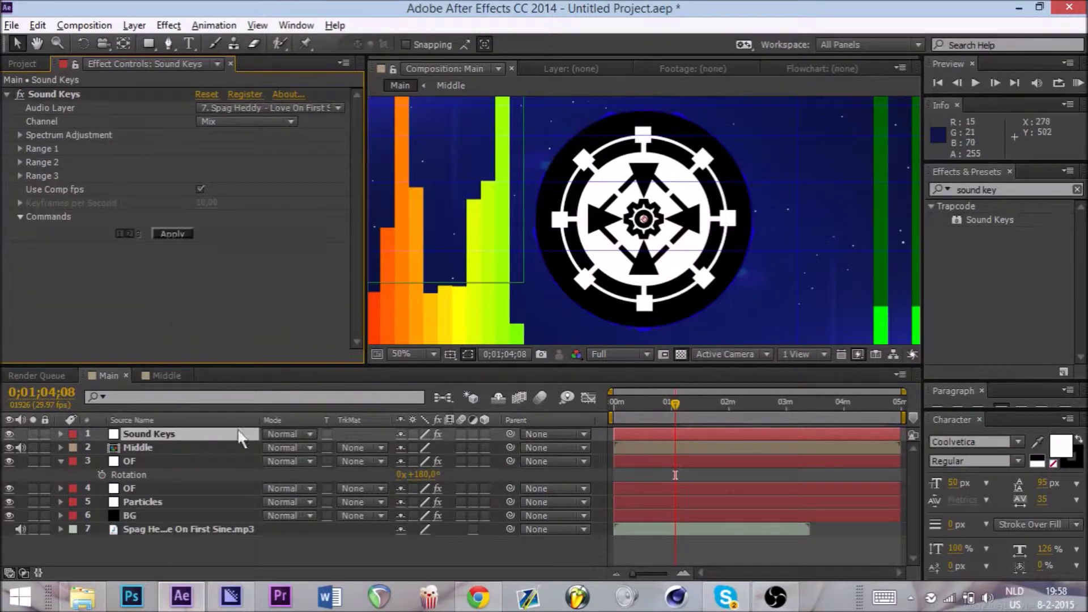
- Open Sound Keys Expressions.txt from the desktop in Notepad and copy the full Pulse Expression code, from minAudio through [s,s]
mouse_move(259, 366)
left_mouse_down()
mouse_move(262, 330)
mouse_move(264, 366)
left_mouse_up()
key("super+d")
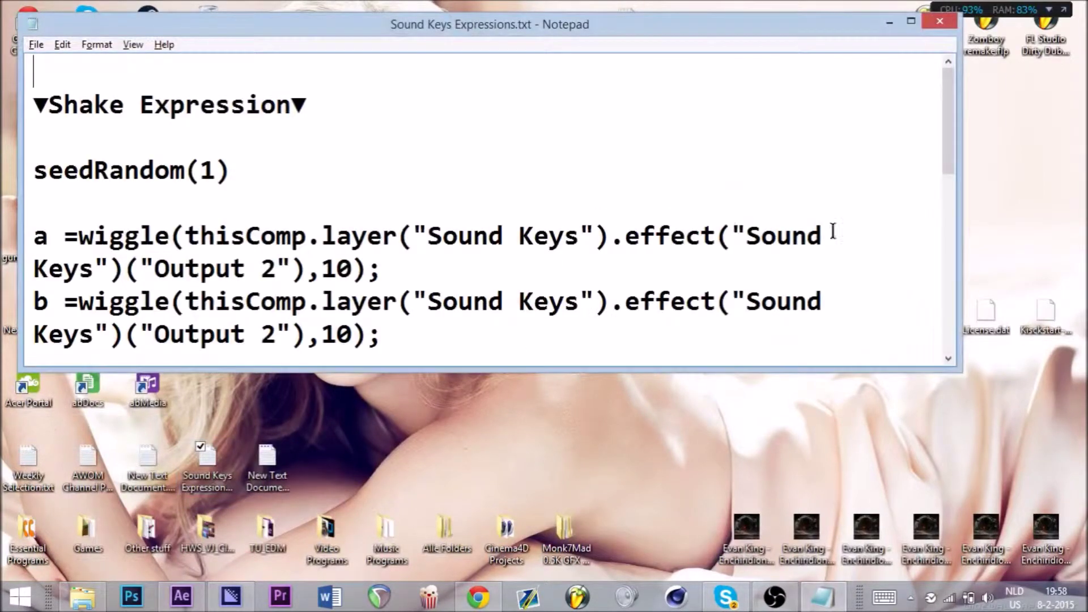
double_click(636, 31)
scroll(161, 387, "down", 2)
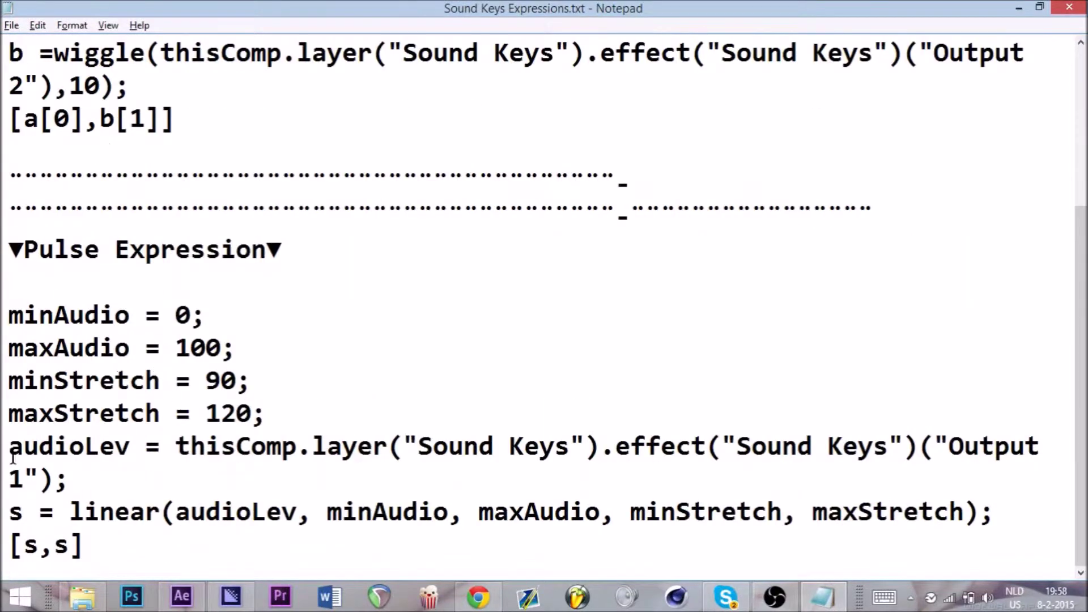
left_click(113, 547)
left_click_drag(142, 561, 8, 315)
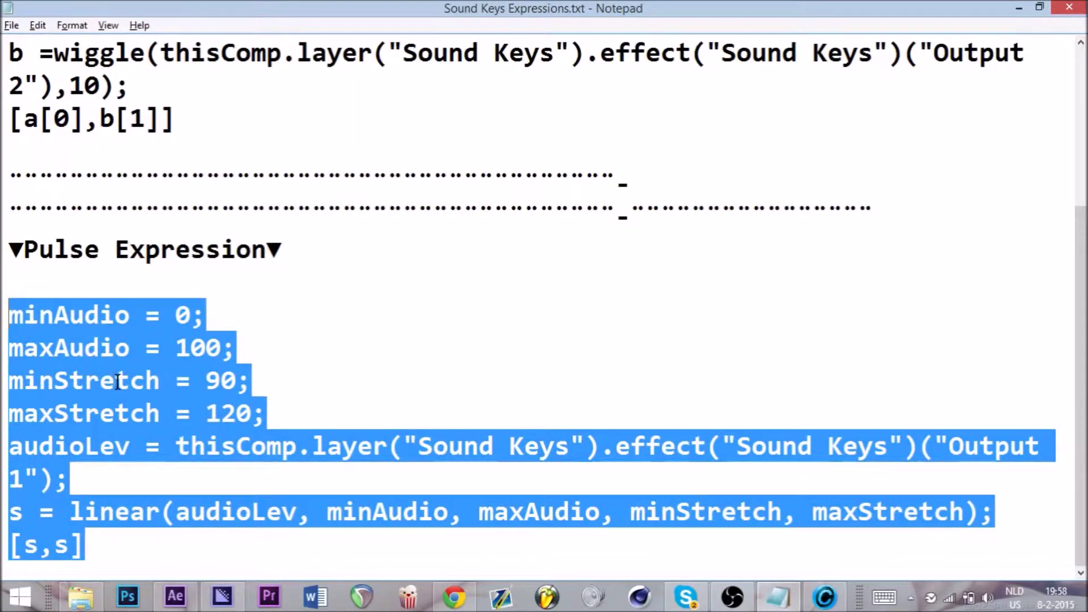
scroll(97, 380, "up", 1)
scroll(97, 380, "down", 1)
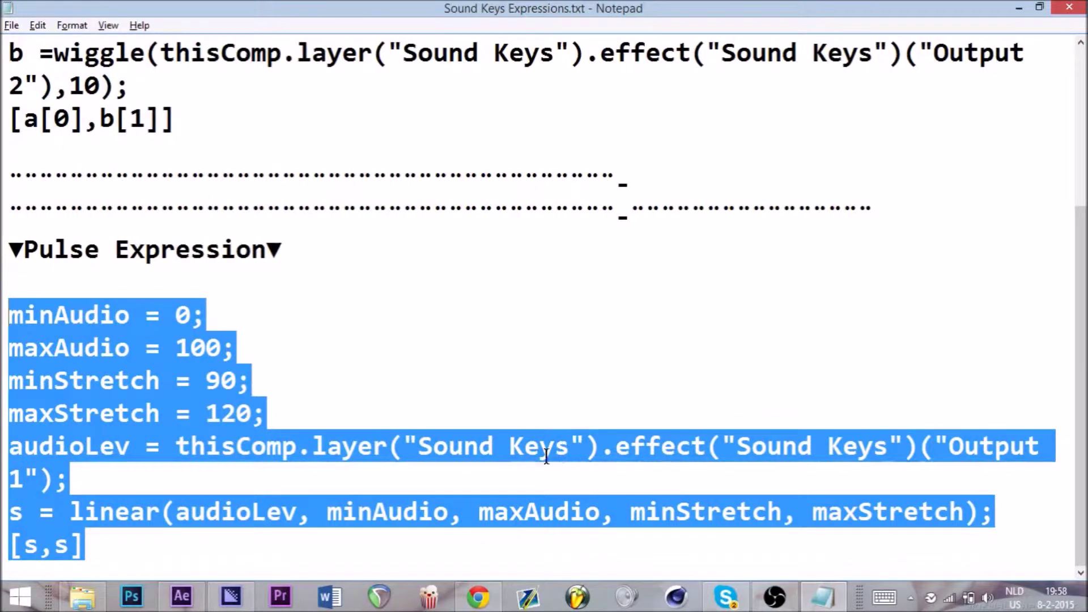
- Switch back to After Effects and hide the Sound Keys layer in the Main composition
mouse_move(235, 593)
left_click(182, 595)
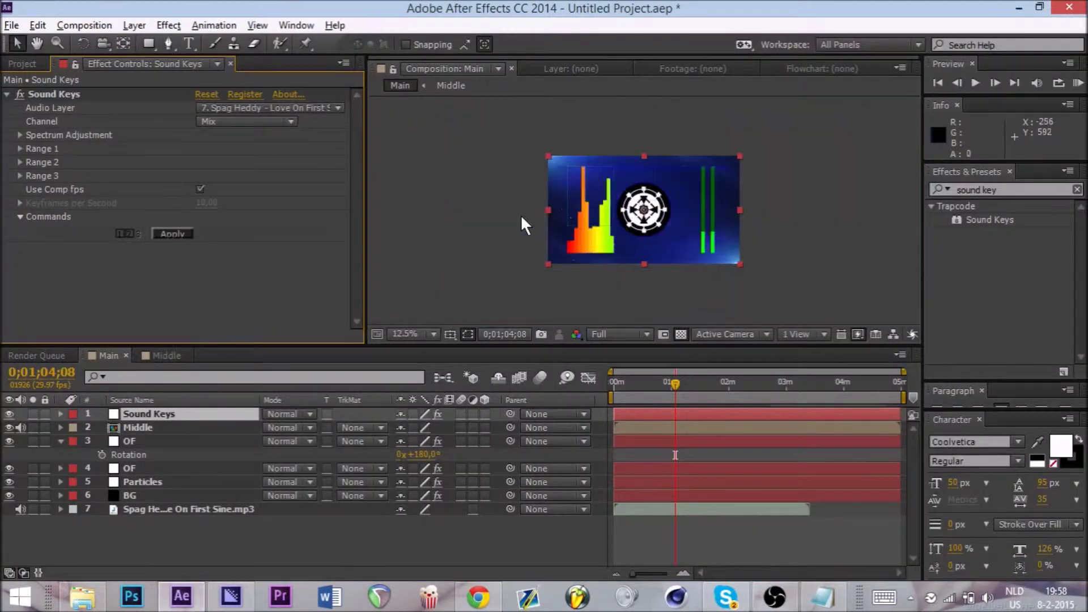
left_click(505, 215)
left_click(9, 414)
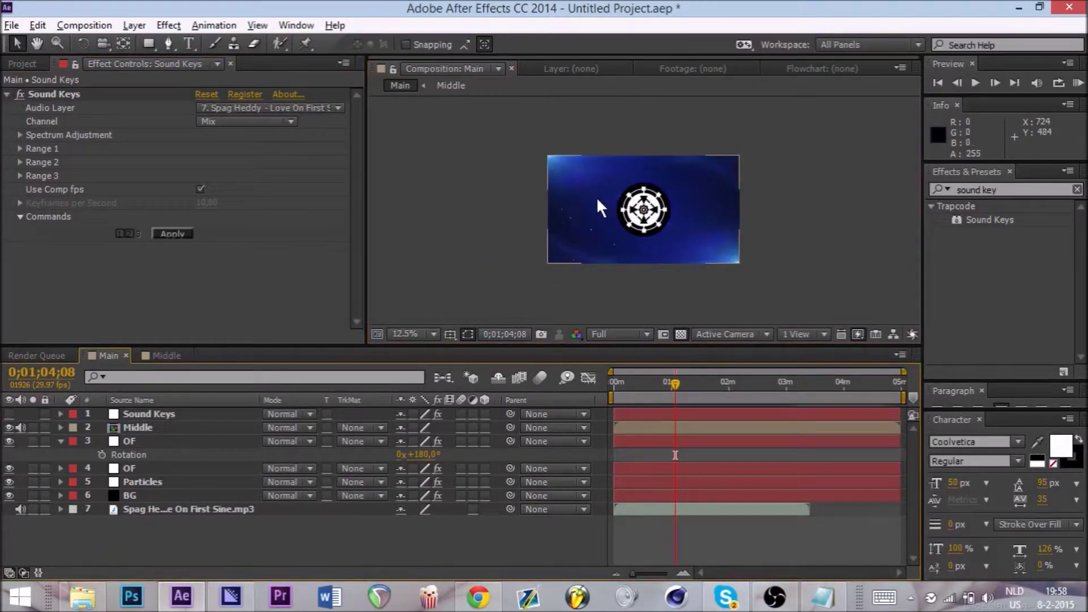
key("period")
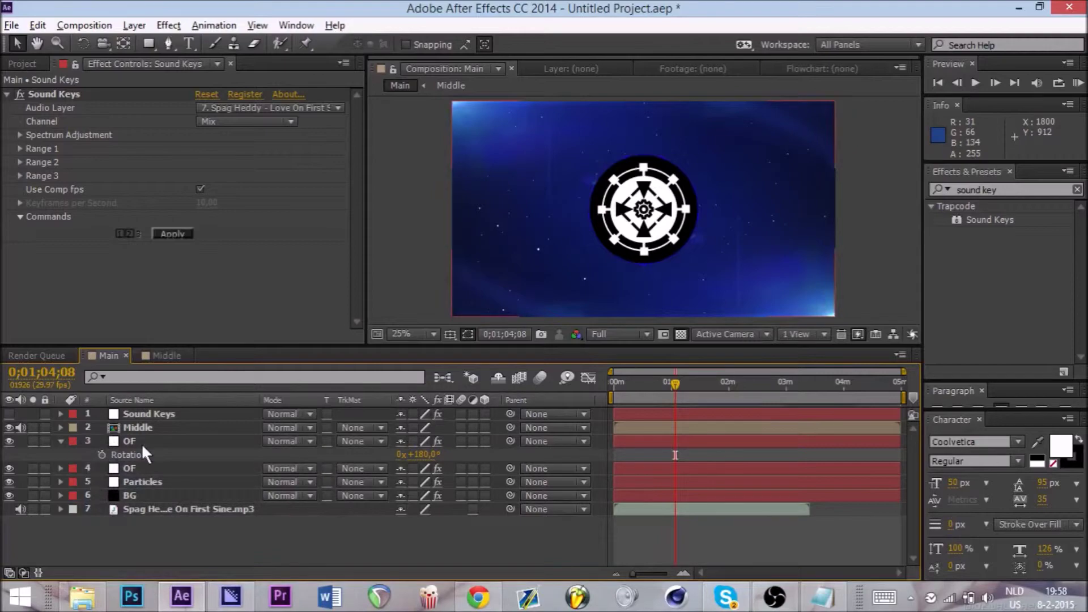
- Add an expression to the Middle layer's Scale and paste the copied pulse code into it
left_click(822, 596)
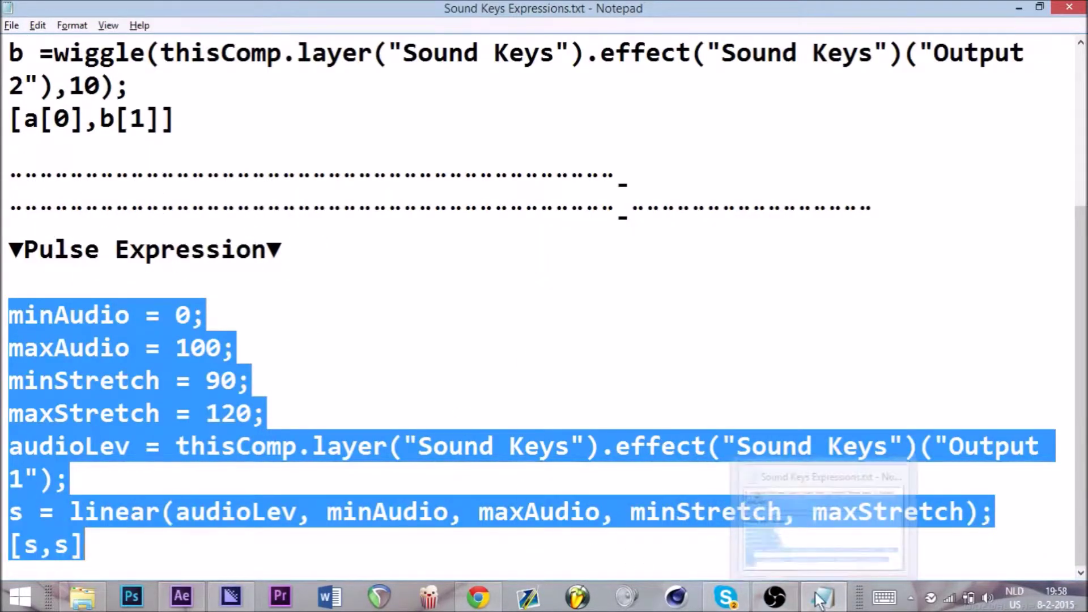
key("alt+Tab")
left_click(132, 430)
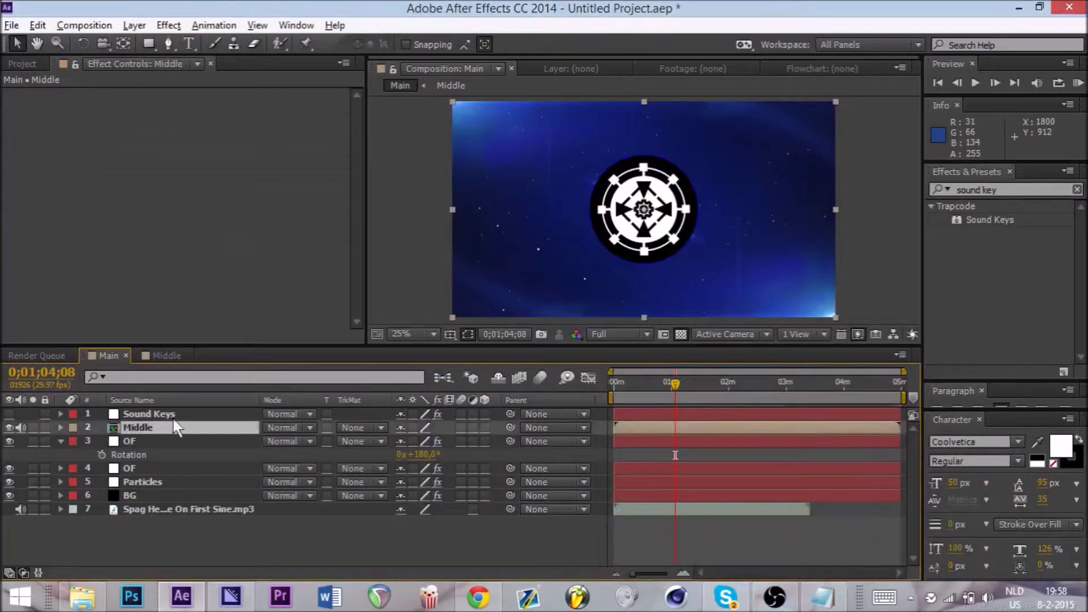
key("s")
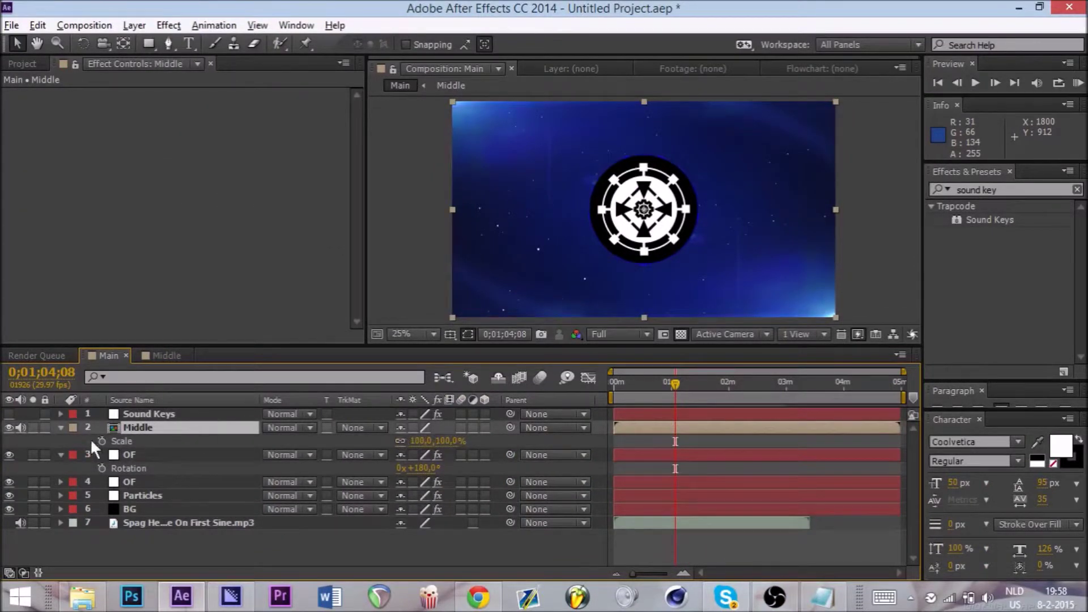
left_click(100, 440, "alt")
type("[s,s]")
- Set minStretch to 100 in Middle's Scale expression, and move the playhead to 0;01;48;08 to check the pulse
left_click_drag(687, 461, 687, 559)
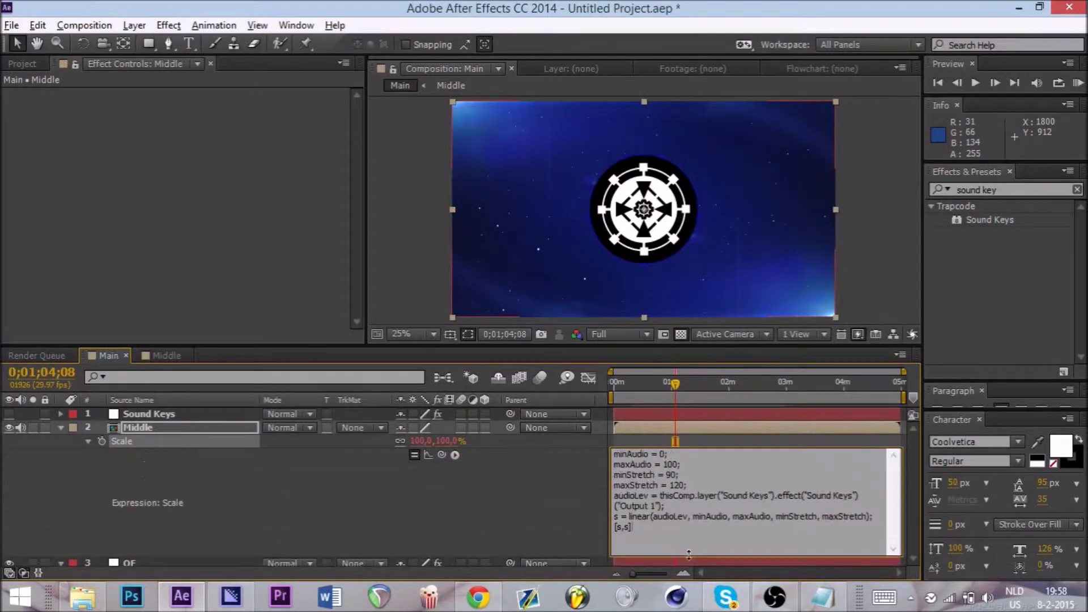
double_click(671, 475)
type("100")
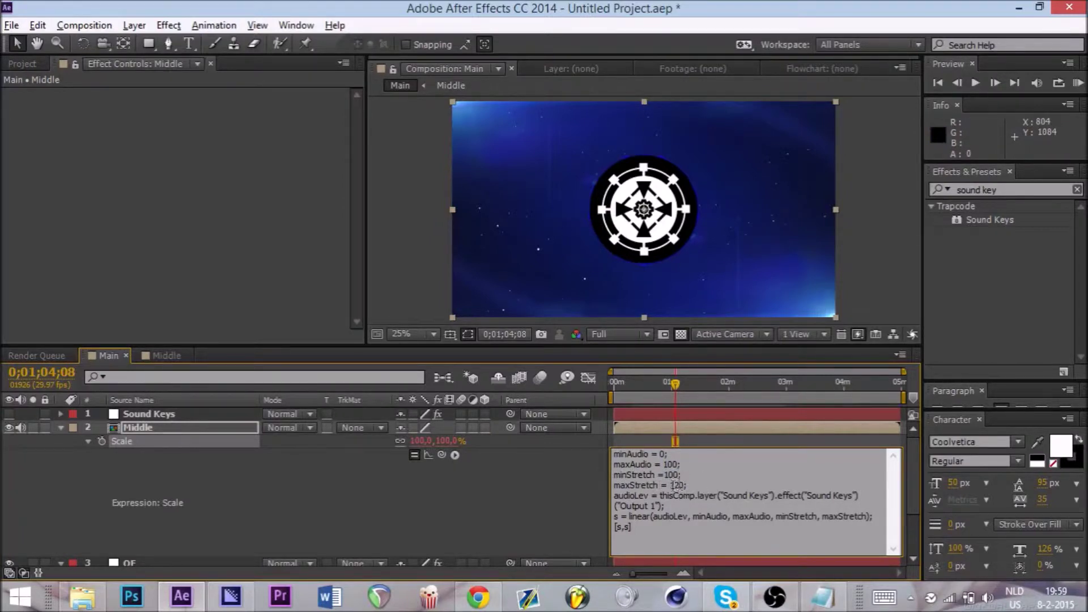
left_click(557, 485)
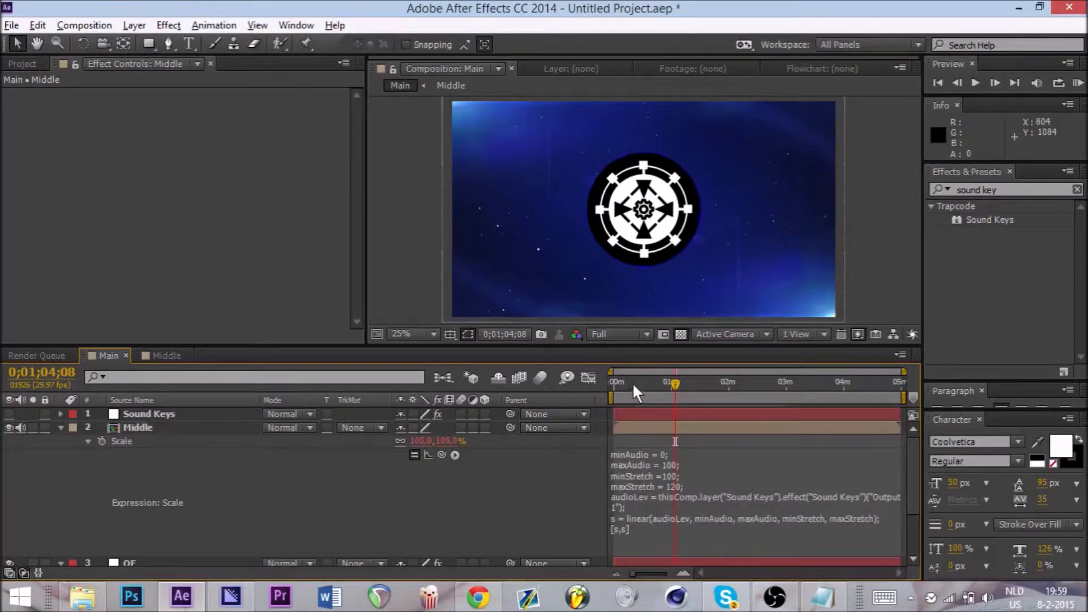
left_click_drag(672, 388, 717, 388)
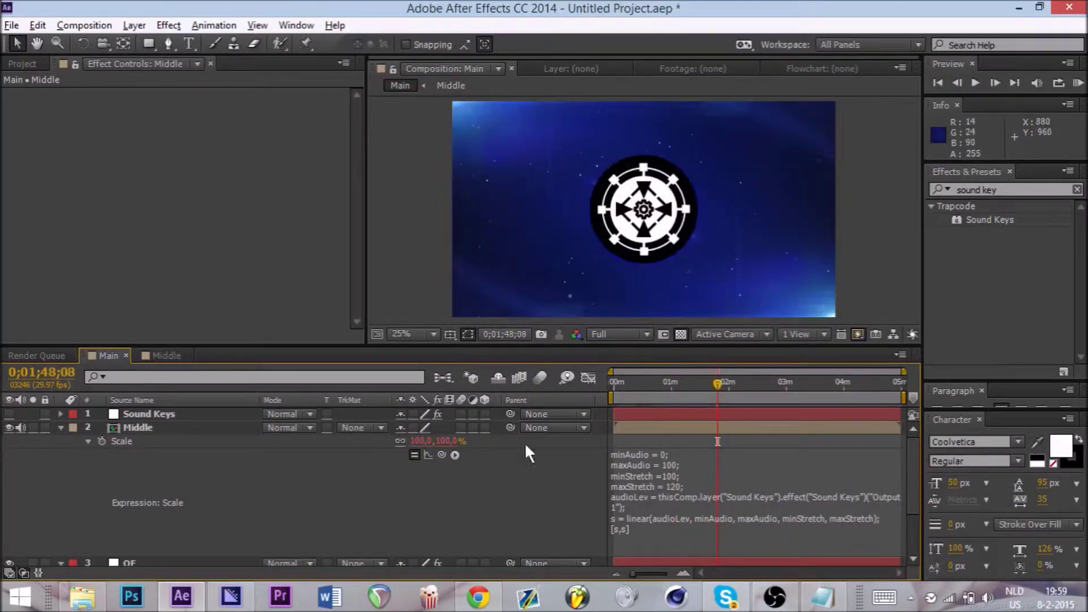
left_click(59, 427)
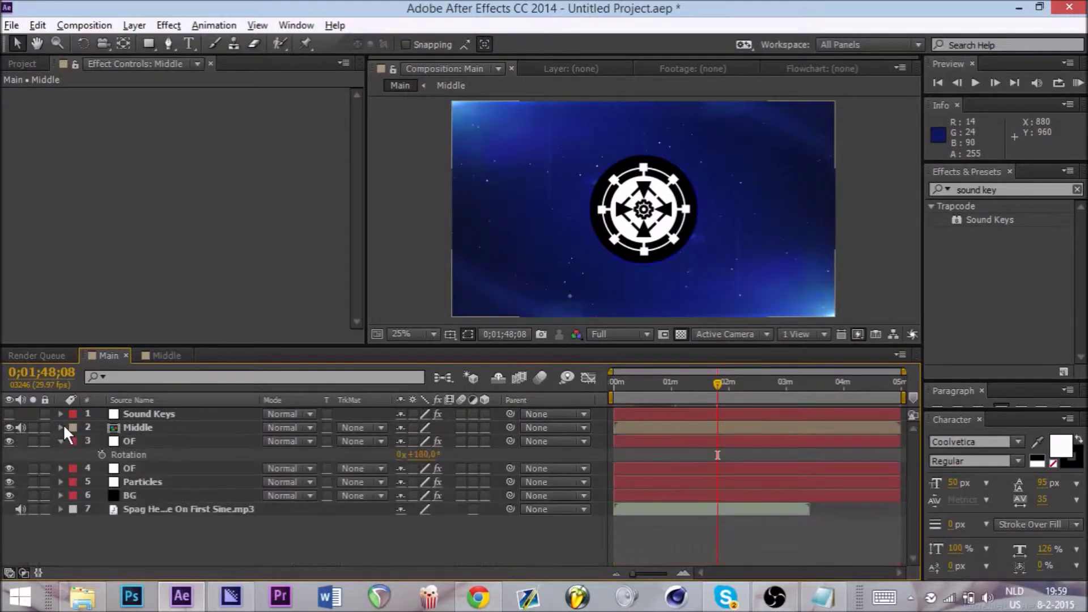
- Show the Middle layer's Position, and copy the Shake Expression from the Notepad file, including the seedRandom(1) line
left_click(144, 427)
key("p")
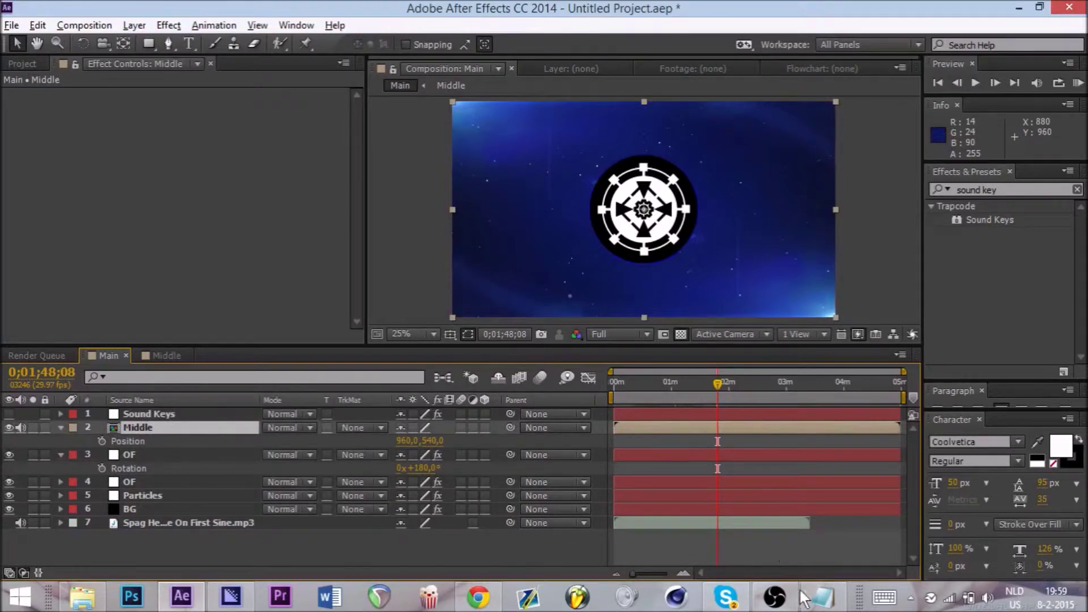
left_click(822, 597)
scroll(202, 260, "up", 3)
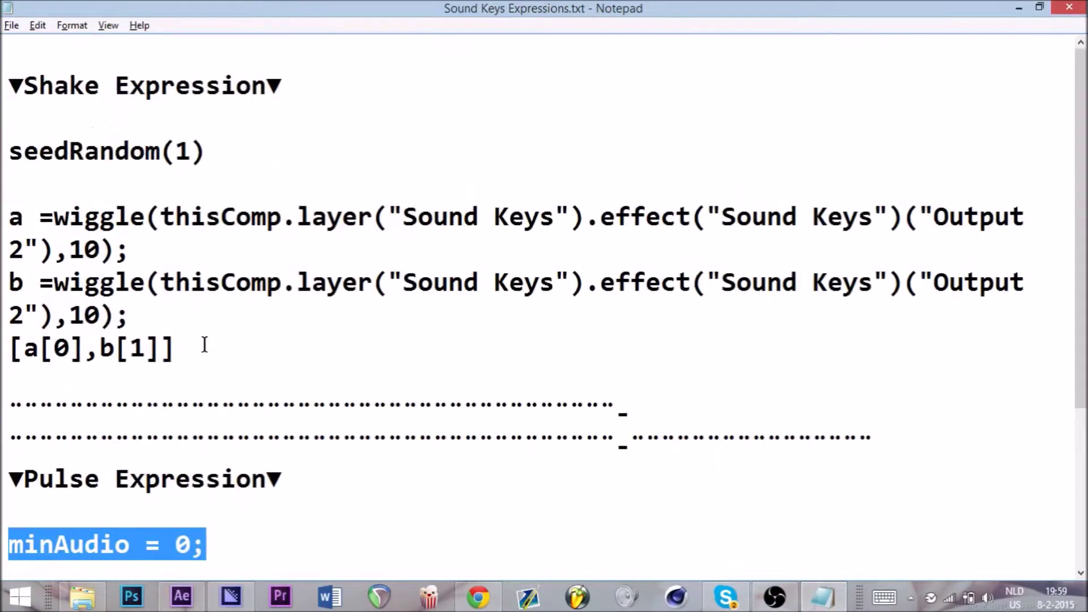
left_click_drag(204, 342, 43, 197)
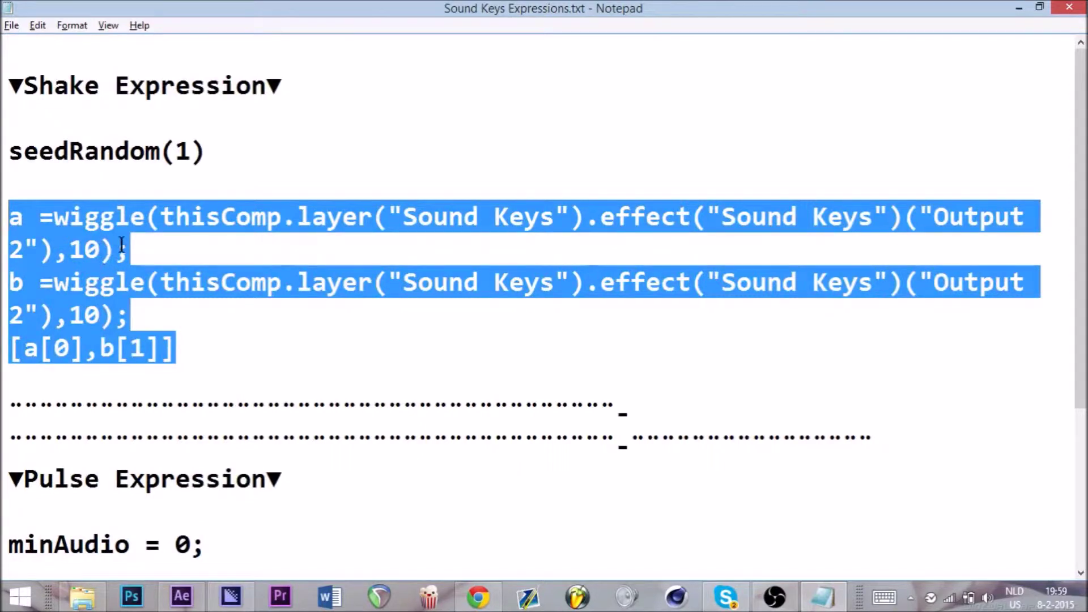
left_click_drag(9, 150, 206, 337)
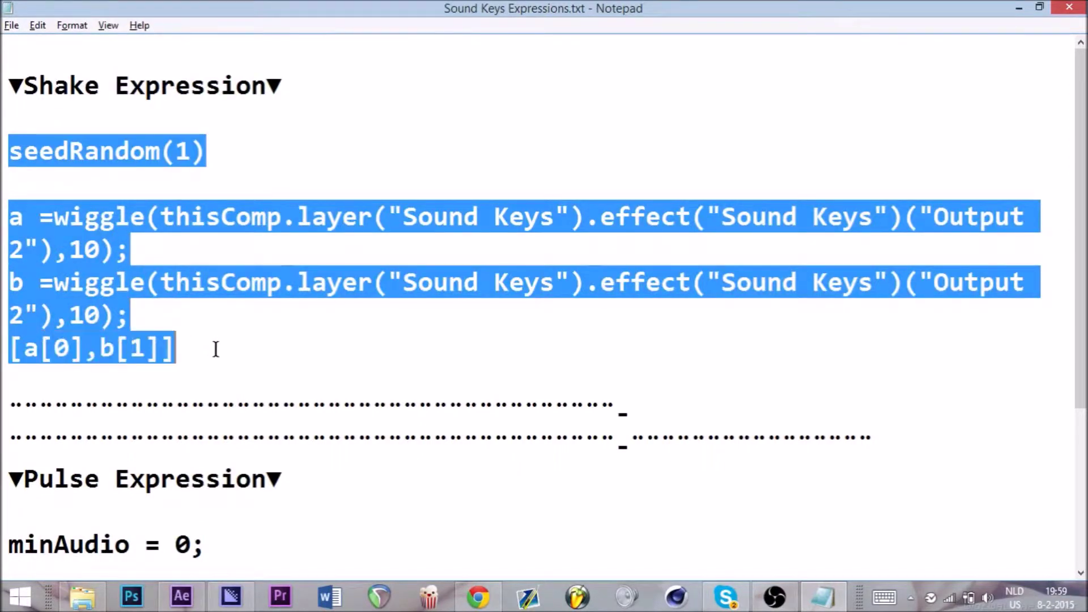
mouse_move(791, 587)
left_click(823, 596)
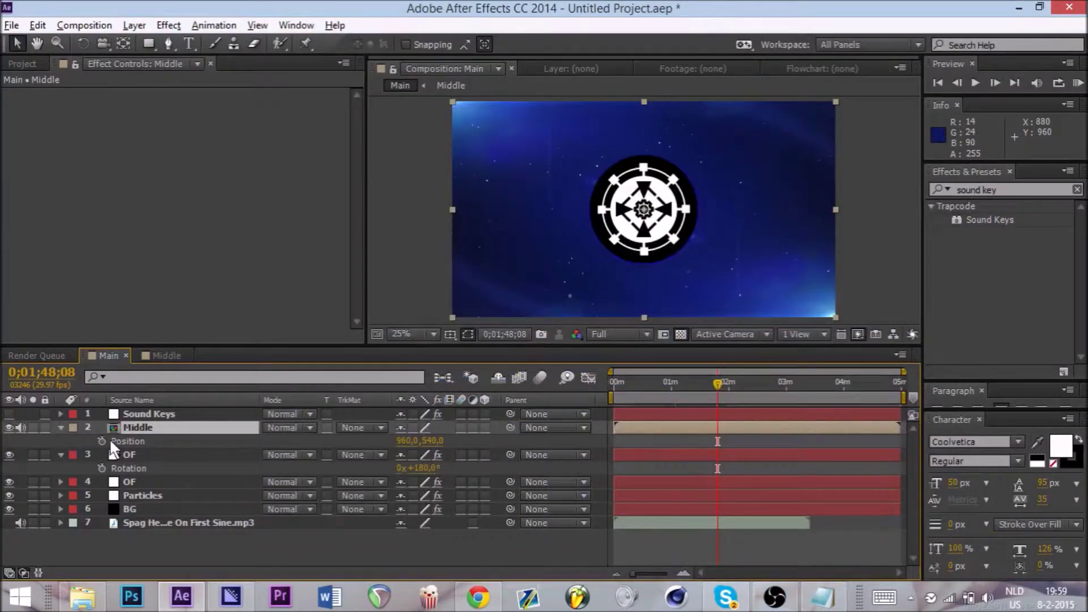
- Paste the shake code as an expression on Middle's Position, and scrub to 0;02;26;19 to check the movement
left_click(101, 441, "alt")
key("ctrl+v")
left_click(556, 446)
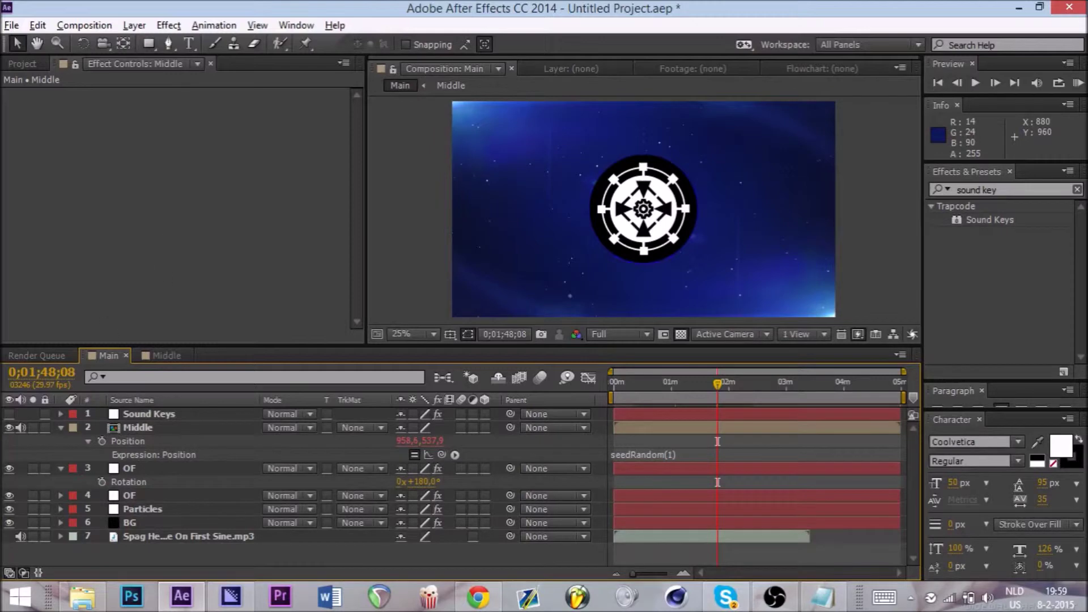
left_click(60, 428)
left_click(61, 442)
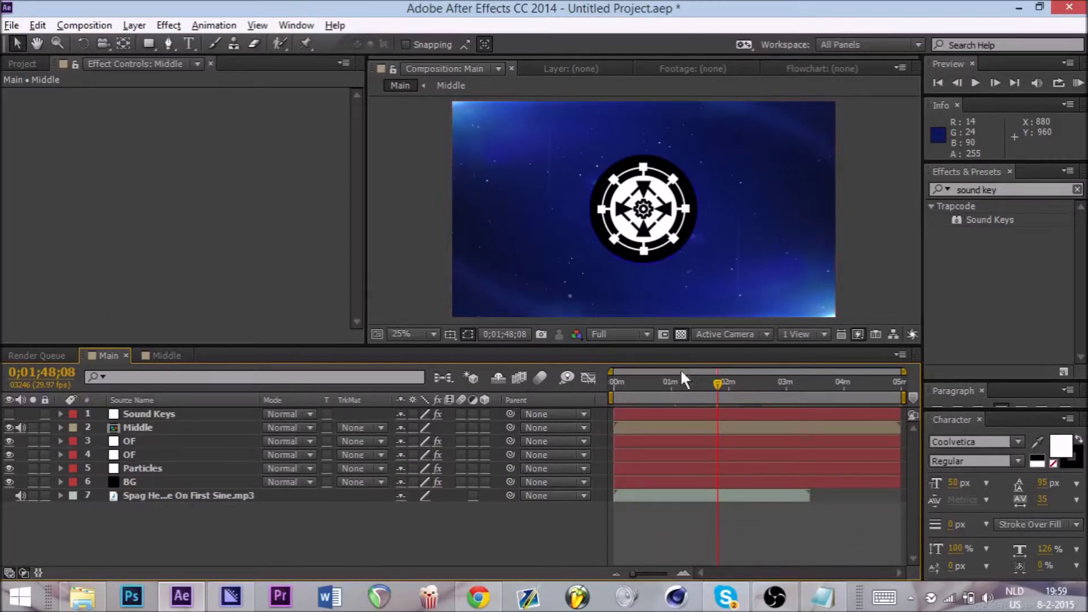
left_click_drag(693, 380, 743, 387)
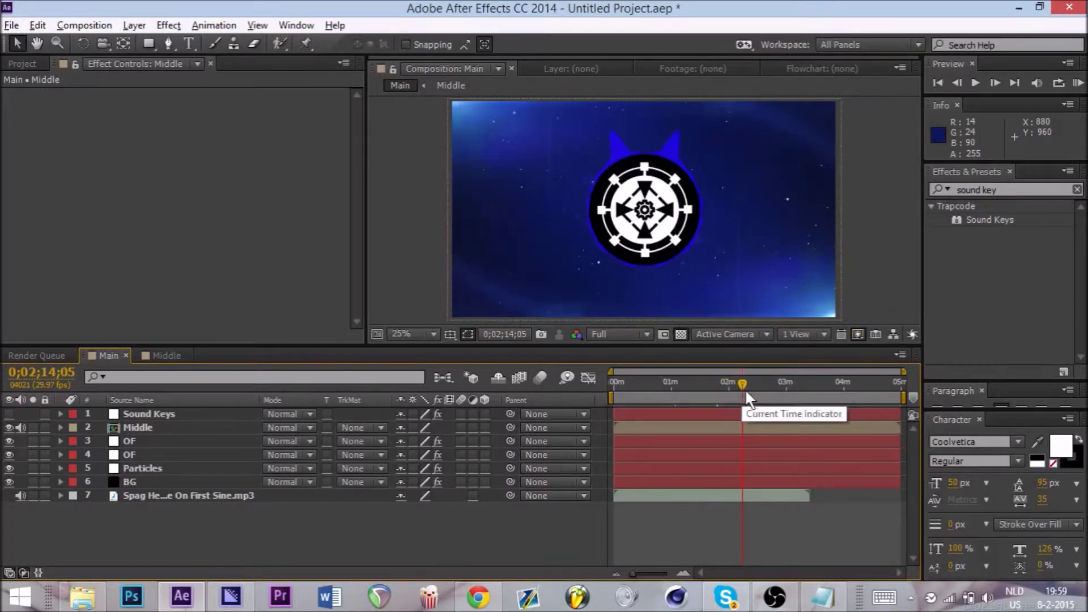
left_click_drag(746, 388, 755, 385)
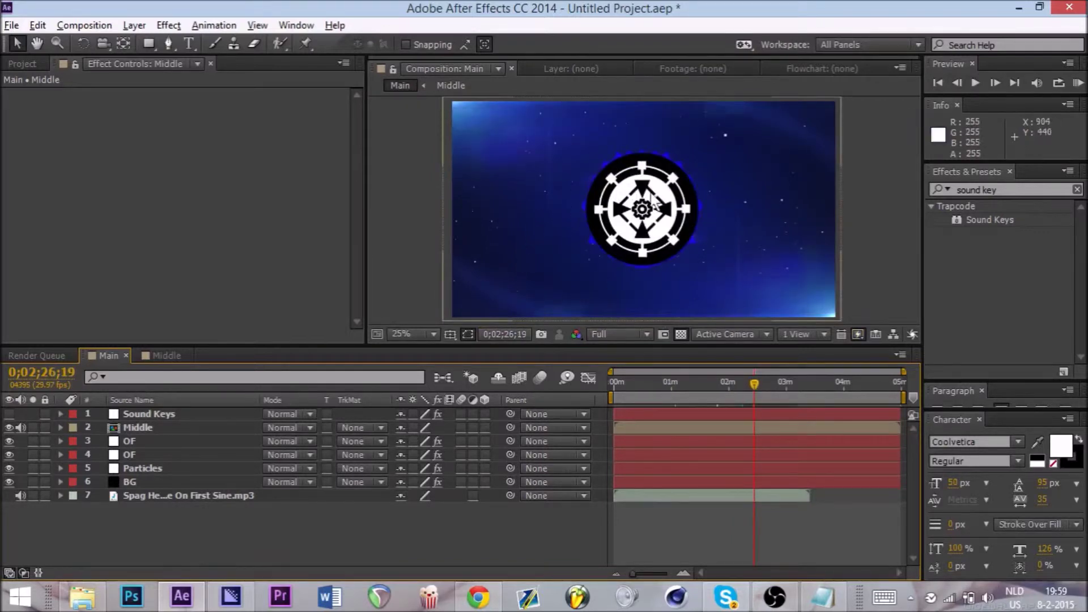
- Enlarge the timeline and reveal the Range 1 properties, including Output 1, of the Sound Keys layer's effect
left_click(125, 440)
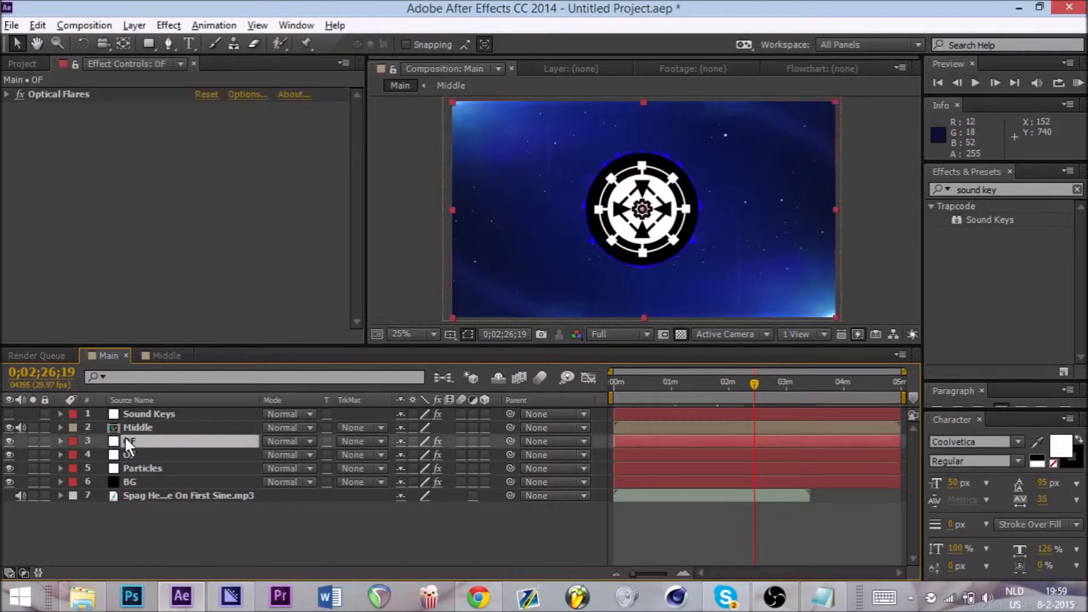
left_click(60, 414)
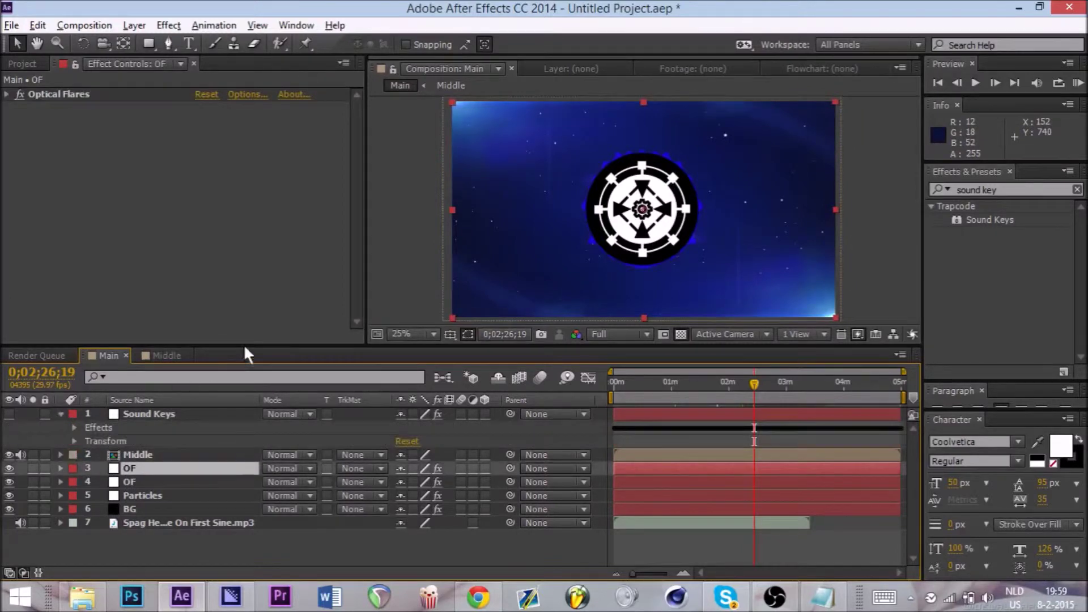
left_click_drag(250, 345, 254, 78)
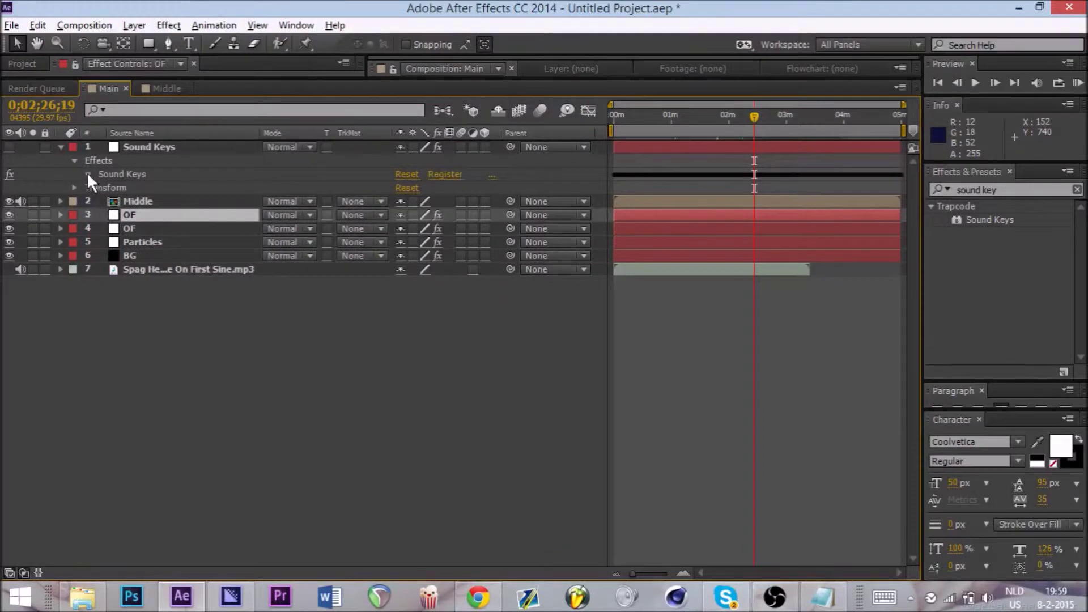
left_click(88, 174)
left_click(101, 229)
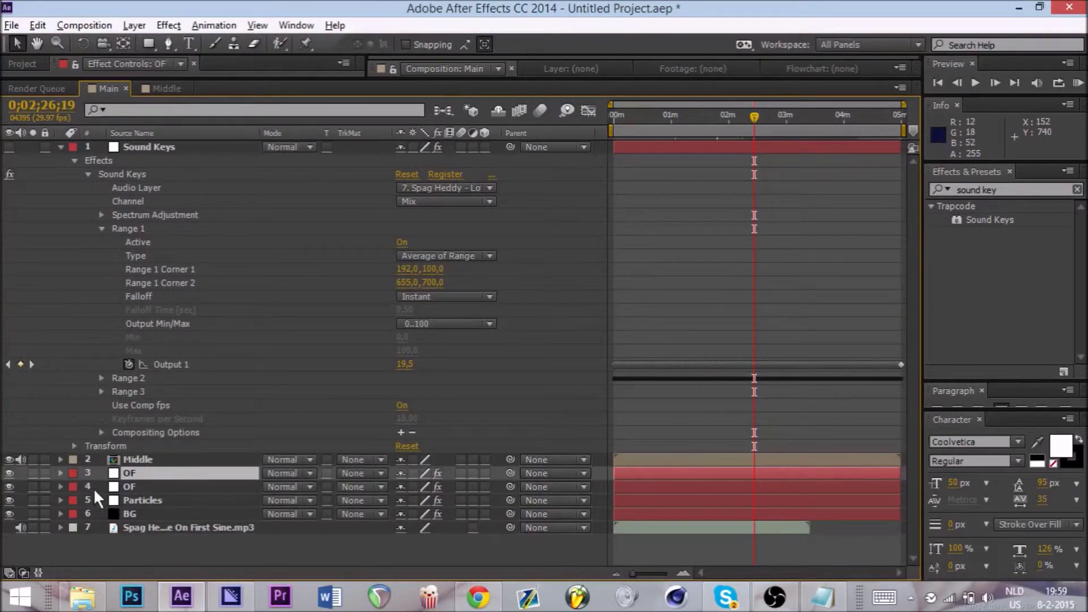
- Reveal the Optical Flares properties of the upper OF layer (layer 3) below the Sound Keys properties
left_click(60, 474)
left_click(76, 491)
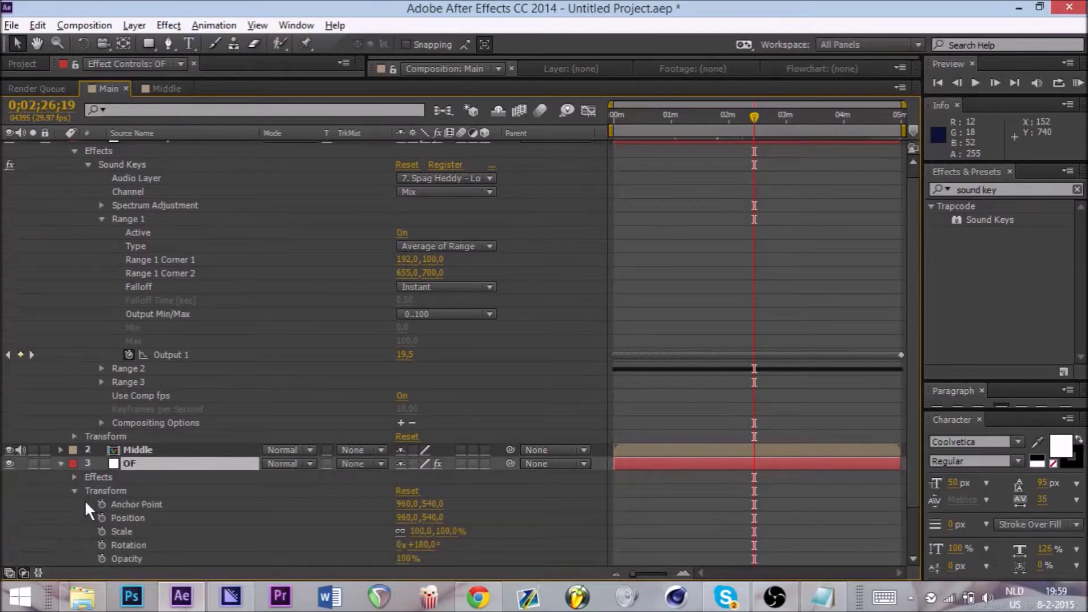
left_click(74, 492)
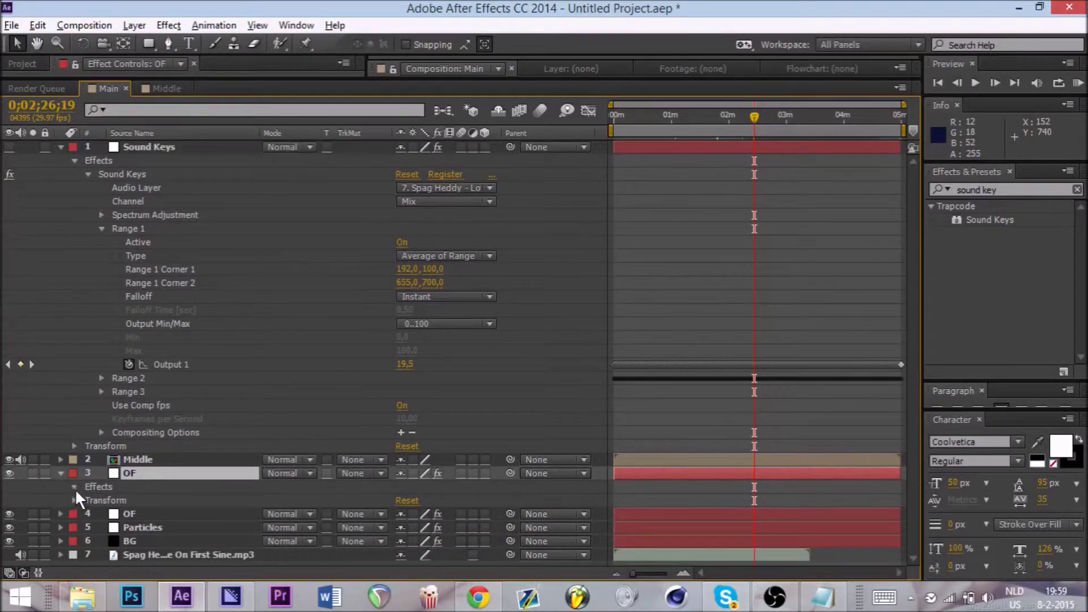
left_click(75, 487)
left_click(87, 501)
scroll(125, 527, "down", 5)
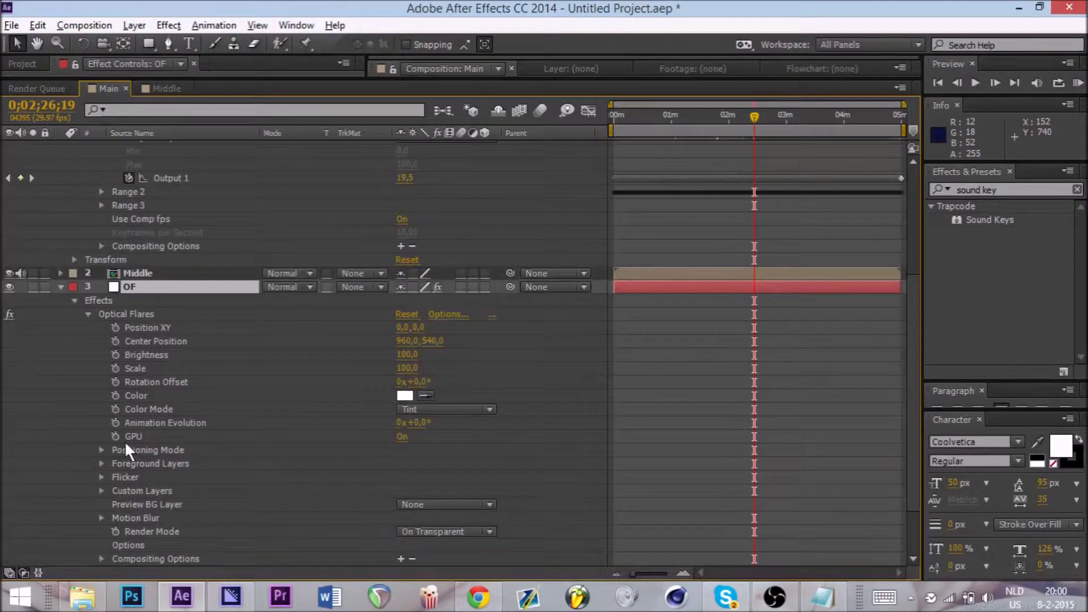
scroll(124, 442, "up", 1)
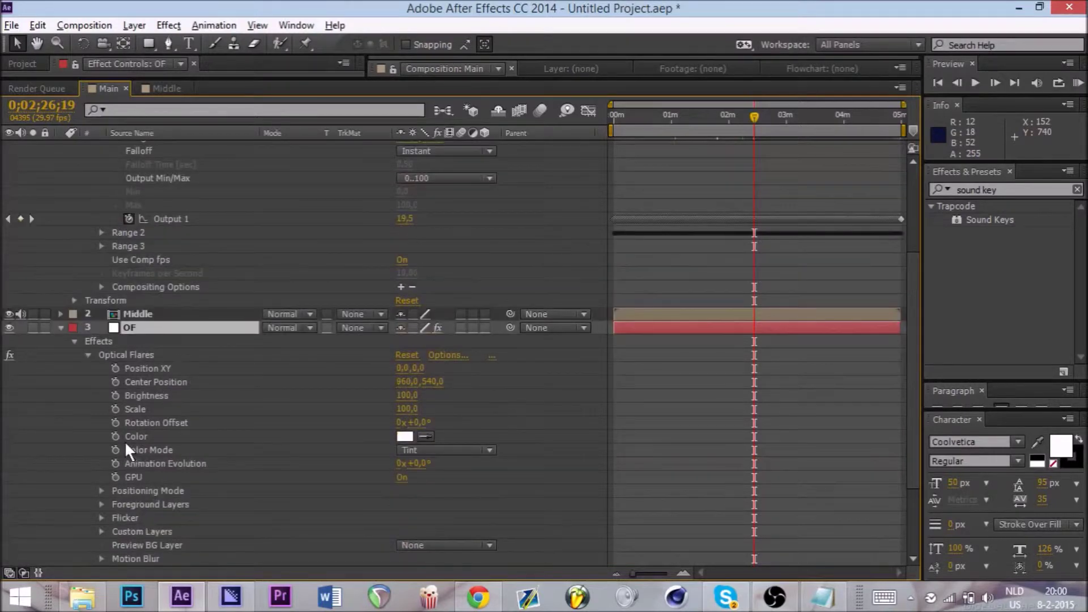
- Add an expression to layer 3's Optical Flares Brightness that adds Sound Keys Output 1 to 0, and copy the expression text
left_click(114, 396, "alt")
type("0+")
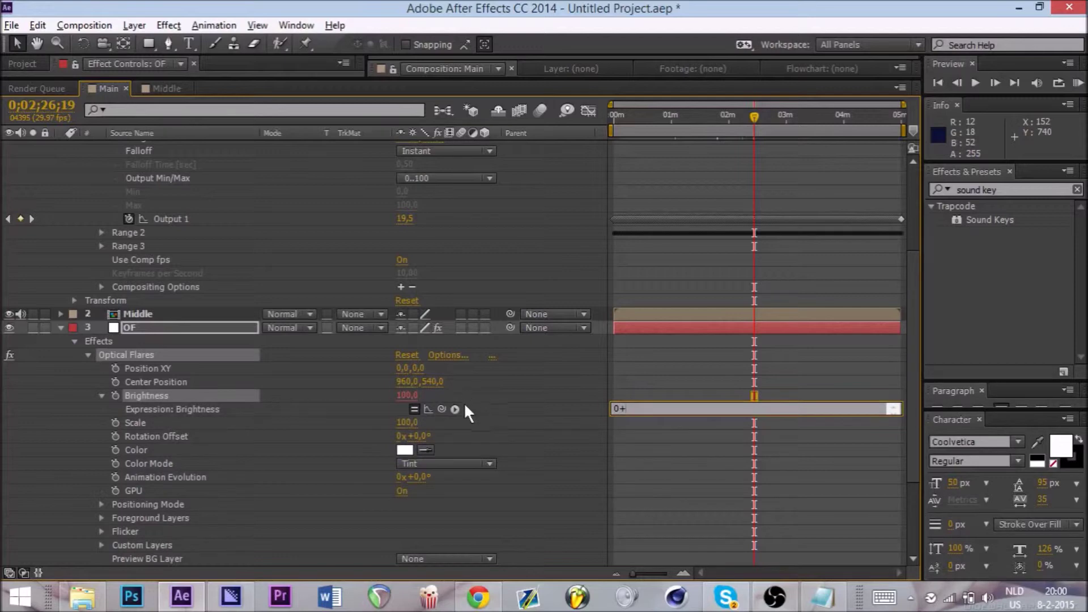
left_click_drag(441, 409, 232, 218)
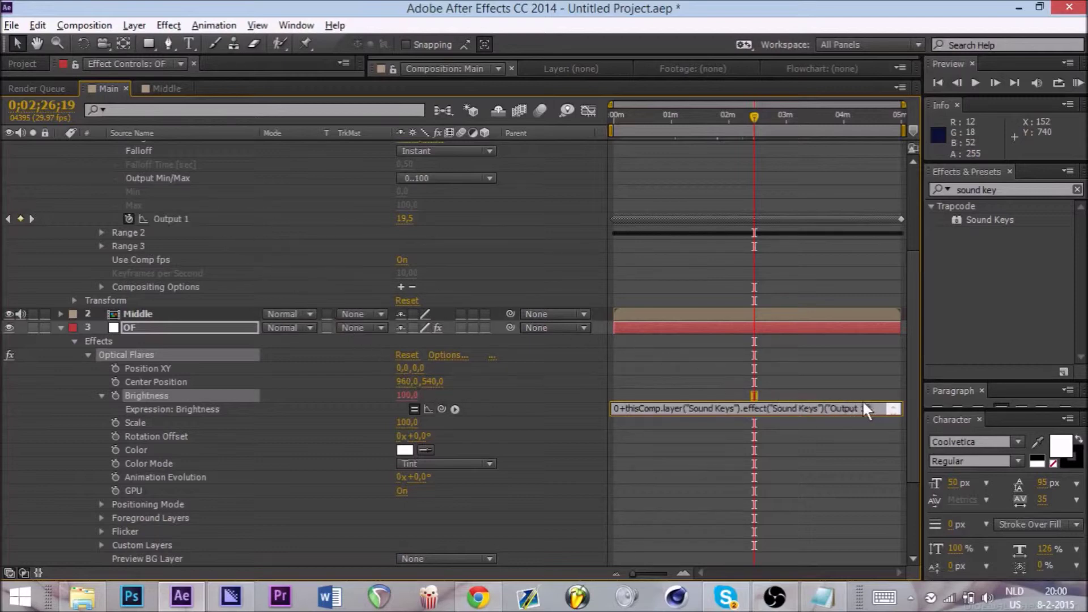
left_click_drag(873, 410, 563, 409)
key("ctrl+c")
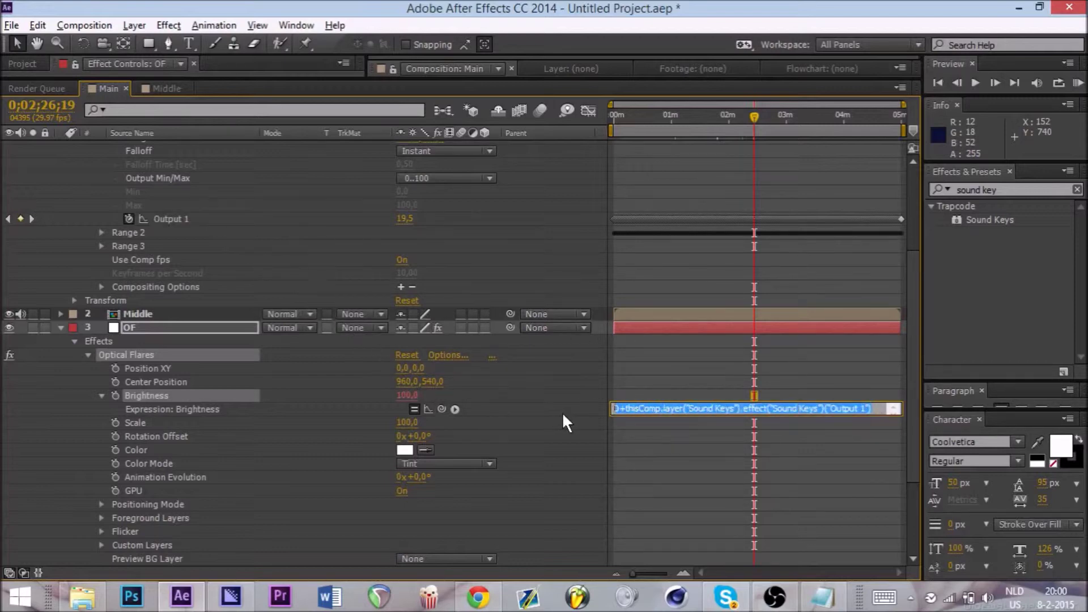
left_click(864, 407)
left_click(862, 481)
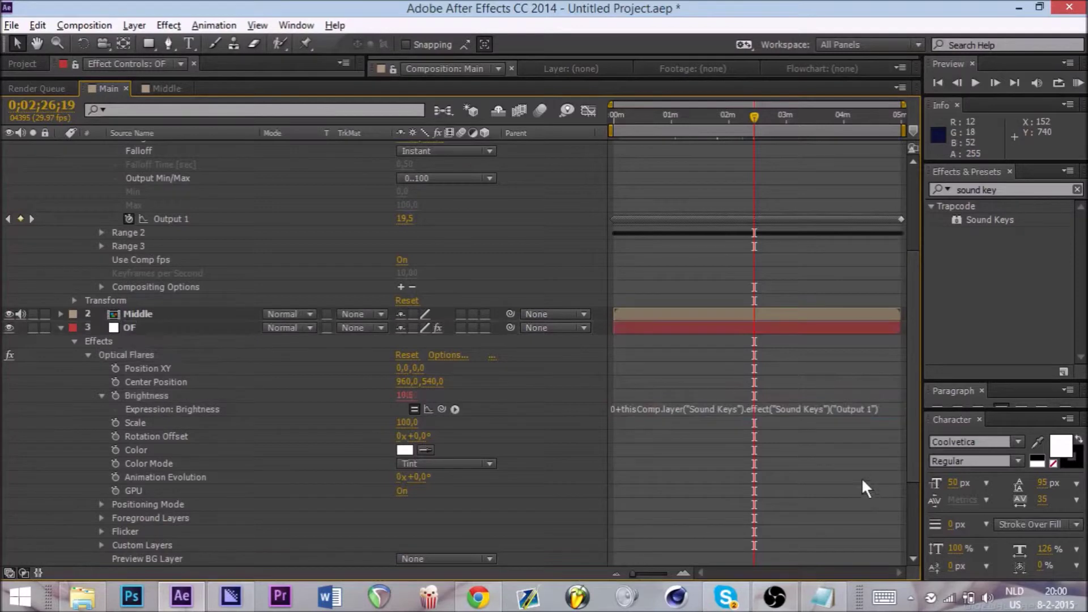
- Multiply the Sound Keys output in layer 3's Brightness expression by 5
left_click(883, 408)
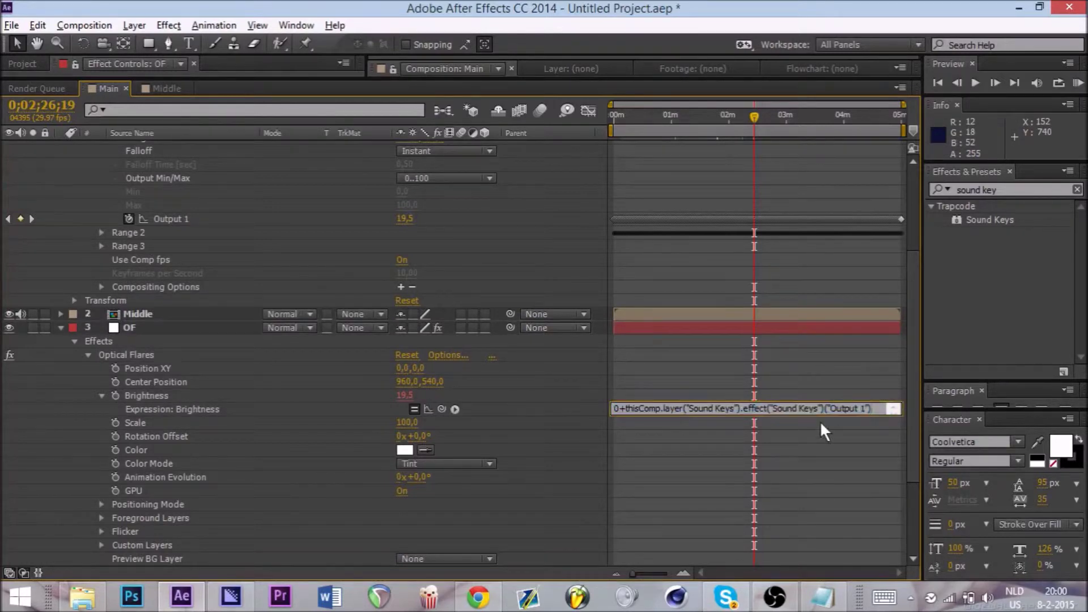
type("*5")
left_click(821, 463)
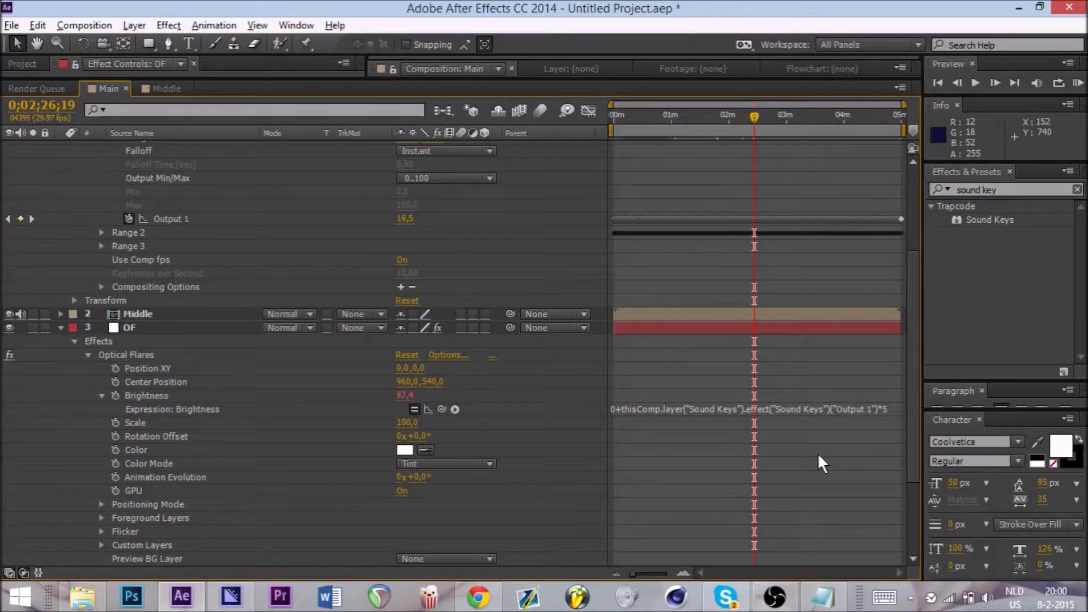
- Paste the copied Sound Keys expression on the Optical Flares Brightness of the lower OF layer (layer 4), and multiply its output by 5
scroll(59, 248, "up", 5)
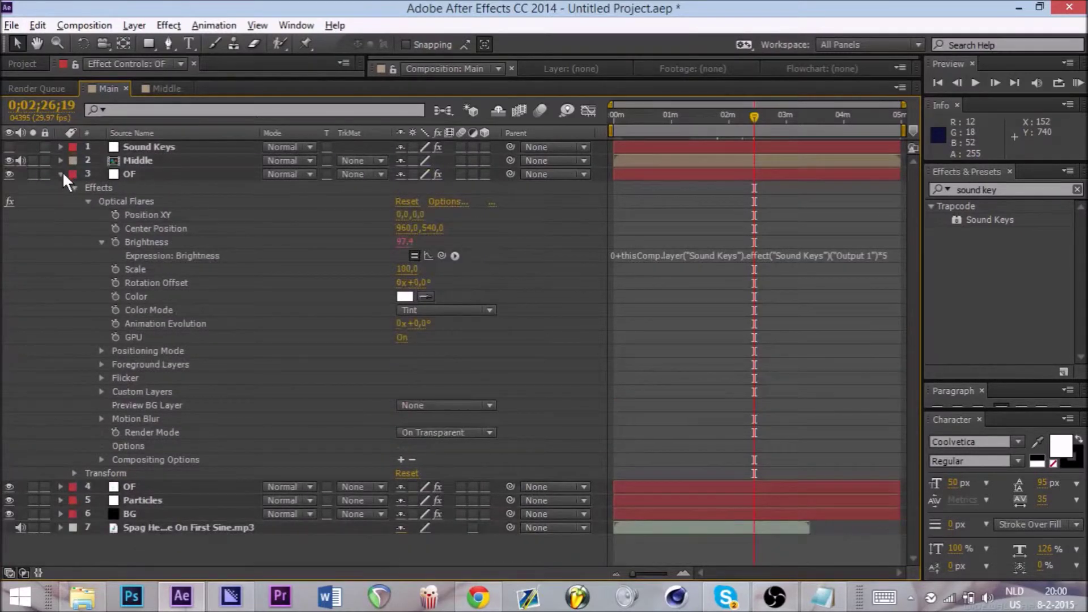
left_click(60, 174)
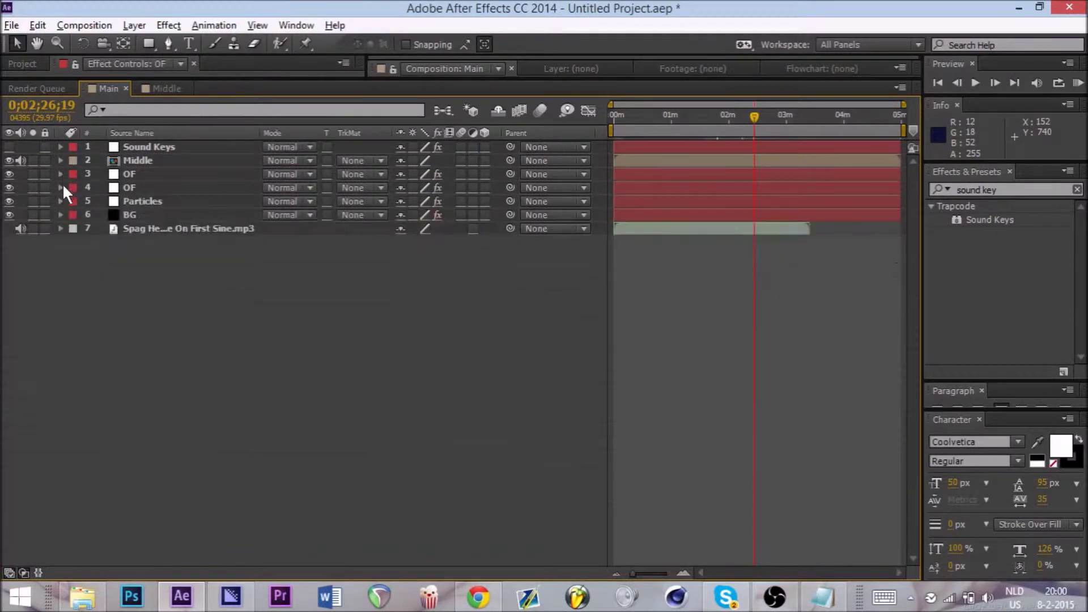
left_click(61, 187)
left_click(74, 201)
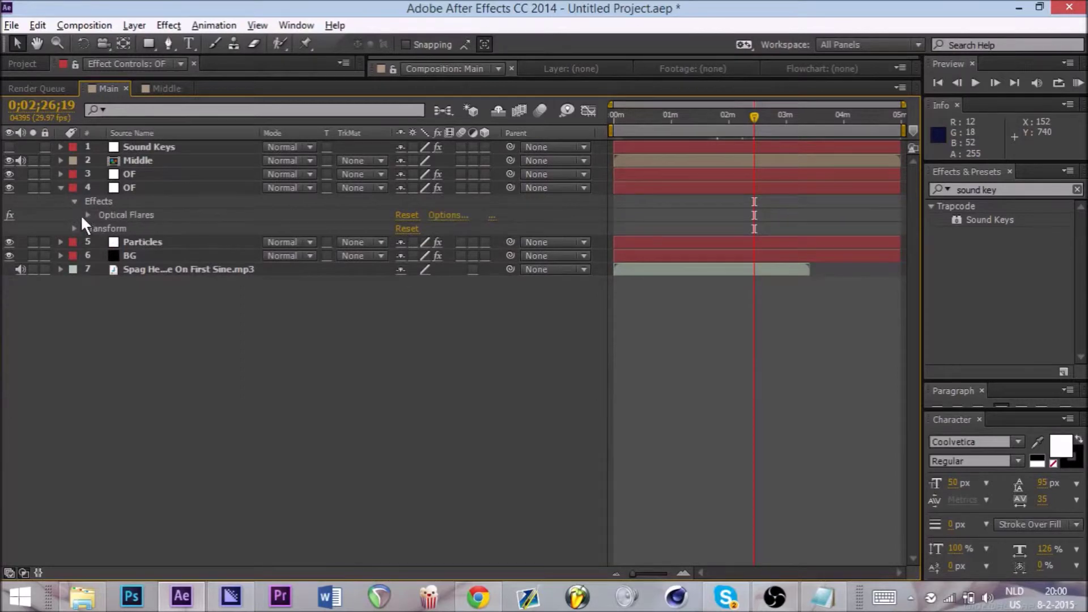
left_click(86, 215)
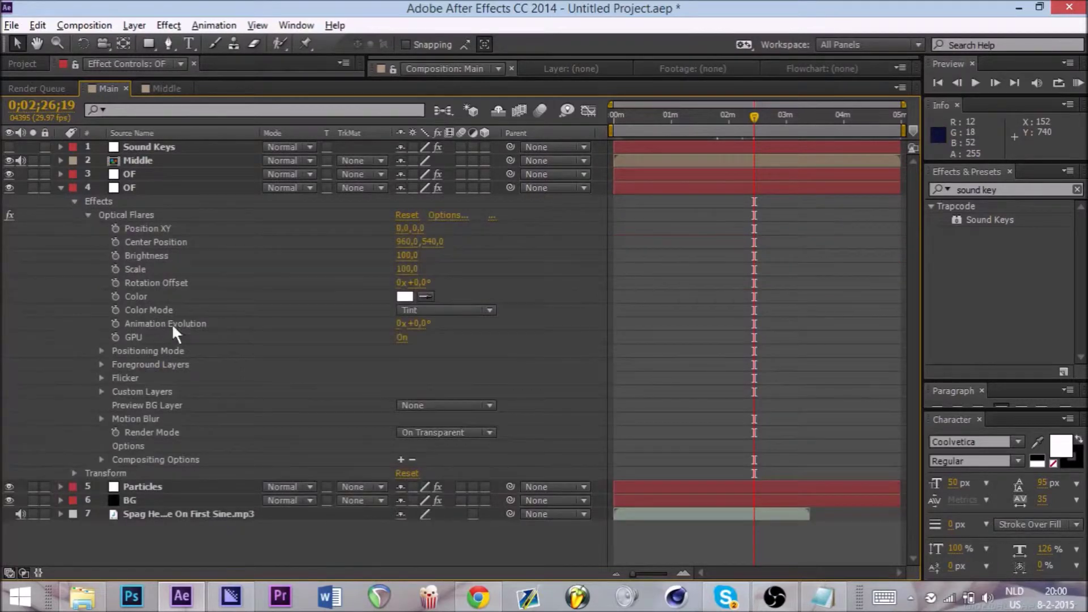
left_click(115, 256, "alt")
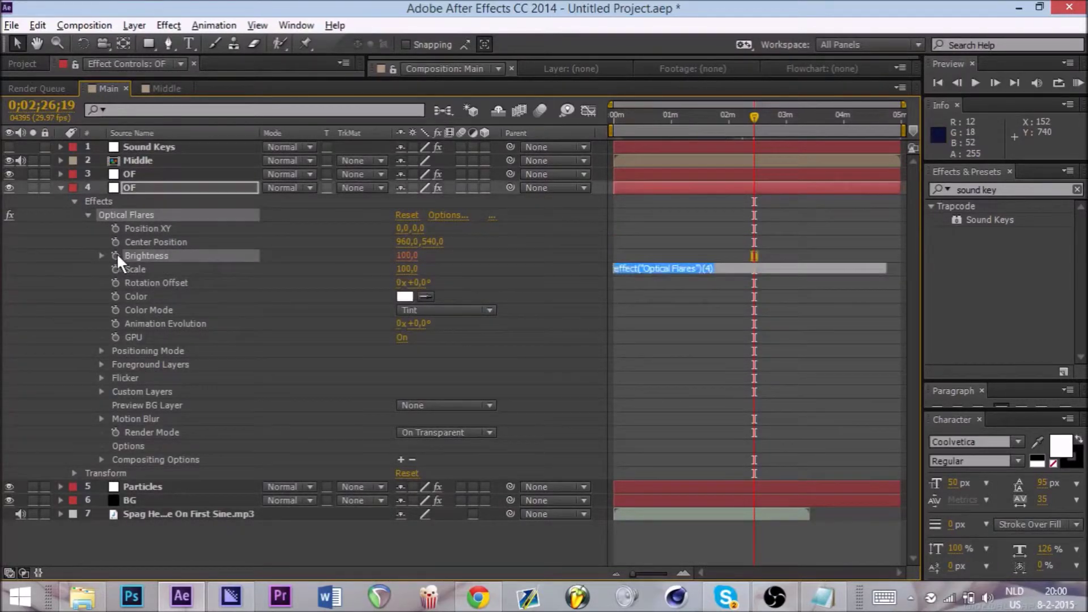
key("ctrl+v")
type("*5")
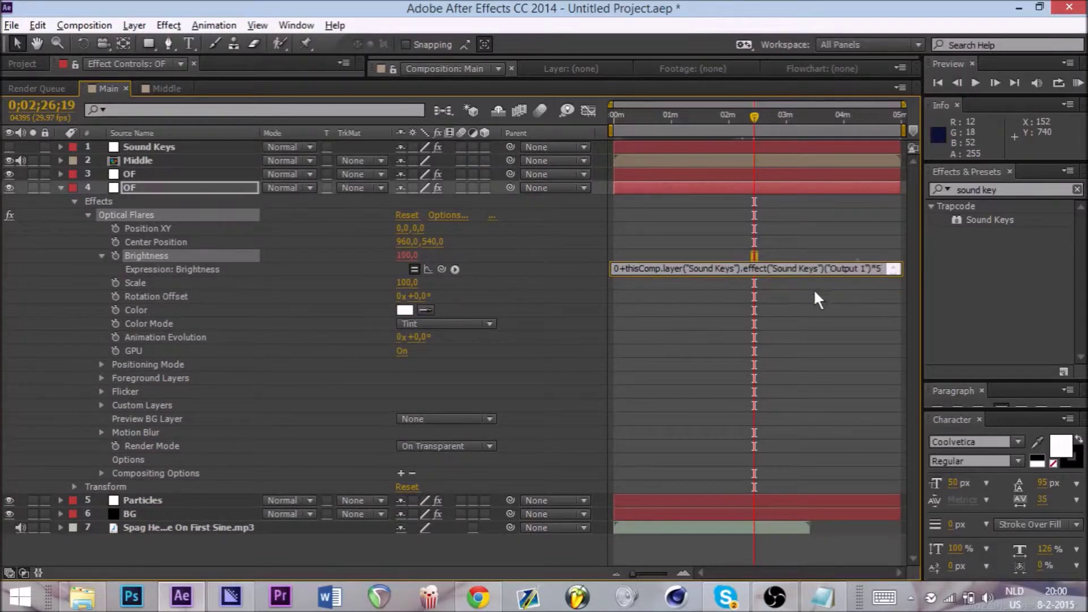
left_click(815, 292)
- Restore the composition preview, scrub to 0;02;02;15 to check the flares, and shorten the work area to just past the song's end
left_click(60, 187)
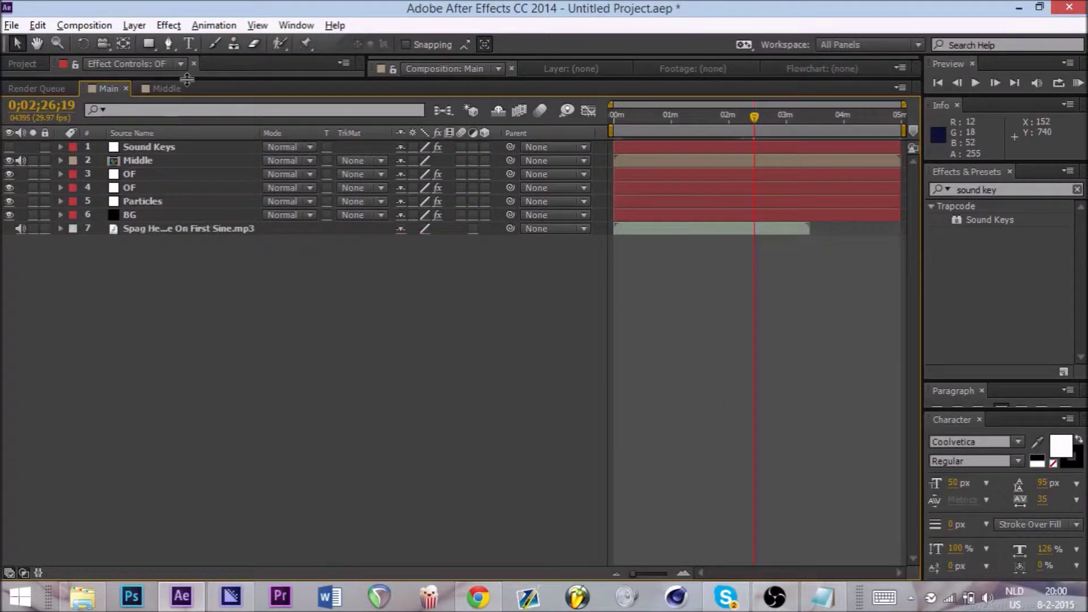
left_click_drag(187, 78, 215, 384)
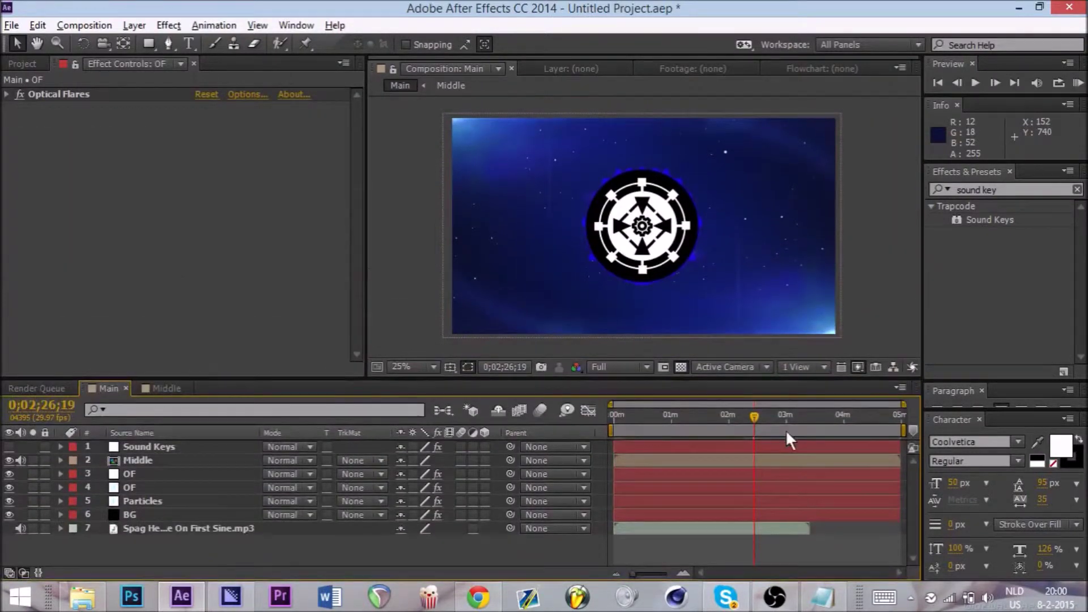
left_click_drag(753, 419, 742, 420)
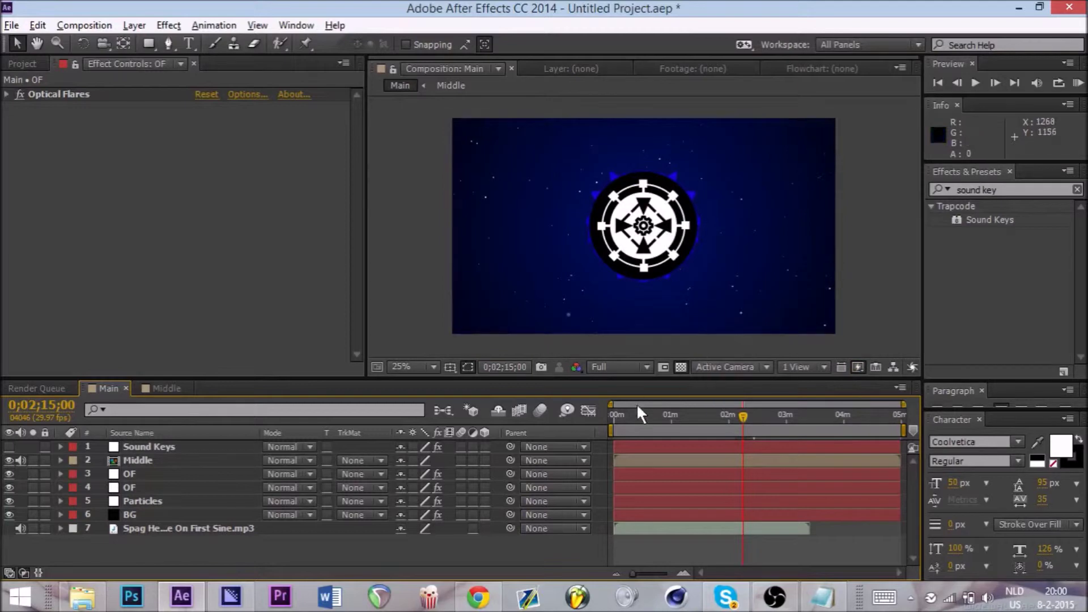
left_click(616, 415)
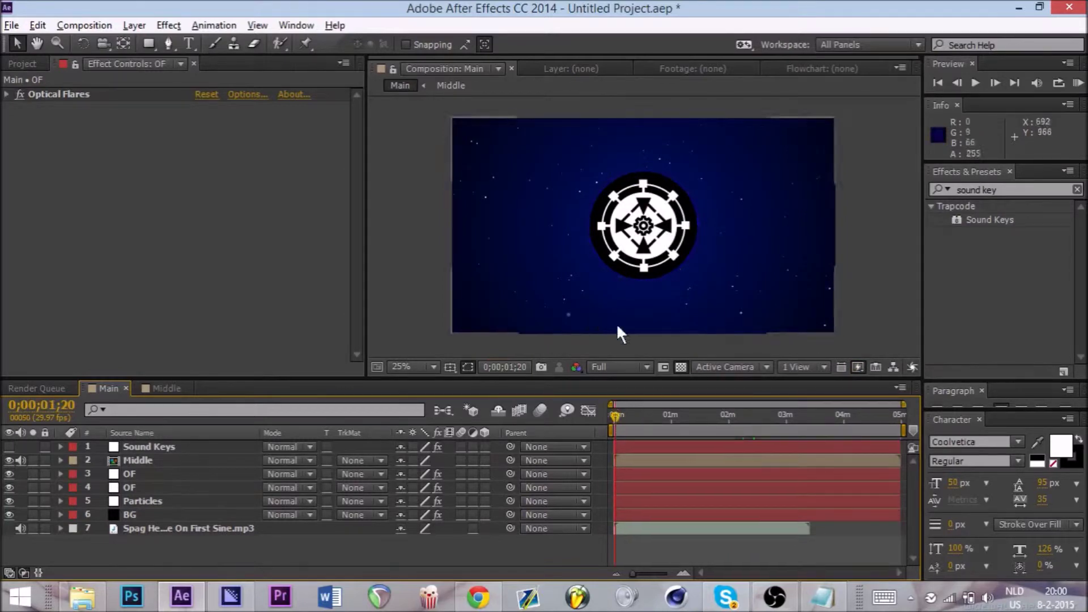
left_click(660, 418)
left_click(738, 420)
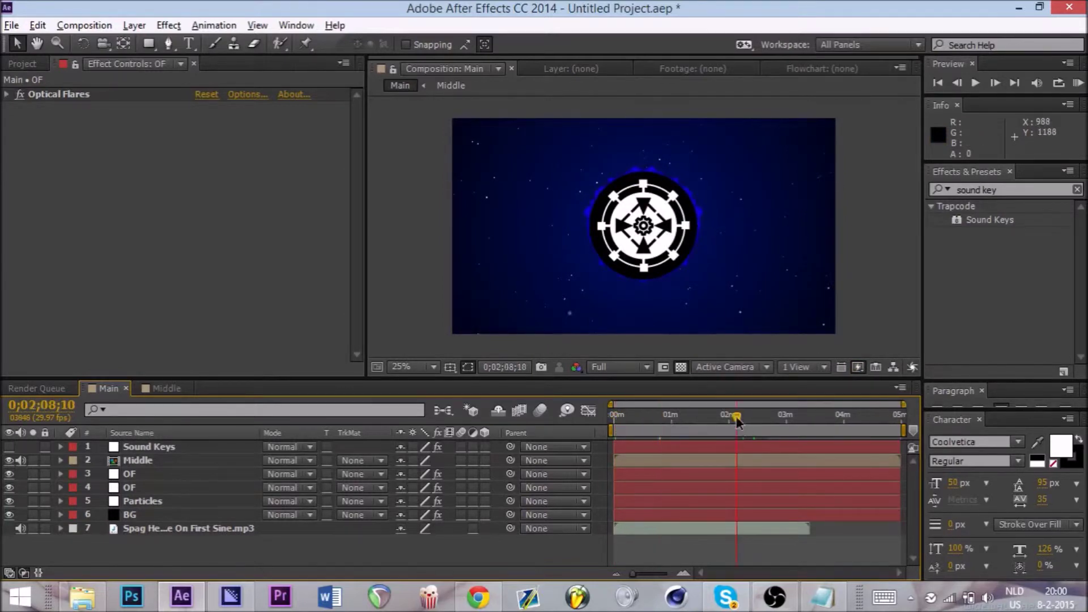
left_click(743, 421)
mouse_move(744, 417)
left_mouse_down()
mouse_move(774, 420)
mouse_move(732, 429)
left_mouse_up()
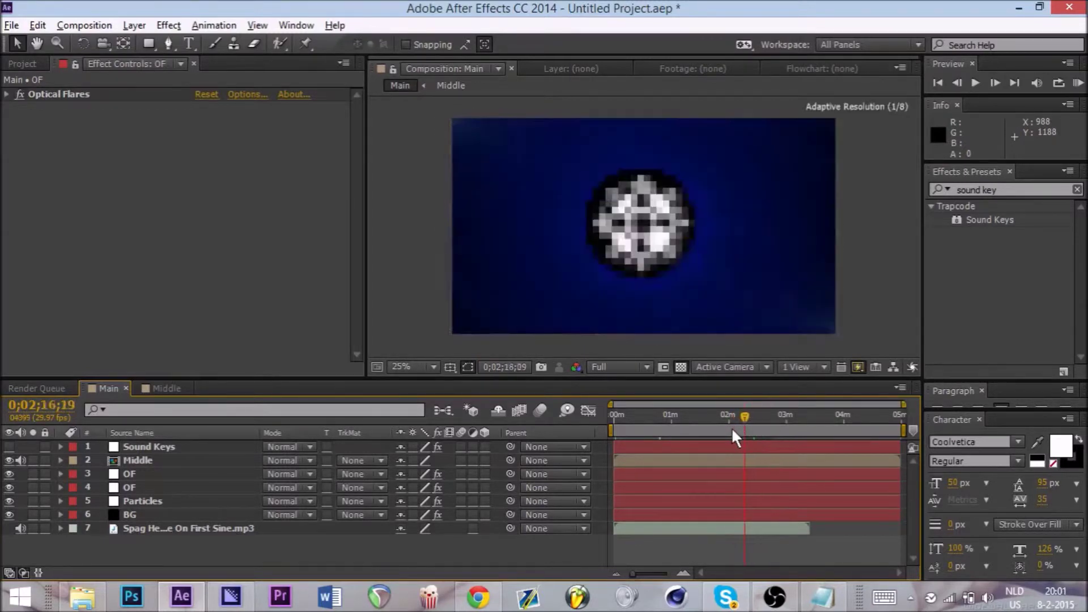
left_click_drag(903, 432, 818, 440)
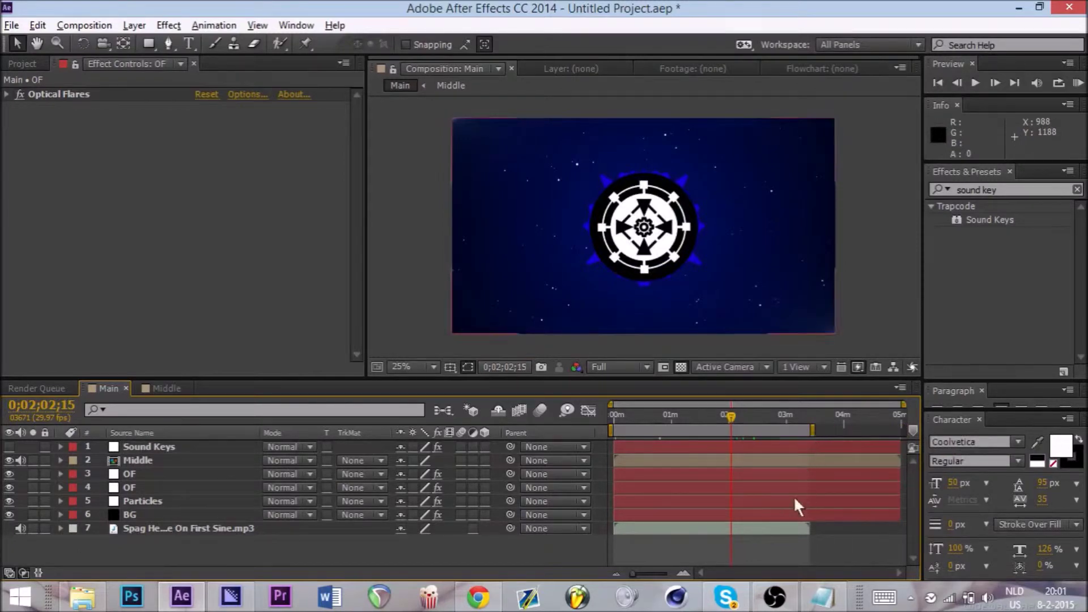
- Add an expression to the CC Star Burst Speed on the Particles layer using the copied 0+ Sound Keys Output 1 code
left_click_drag(348, 377, 348, 263)
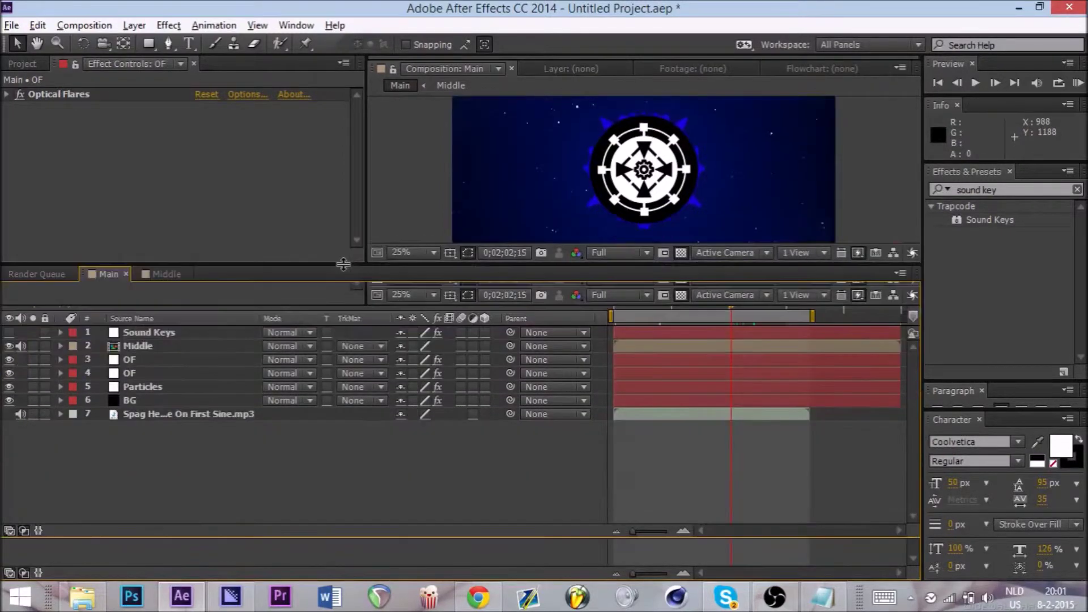
left_click(129, 387)
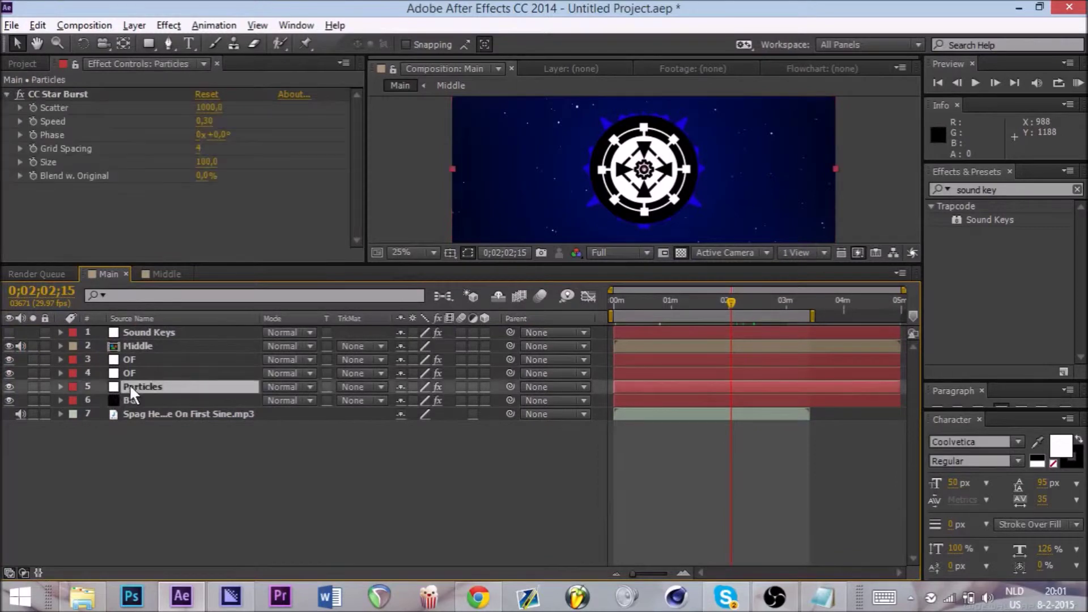
left_click(33, 121, "alt")
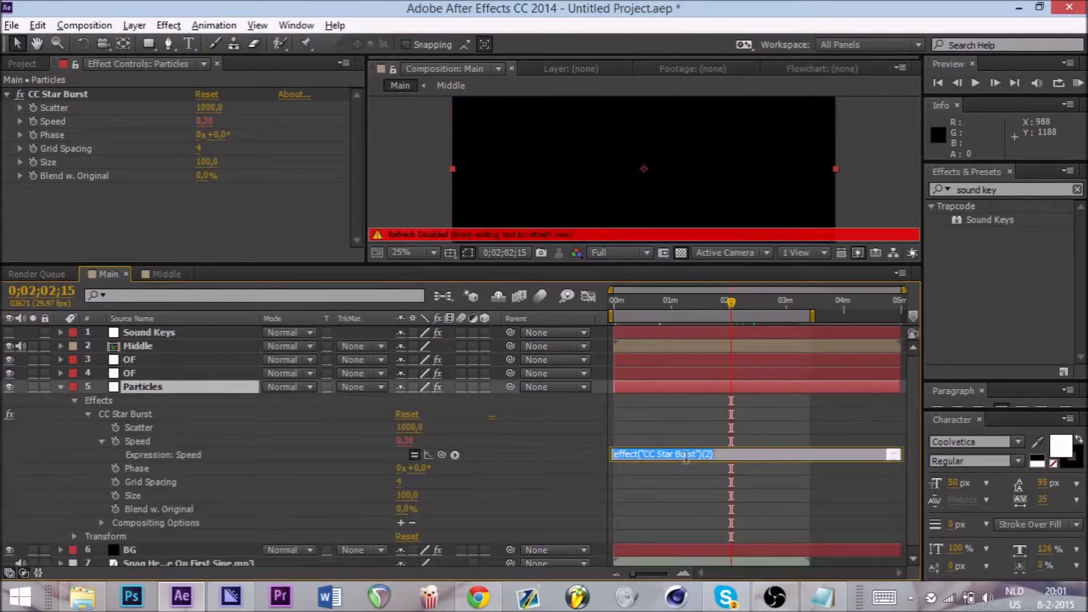
type("thisComp.layer(\"Sound Keys\").effect(\"Sound Keys\")(\"Output 1\")")
key("Home")
type("0+")
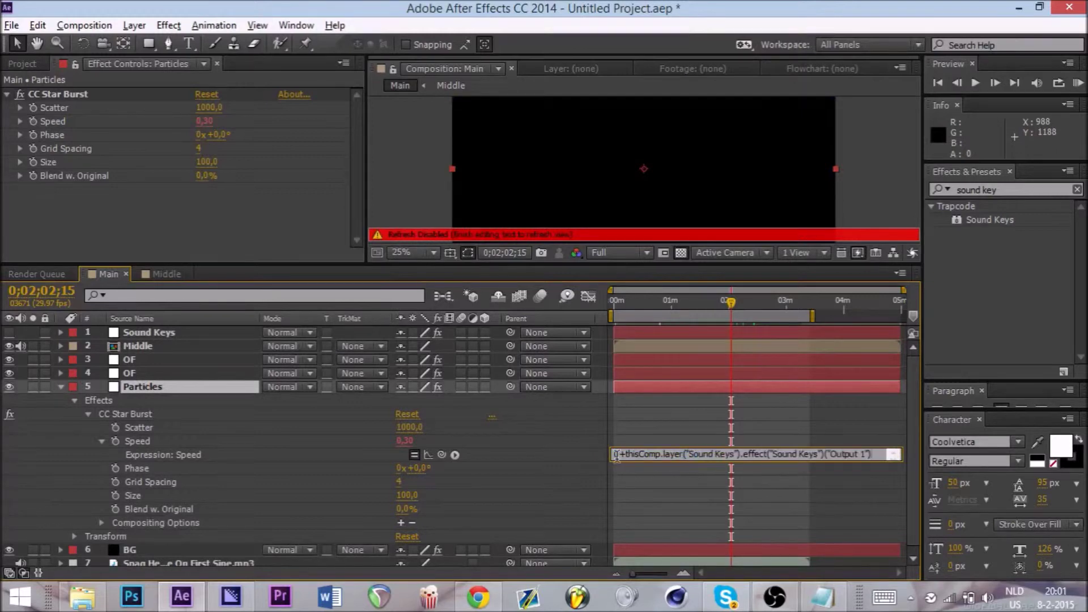
- Change the Speed expression's base value to 0.3, multiply its Sound Keys output by 0.1, and check the particles at 0;01;06;20
key("Left")
type(".3")
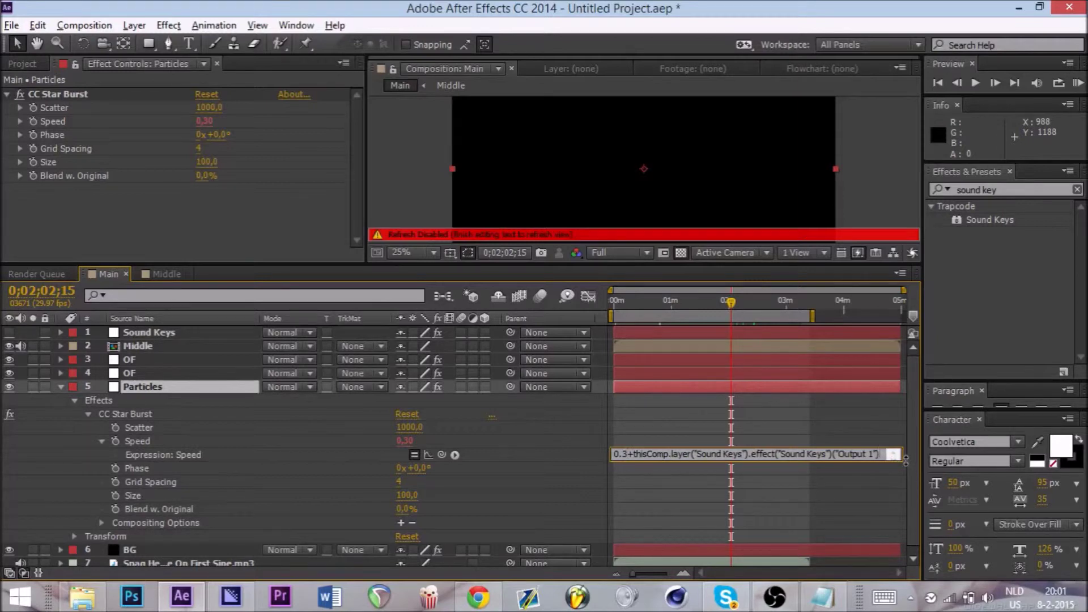
type("*0.1")
left_click(765, 436)
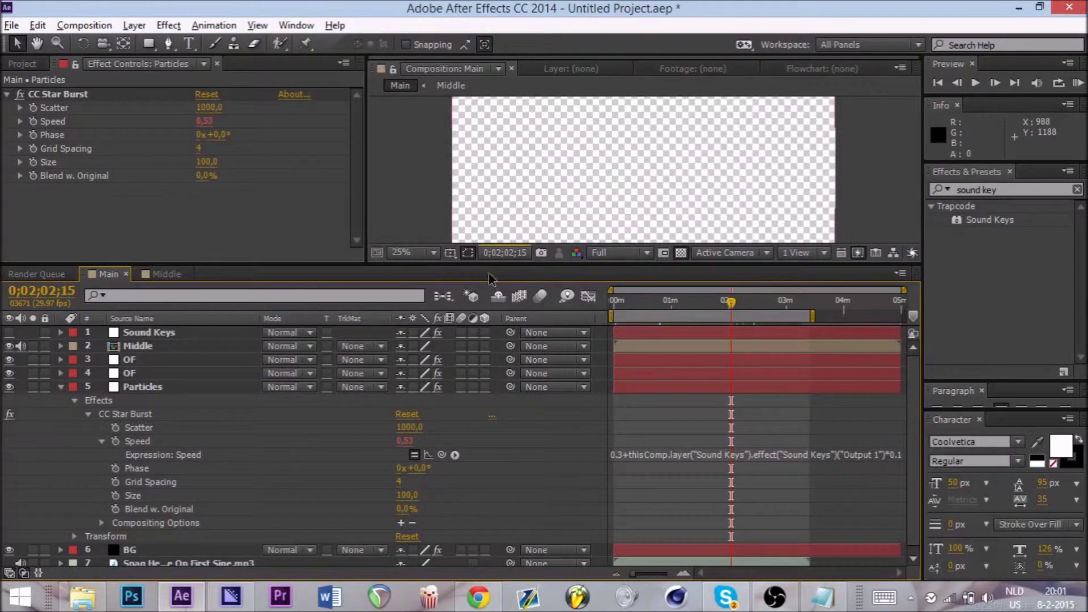
left_click(672, 306)
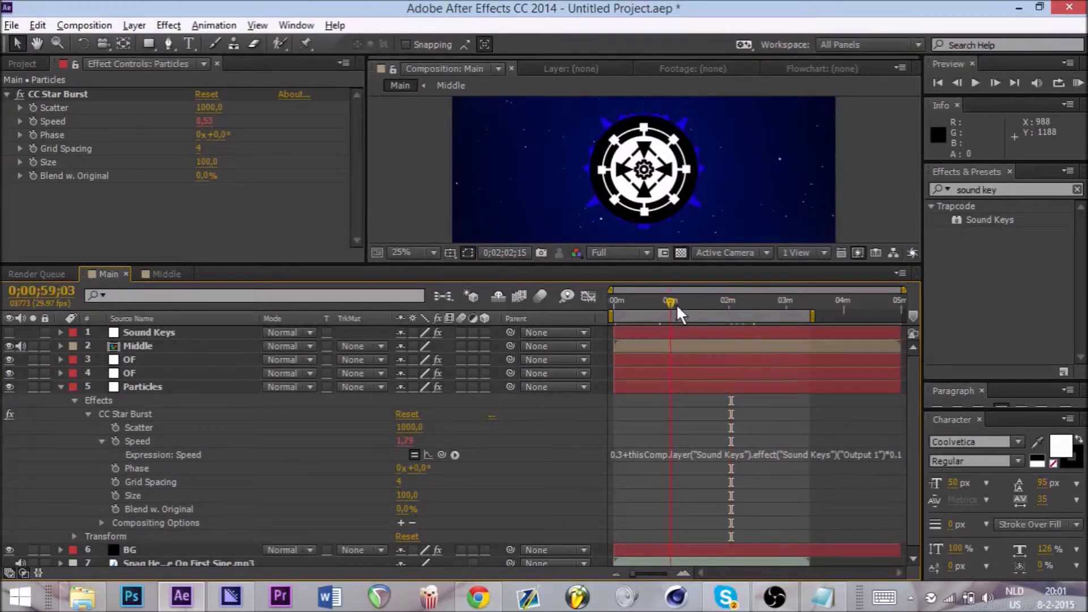
left_click(677, 306)
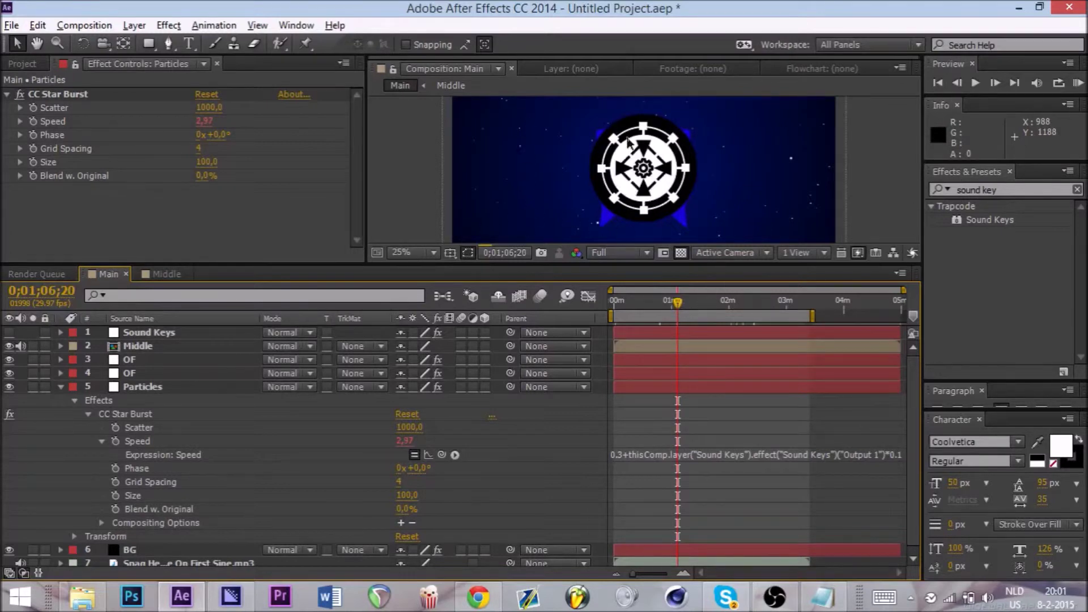
- Scrub to 0;00;51;18 to check the particles, collapse the Particles layer's properties and enlarge the composition preview
left_click(630, 307)
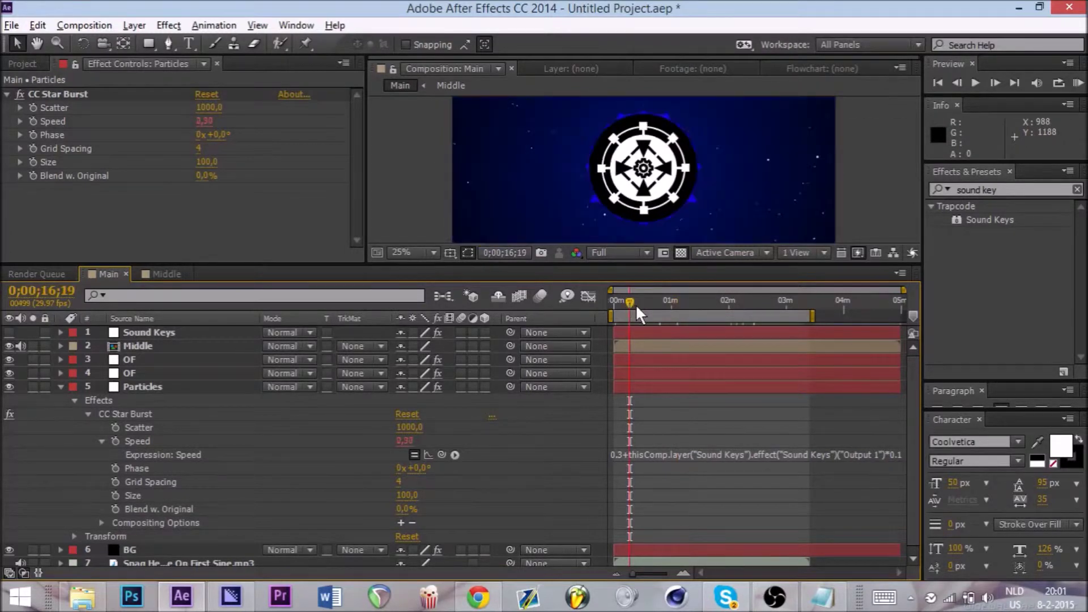
left_click_drag(630, 301, 619, 306)
left_click(664, 307)
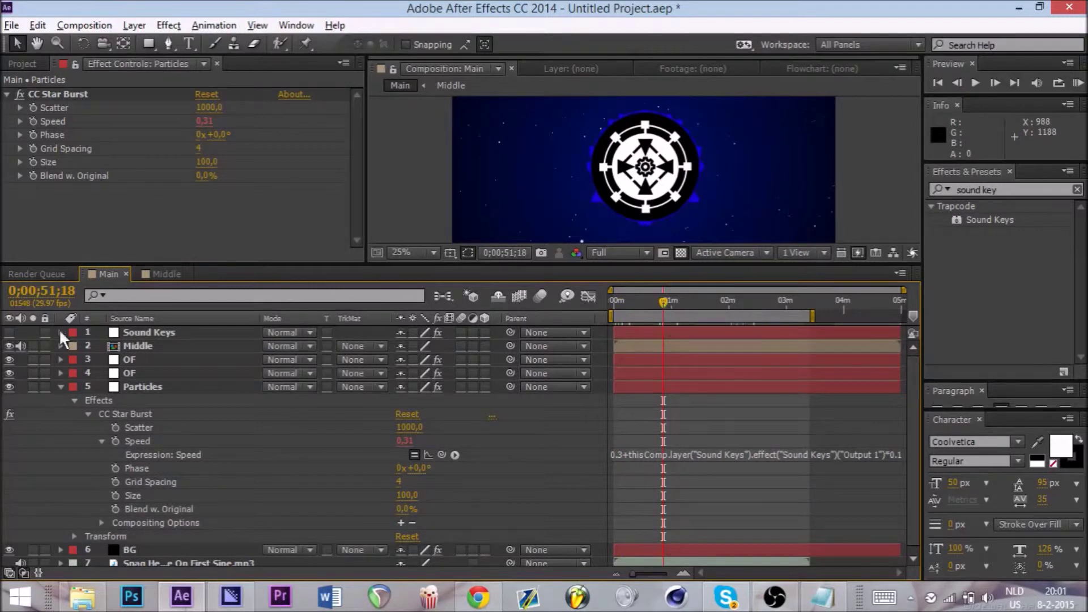
key("ctrl+grave")
left_click_drag(466, 263, 473, 337)
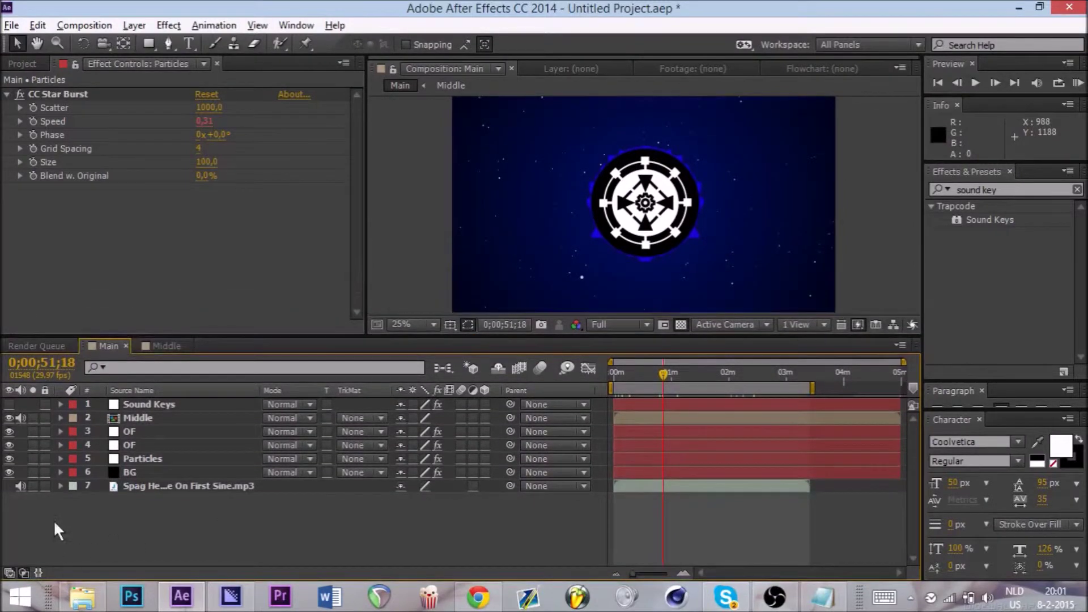
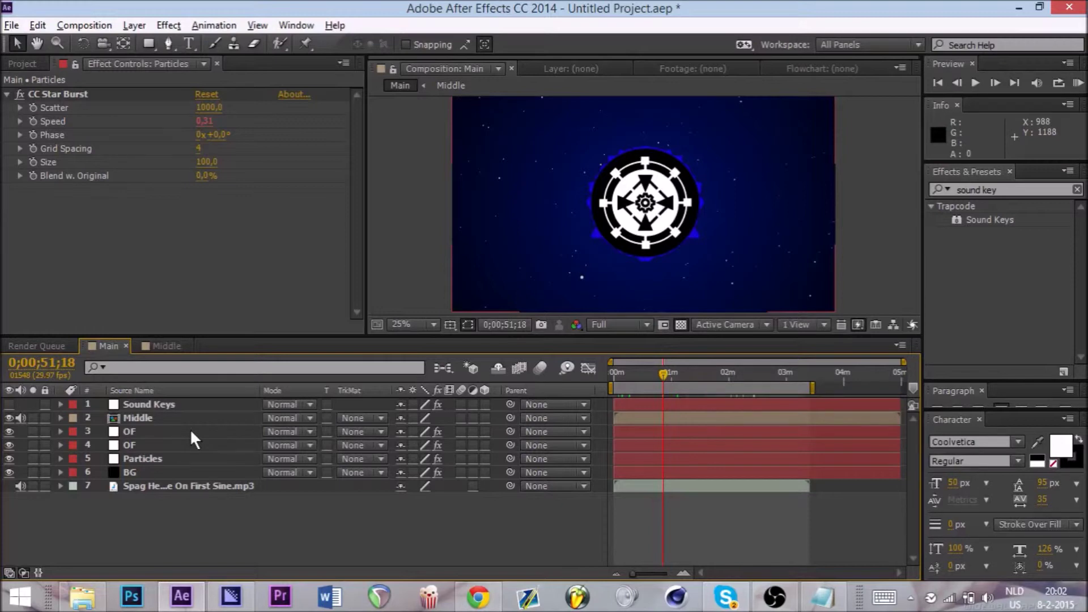
- Examine the whole Main composition with its flares and particles at 0;01;16;19
left_click(676, 374)
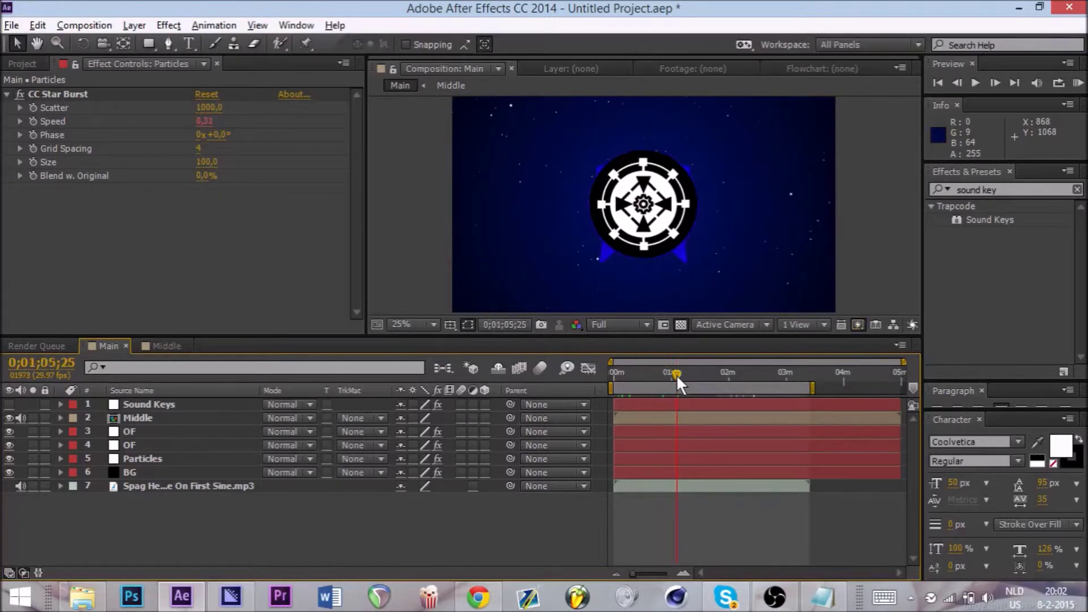
left_click(686, 374)
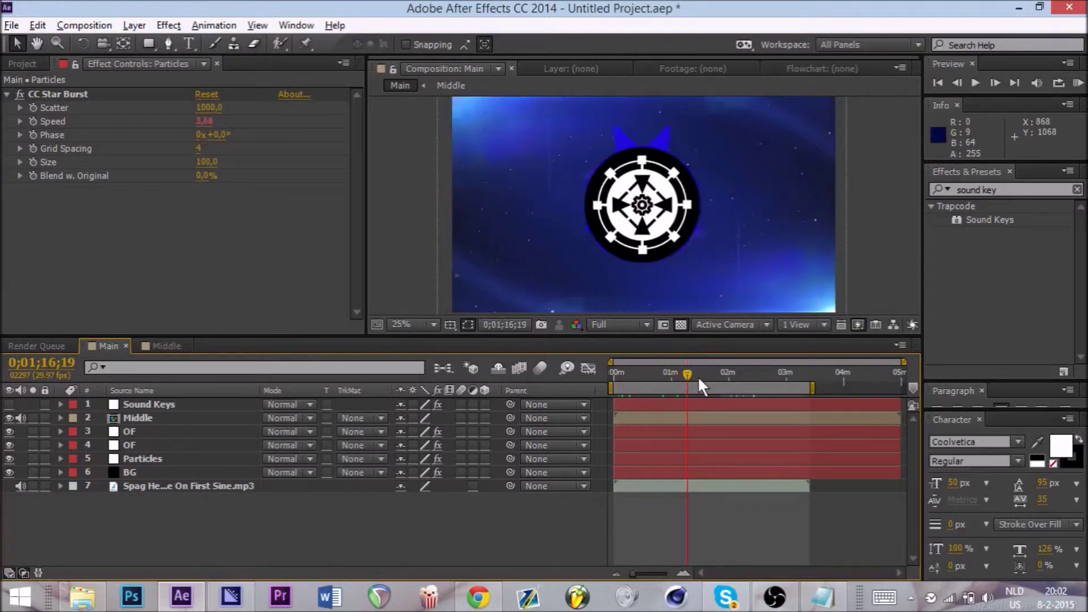
scroll(521, 182, "down", 1)
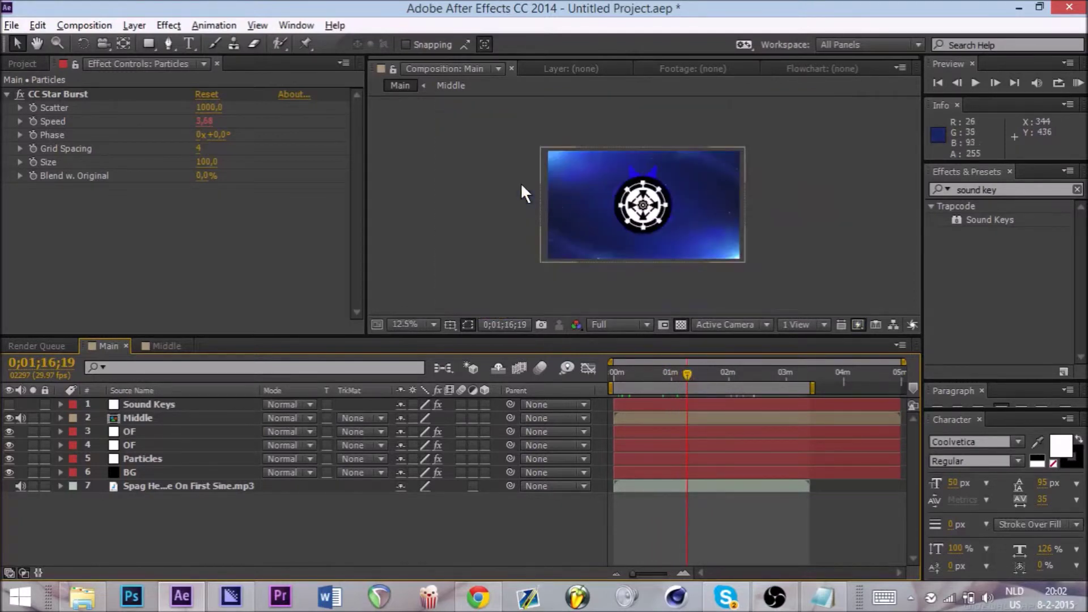
scroll(513, 183, "up", 1)
left_click(397, 193)
scroll(397, 193, "down", 1)
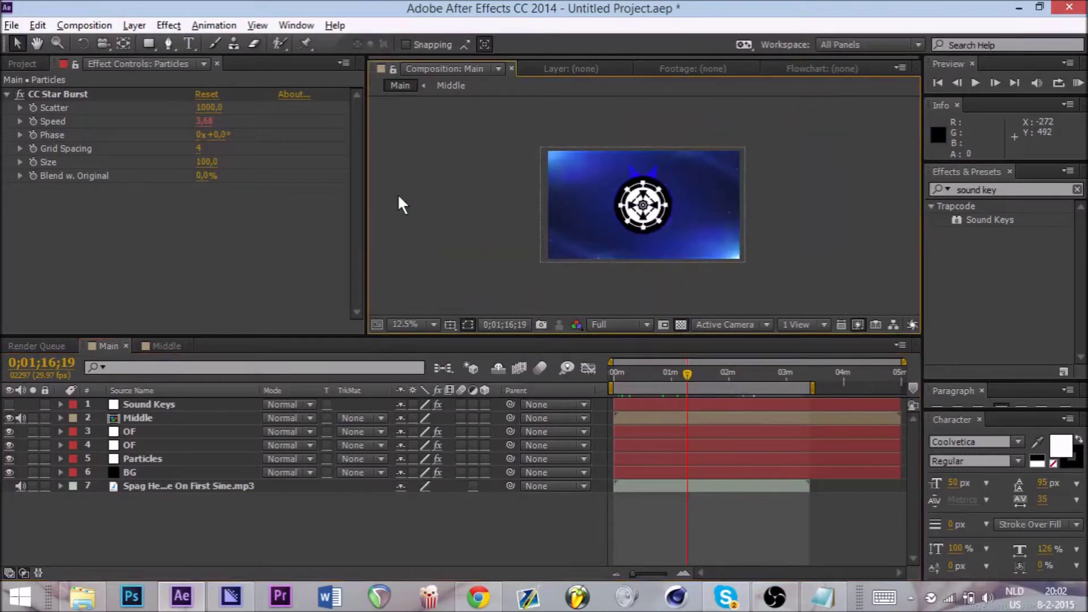
scroll(399, 197, "up", 1)
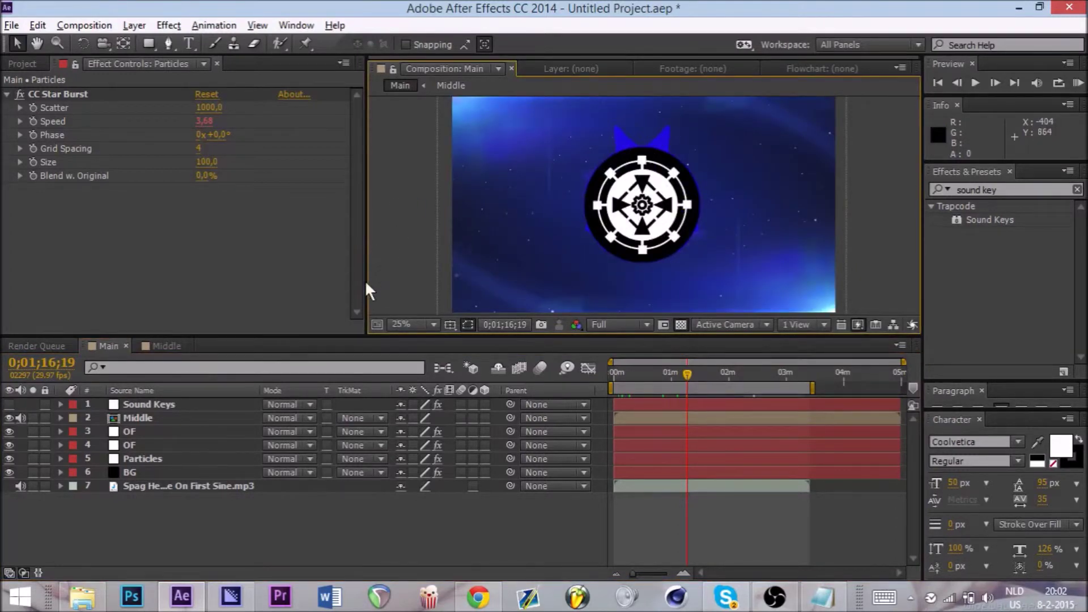
scroll(561, 216, "down", 1)
scroll(536, 210, "up", 1)
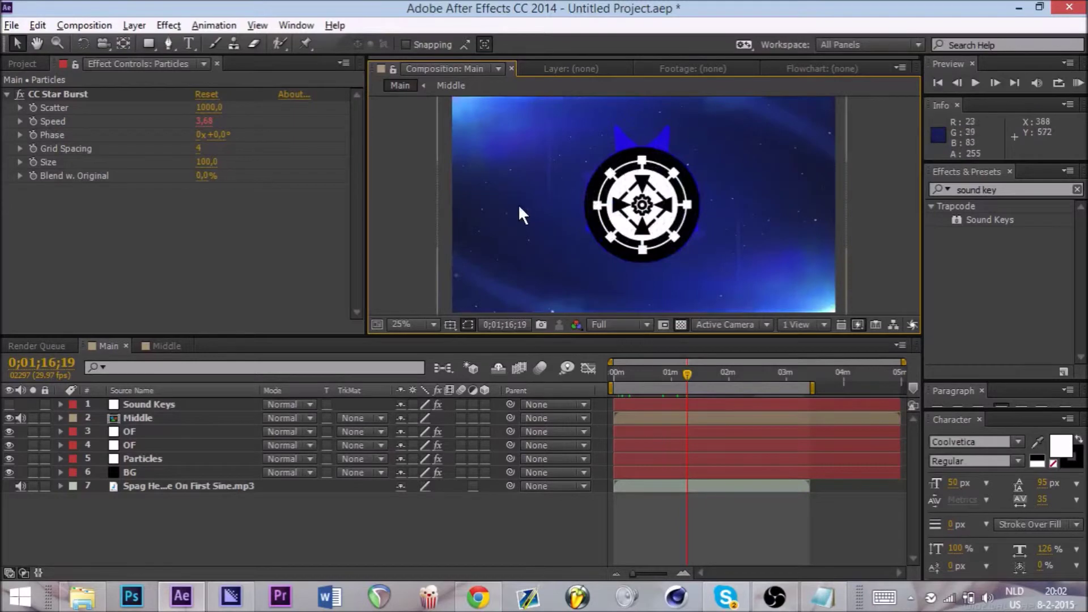
scroll(499, 148, "down", 1)
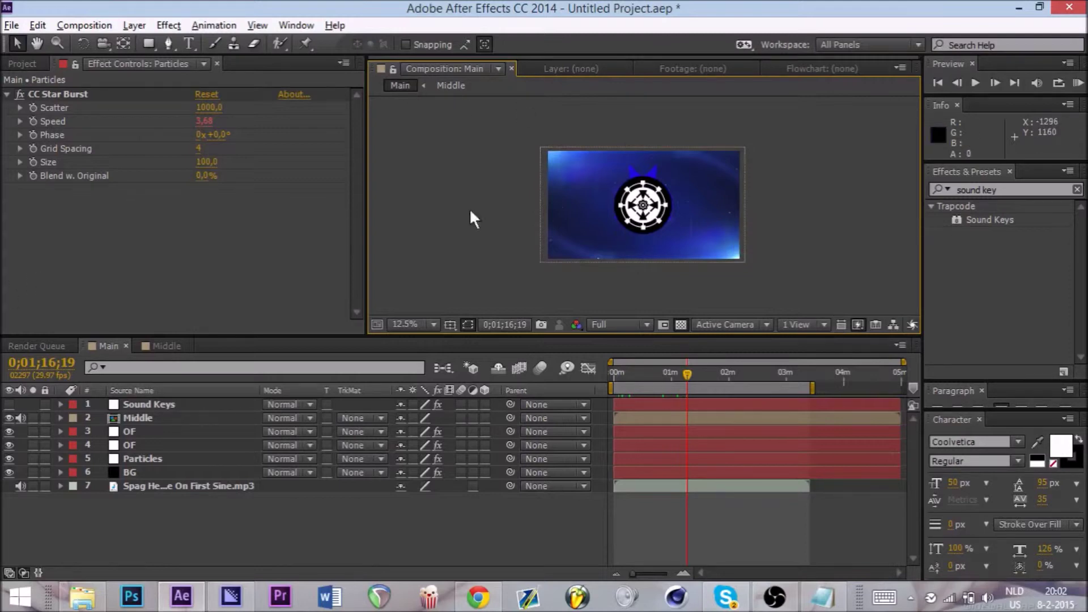
key("period")
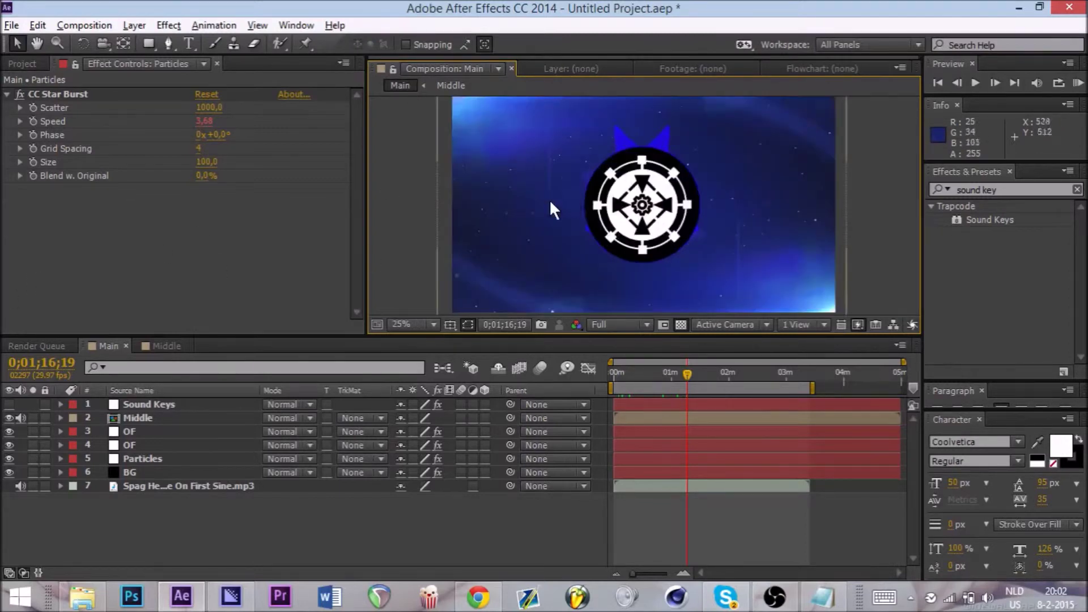
- Find the Drop Shadow effect and apply it to the Middle layer
left_click(146, 420)
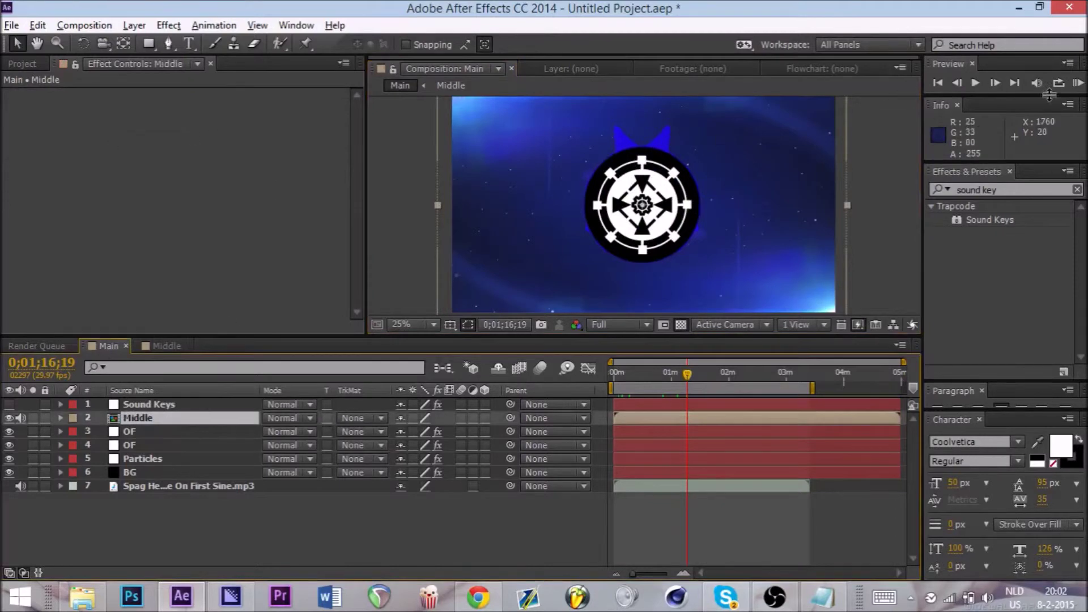
key("ctrl+5")
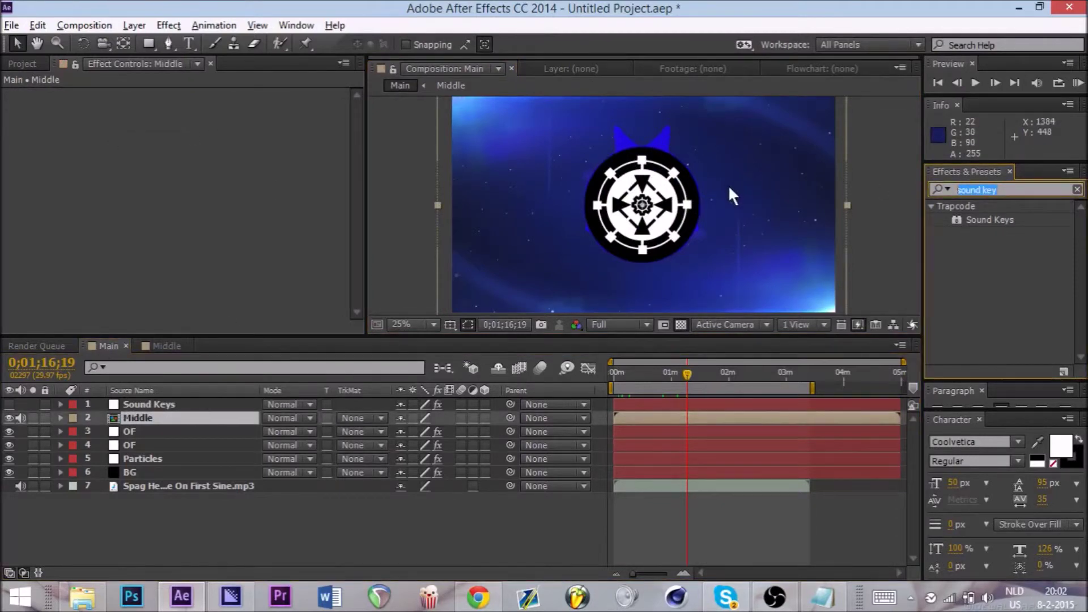
type("drop")
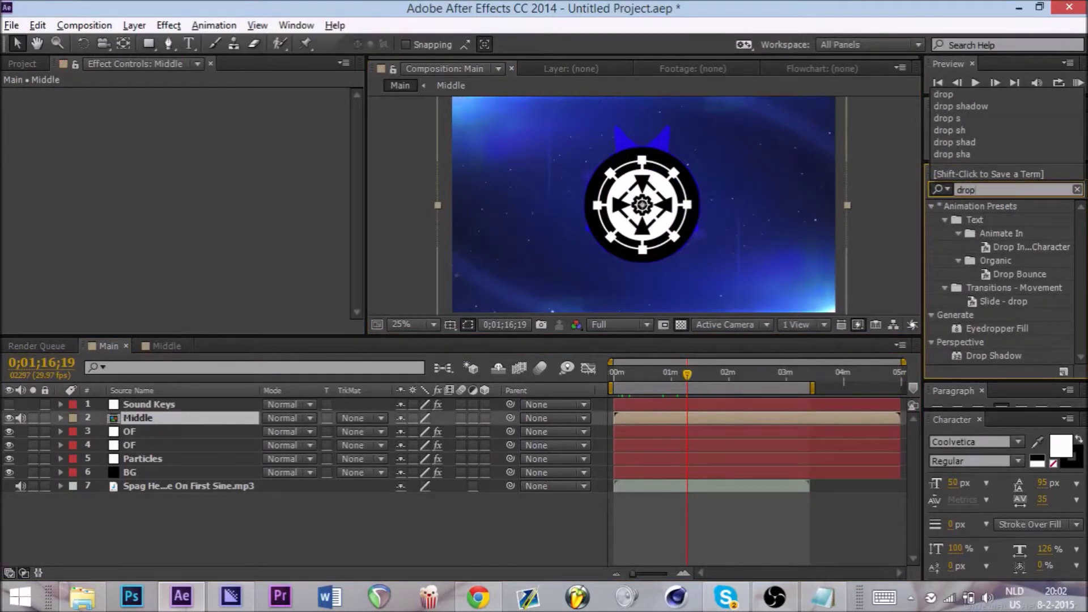
type(" s")
left_click_drag(994, 220, 267, 207)
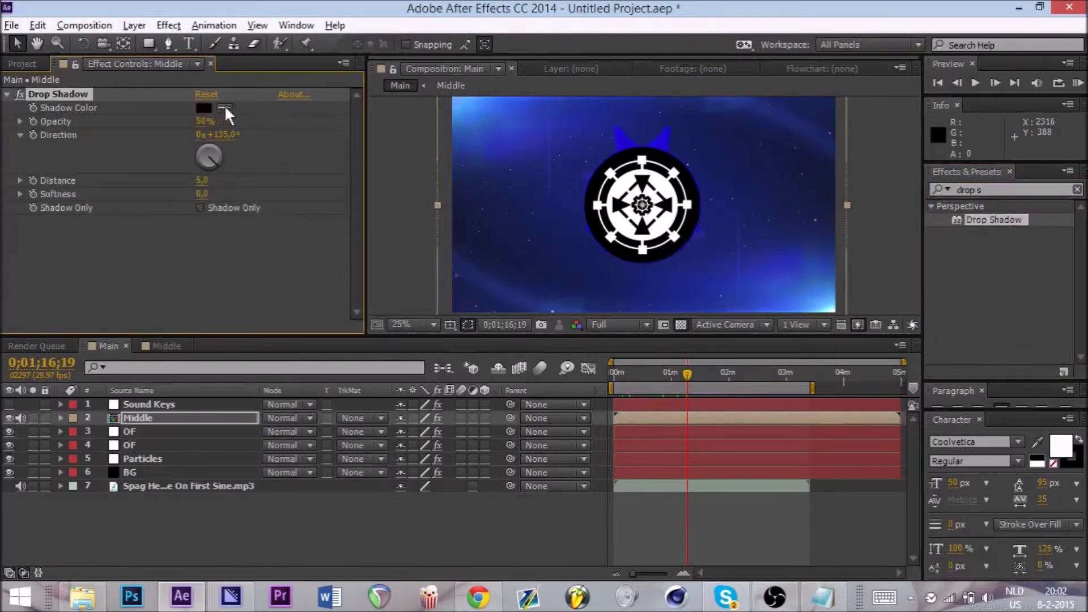
- Inspect the drop shadow on the spectrum bars at 200%, look into the Middle composition and return to Main
key("period")
left_click(36, 44)
scroll(606, 234, "up", 4)
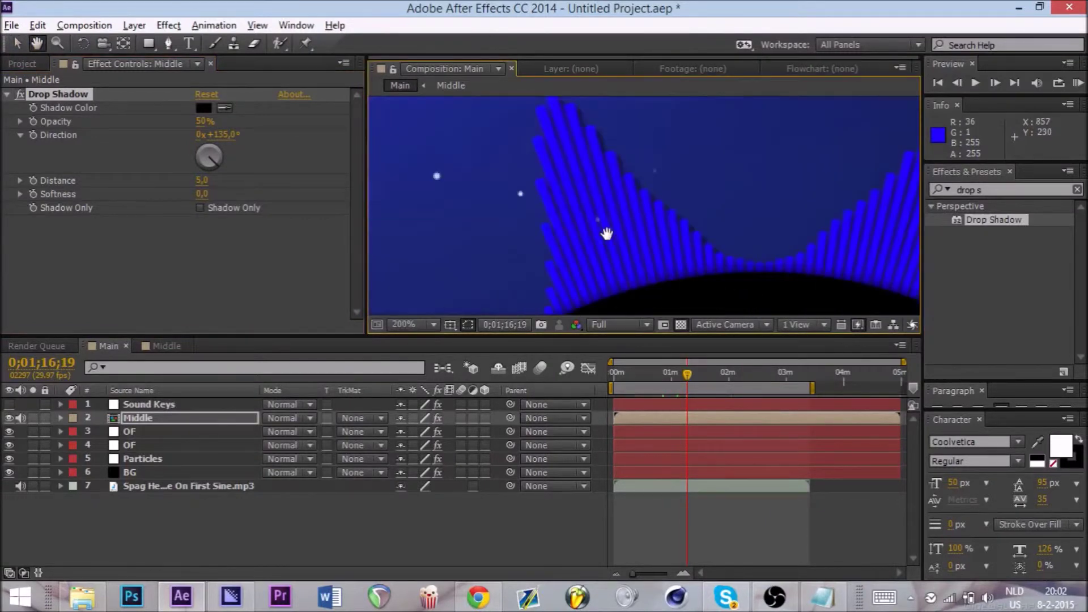
left_click(16, 43)
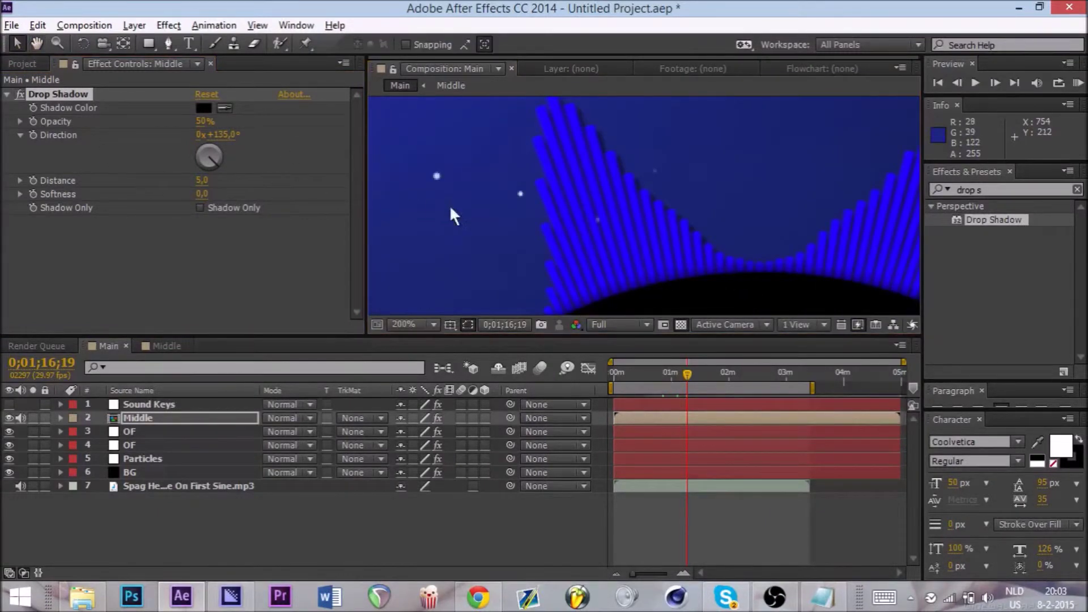
double_click(223, 415)
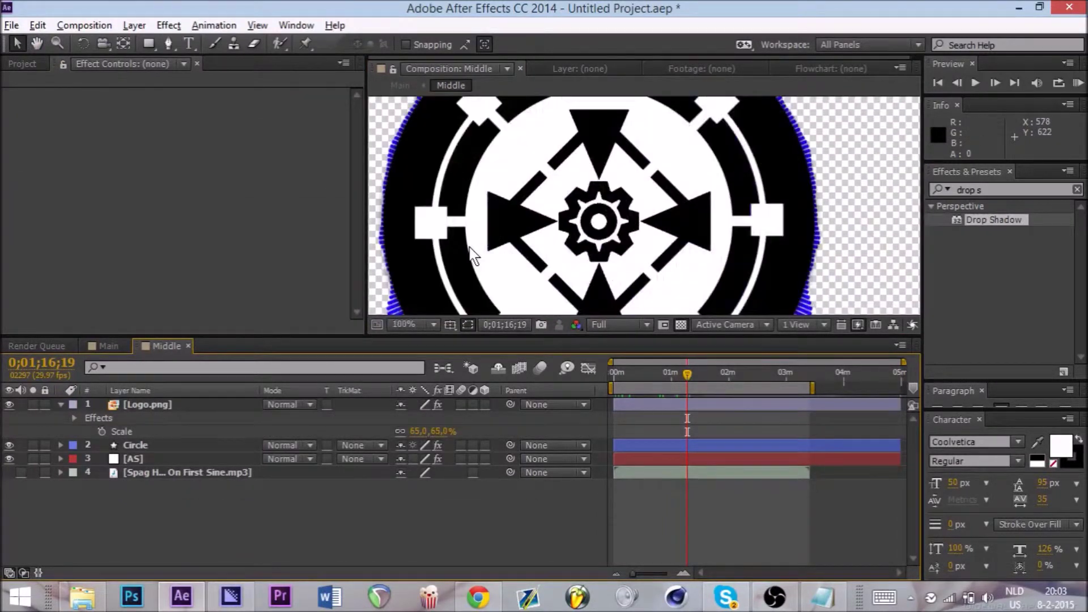
left_click(107, 346)
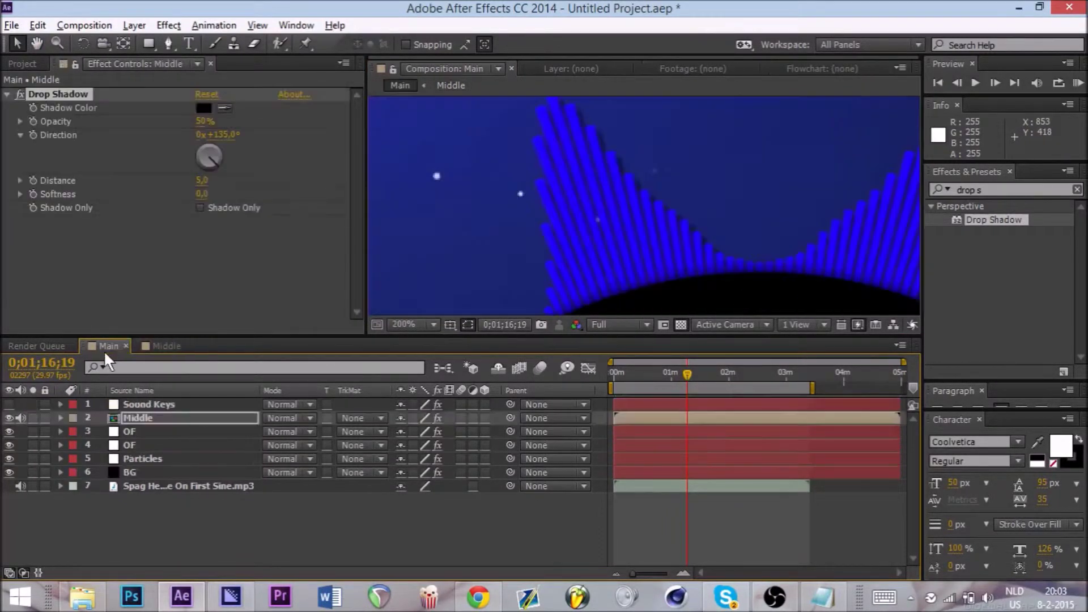
- Set the Drop Shadow's Opacity to 100% and Distance to 0, and sample its Shadow Color from the blue spectrum bars
left_click_drag(200, 122, 399, 194)
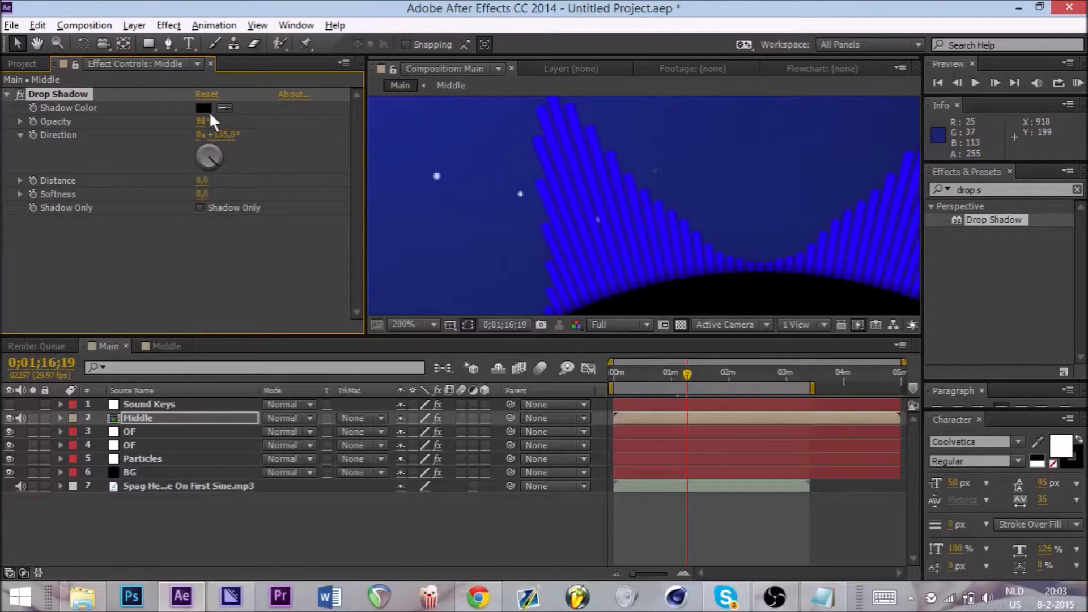
left_click_drag(210, 120, 217, 120)
left_click(225, 108)
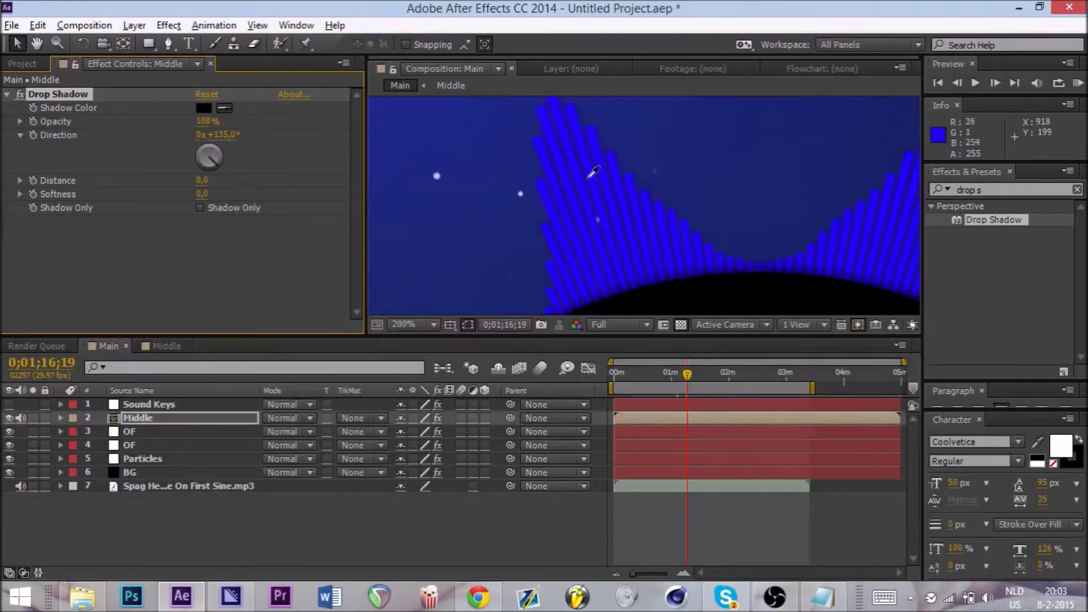
left_click(578, 177)
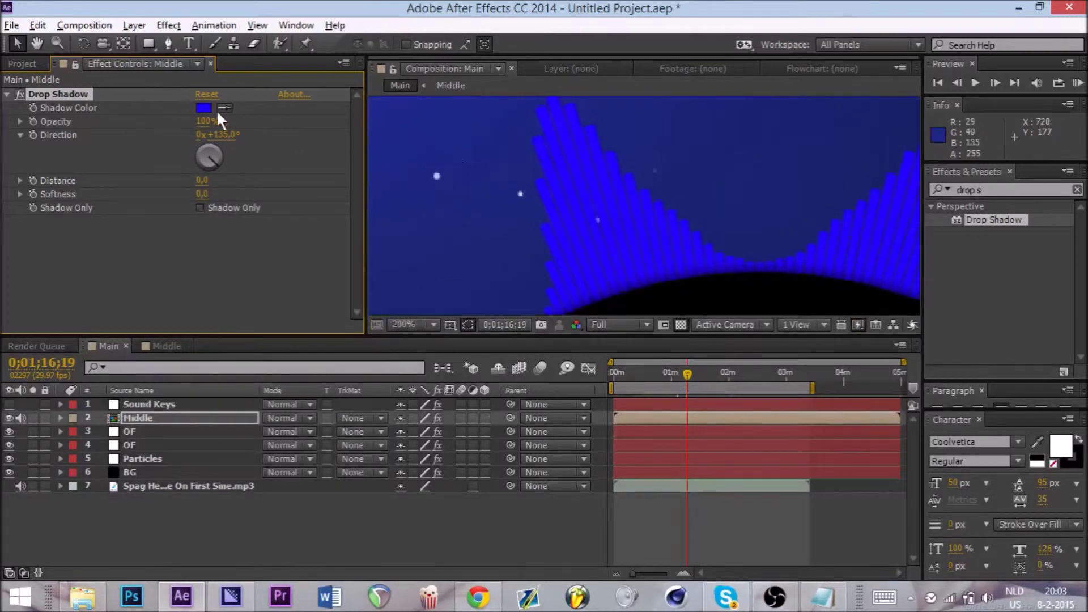
- Raise the Drop Shadow's Softness to 33 and darken its Shadow Color to blue 1B00C3
left_click_drag(202, 194, 245, 208)
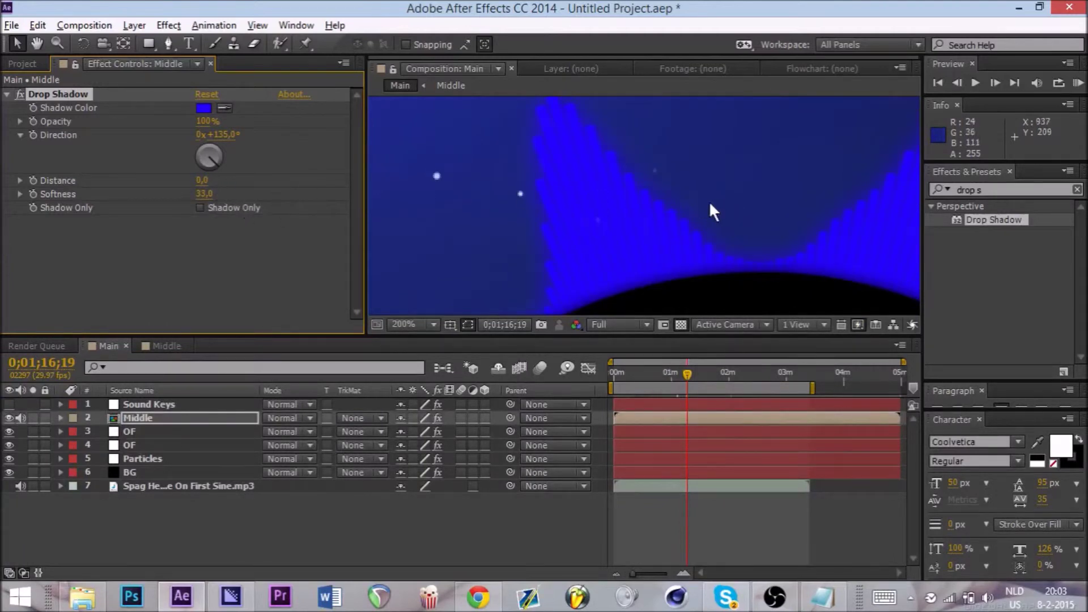
left_click(209, 109)
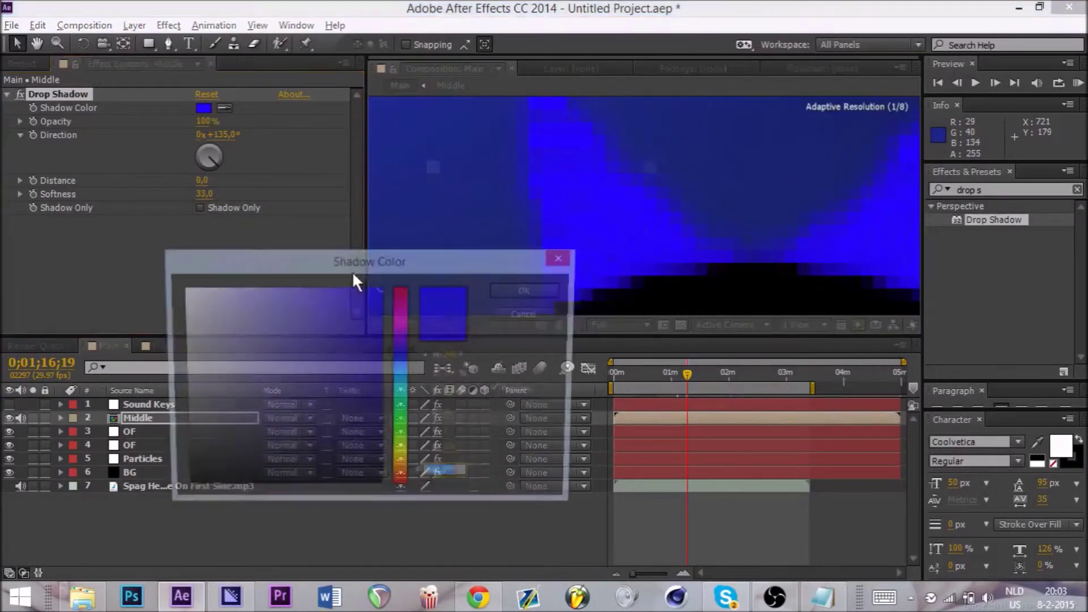
mouse_move(390, 347)
left_mouse_down()
mouse_move(392, 317)
mouse_move(398, 332)
left_mouse_up()
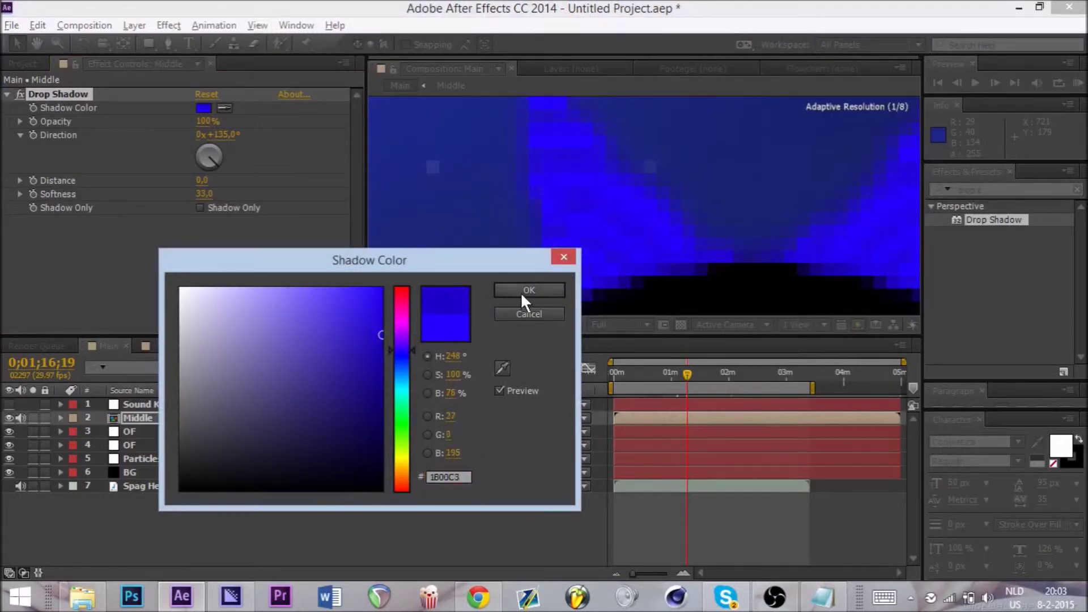
left_click(524, 292)
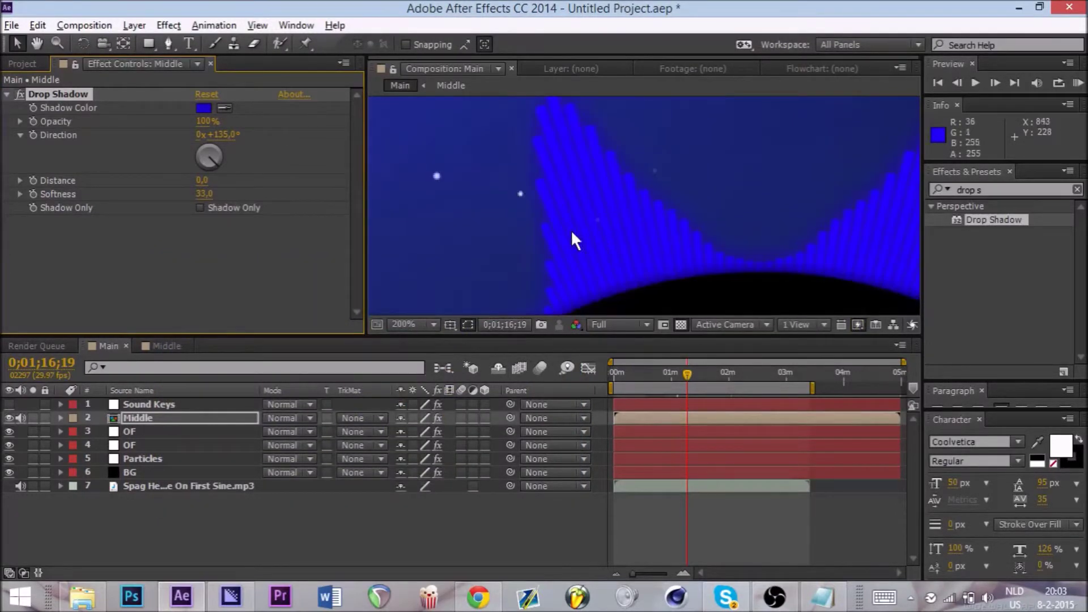
- Set the Drop Shadow's Softness to 0 and give it the 0+ Sound Keys Output 1 expression multiplied by 0.5
left_click_drag(205, 193, 55, 216)
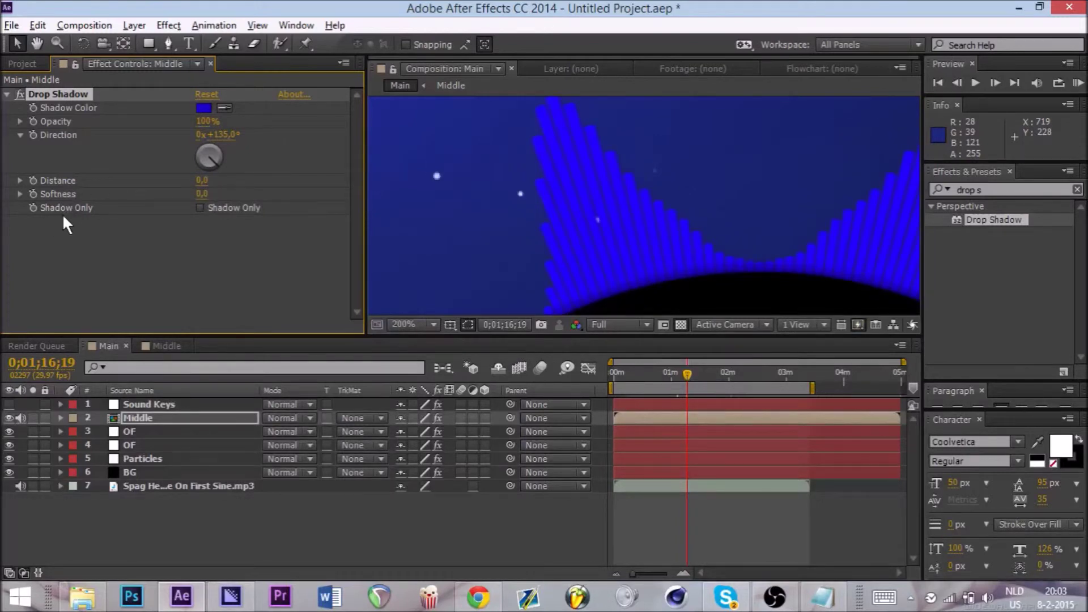
left_click(32, 193, "alt")
type("0+thisComp.layer(\"Sound Keys\").effect(\"Sound Keys\")(\"Output 1\")")
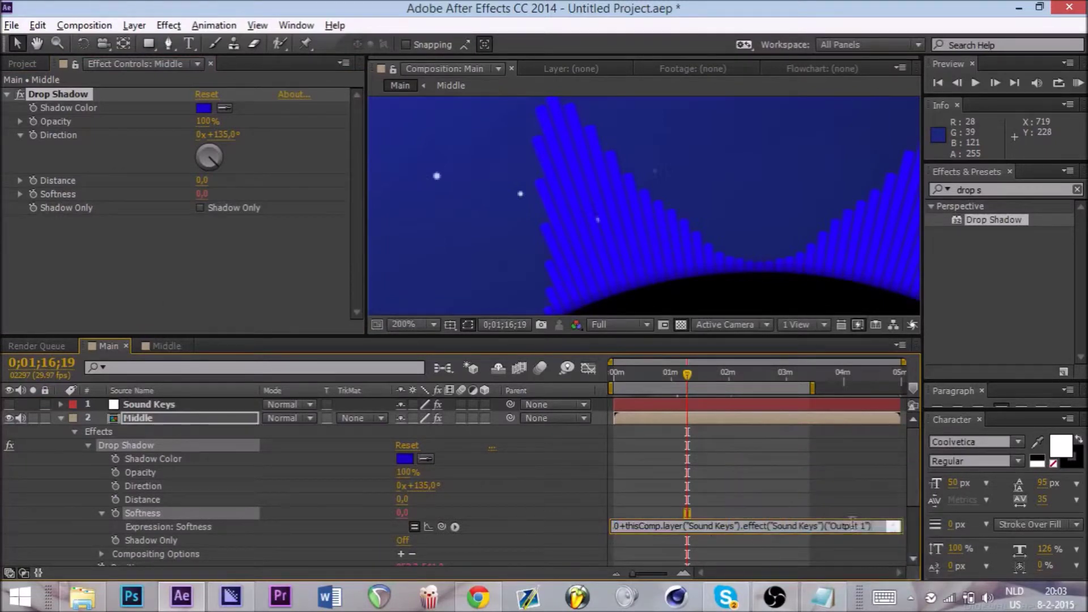
type("*0.5")
left_click(559, 475)
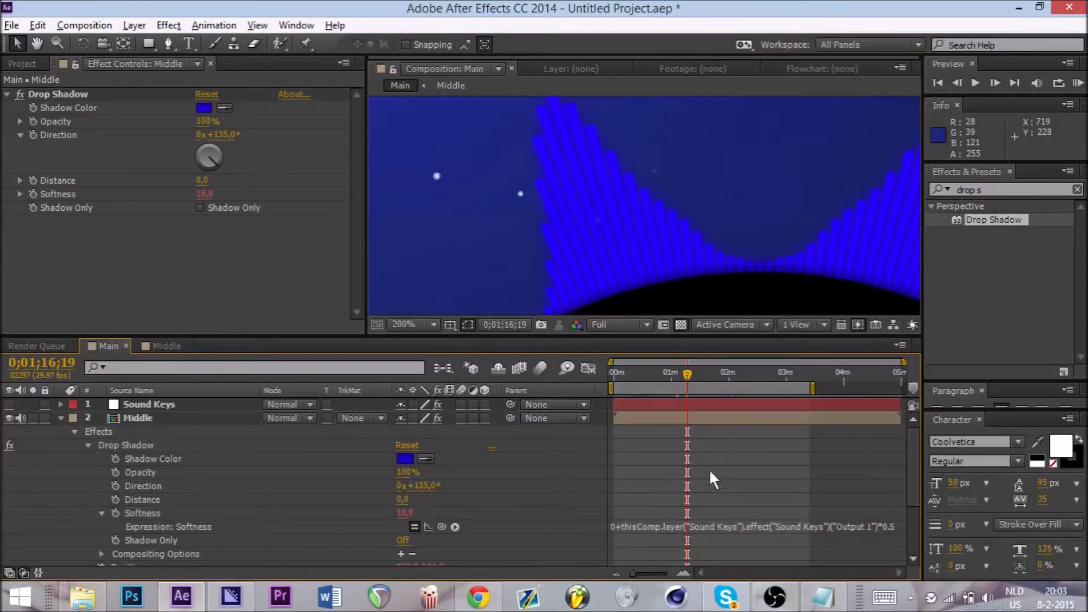
- Check the audio-driven shadow at 0;01;03;10 and 0;01;21;19, with the whole composition fitted in the viewer
left_click_drag(686, 370, 630, 372)
left_click(674, 377)
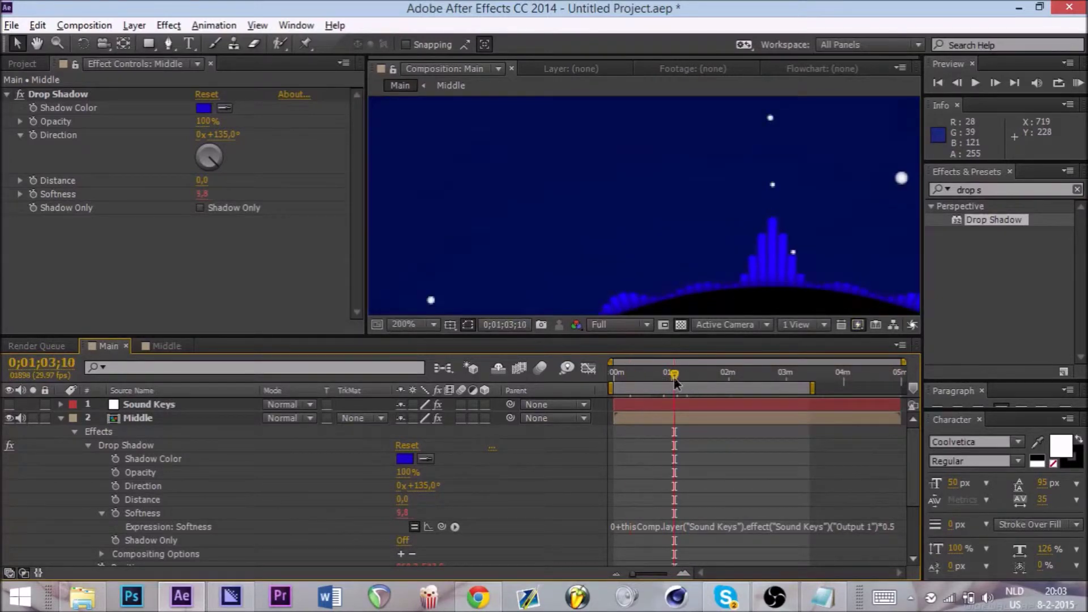
scroll(587, 261, "down", 6)
scroll(587, 261, "down", 1)
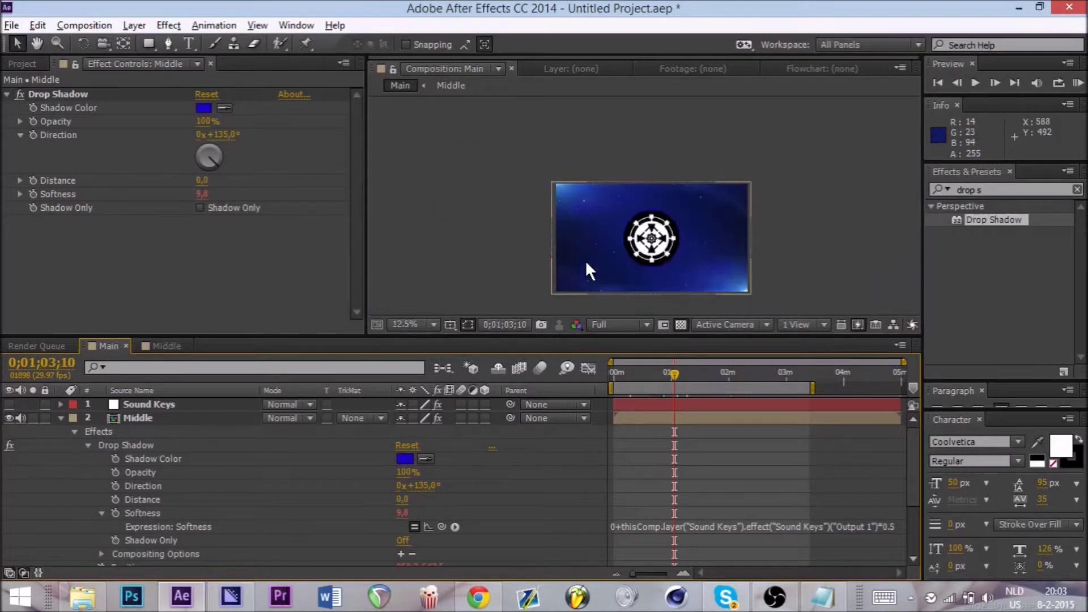
left_click(691, 376)
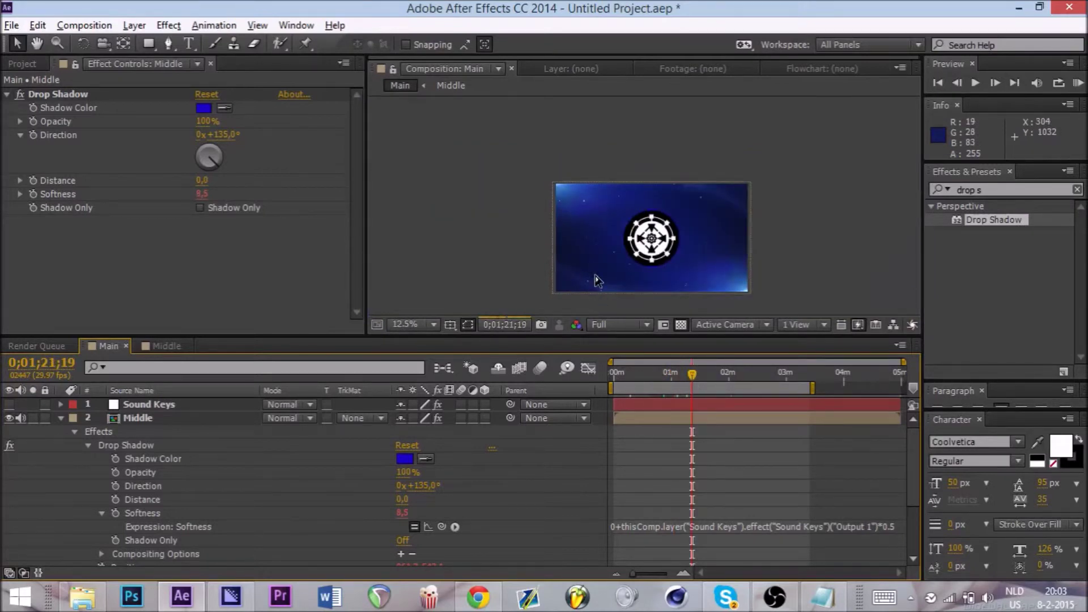
scroll(595, 276, "up", 2)
scroll(595, 276, "down", 2)
left_click(624, 324)
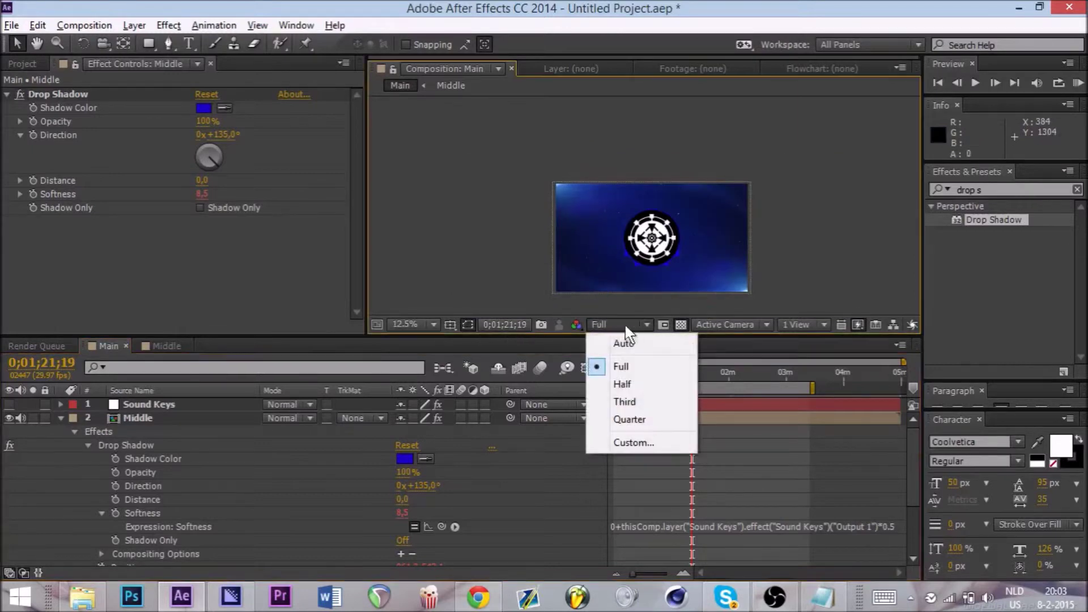
left_click(406, 325)
left_click(419, 54)
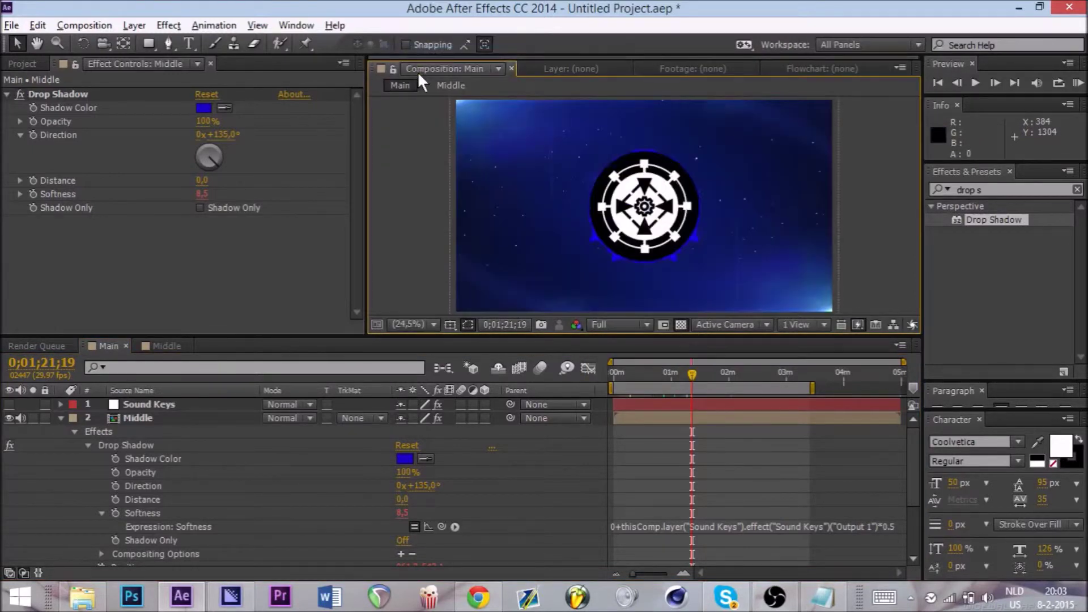